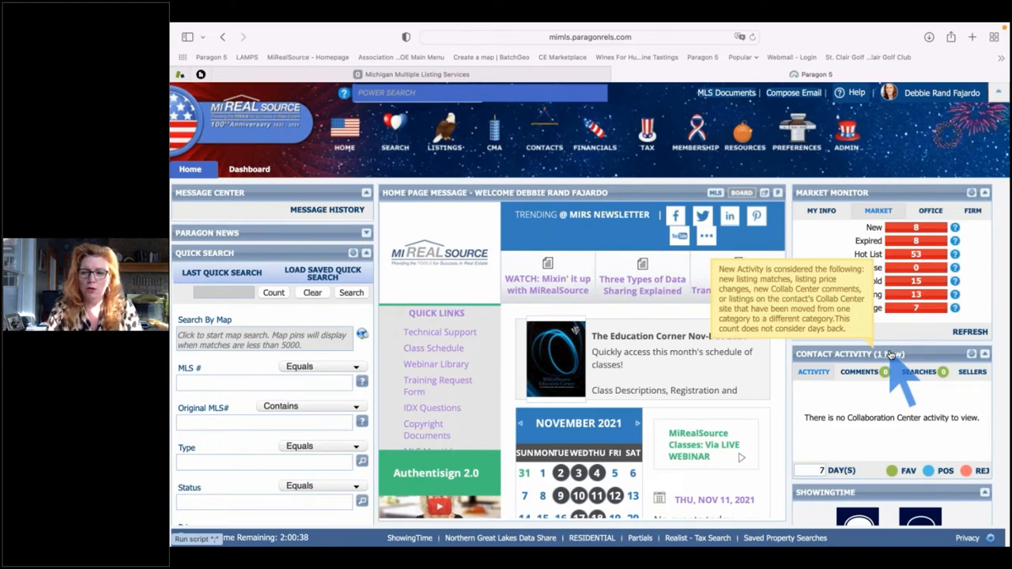
# Open the Contact Activity (1 New) list of active contacts
pyautogui.click(892, 354)
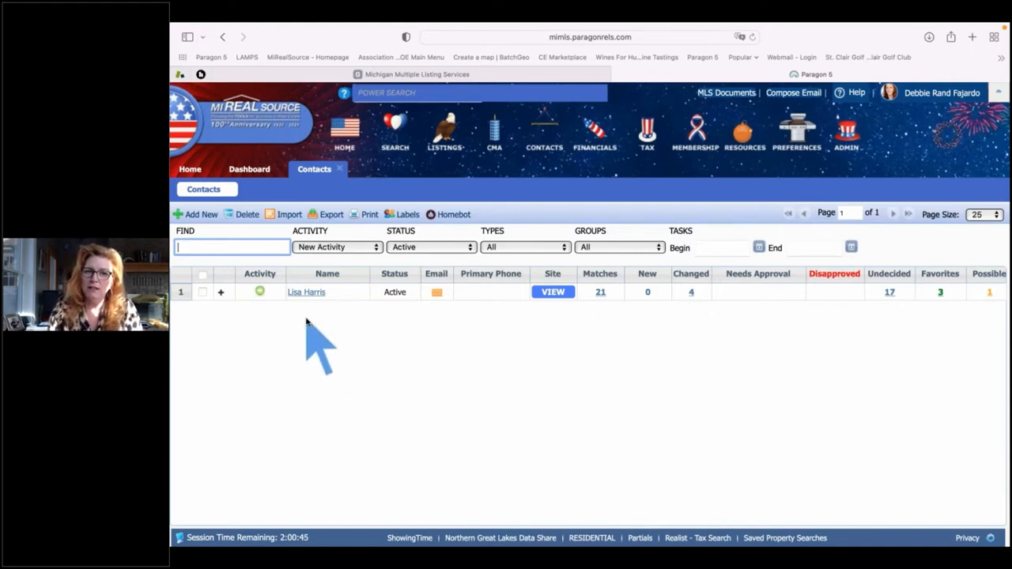
# Close the Contacts tab and return to the Home page
pyautogui.click(339, 169)
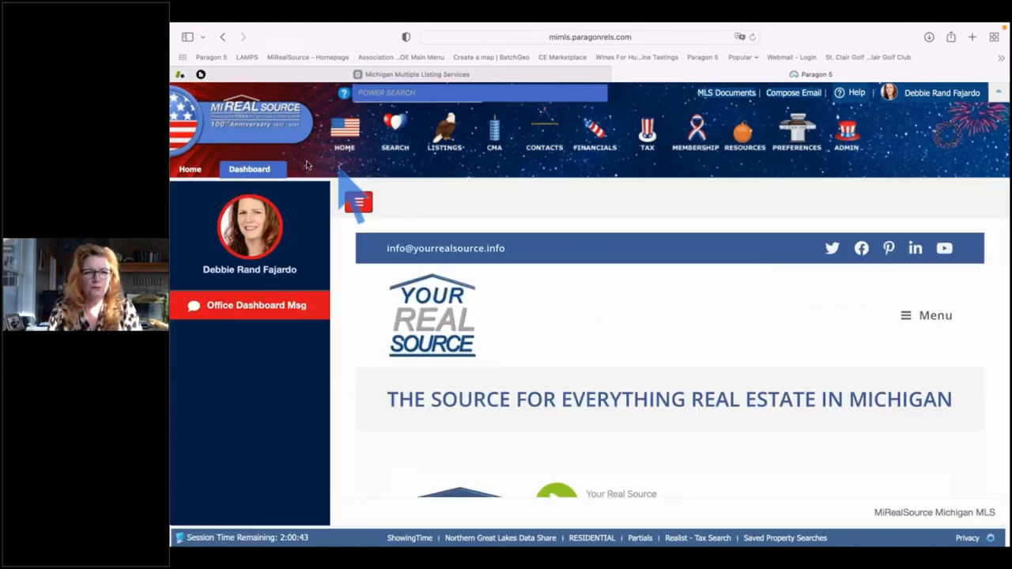
pyautogui.click(191, 170)
pyautogui.moveTo(701, 279)
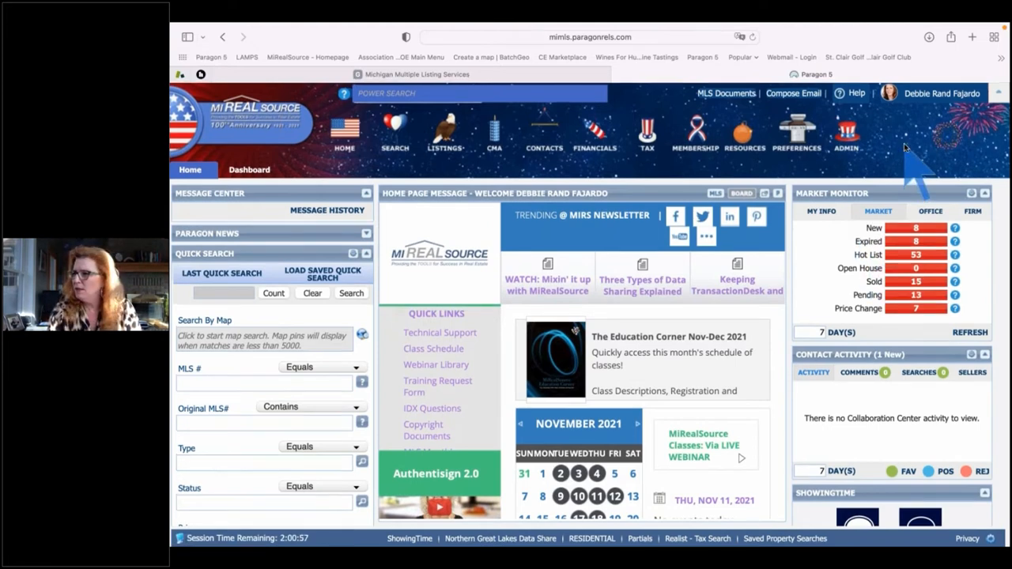
# Open MLS Documents filtered to the MiRealSource MLS Folder and browse its ten folders
pyautogui.click(736, 92)
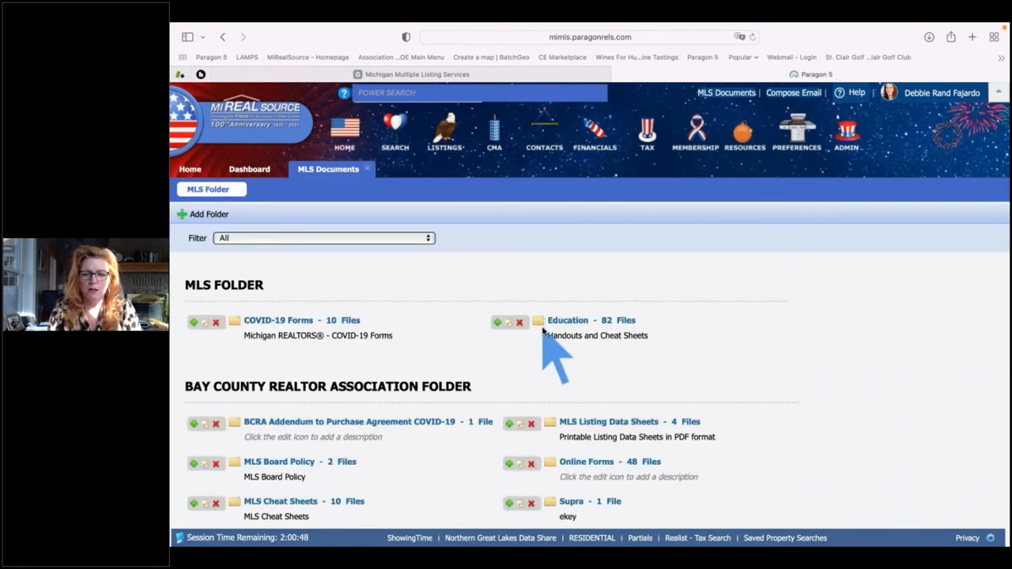
pyautogui.click(407, 238)
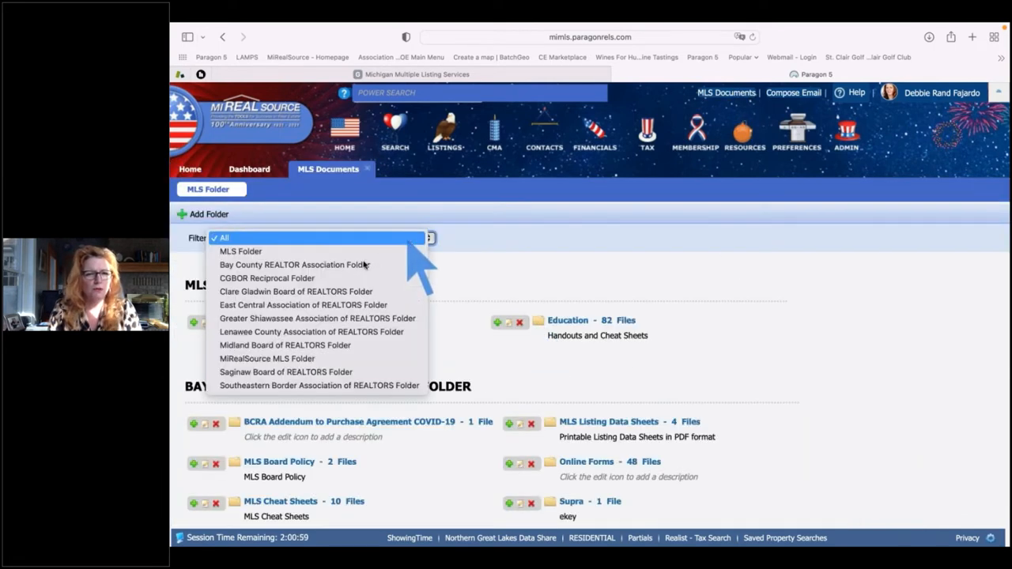
pyautogui.click(313, 360)
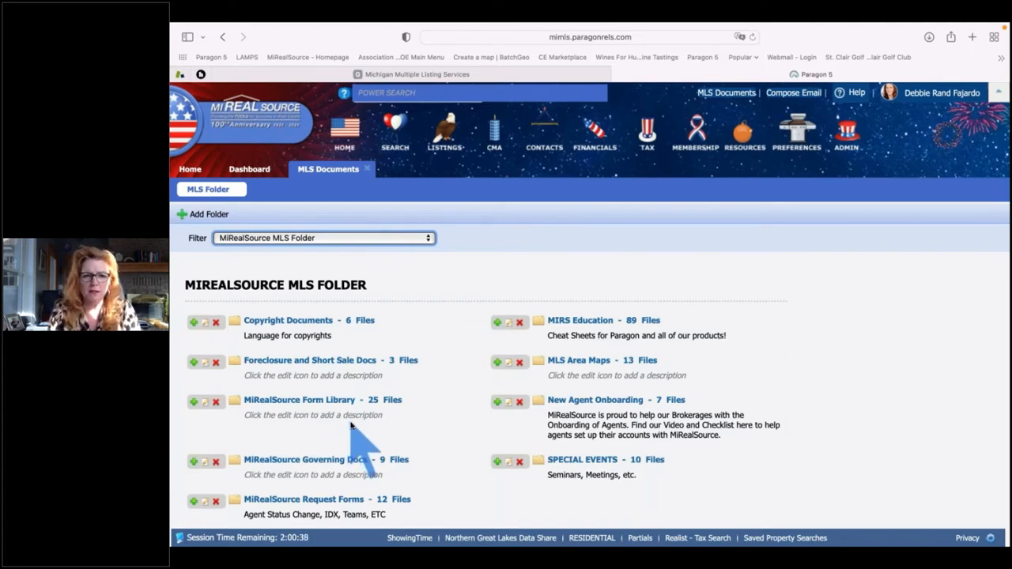
pyautogui.scroll(-1, 351, 425)
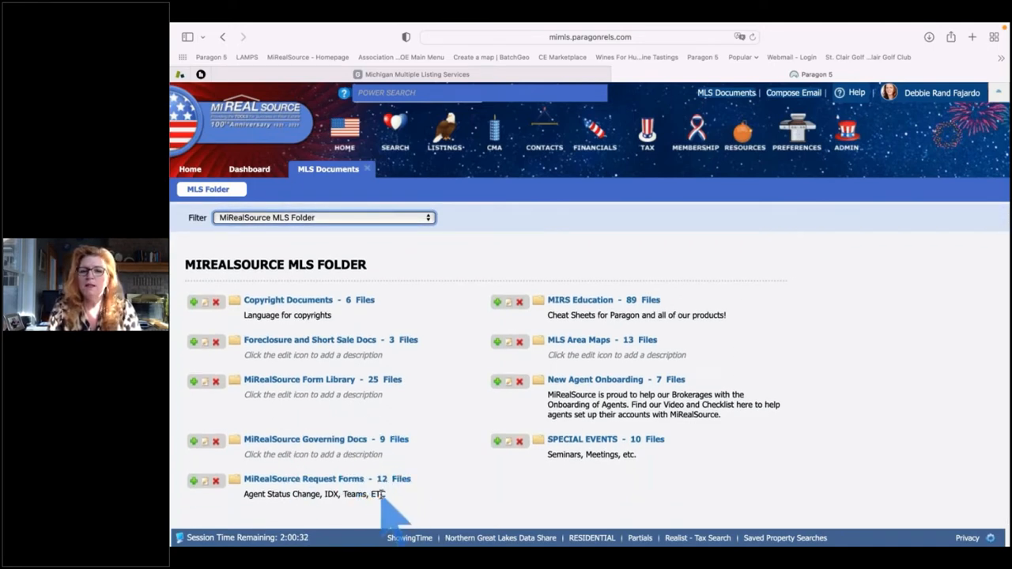
pyautogui.scroll(1, 686, 475)
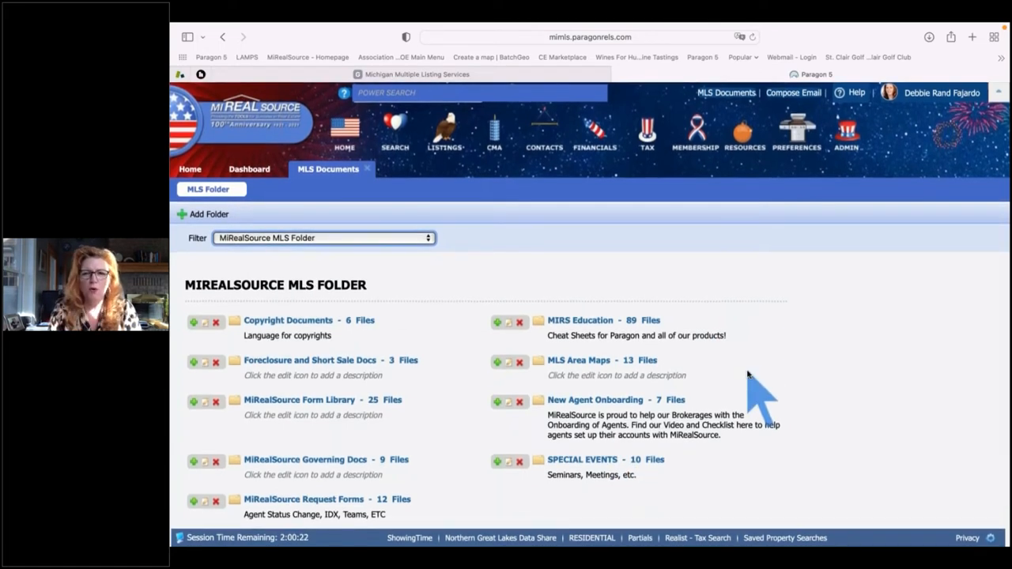
# Open the MIRS Education folder and search its files for 'paragon', listing 19 documents
pyautogui.click(591, 321)
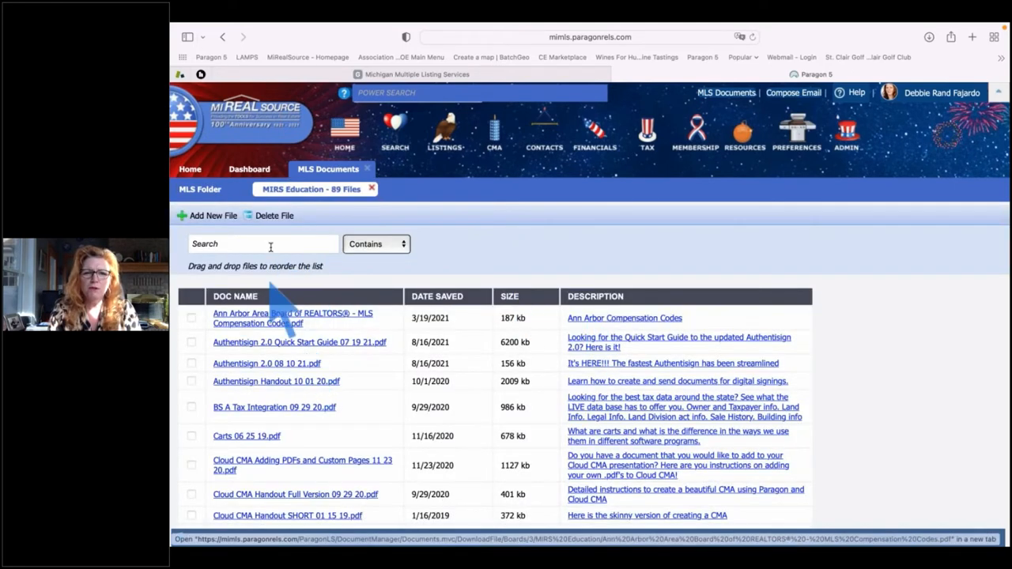
pyautogui.click(269, 243)
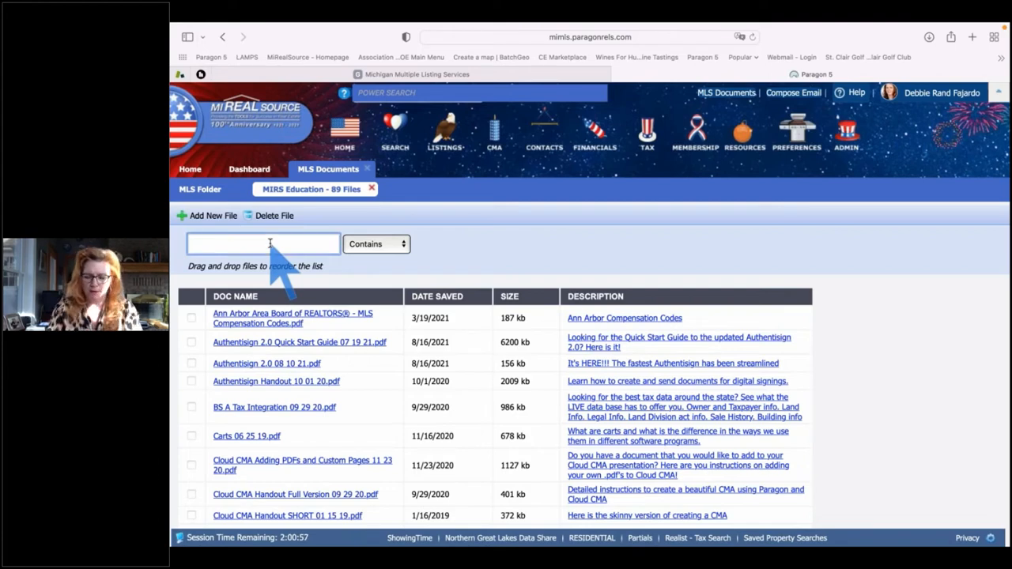
pyautogui.write('paragon')
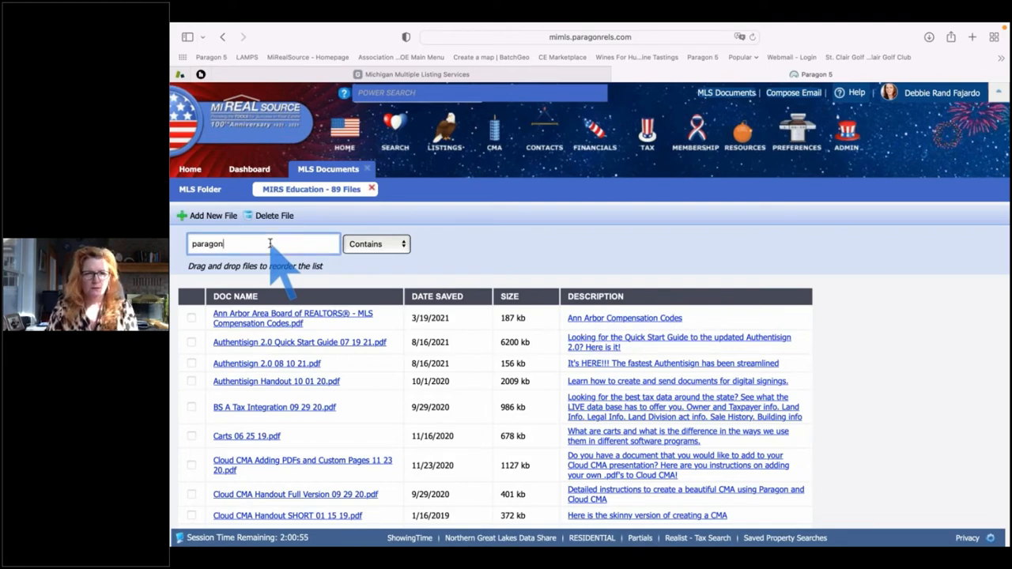
pyautogui.press('Return')
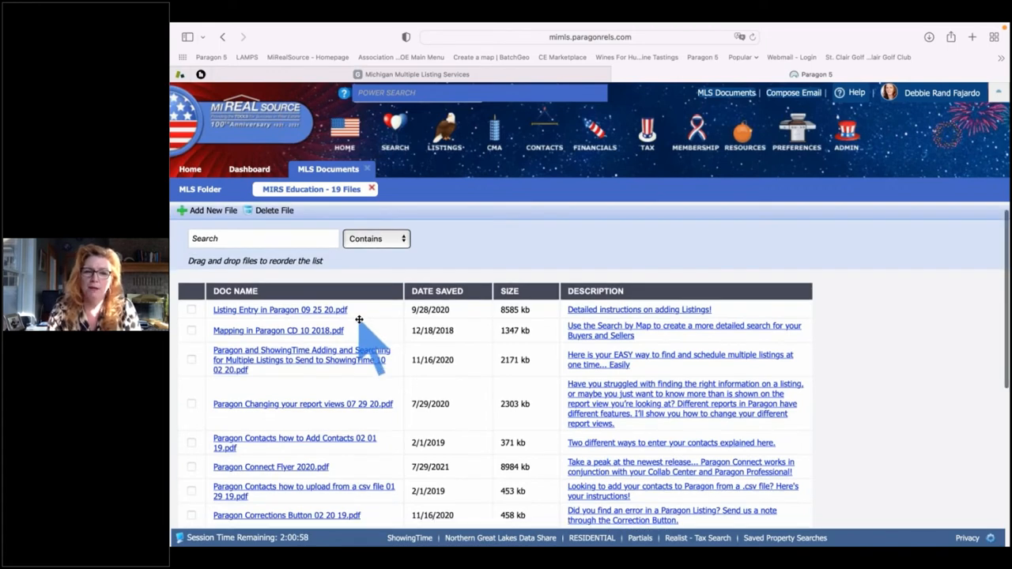
pyautogui.scroll(-1, 356, 332)
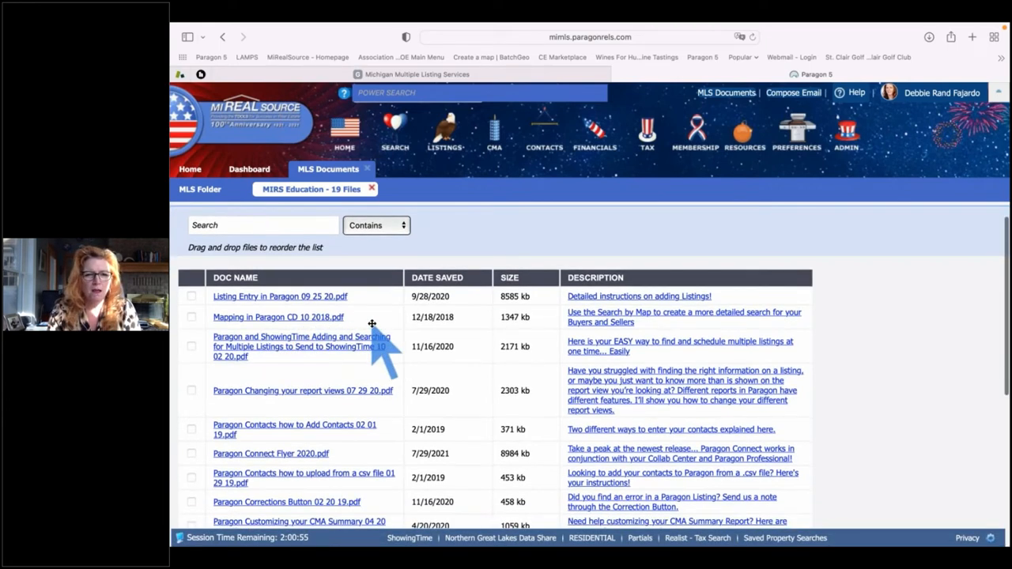
pyautogui.scroll(-5, 372, 323)
pyautogui.scroll(-4, 371, 324)
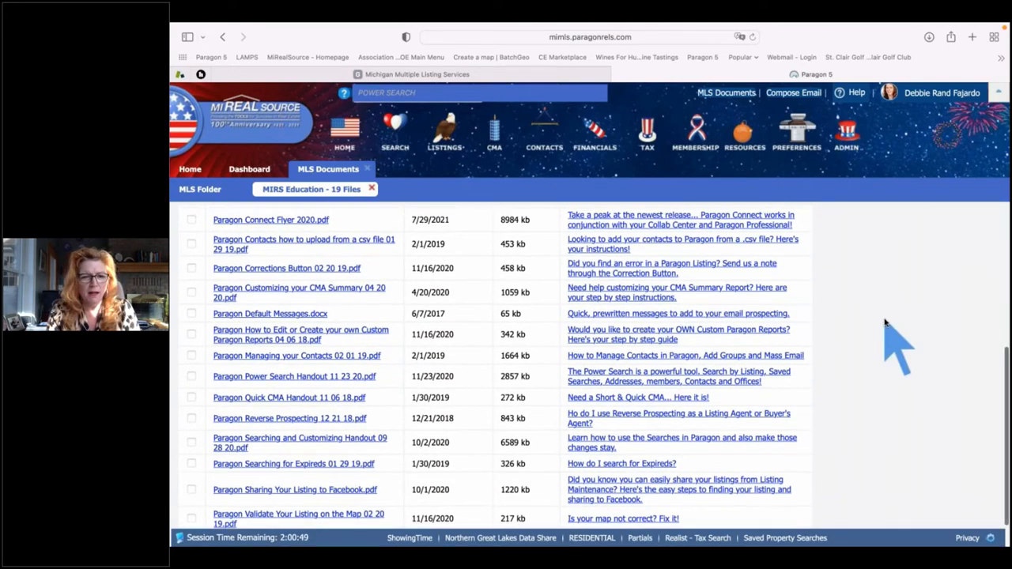
pyautogui.scroll(1, 889, 332)
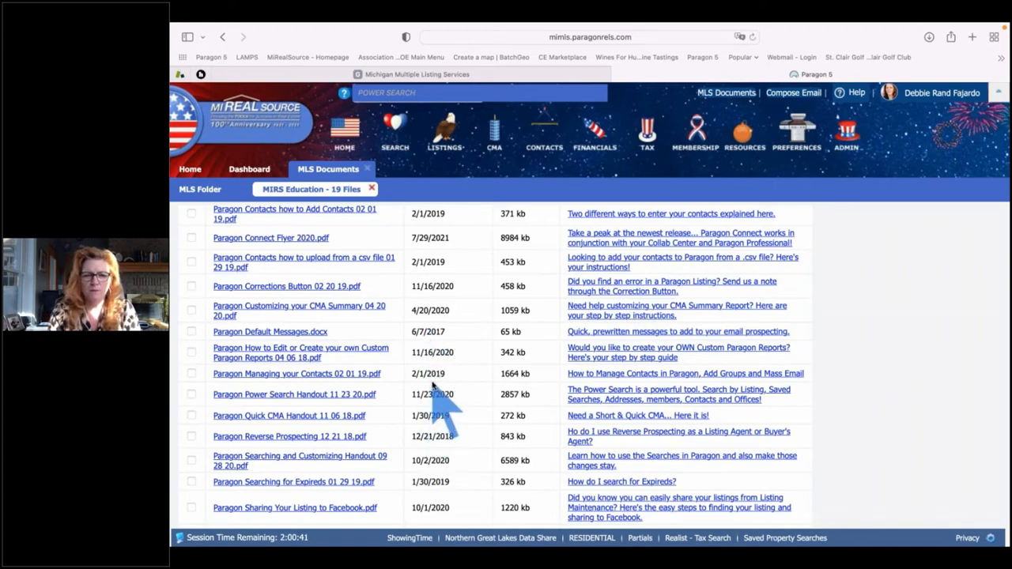
pyautogui.scroll(1, 433, 384)
pyautogui.scroll(10, 433, 383)
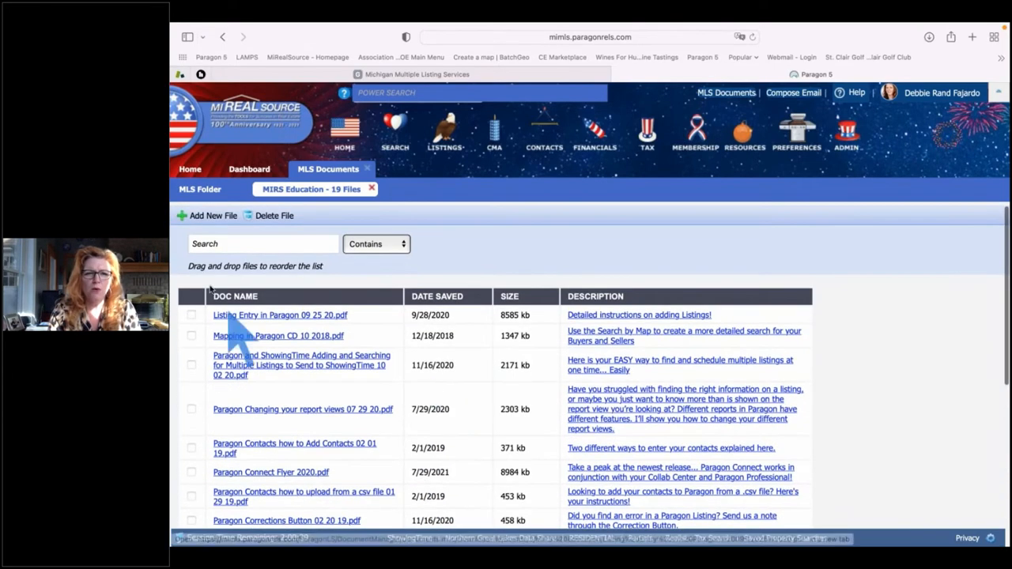
# Search the MIRS Education files for 'collab', leaving 4 Collab Center documents
pyautogui.click(225, 243)
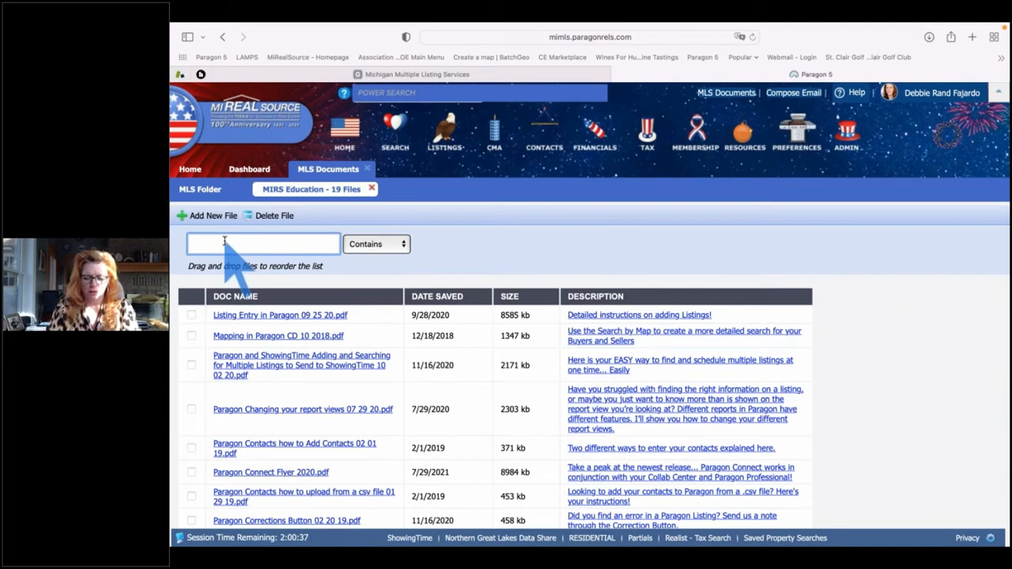
pyautogui.write('collab')
pyautogui.press('Return')
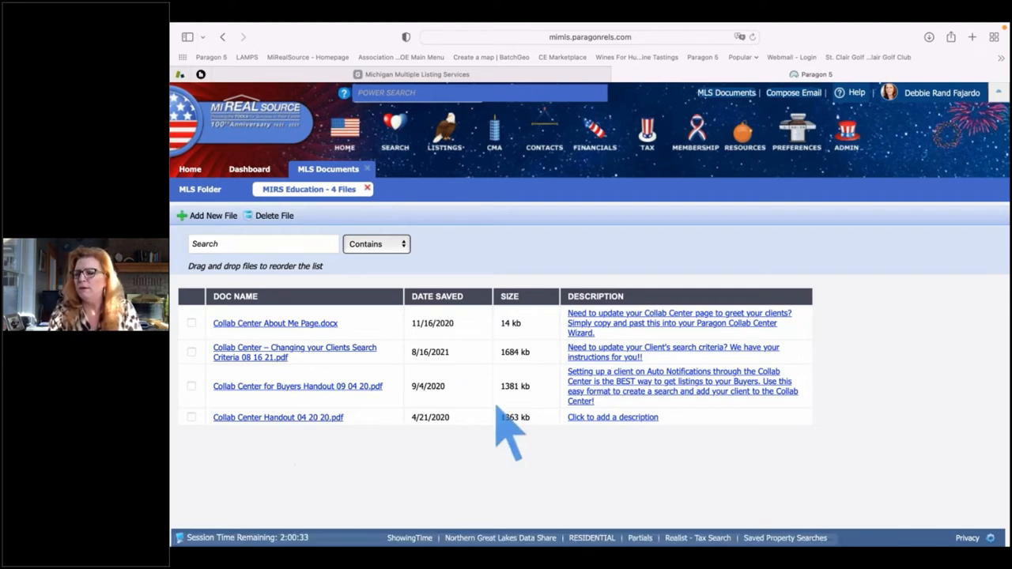
# Close the MLS Documents tab and go back to the Home page
pyautogui.click(368, 169)
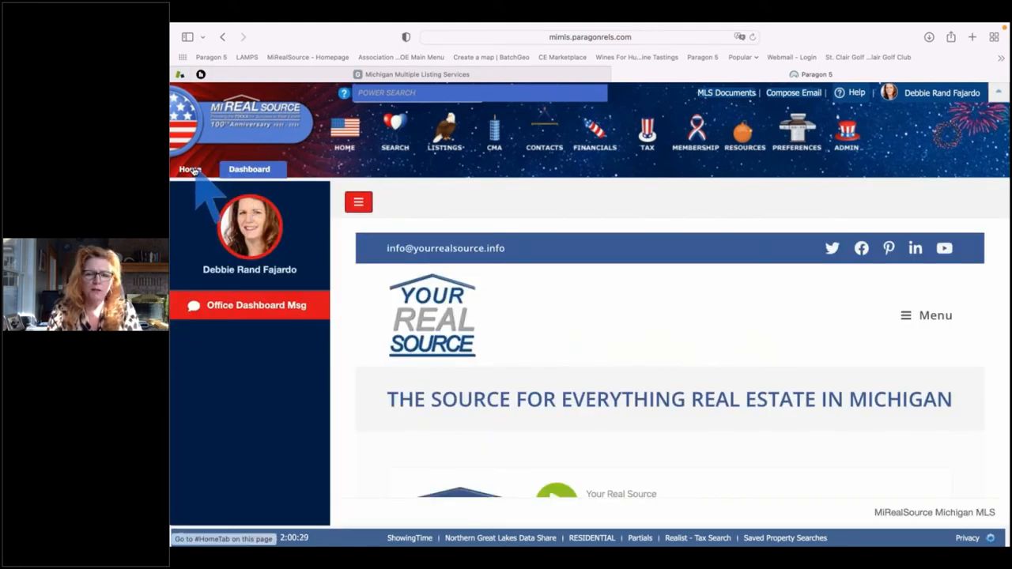
pyautogui.click(191, 170)
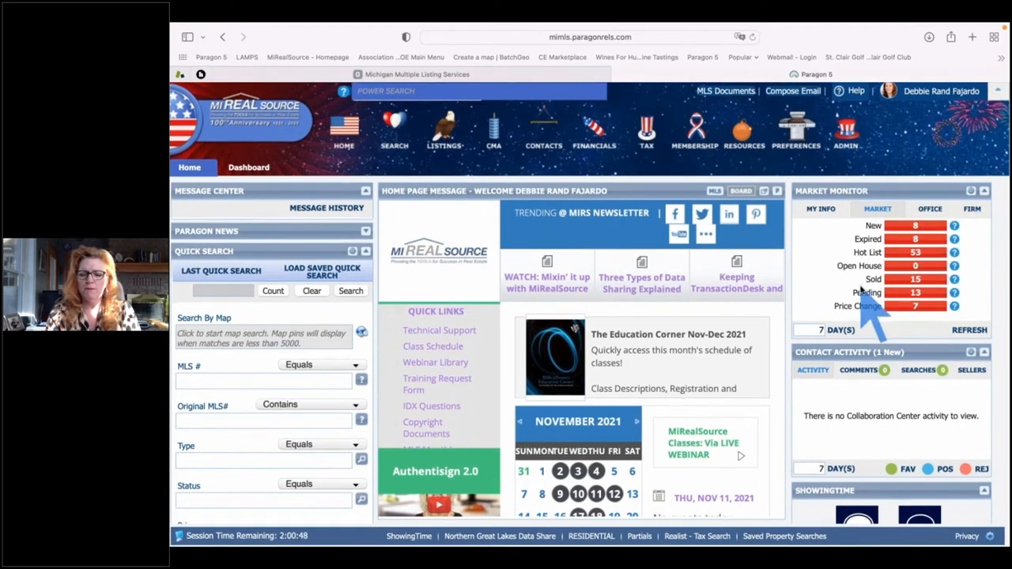
pyautogui.scroll(5, 862, 291)
pyautogui.scroll(5, 862, 291)
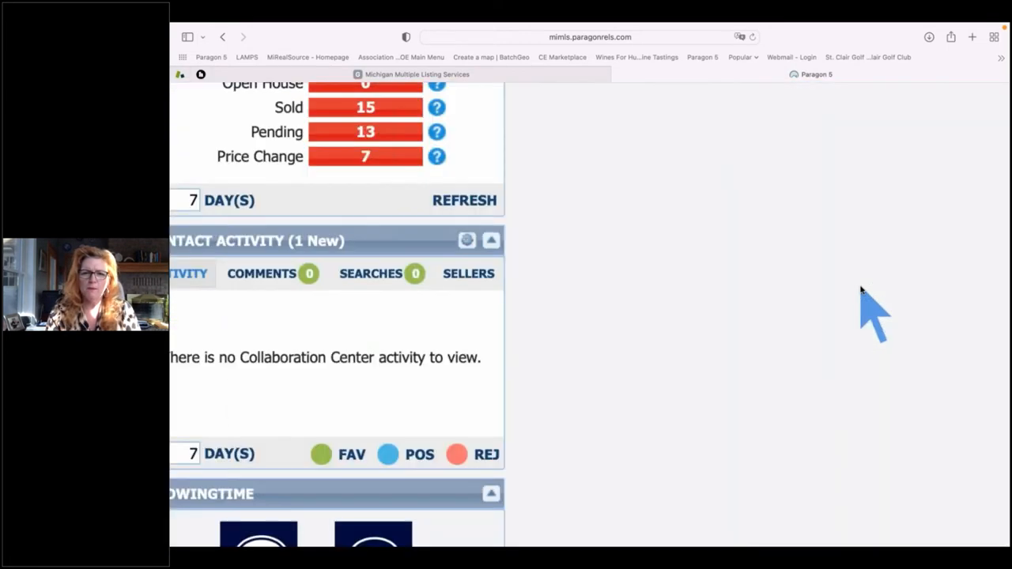
pyautogui.scroll(1, 862, 291)
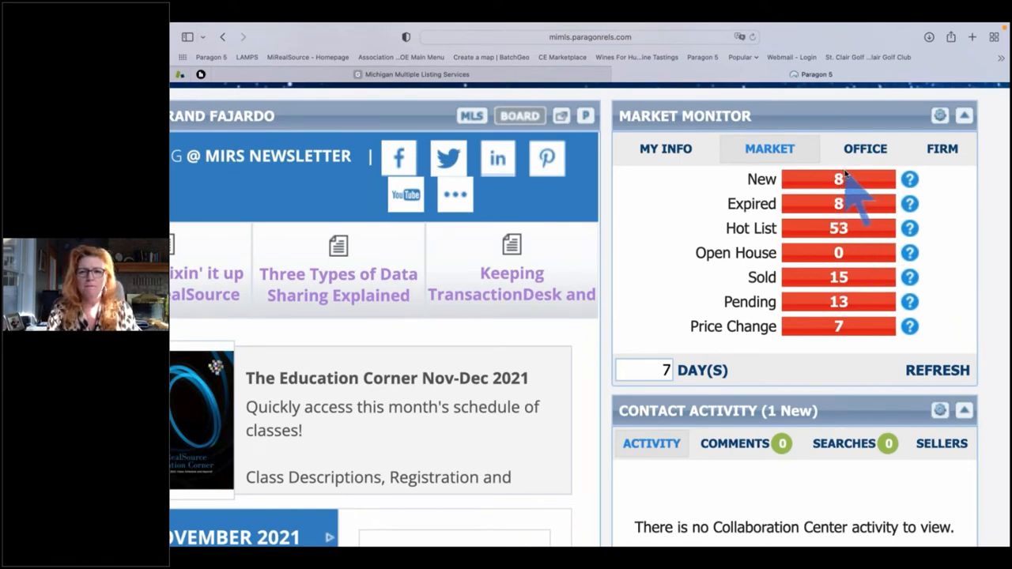
# Change the Market Monitor day range from 7 to 30 and refresh
pyautogui.doubleClick(672, 371)
pyautogui.write('30')
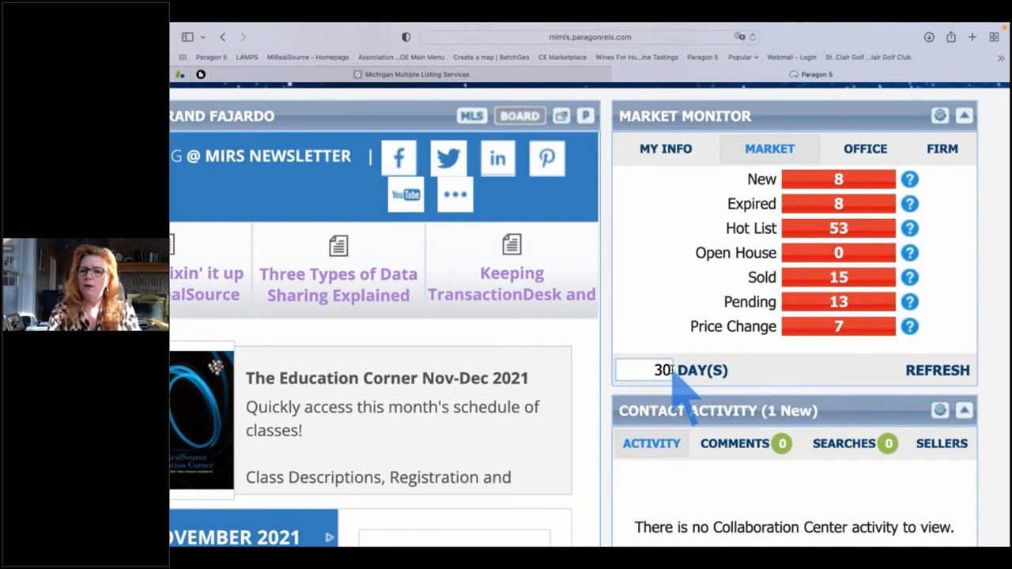
pyautogui.click(931, 371)
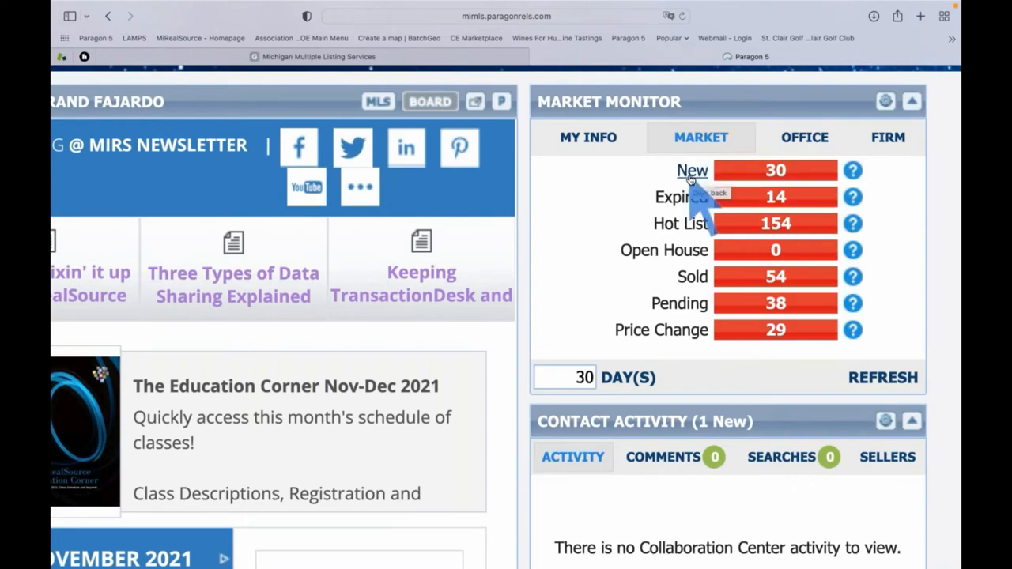
# View the Market Monitor's MY INFO figures, then the OFFICE figures for 30 days
pyautogui.scroll(-5, 690, 180)
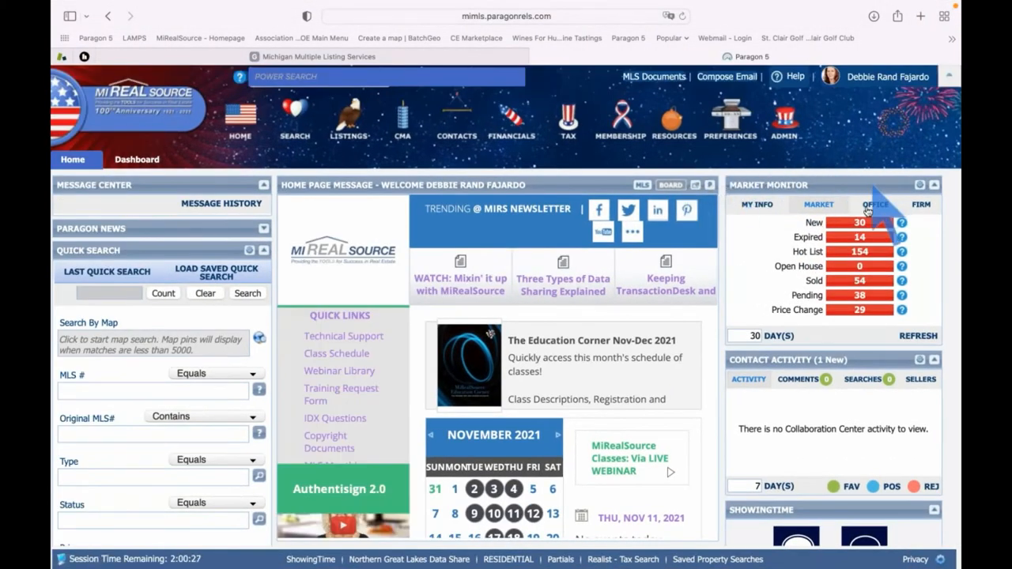
pyautogui.click(755, 206)
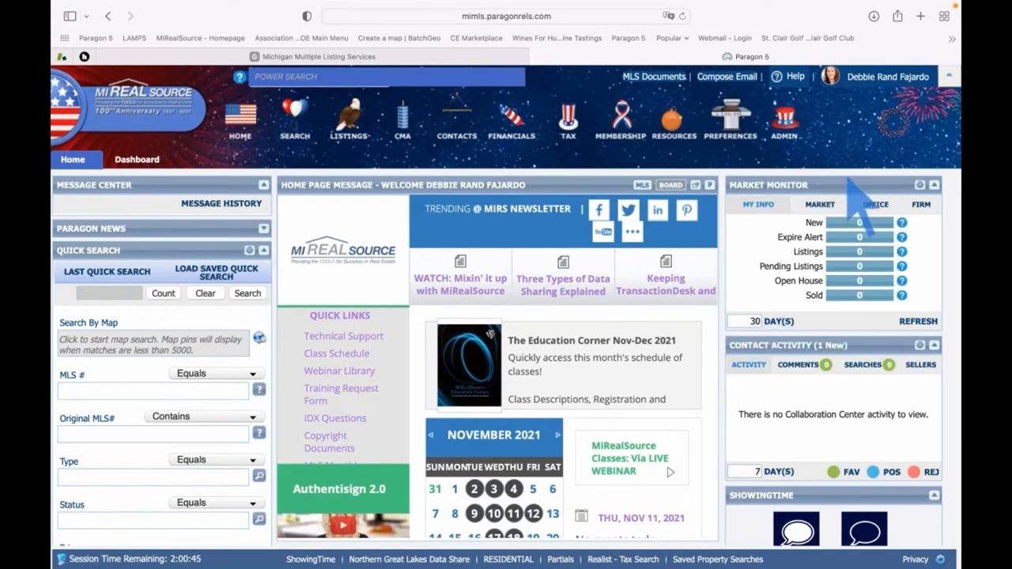
pyautogui.click(875, 206)
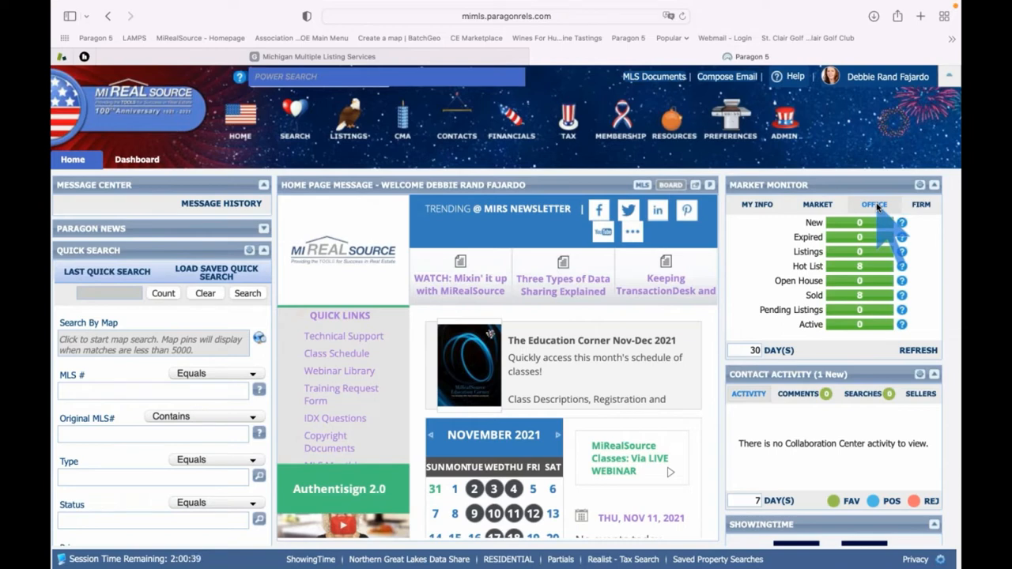
# Show firm-wide Market Monitor figures, then open and dismiss the Last Quick Search list
pyautogui.click(921, 206)
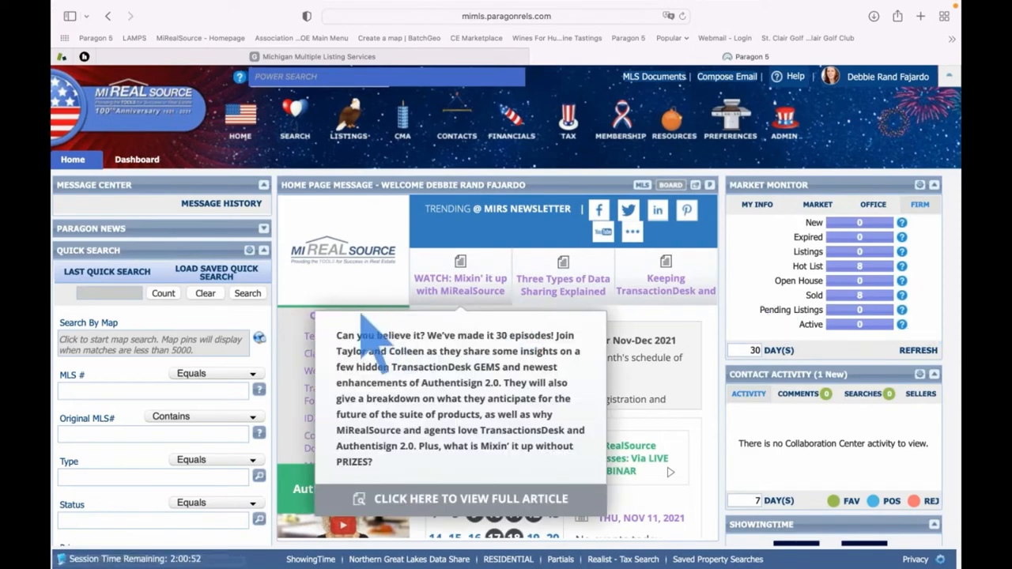
pyautogui.click(107, 271)
pyautogui.click(120, 489)
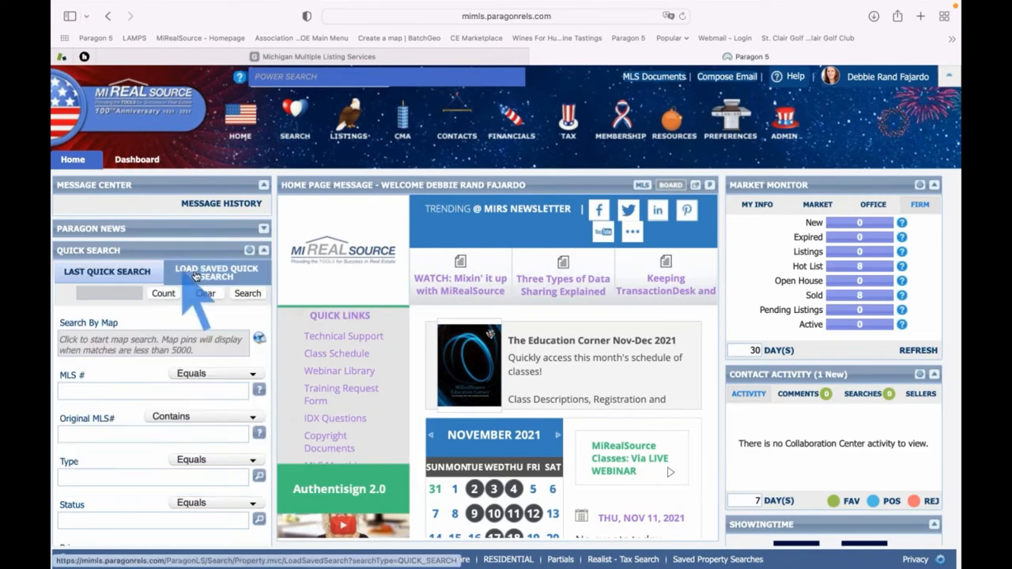
pyautogui.moveTo(105, 272)
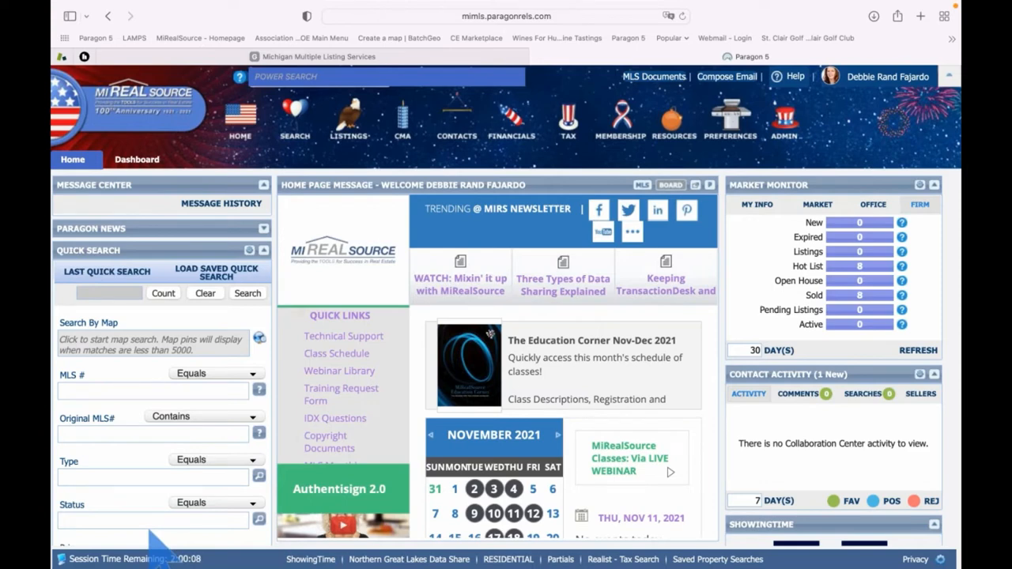
pyautogui.click(314, 76)
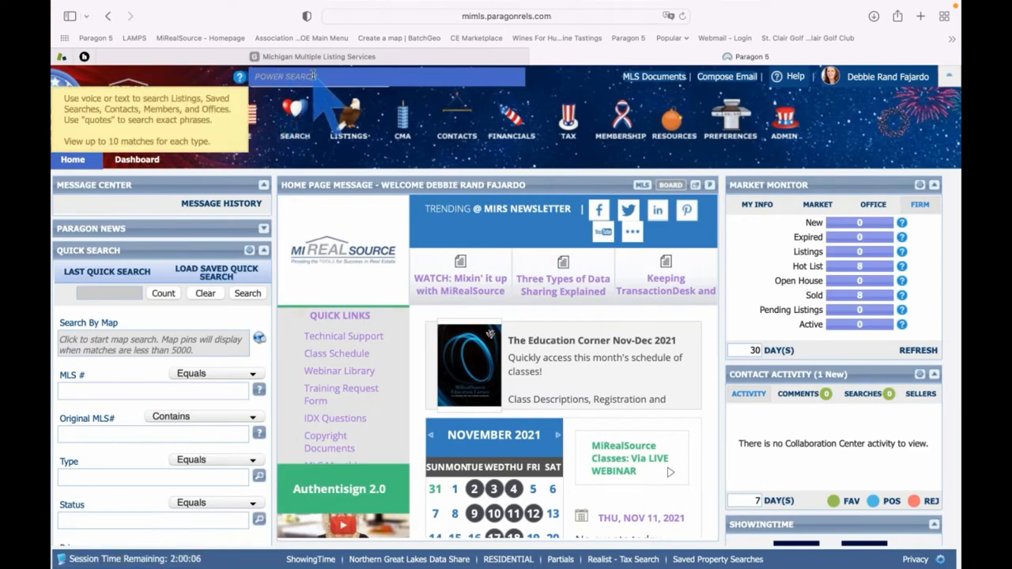
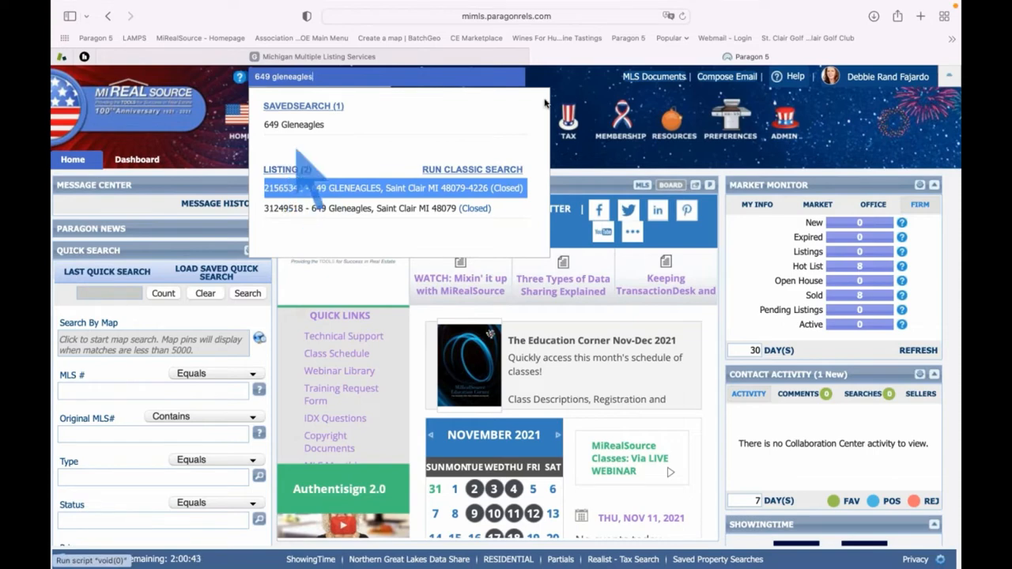
pyautogui.press('Up')
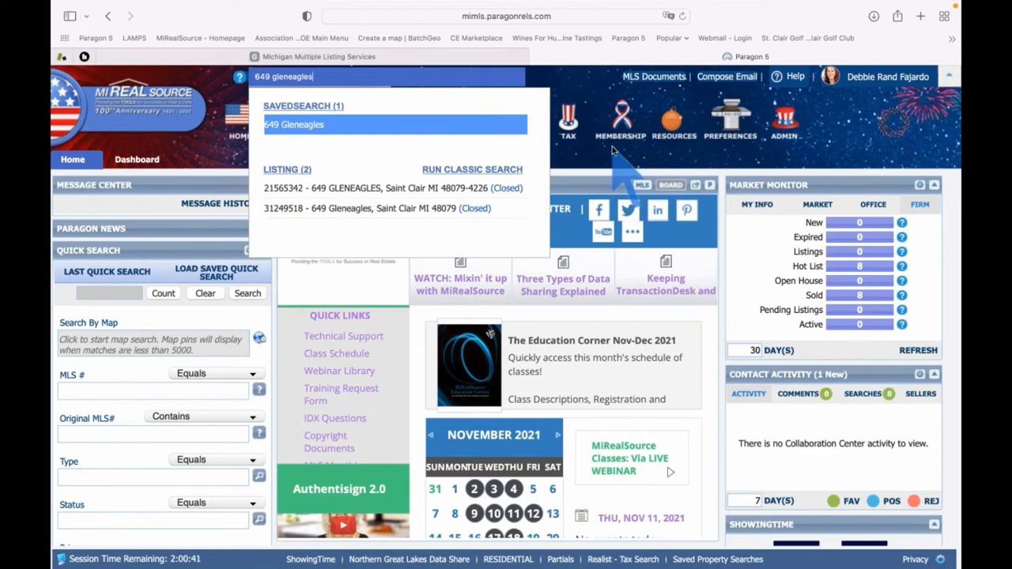
pyautogui.press('Return')
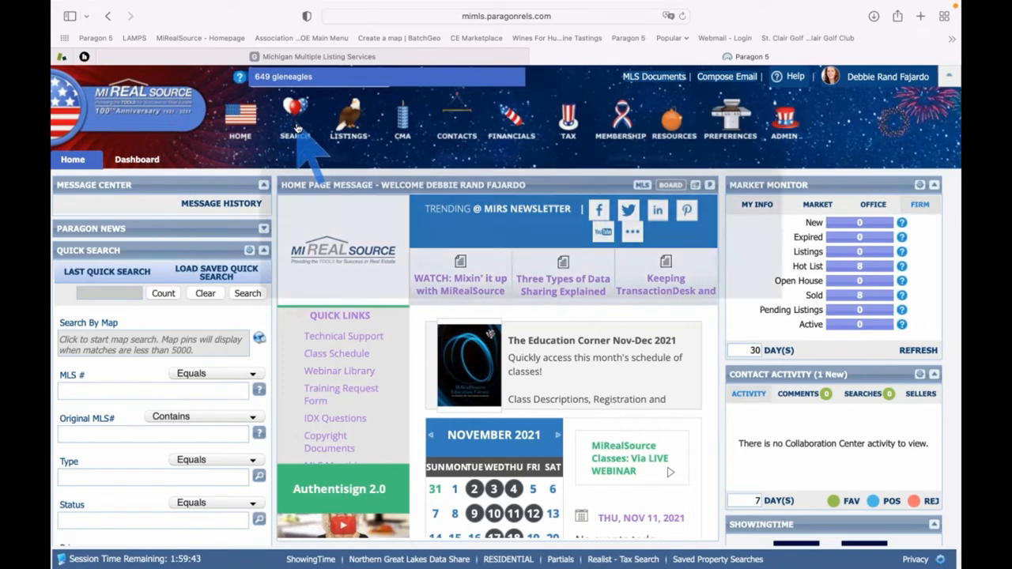
# Open the Auto Hotsheet-9/14/21 10:16 AM specialty search of residential listing changes
pyautogui.click(297, 128)
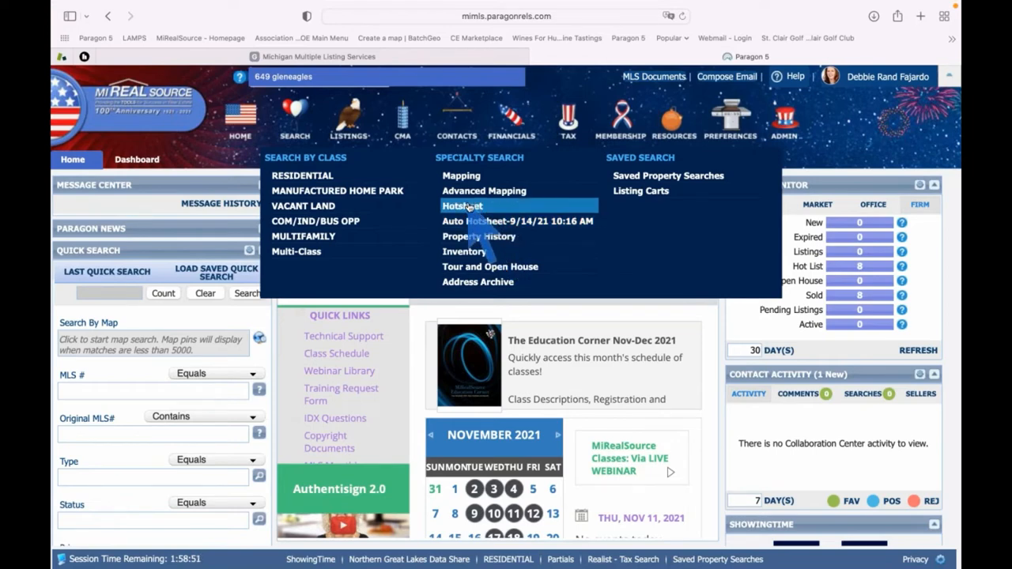
pyautogui.click(516, 227)
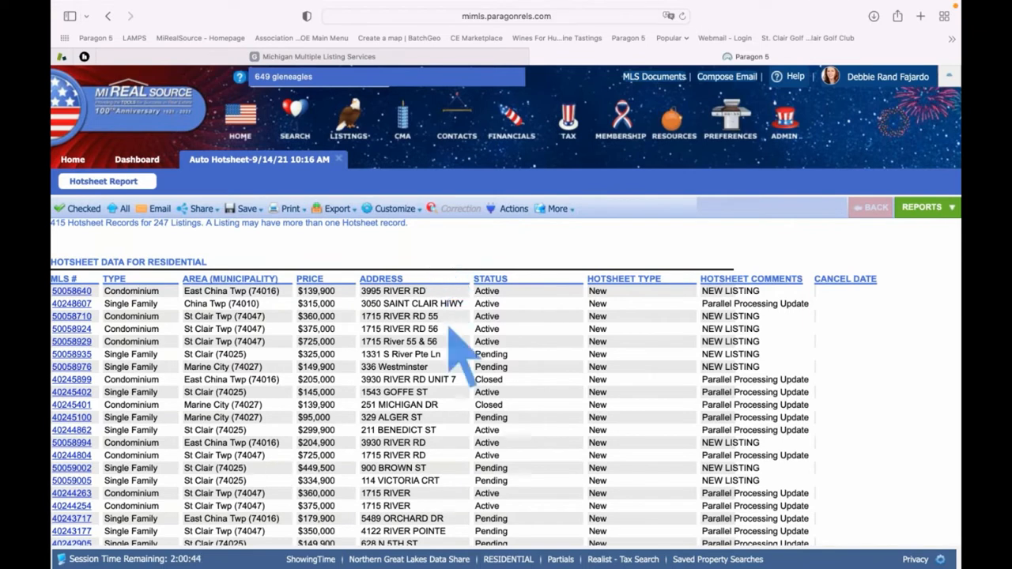
# Scroll the Auto Hotsheet down to its commercial and multifamily sections, then close the report
pyautogui.scroll(-10, 347, 378)
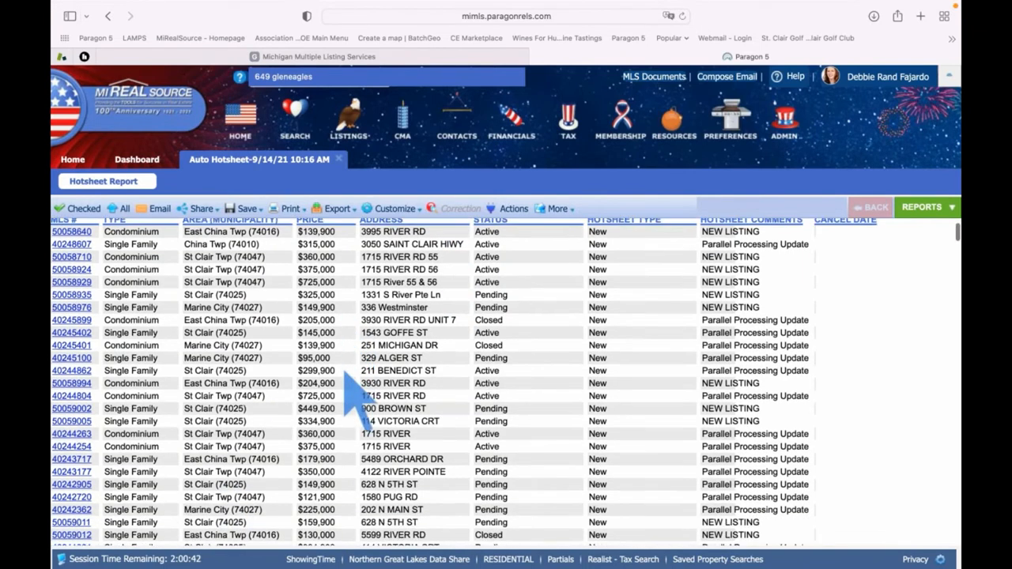
pyautogui.scroll(10, 346, 378)
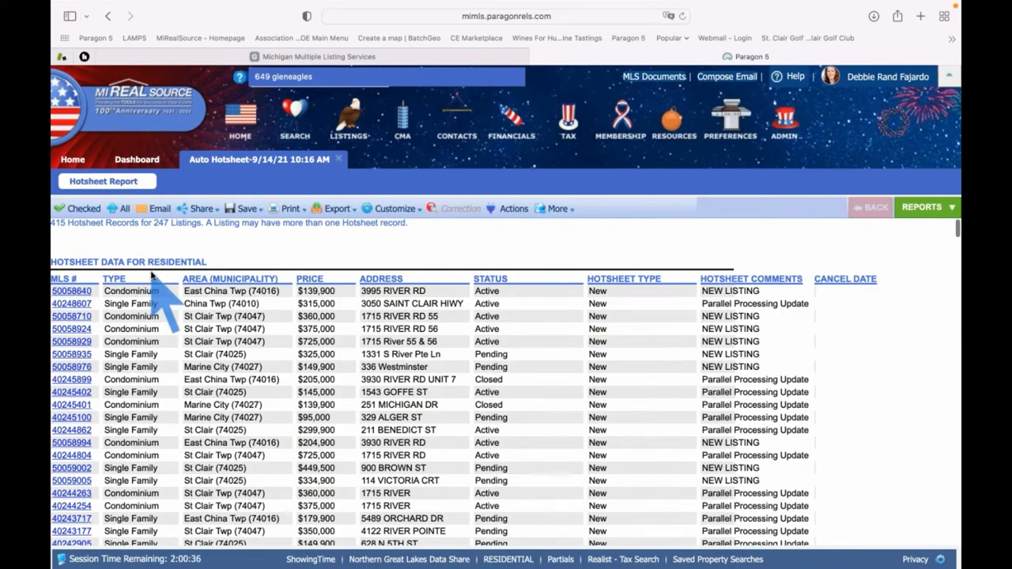
pyautogui.scroll(-15, 152, 274)
pyautogui.scroll(-15, 152, 274)
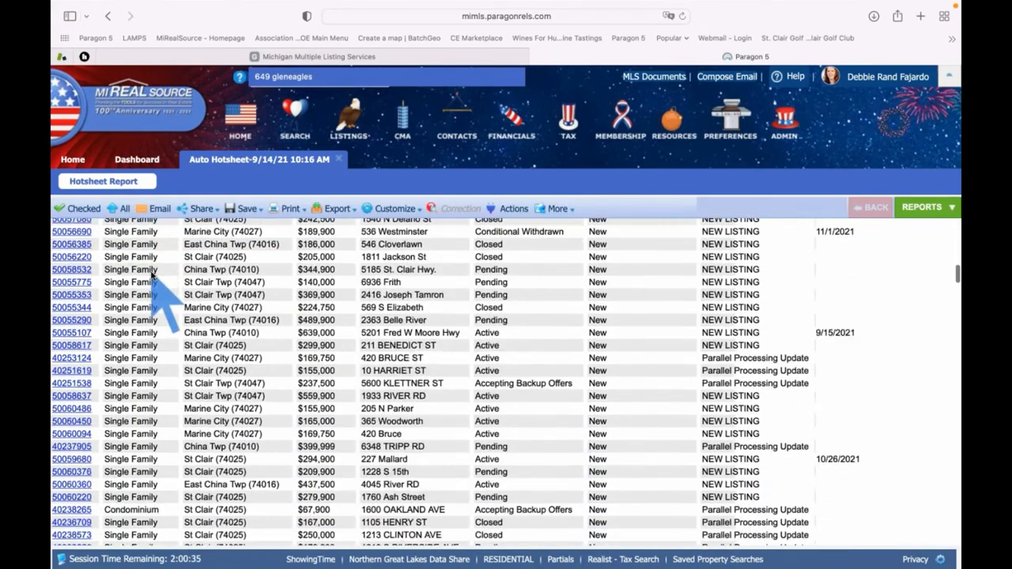
pyautogui.scroll(-15, 152, 274)
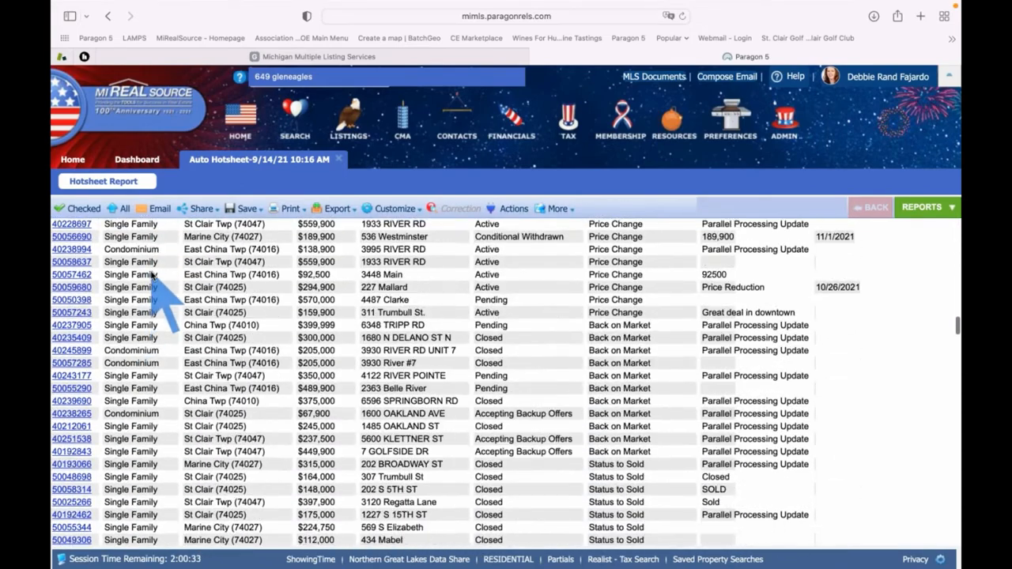
pyautogui.scroll(-15, 166, 304)
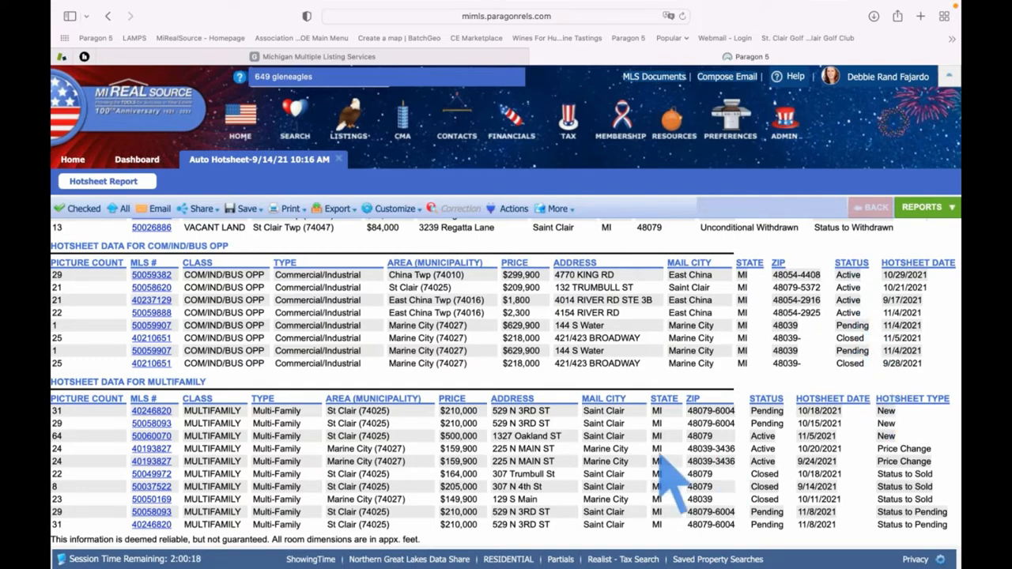
pyautogui.click(340, 160)
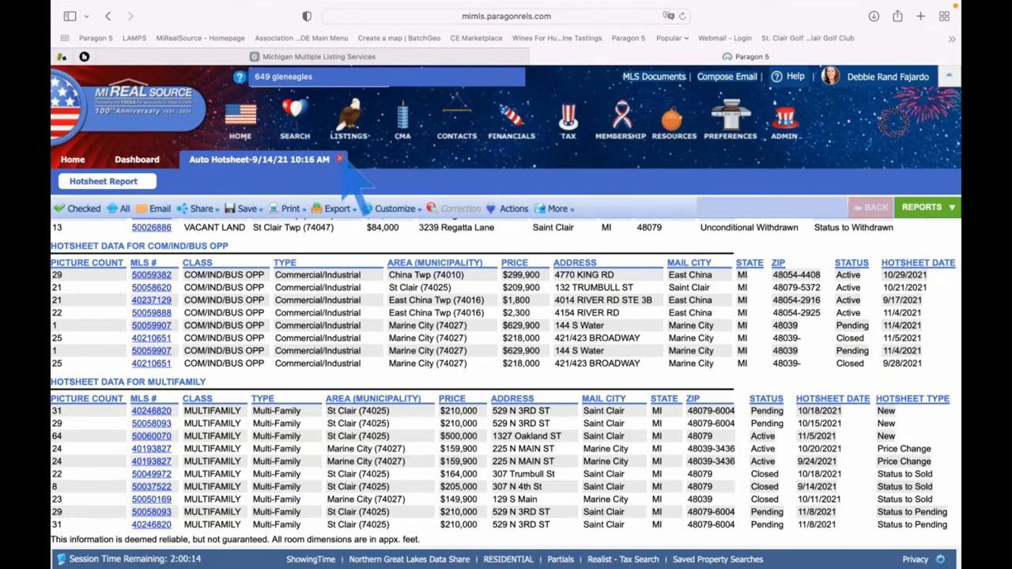
# Drop down the search-type mega-menu from the Search icon in the toolbar
pyautogui.click(288, 126)
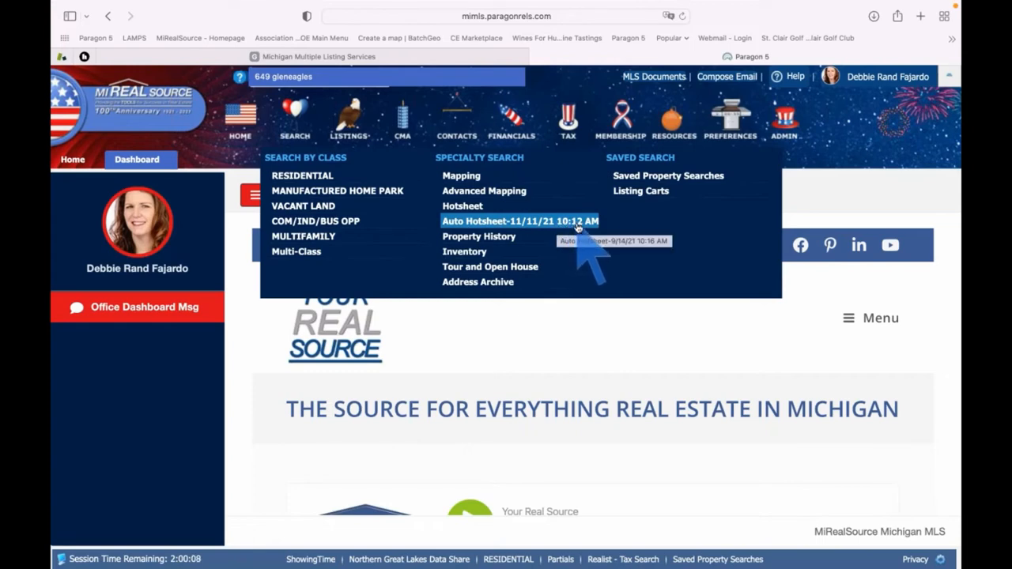
# Open an Inventory search preset to your own listings, leaving the Listing Owner choice unchanged
pyautogui.click(518, 255)
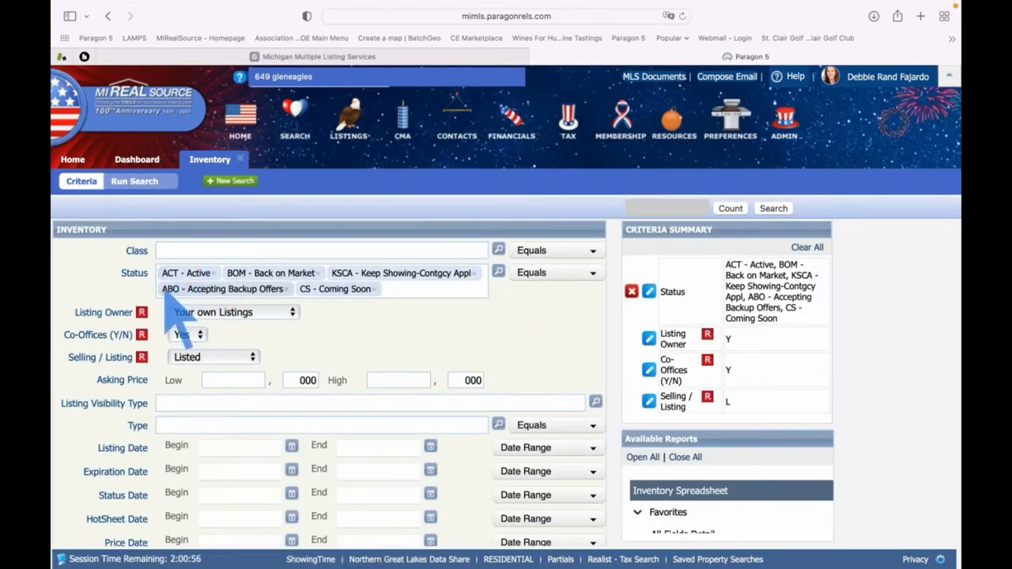
pyautogui.click(294, 313)
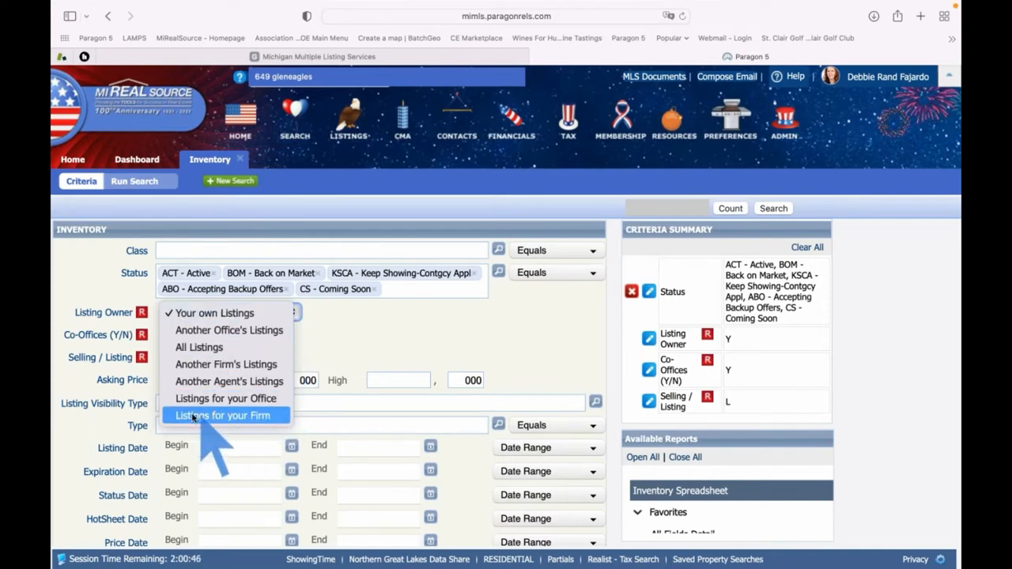
pyautogui.click(361, 333)
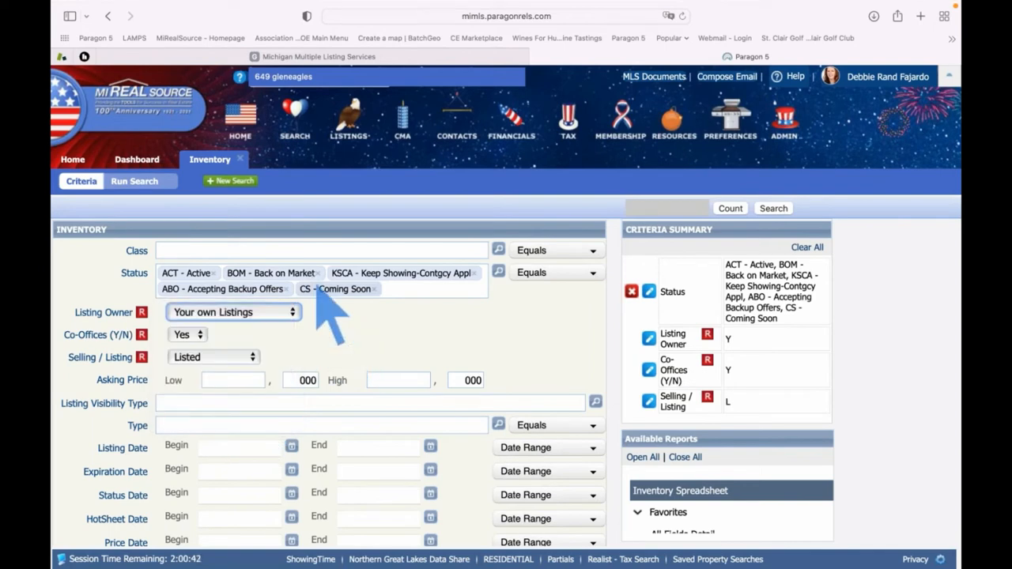
pyautogui.moveTo(297, 123)
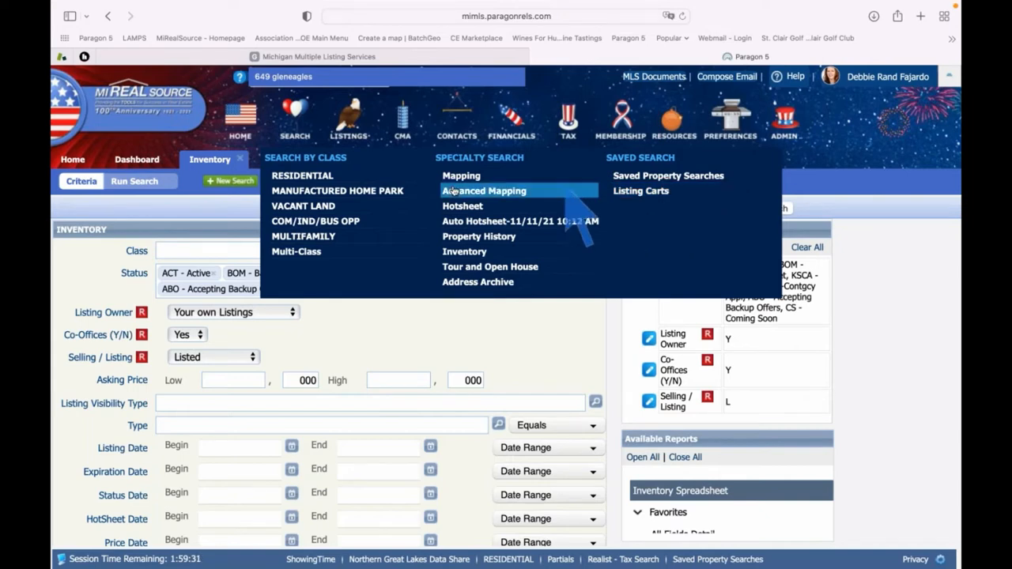
# Start a new Residential search with RES - Single Family as the property type
pyautogui.click(318, 176)
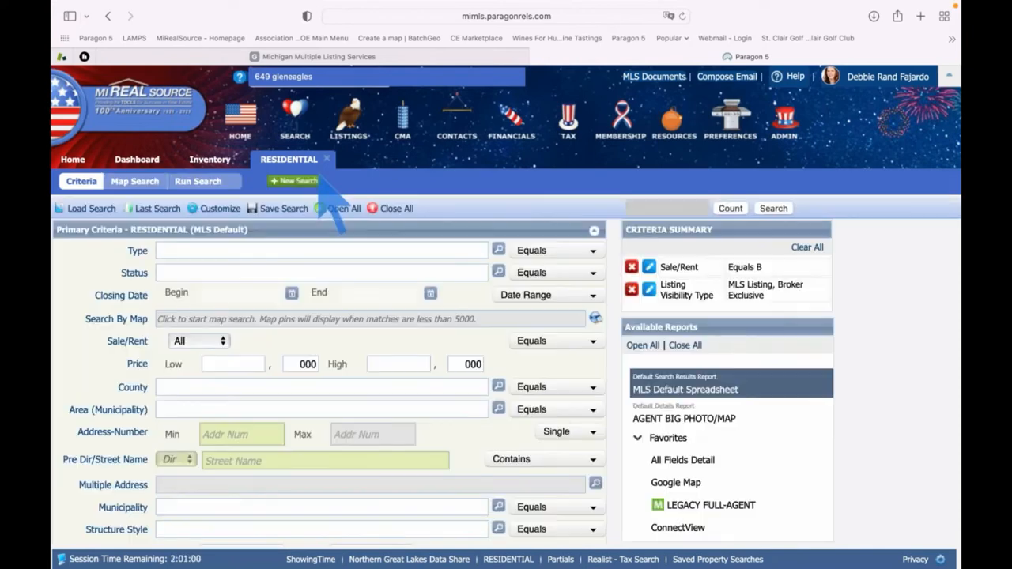
pyautogui.write('re')
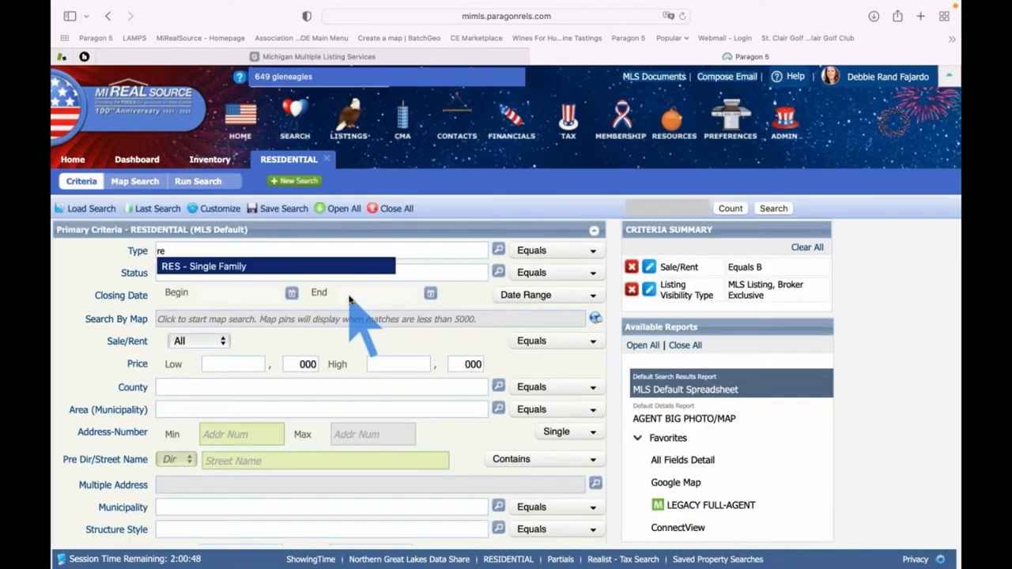
pyautogui.press('Return')
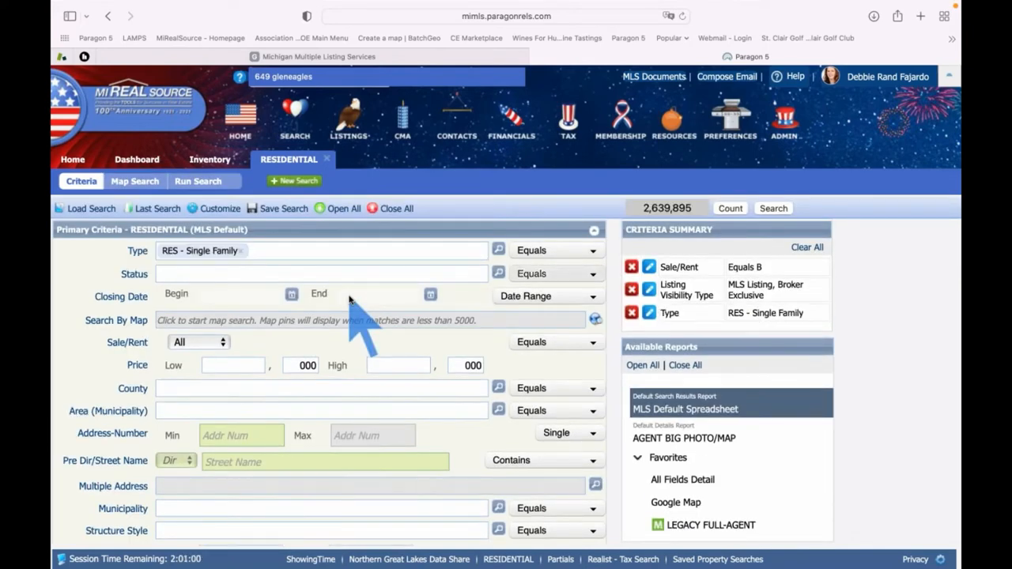
pyautogui.press('Tab')
# Limit status to 1 - Active and its sub-statuses, save, and start a map search
pyautogui.write('a')
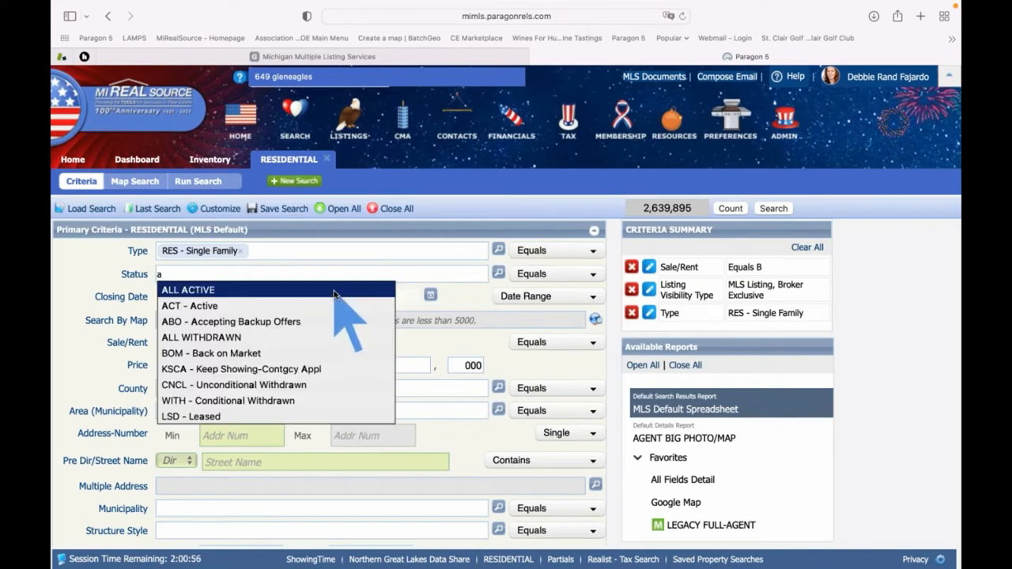
pyautogui.click(335, 292)
pyautogui.click(498, 273)
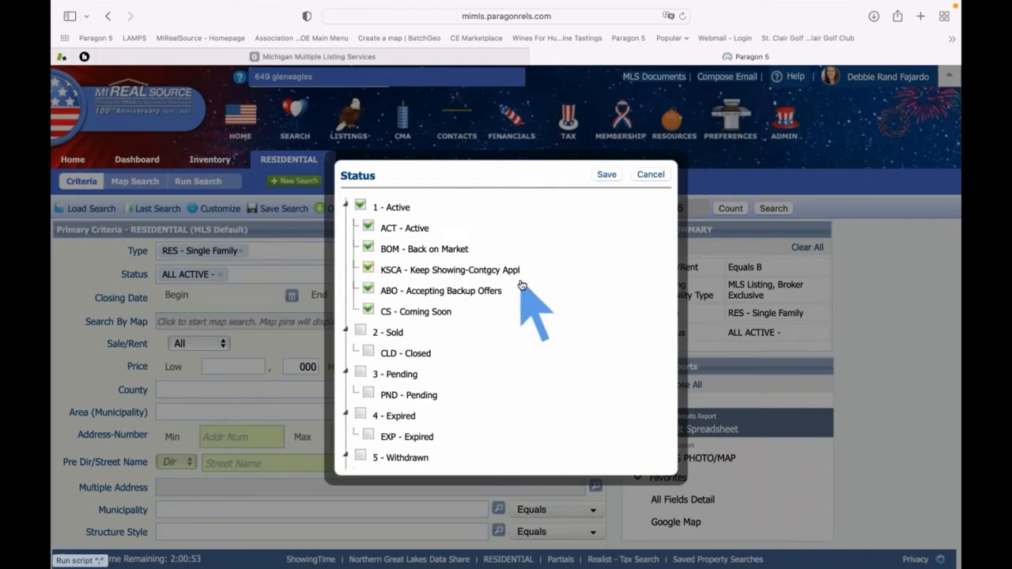
pyautogui.click(607, 175)
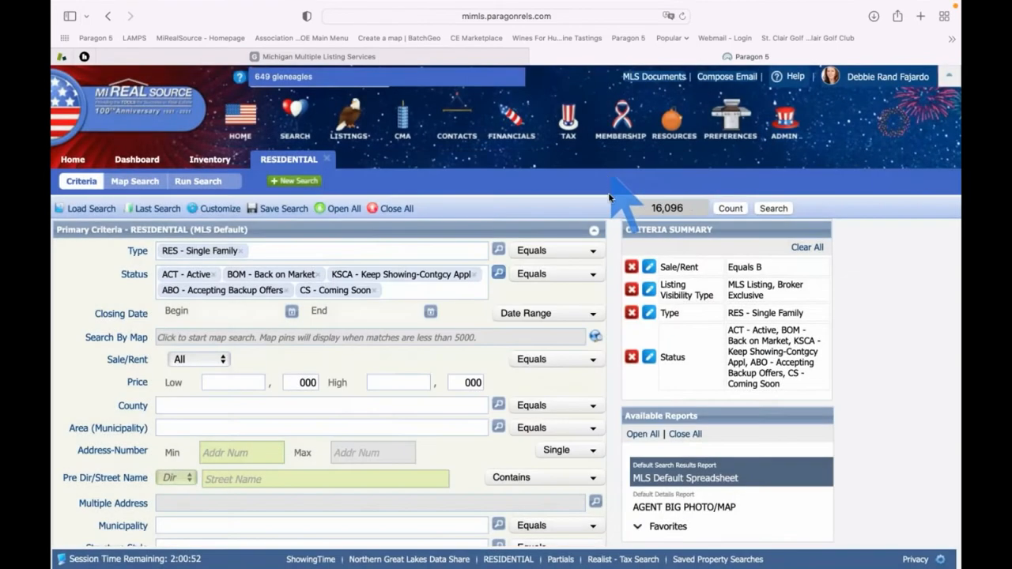
pyautogui.click(293, 340)
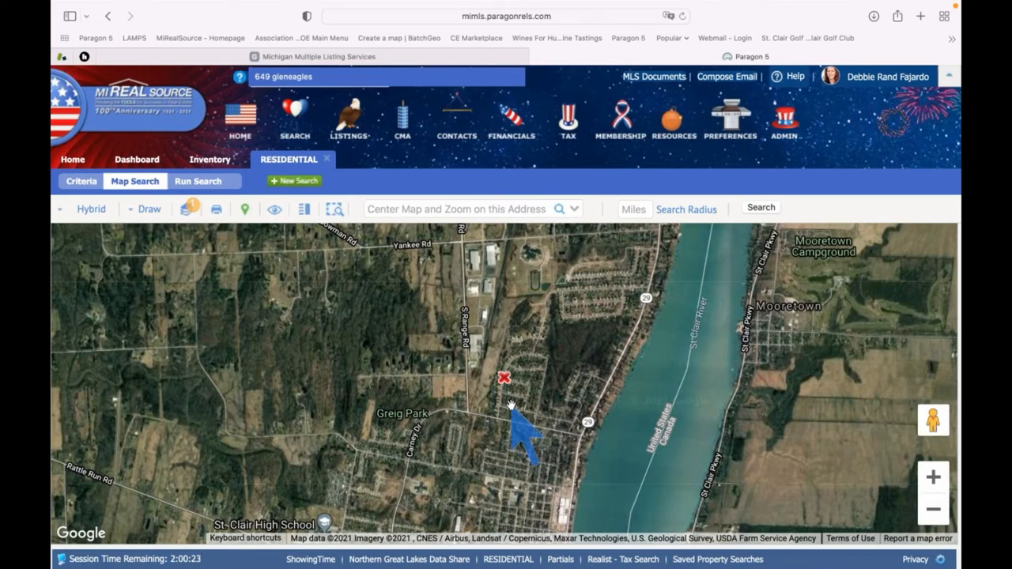
# Center the map on 'grosse point, mi' and zoom out one level around it
pyautogui.click(423, 210)
pyautogui.write('gro')
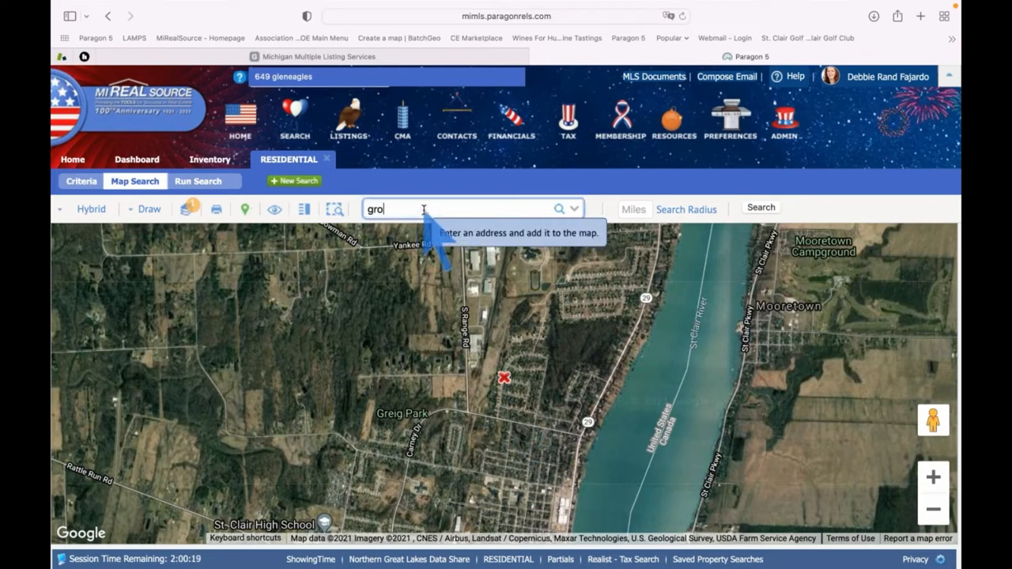
pyautogui.write('sse point, mi')
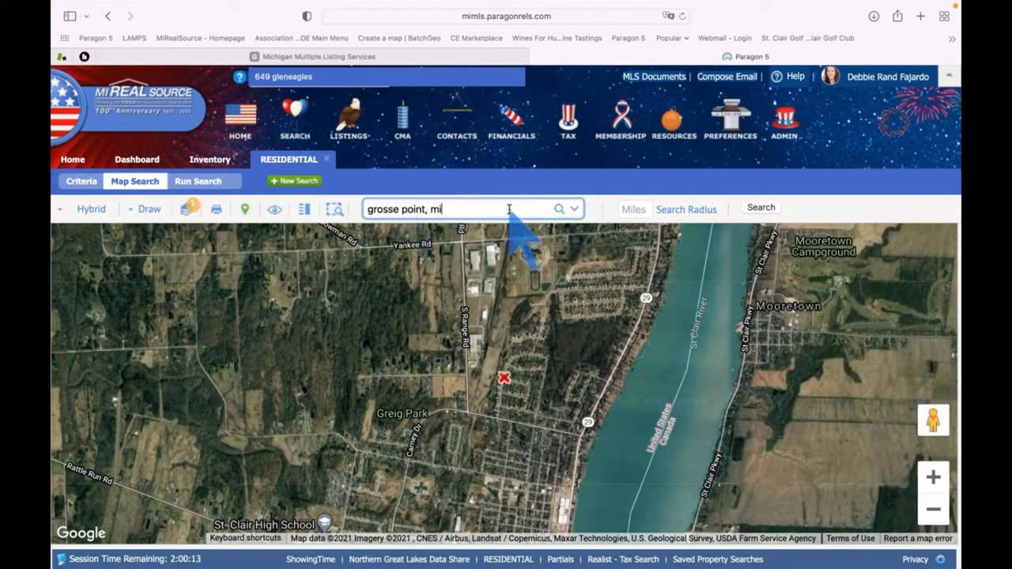
pyautogui.press('Return')
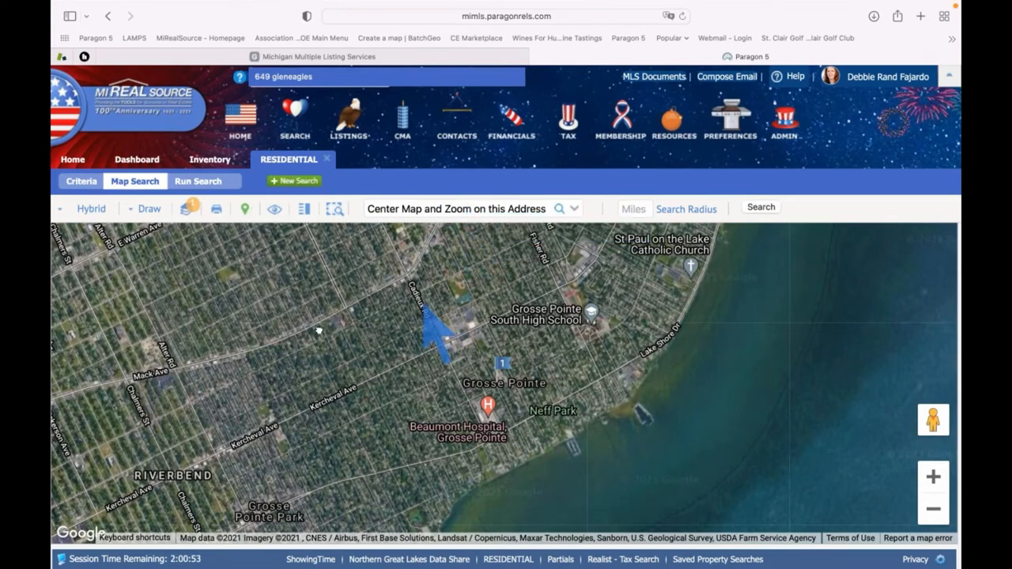
pyautogui.moveTo(340, 339); pyautogui.dragTo(240, 363)
pyautogui.moveTo(413, 300); pyautogui.dragTo(521, 310)
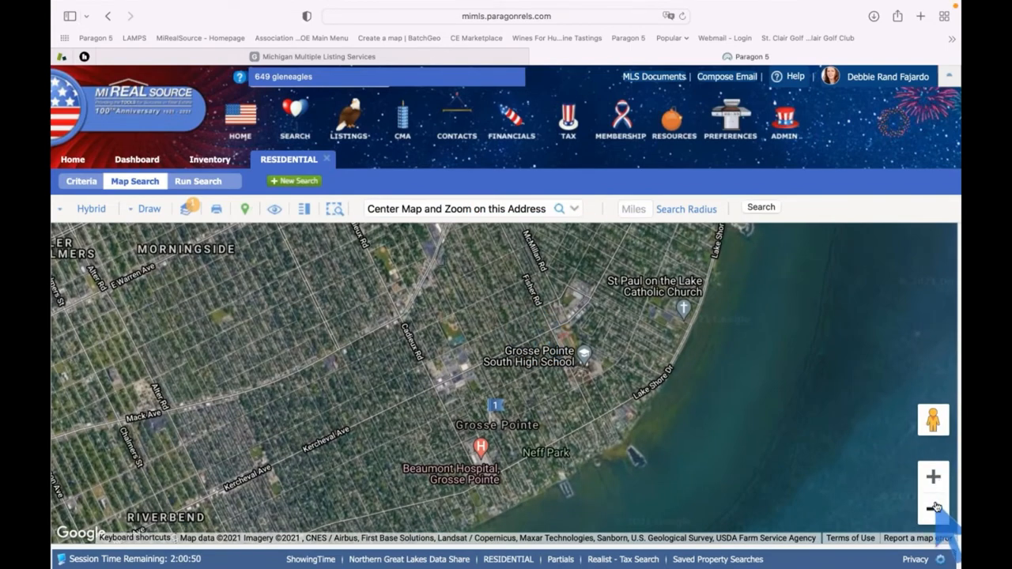
pyautogui.click(934, 508)
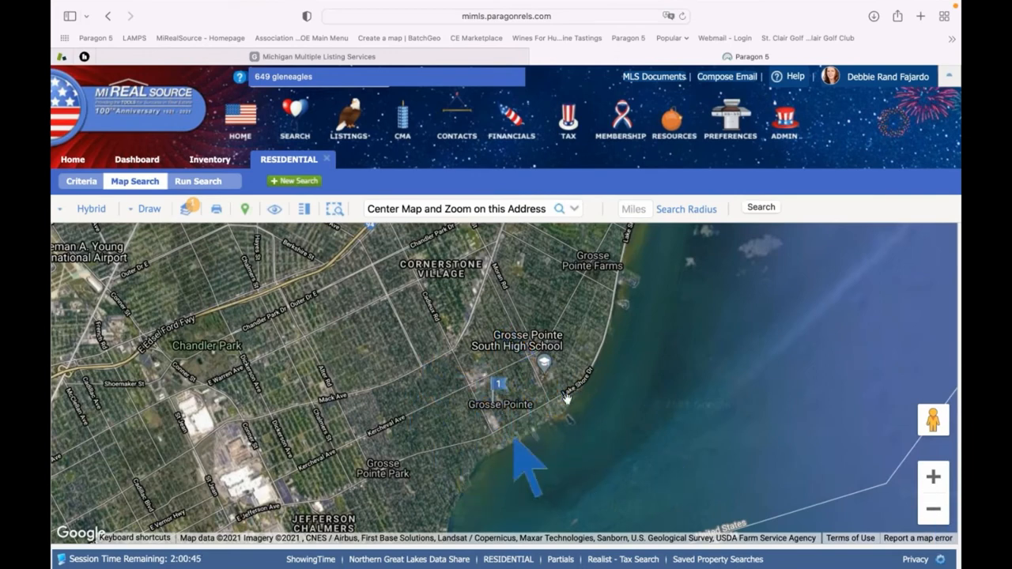
# Run a search within a 5-mile radius of the marked location
pyautogui.click(629, 209)
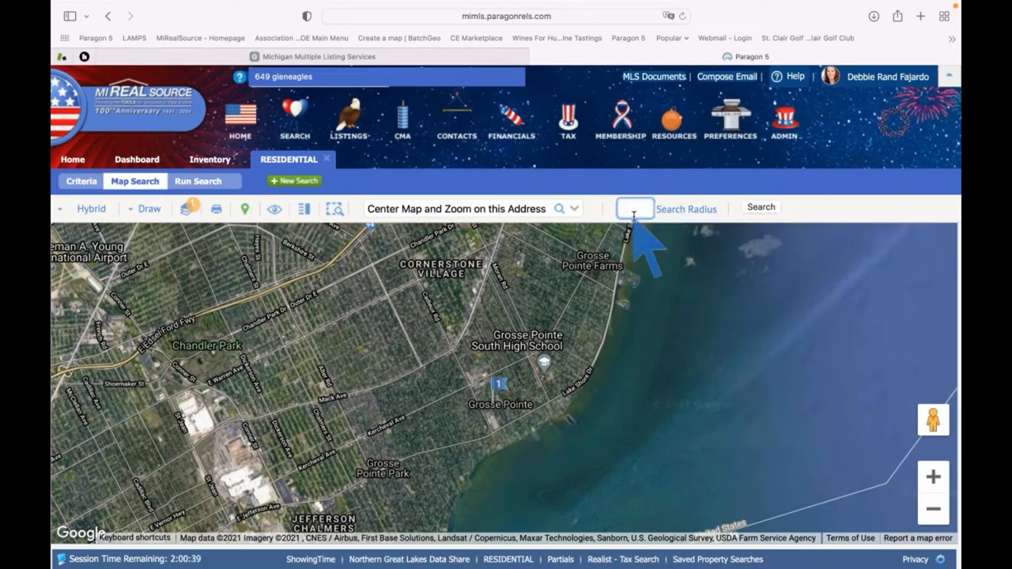
pyautogui.write('5')
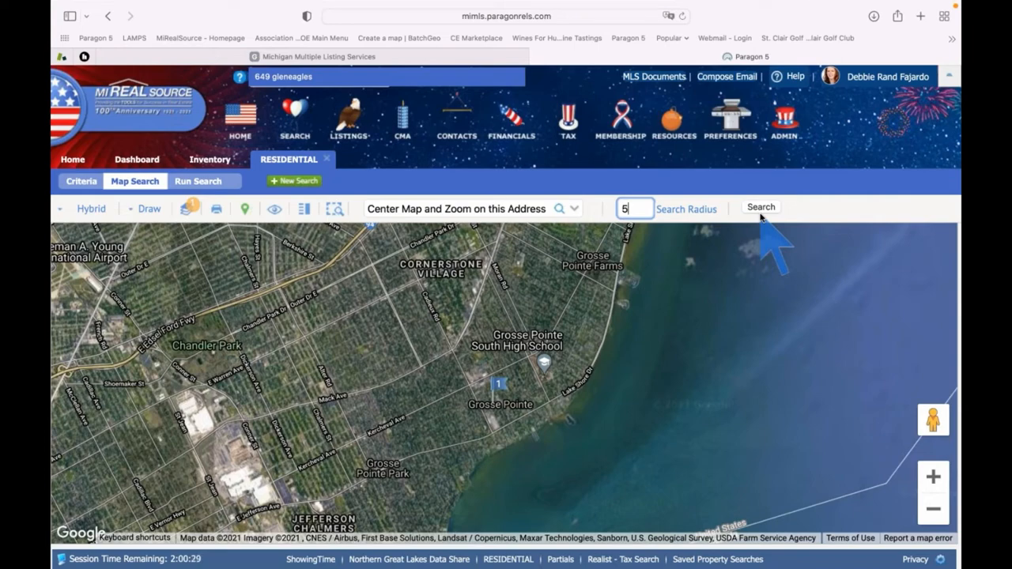
pyautogui.click(686, 212)
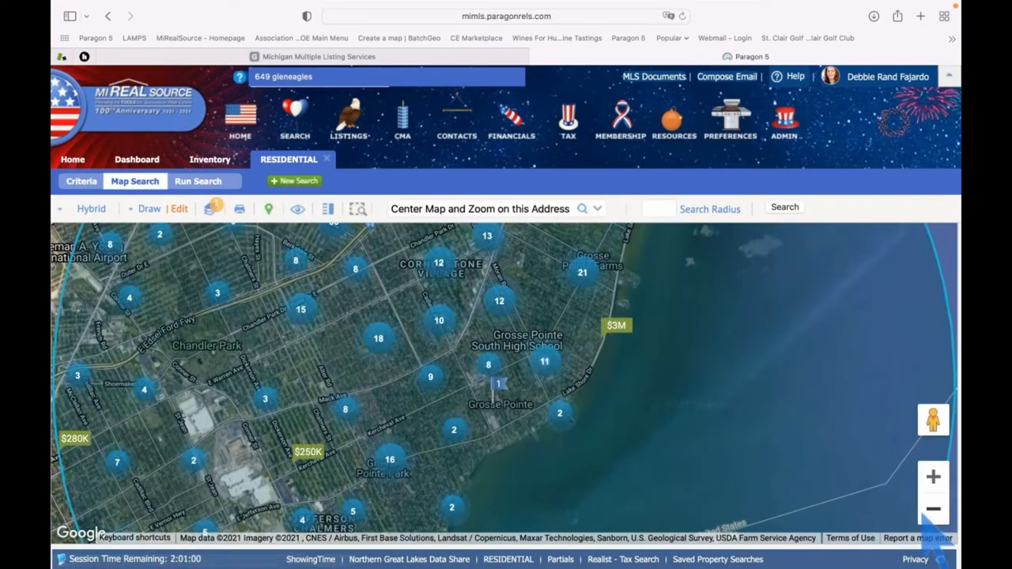
# Zoom the map out two levels so the whole radius circle of results shows
pyautogui.click(933, 509)
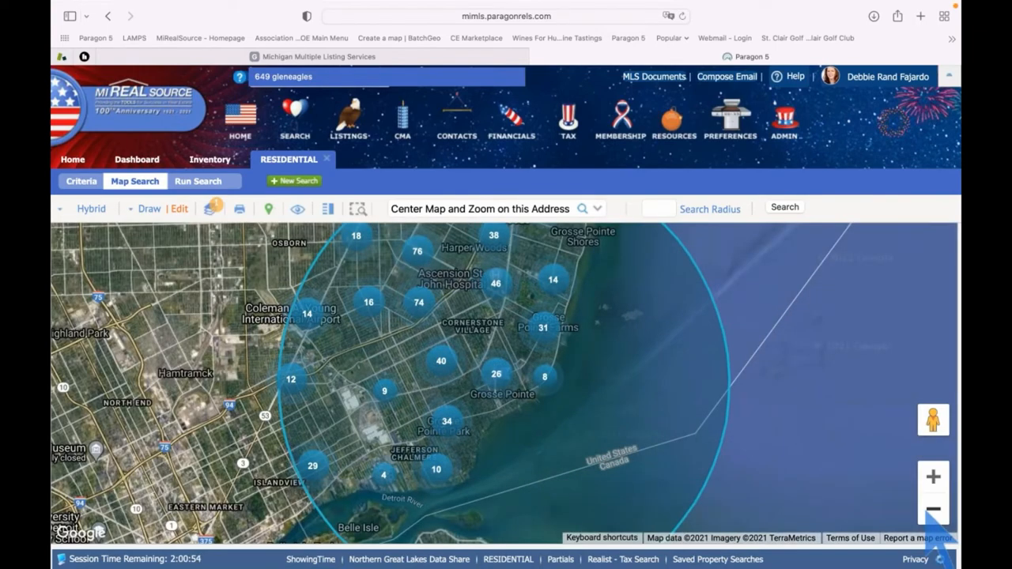
pyautogui.click(933, 509)
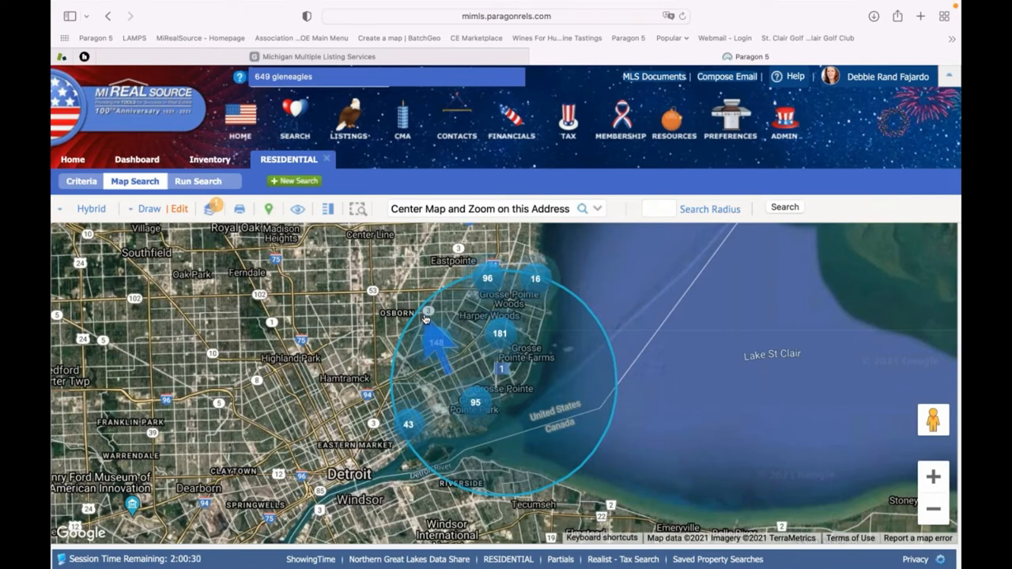
# Draw a triangular polygon west of the radius circle, closing it at Eastpointe
pyautogui.click(143, 214)
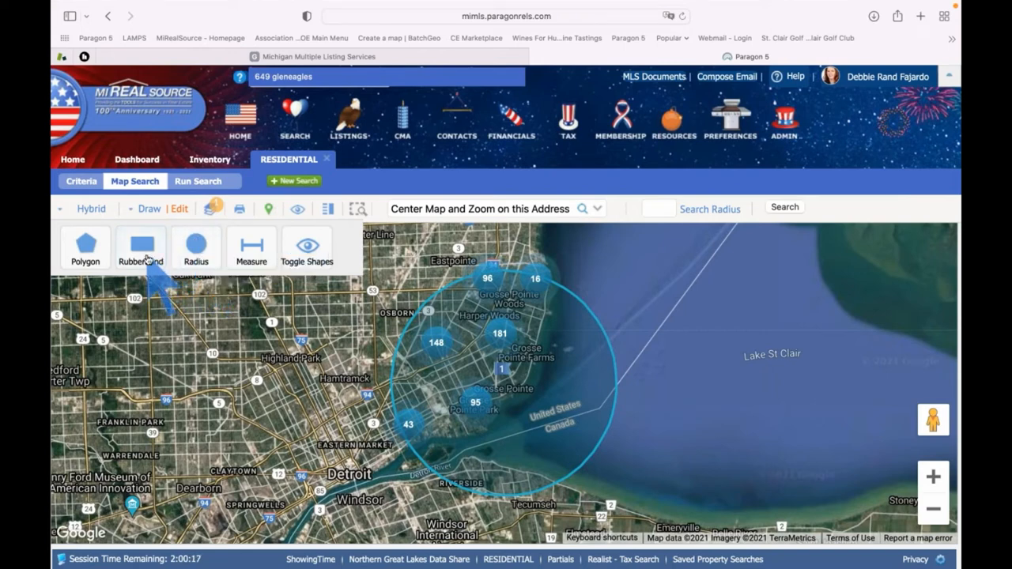
pyautogui.click(85, 247)
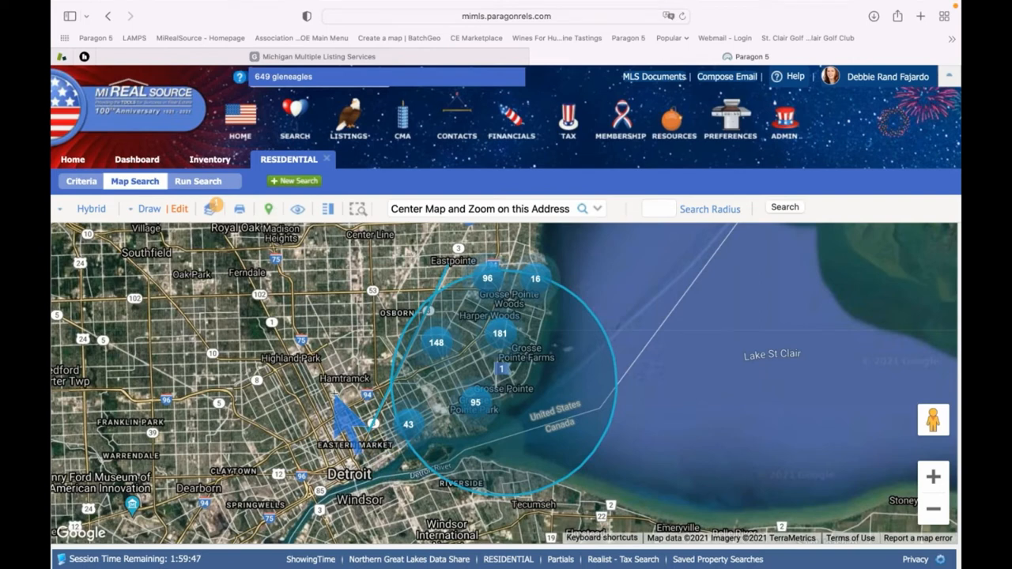
pyautogui.click(349, 303)
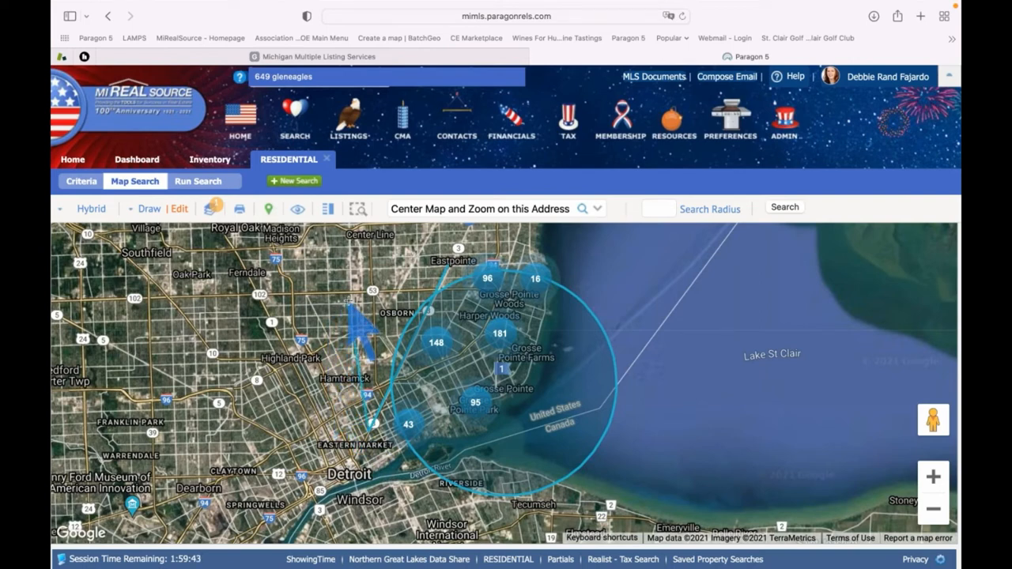
pyautogui.click(450, 269)
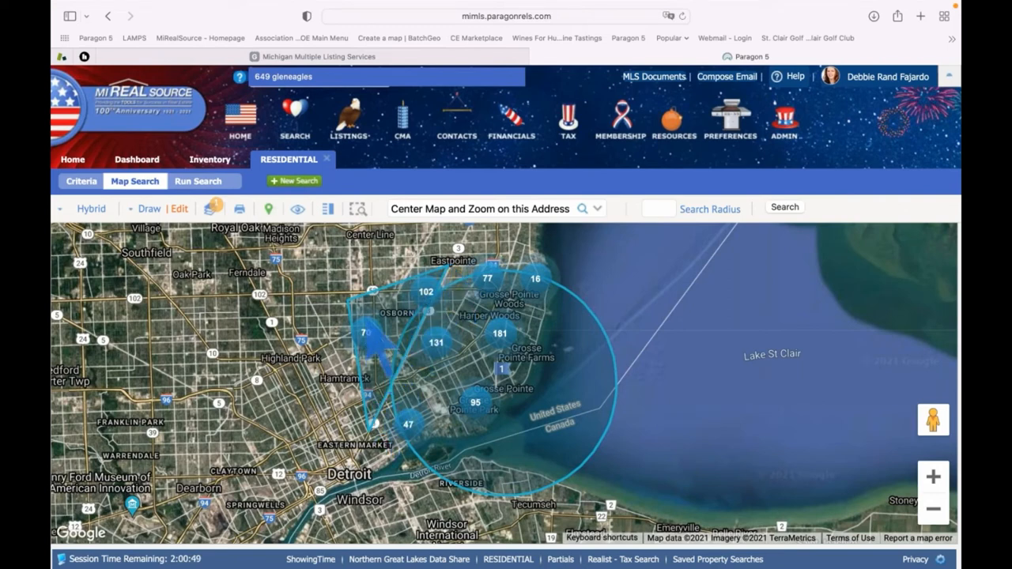
# Switch the drawn polygon from Include to Exclude in the shapes list, then close it
pyautogui.click(181, 212)
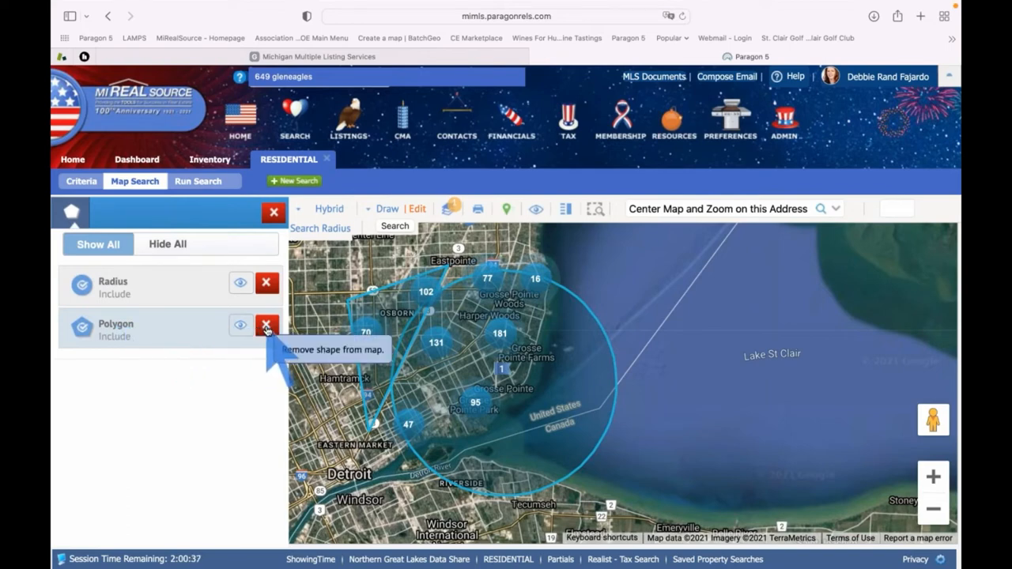
pyautogui.click(82, 332)
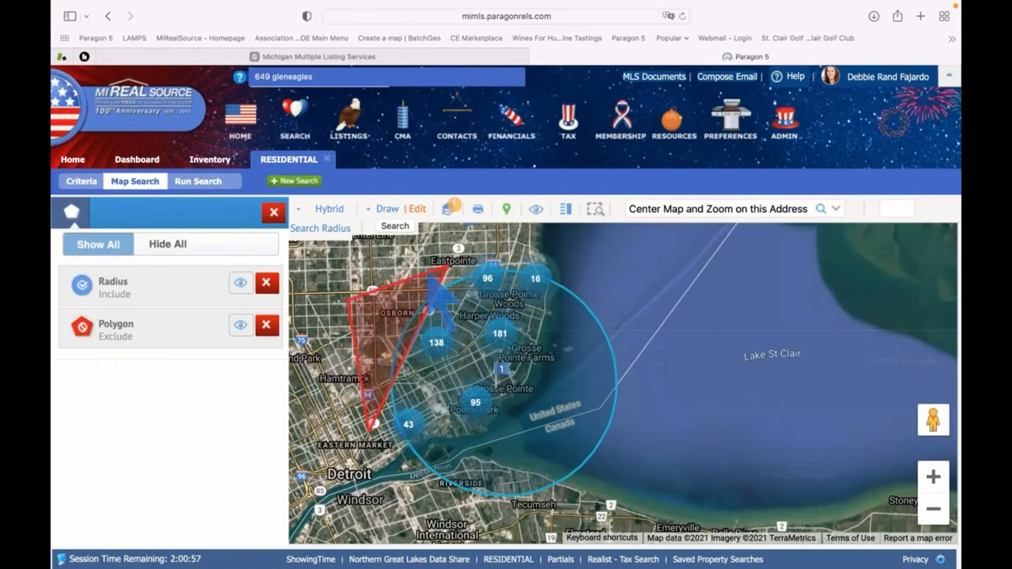
pyautogui.click(273, 214)
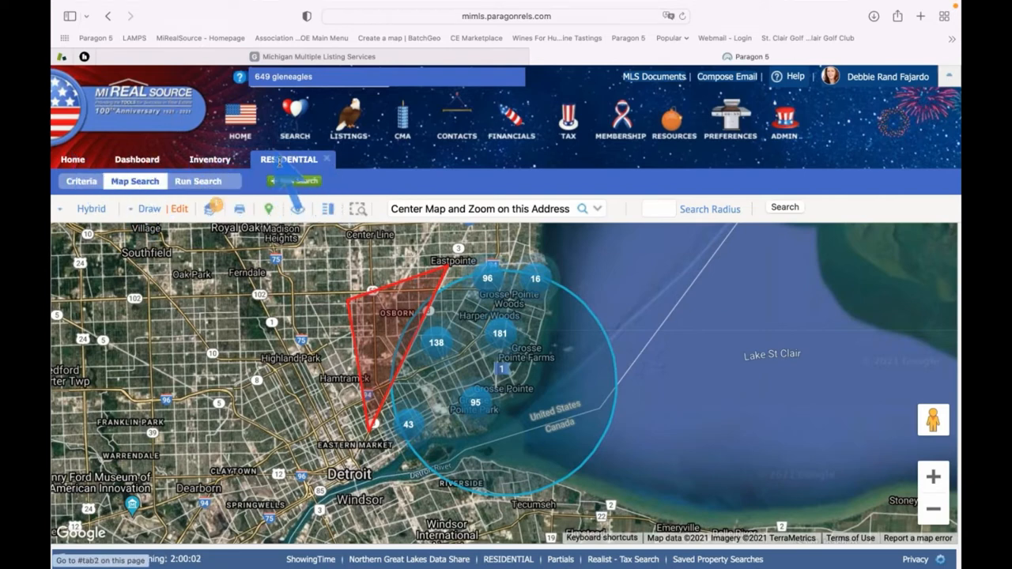
# On the Criteria form, set Price Low to 250,000 and Price High to 350,000
pyautogui.click(80, 183)
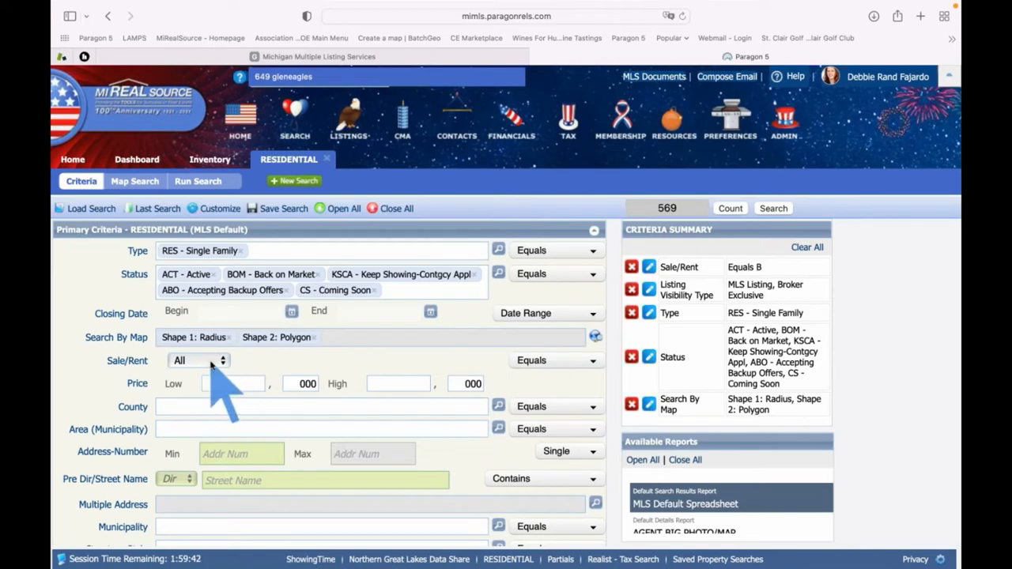
pyautogui.click(252, 384)
pyautogui.write('250')
pyautogui.press('Tab')
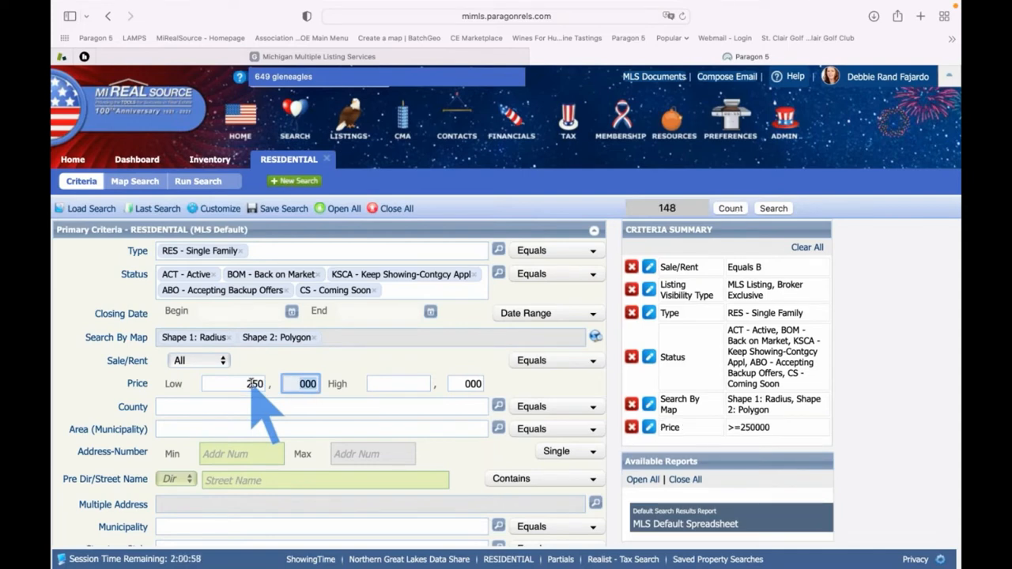
pyautogui.click(390, 383)
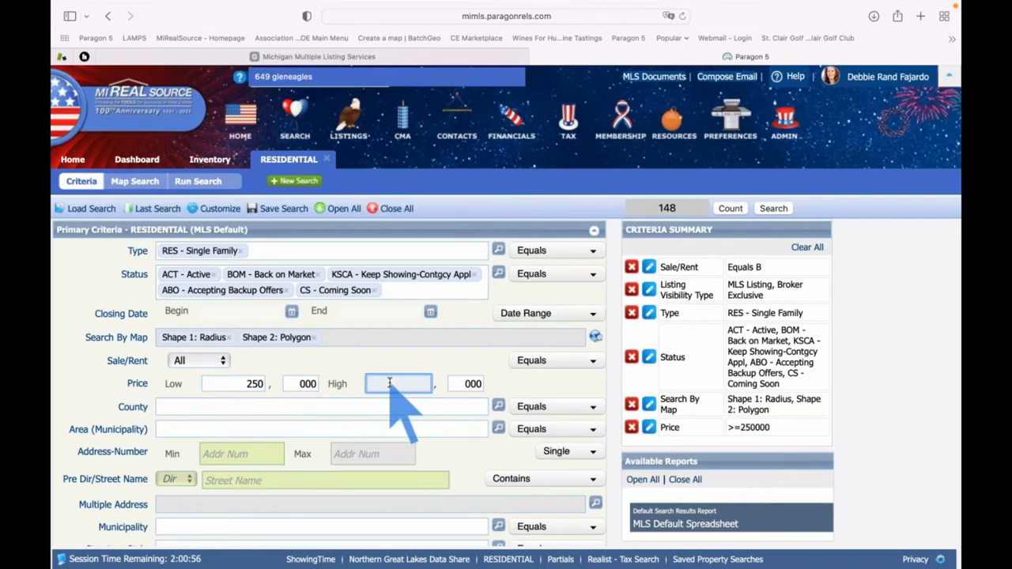
pyautogui.write('350')
pyautogui.press('Tab')
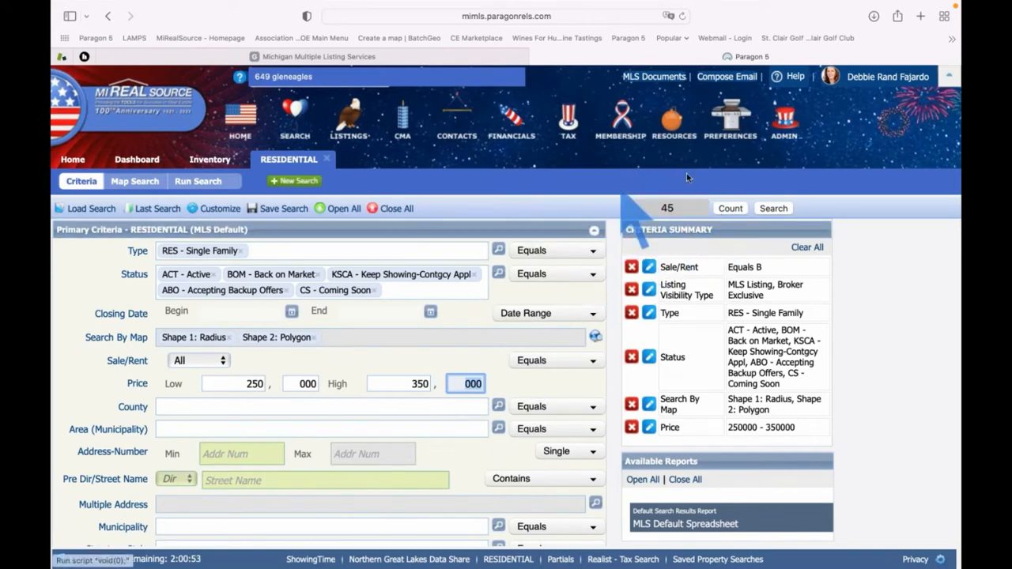
pyautogui.scroll(-2, 304, 435)
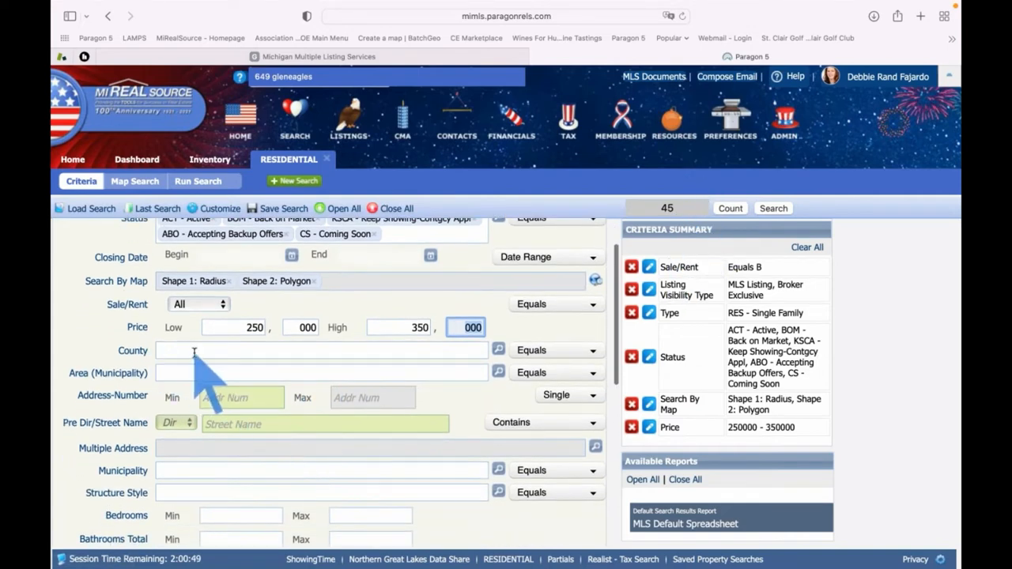
pyautogui.scroll(1, 195, 360)
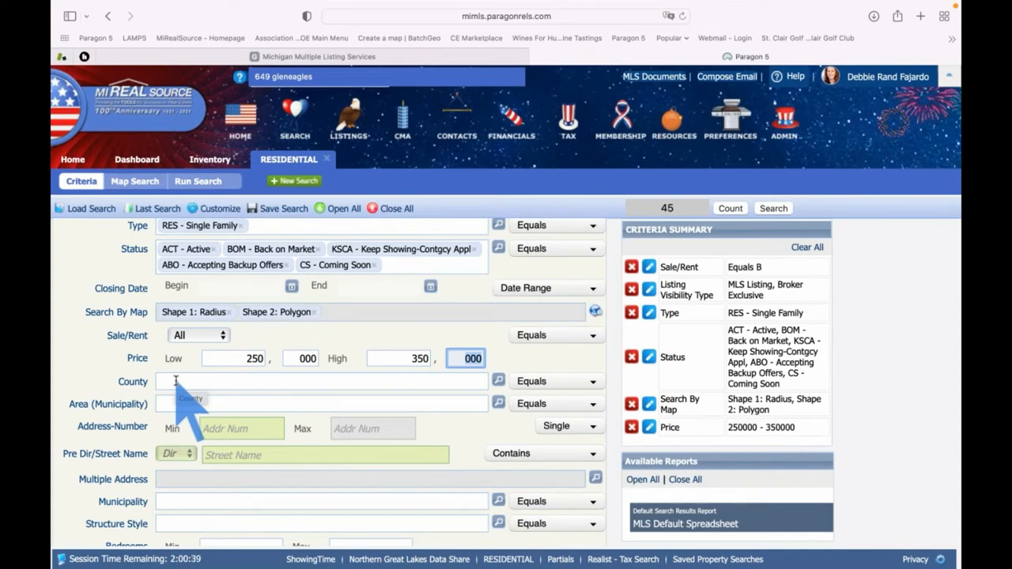
pyautogui.scroll(-5, 175, 381)
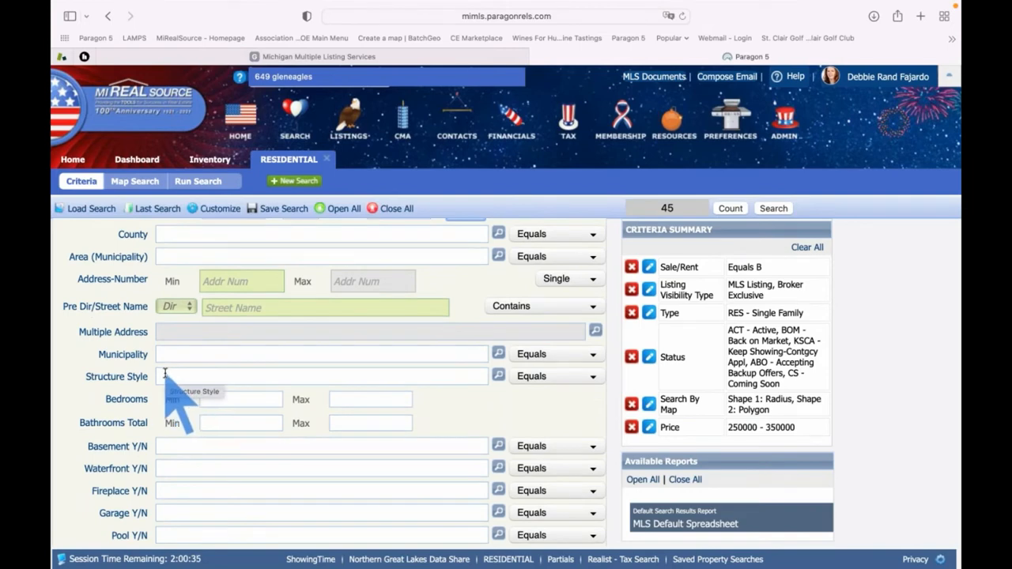
# Set Bedrooms to a 3–4 range and Bathrooms Total minimum to 2
pyautogui.click(246, 400)
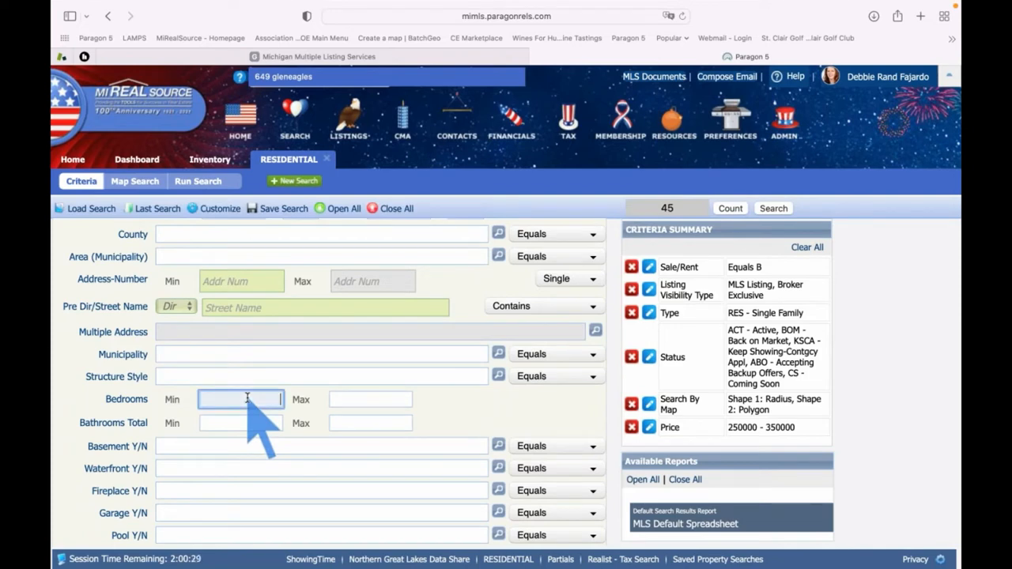
pyautogui.write('3')
pyautogui.press('Tab')
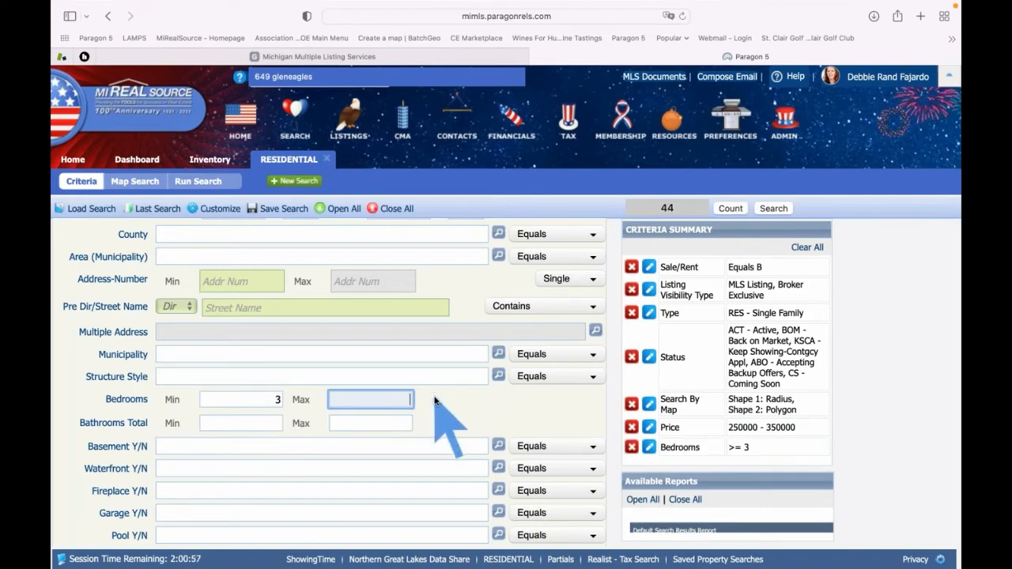
pyautogui.write('4')
pyautogui.press('Tab')
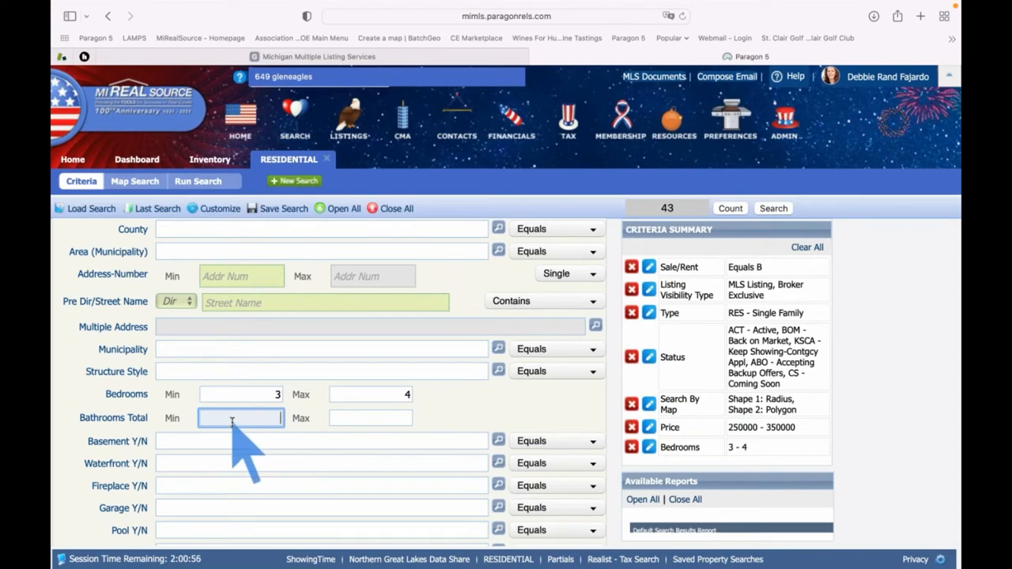
pyautogui.write('2')
pyautogui.press('Tab')
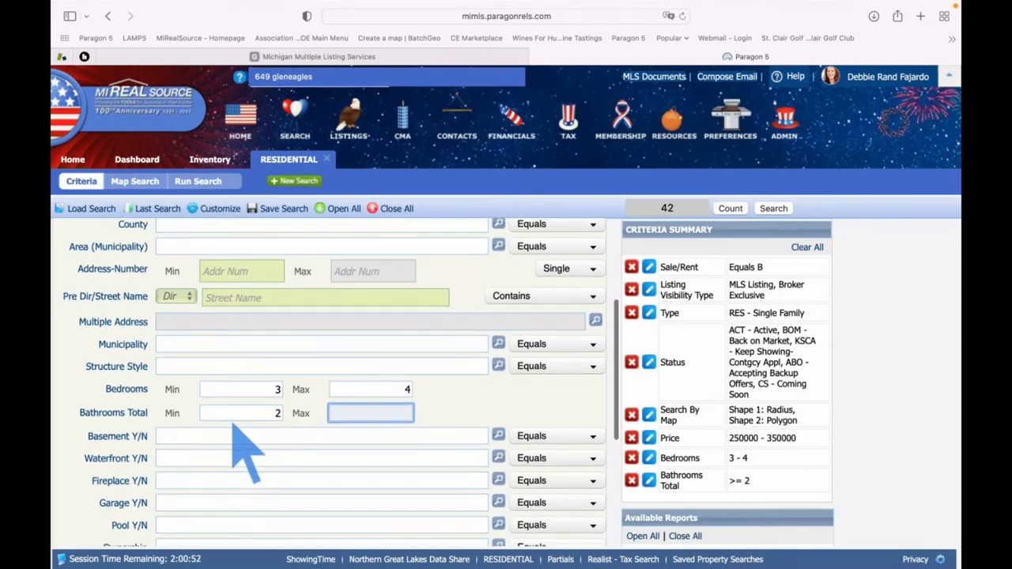
pyautogui.scroll(-1, 232, 423)
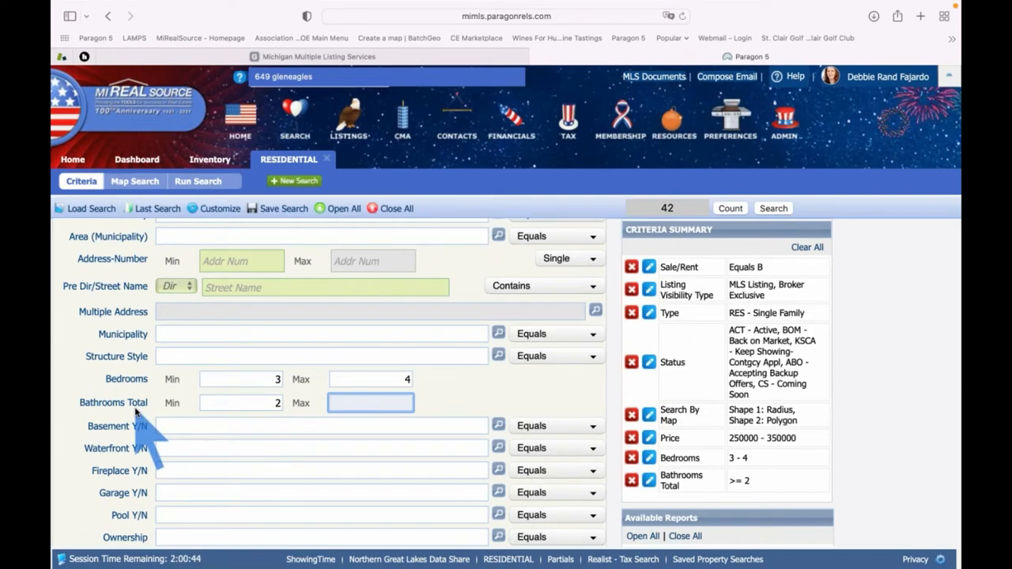
pyautogui.scroll(-6, 136, 411)
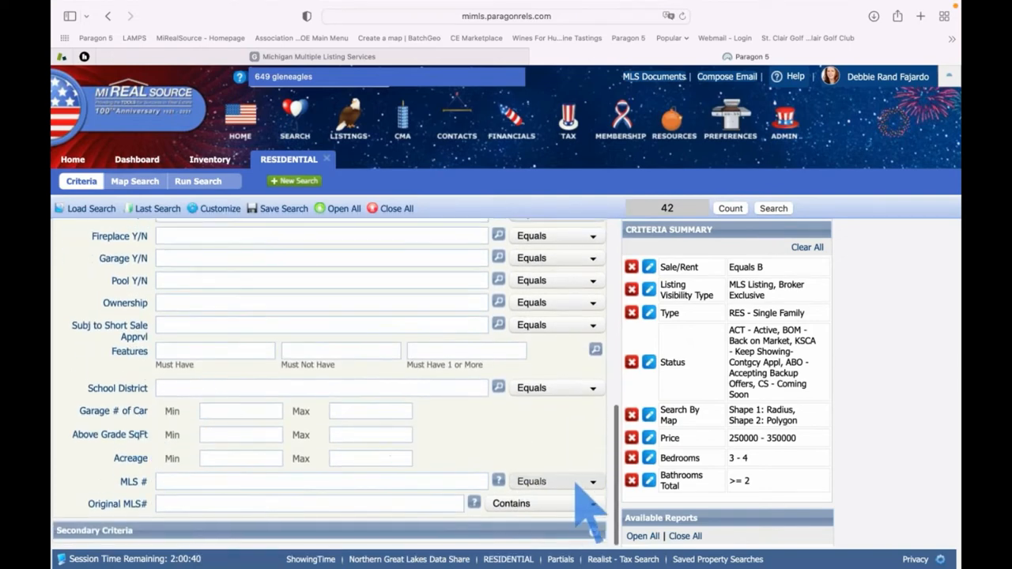
pyautogui.click(594, 535)
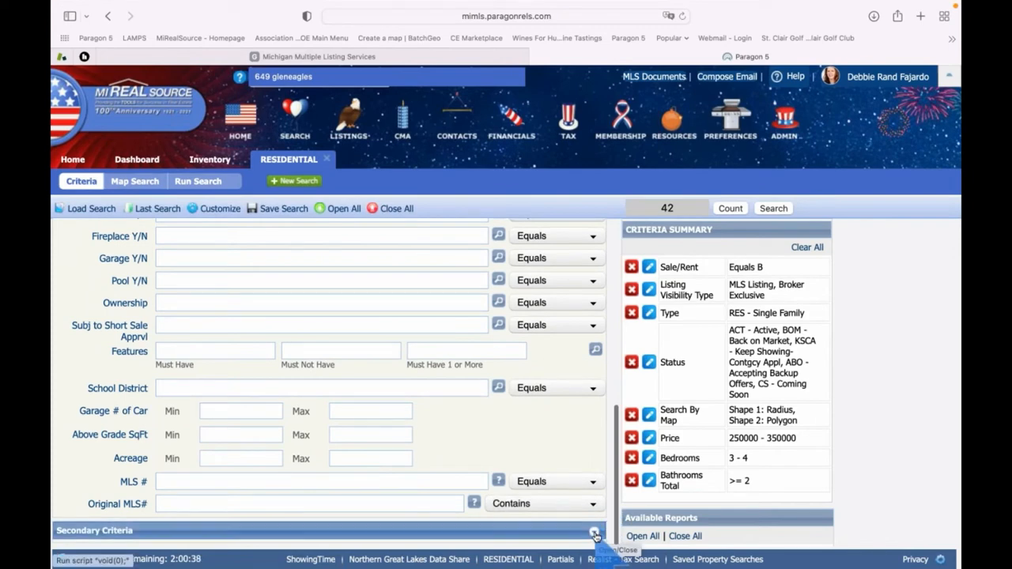
pyautogui.scroll(-7, 589, 514)
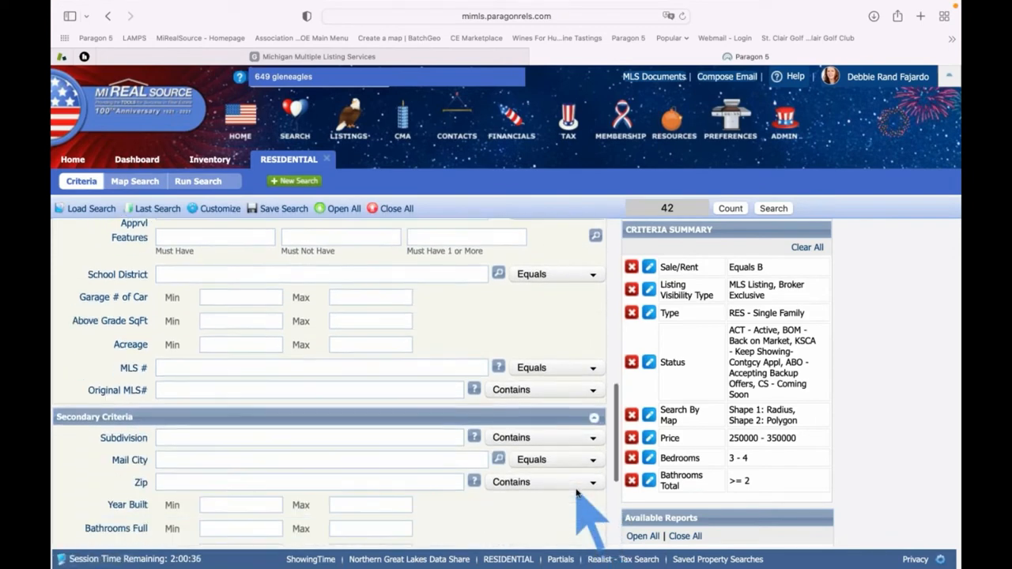
pyautogui.scroll(-2, 581, 490)
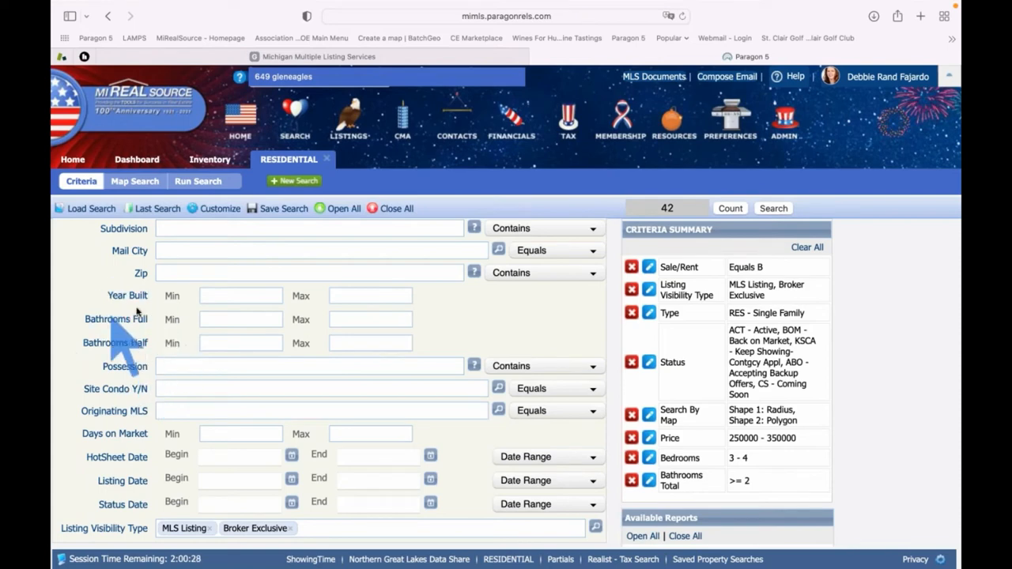
pyautogui.scroll(10, 105, 352)
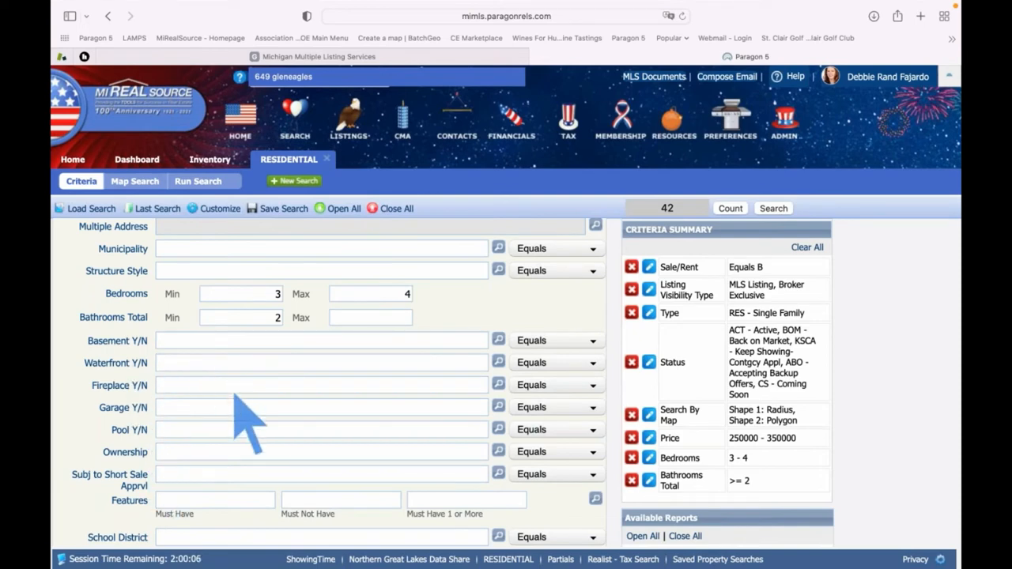
pyautogui.scroll(-1, 235, 400)
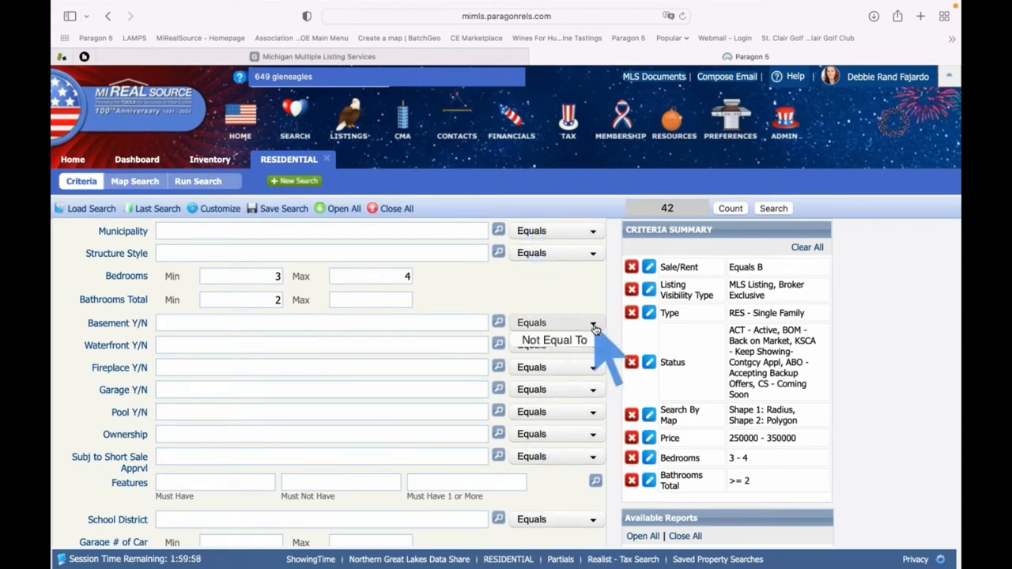
pyautogui.scroll(4, 577, 380)
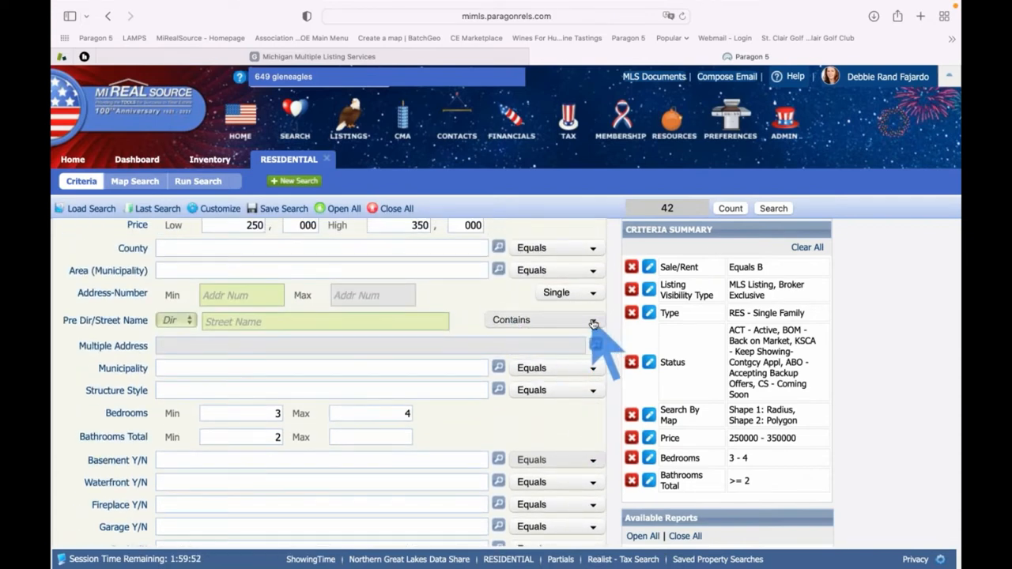
# Add a Street Name criterion 'main' with the comparison set to Not Equal To
pyautogui.click(395, 321)
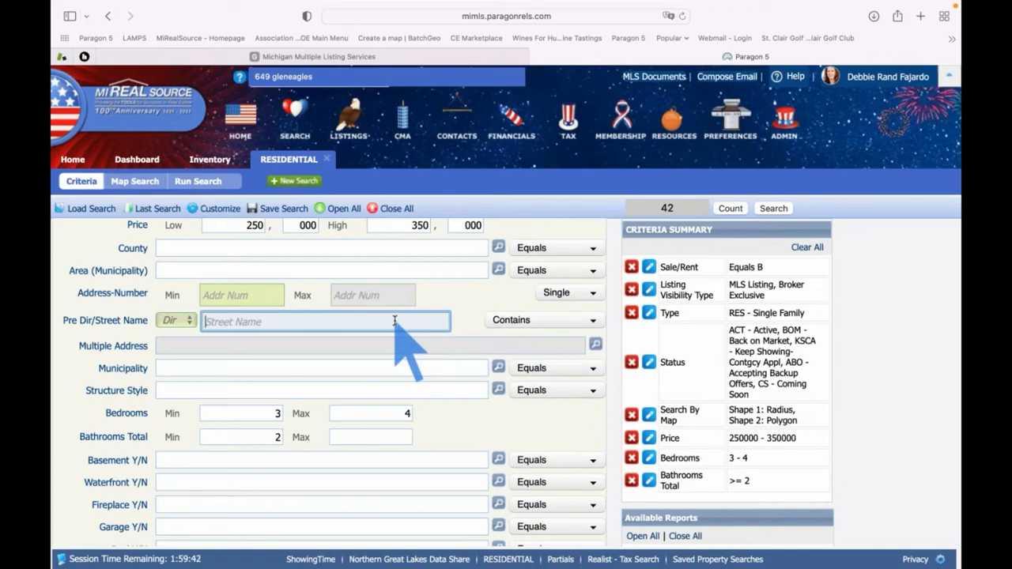
pyautogui.write('main')
pyautogui.press('Tab')
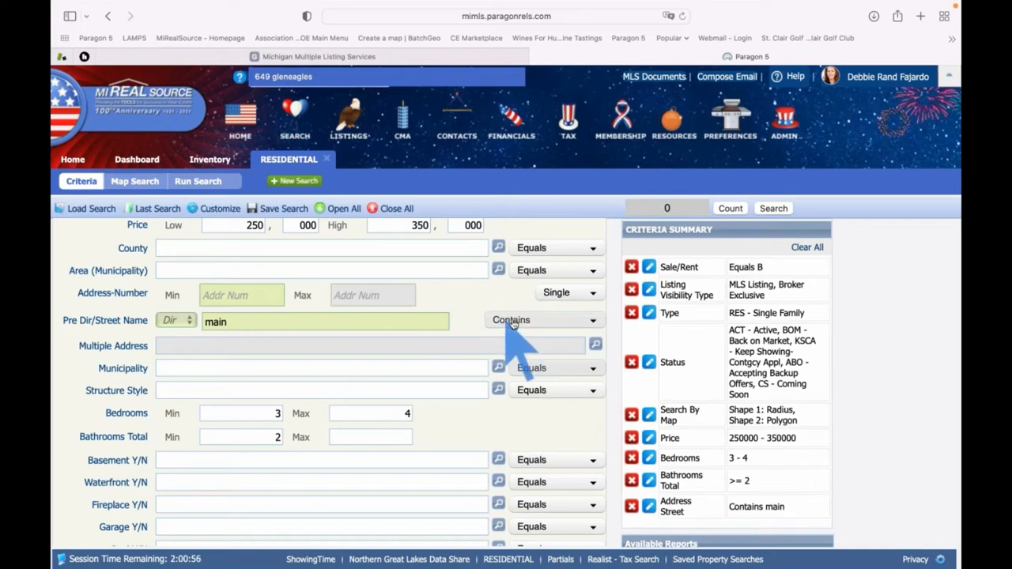
pyautogui.click(512, 321)
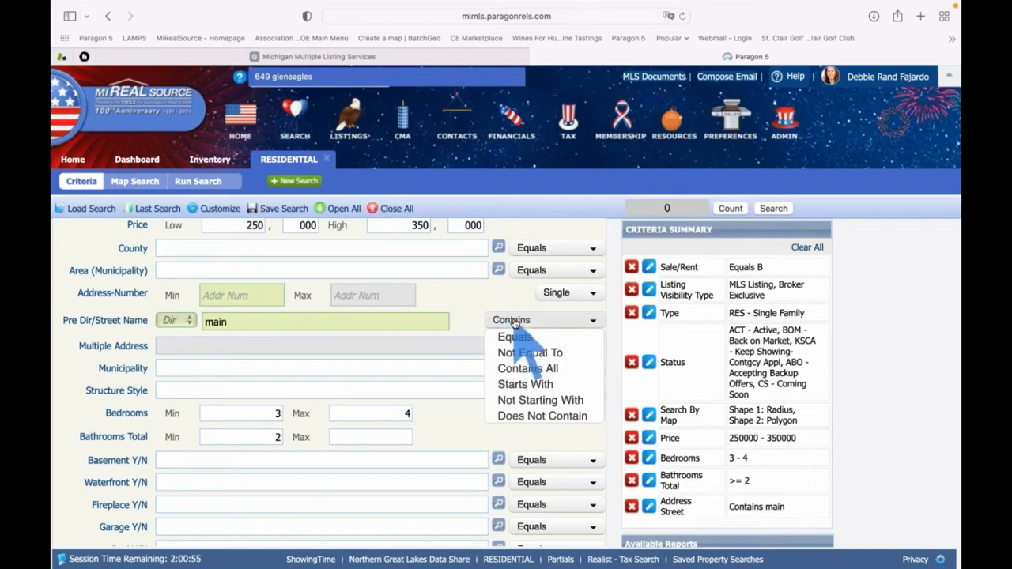
pyautogui.click(550, 357)
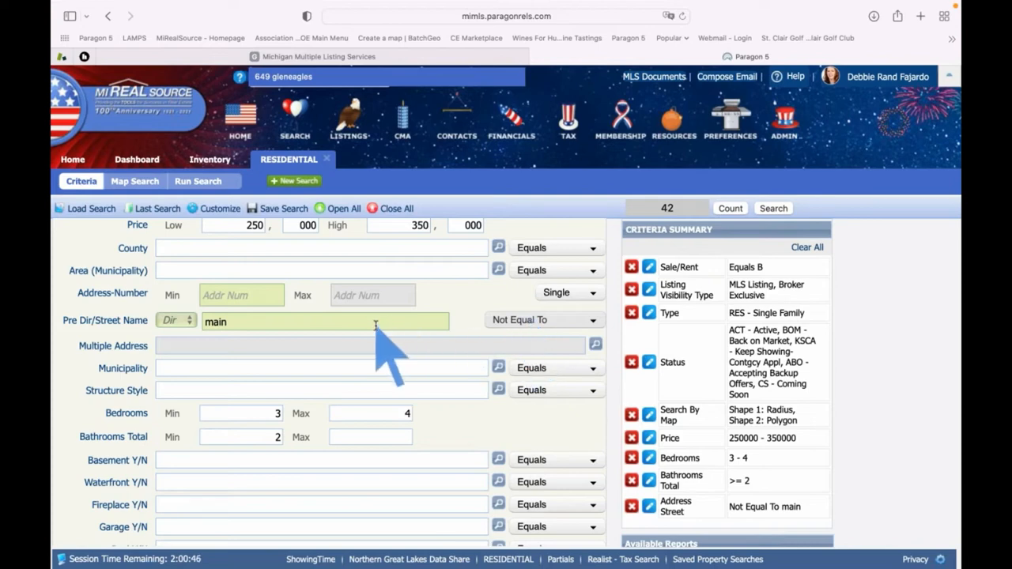
pyautogui.scroll(-1, 376, 325)
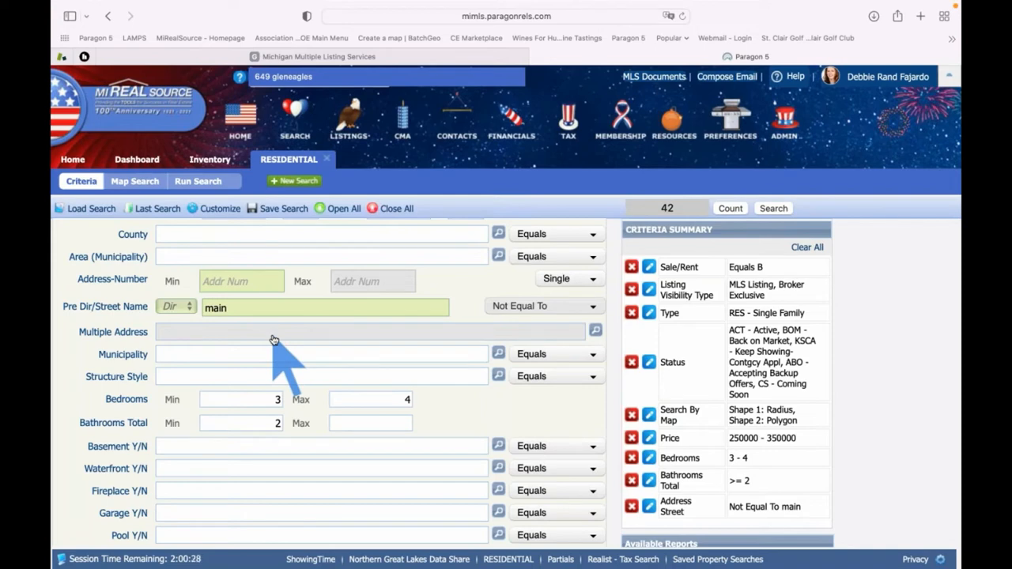
pyautogui.scroll(-2, 273, 340)
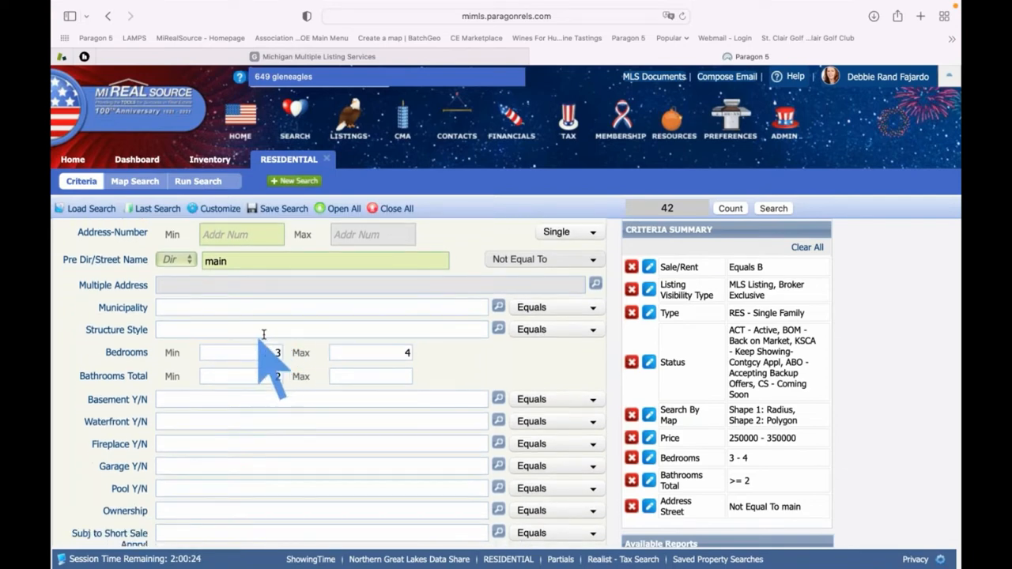
pyautogui.scroll(-2, 312, 347)
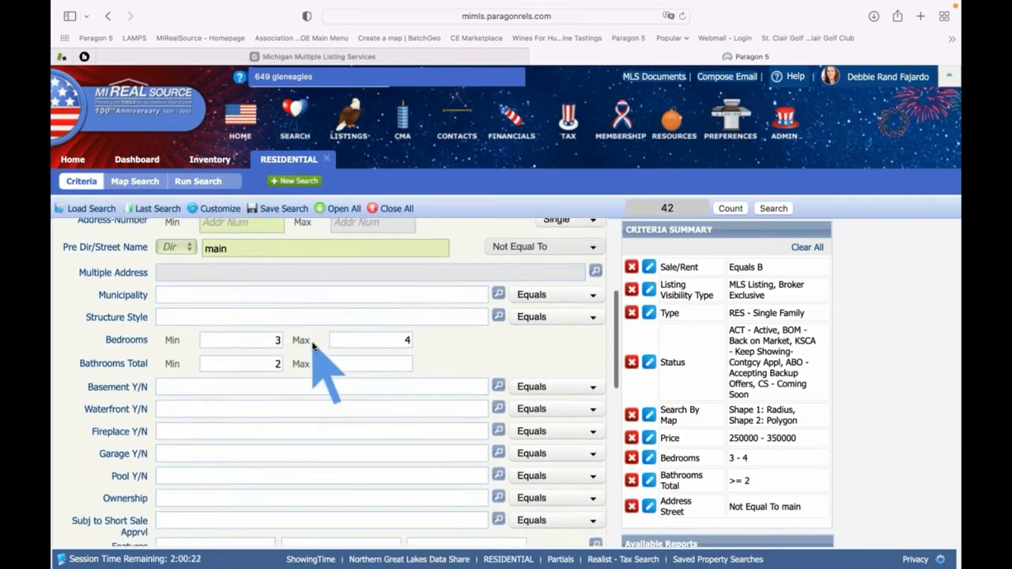
pyautogui.scroll(-6, 312, 346)
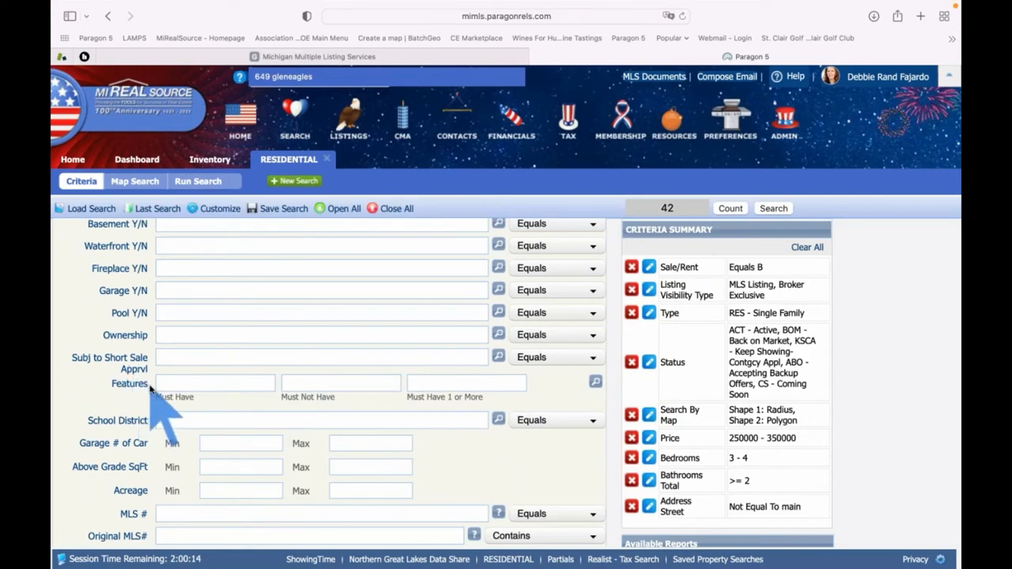
# Add T5 - Natural Gas under the Features Must Not Have criterion
pyautogui.doubleClick(110, 384)
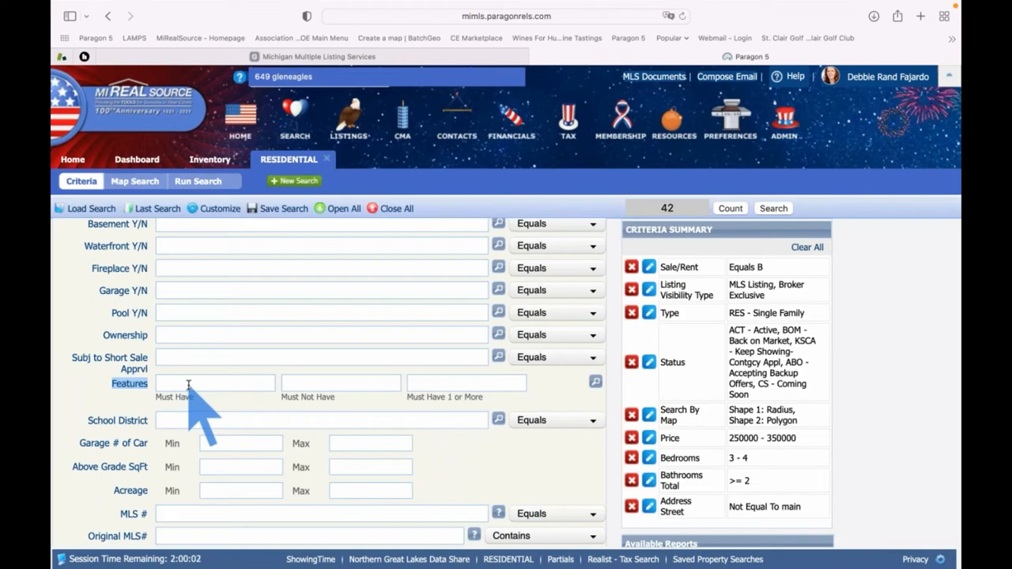
pyautogui.click(307, 384)
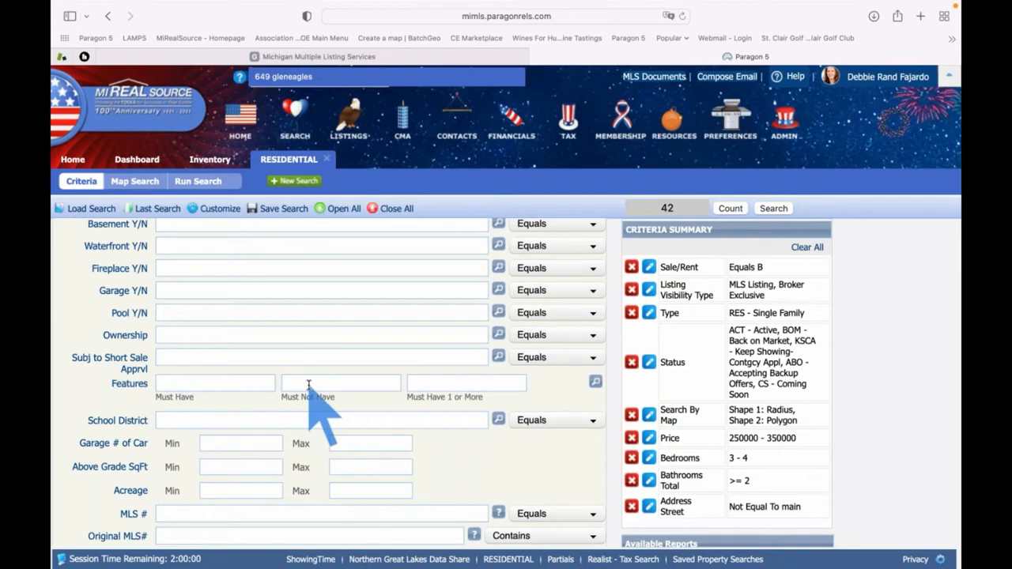
pyautogui.write('natural')
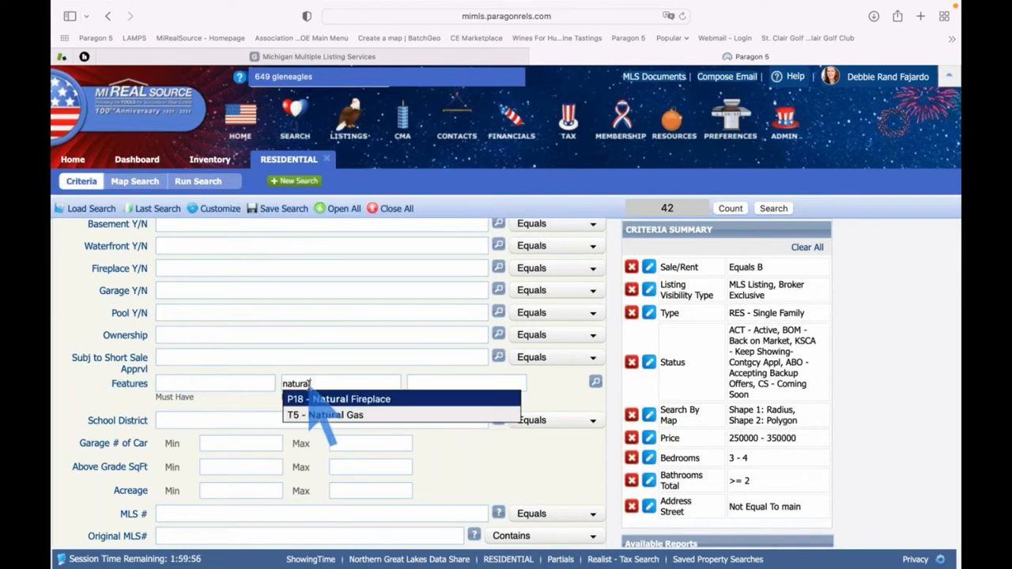
pyautogui.click(364, 417)
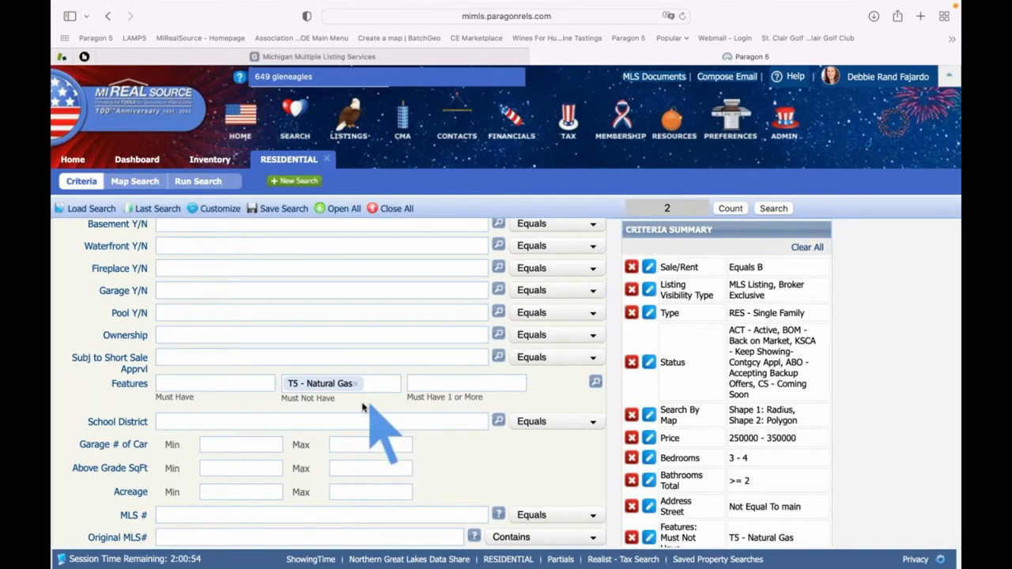
pyautogui.scroll(1, 360, 399)
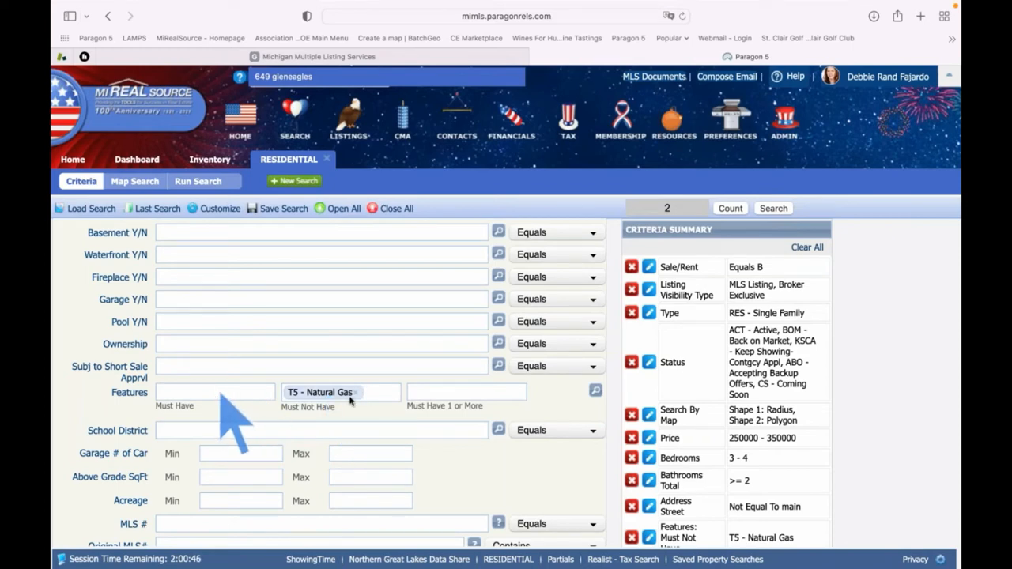
# Move T5 - Natural Gas from Must Not Have to Must Have, cutting the count to 40
pyautogui.click(356, 393)
pyautogui.click(232, 393)
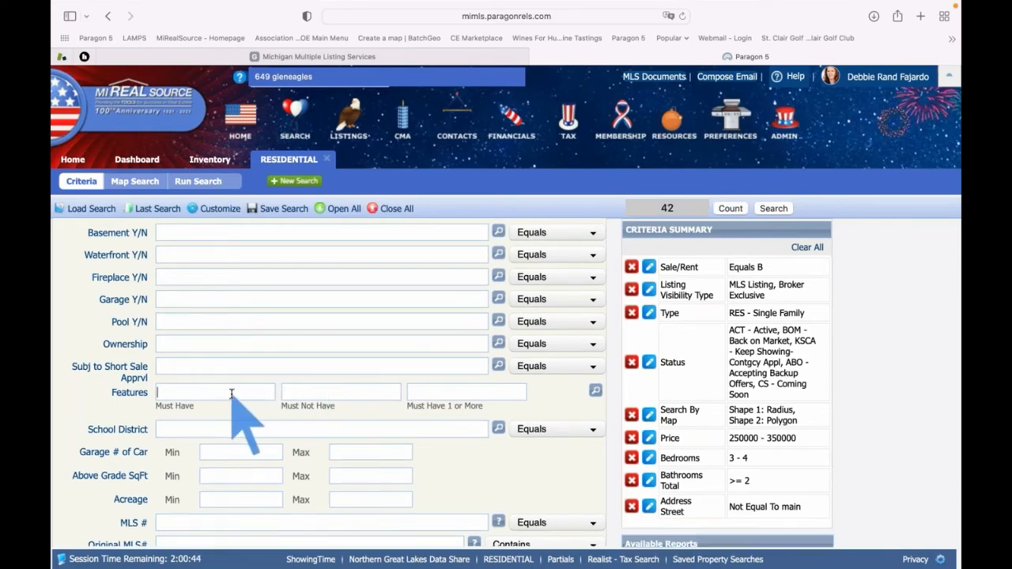
pyautogui.write('natural')
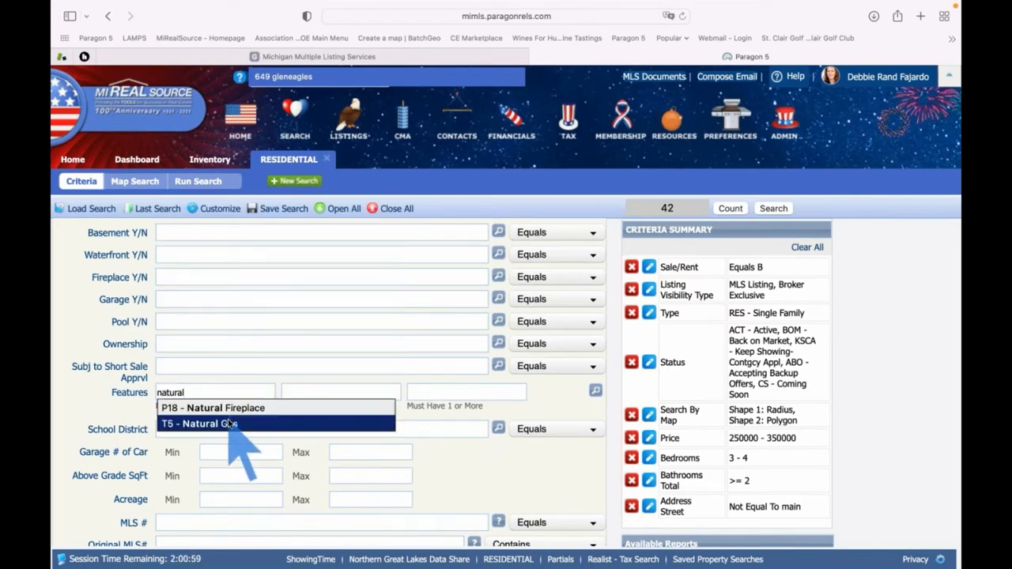
pyautogui.click(230, 424)
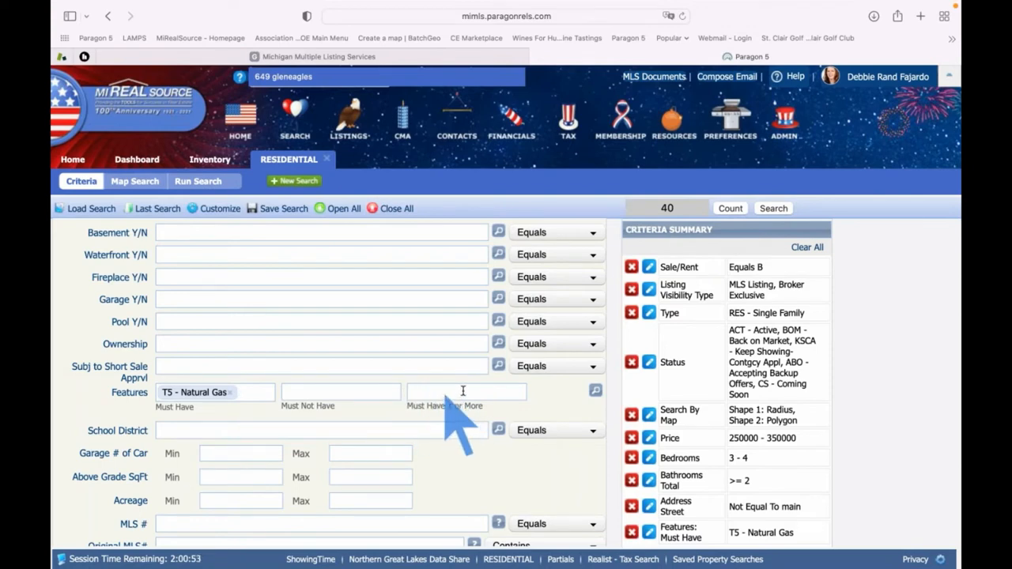
# Mark D14 - Walk Out and D10 - Partially Finished basements as Must Have 1 or More and save
pyautogui.click(596, 391)
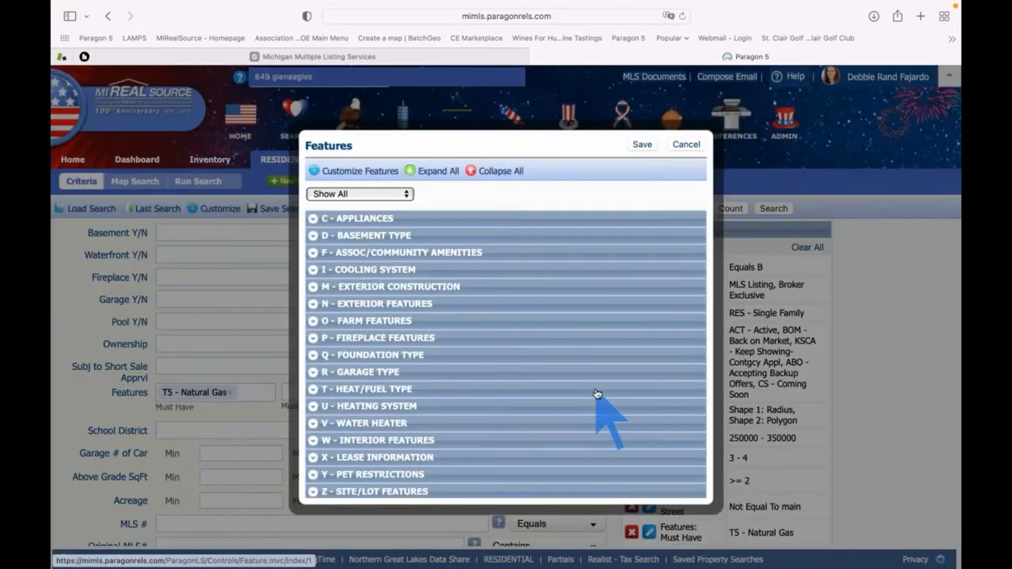
pyautogui.scroll(-1, 493, 345)
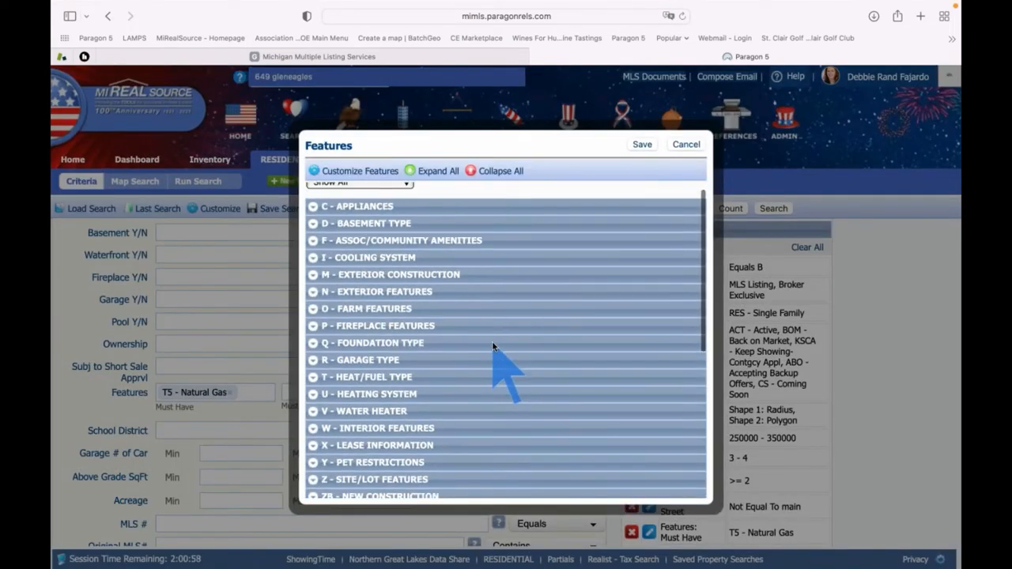
pyautogui.scroll(1, 493, 346)
pyautogui.click(314, 229)
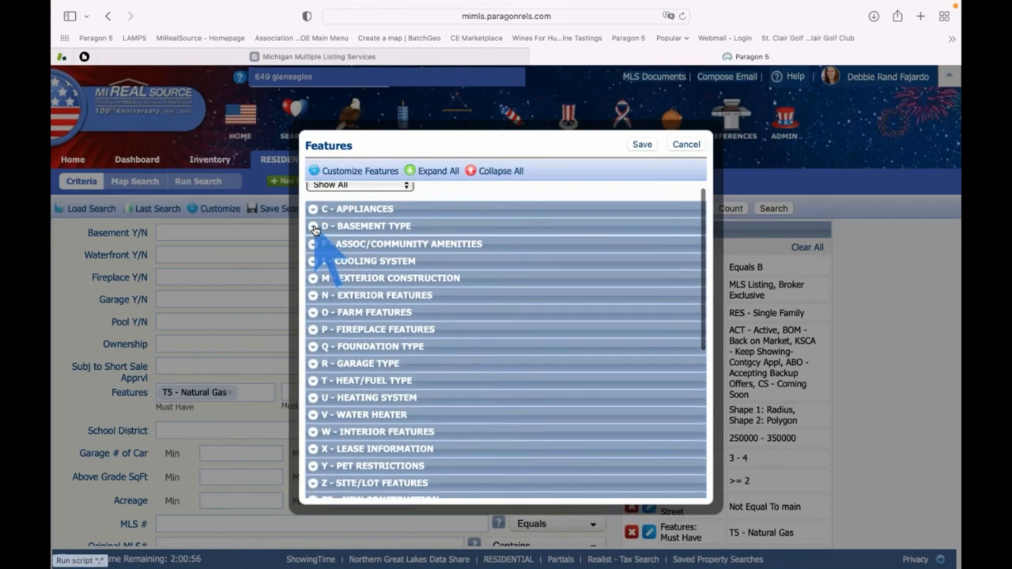
pyautogui.scroll(-3, 445, 294)
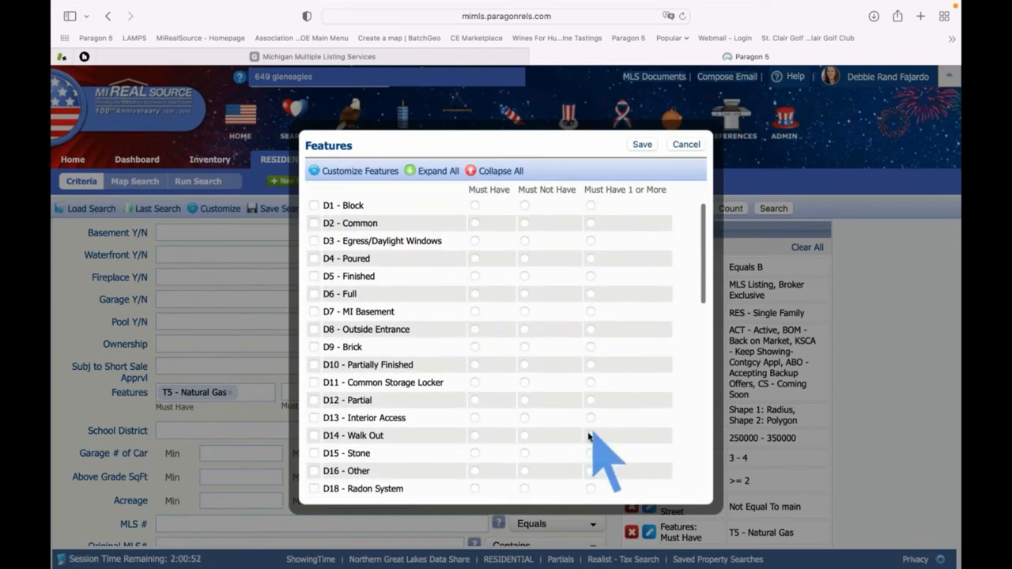
pyautogui.click(590, 436)
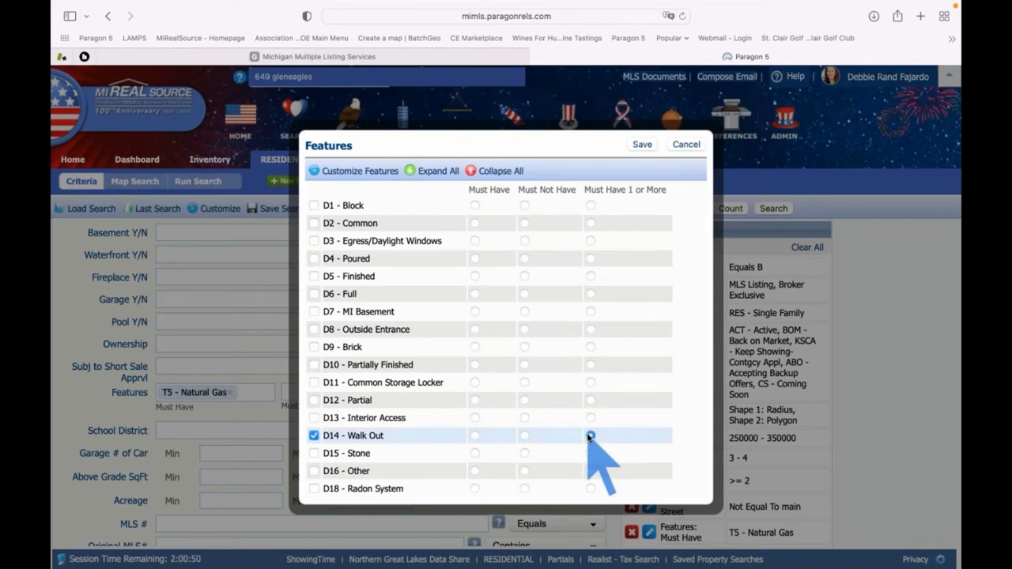
pyautogui.click(590, 365)
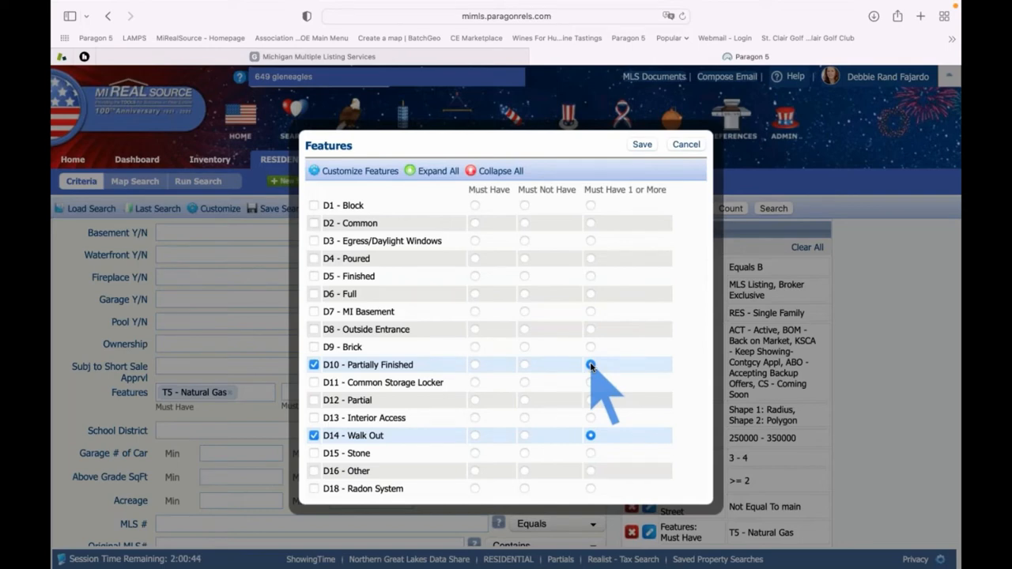
pyautogui.scroll(-5, 591, 366)
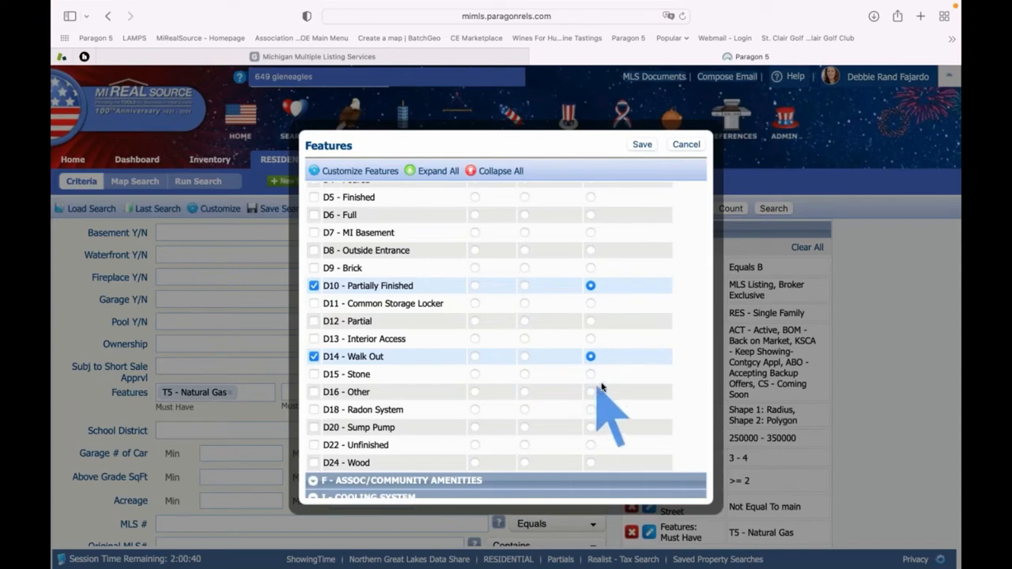
pyautogui.scroll(2, 601, 386)
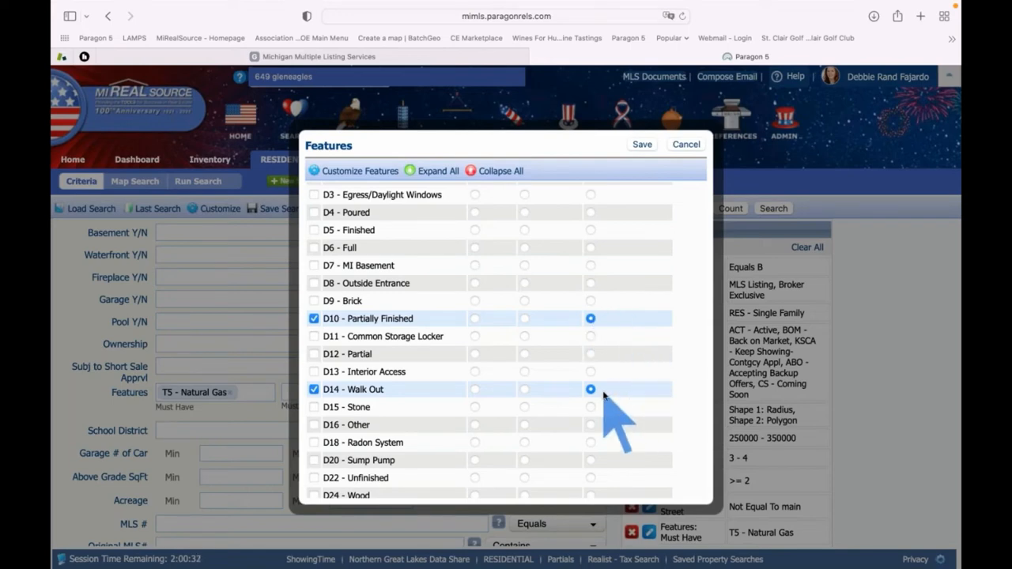
pyautogui.click(641, 146)
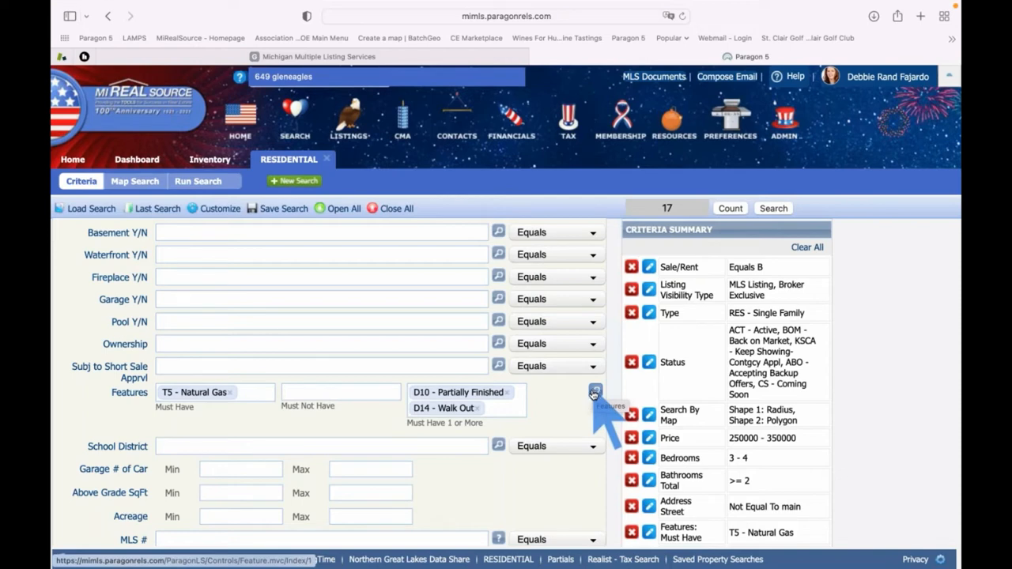
# Set School District to 'GrossePoin - Grosse Pointe Public Schools', leaving 15 matches
pyautogui.scroll(-3, 581, 399)
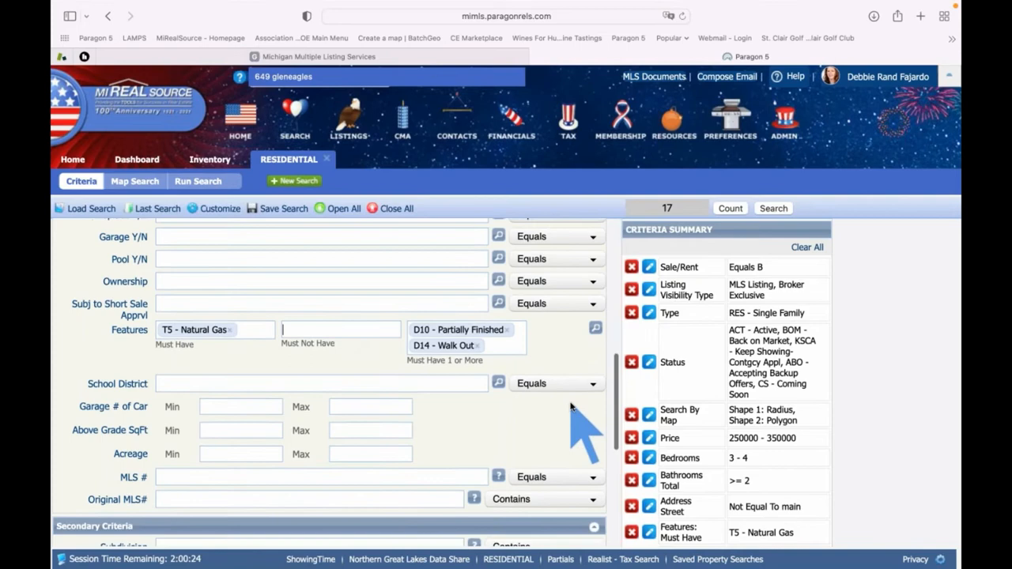
pyautogui.click(205, 383)
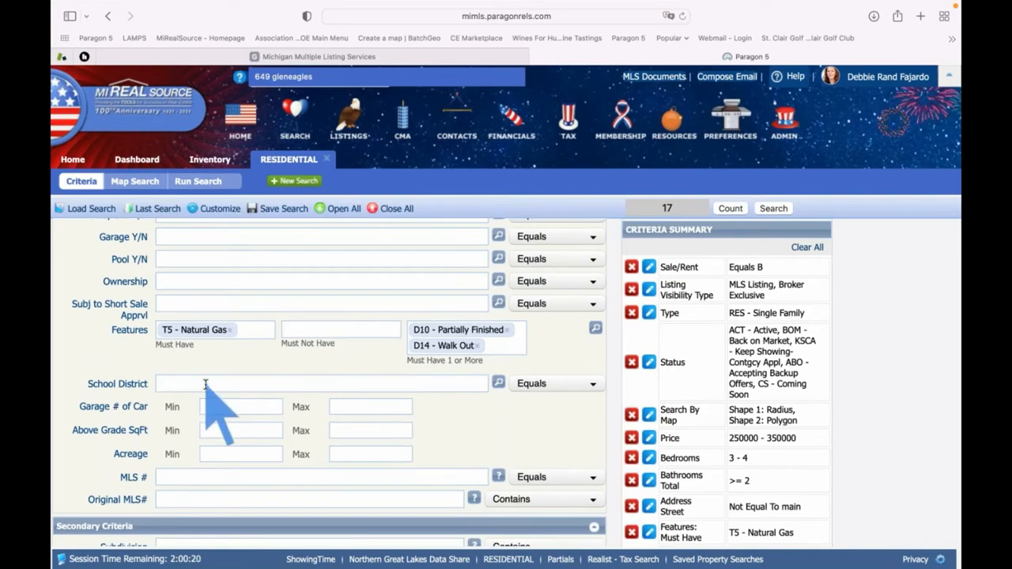
pyautogui.write('grosse')
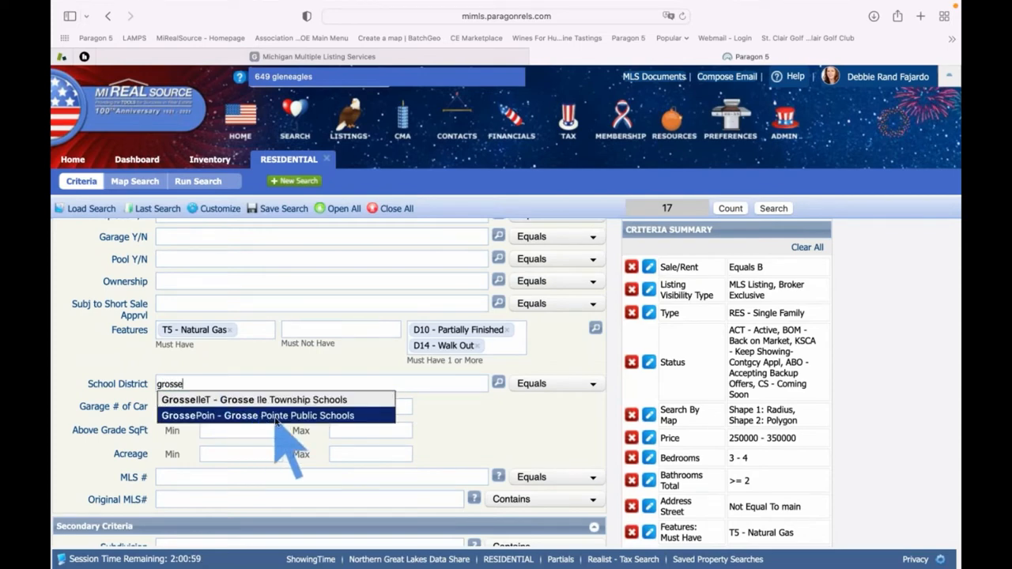
pyautogui.click(278, 417)
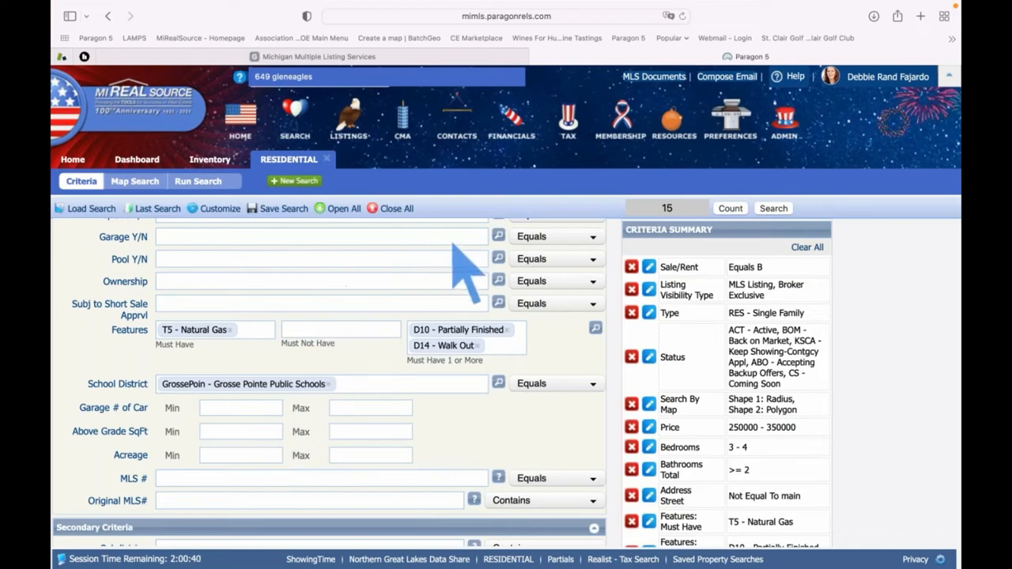
# Run the search to list the 15 matches and widen the HEAT/FUEL TYPE column
pyautogui.click(766, 208)
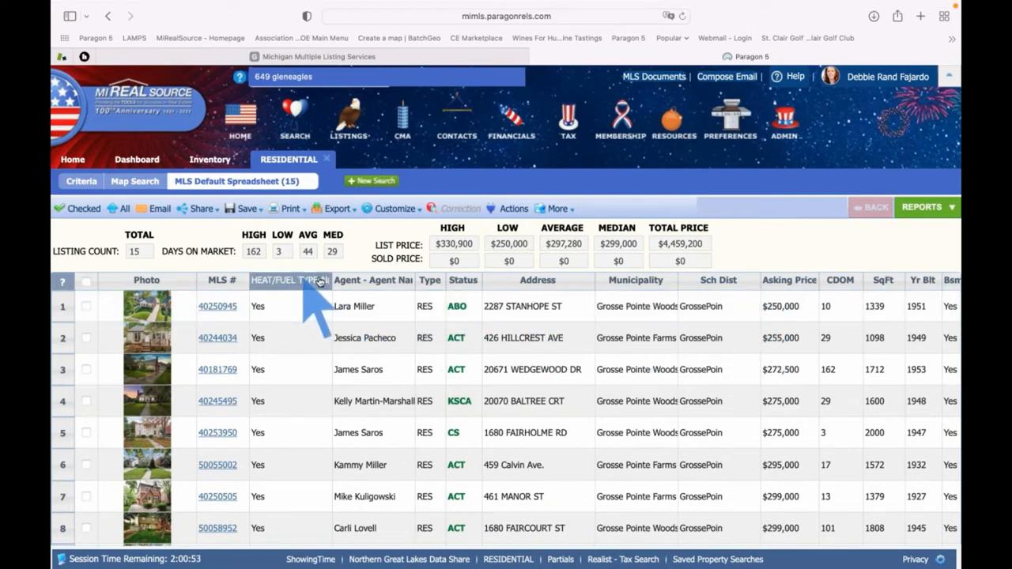
pyautogui.moveTo(331, 279); pyautogui.dragTo(424, 282)
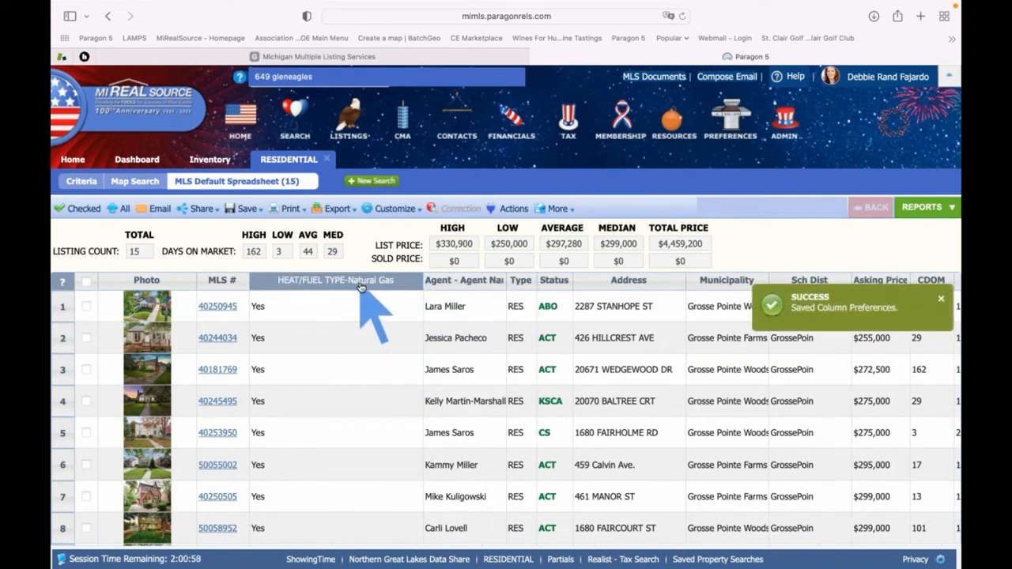
pyautogui.click(327, 367)
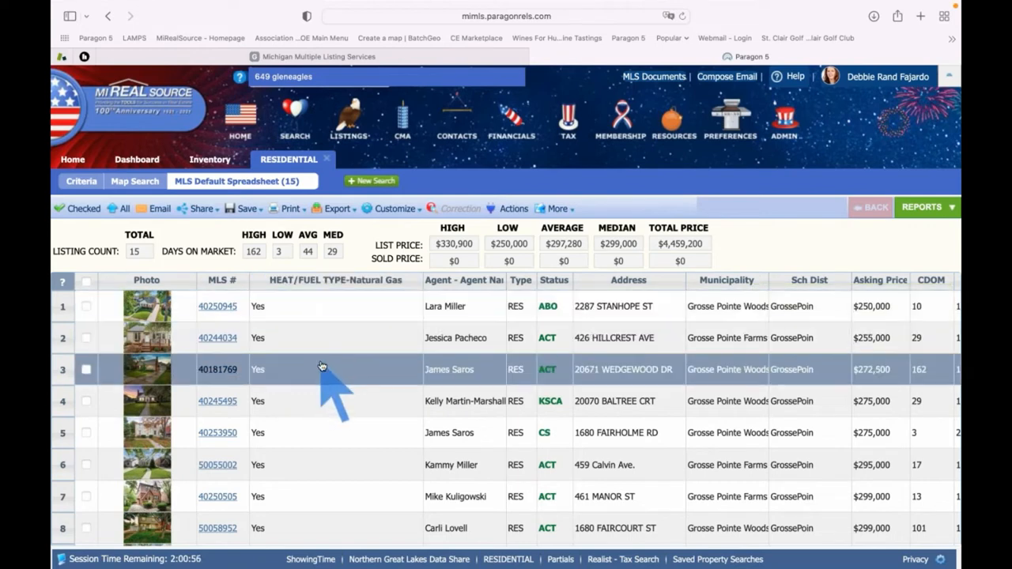
pyautogui.scroll(-5, 322, 366)
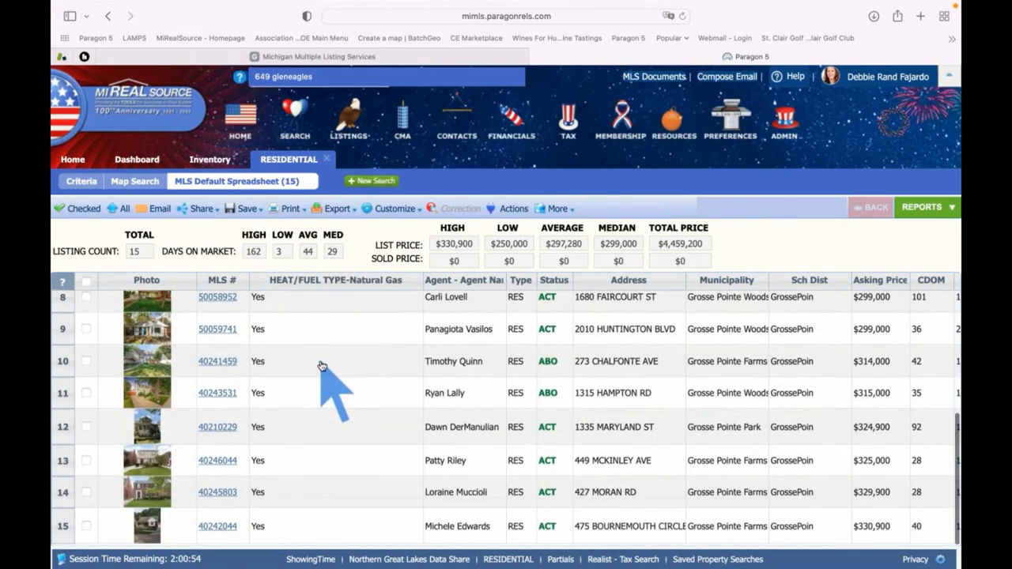
pyautogui.scroll(5, 322, 366)
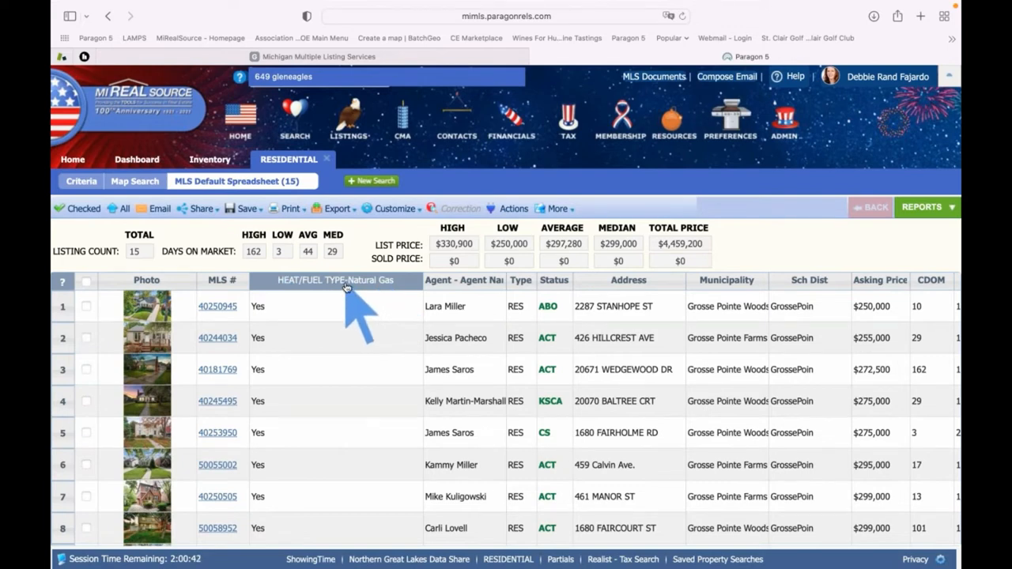
pyautogui.click(395, 210)
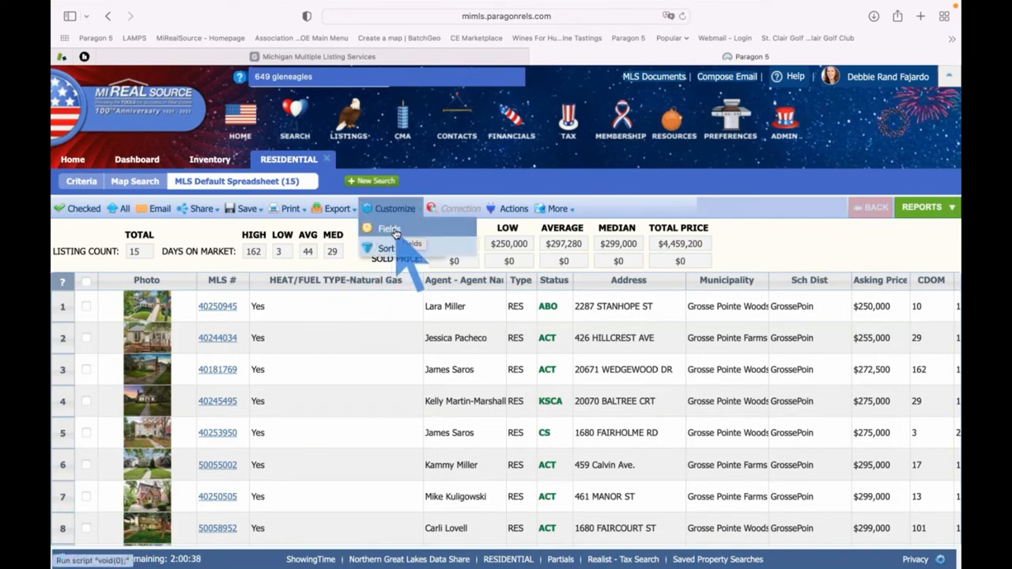
# In the spreadsheet Field Prefs, search 'laundry' and add Laundry Room Level to the columns
pyautogui.click(395, 232)
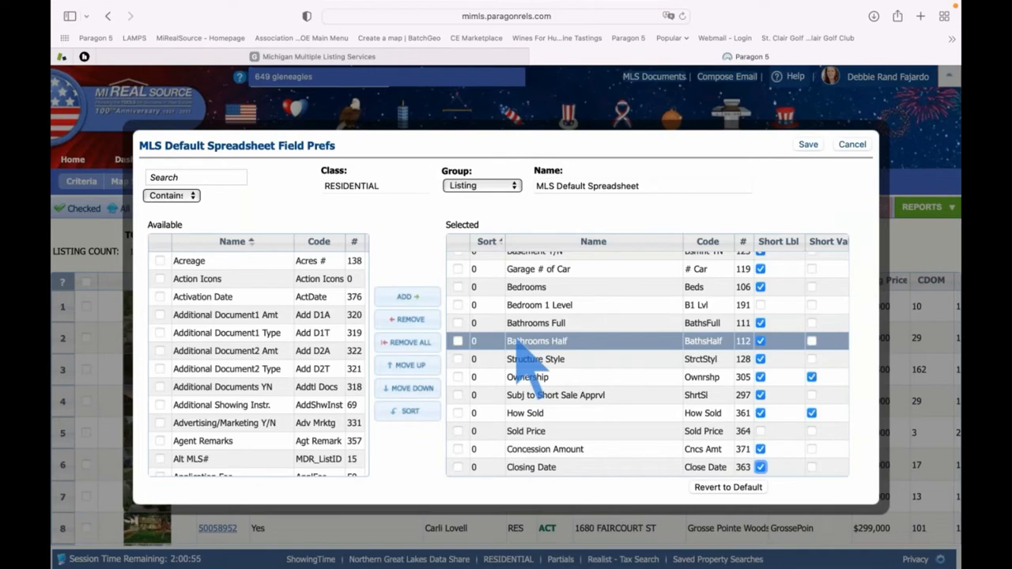
pyautogui.click(186, 178)
pyautogui.write('b')
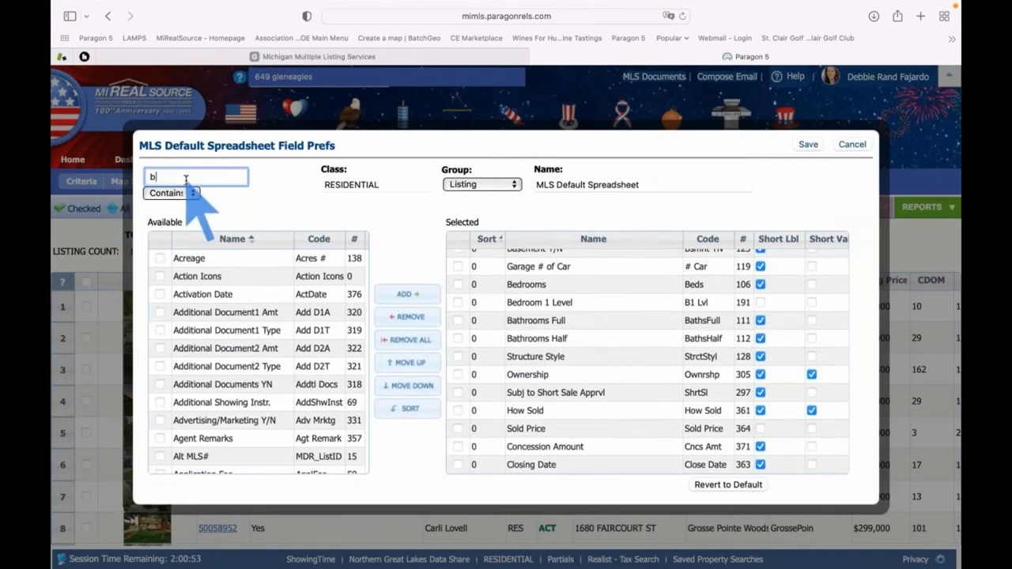
pyautogui.write('edroom')
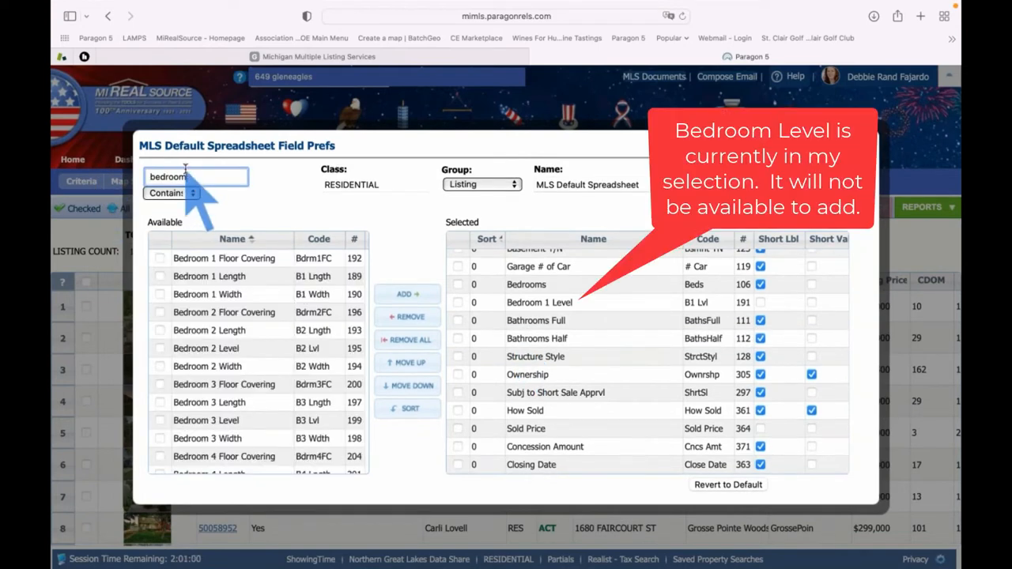
pyautogui.click(224, 260)
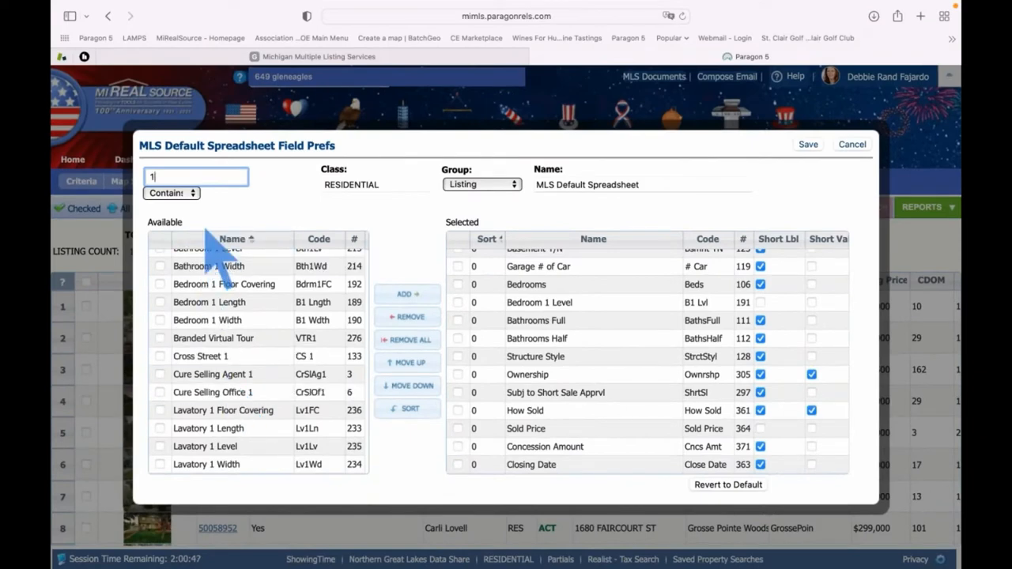
pyautogui.press('BackSpace')
pyautogui.write('laundry')
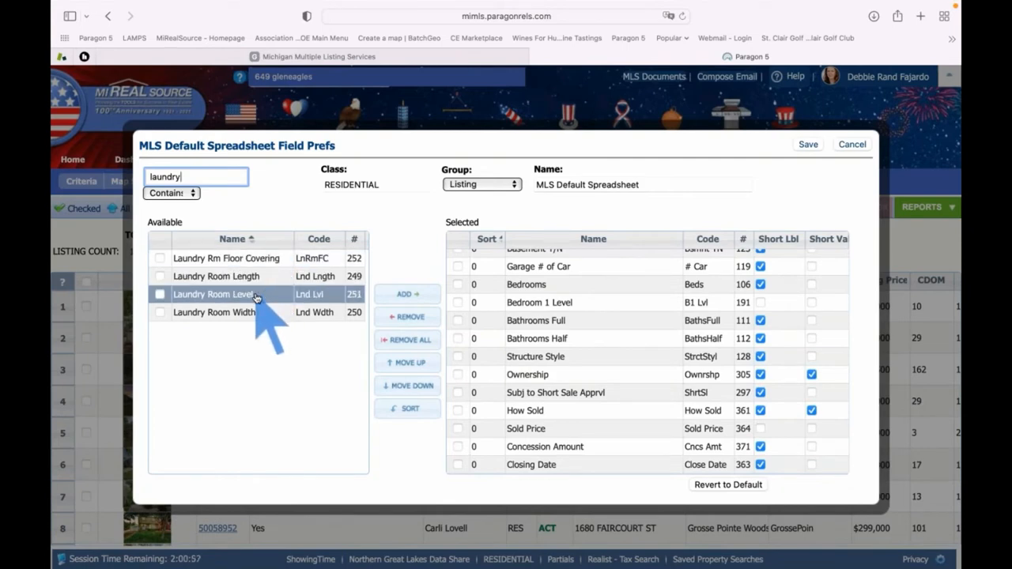
pyautogui.click(256, 295)
pyautogui.doubleClick(256, 296)
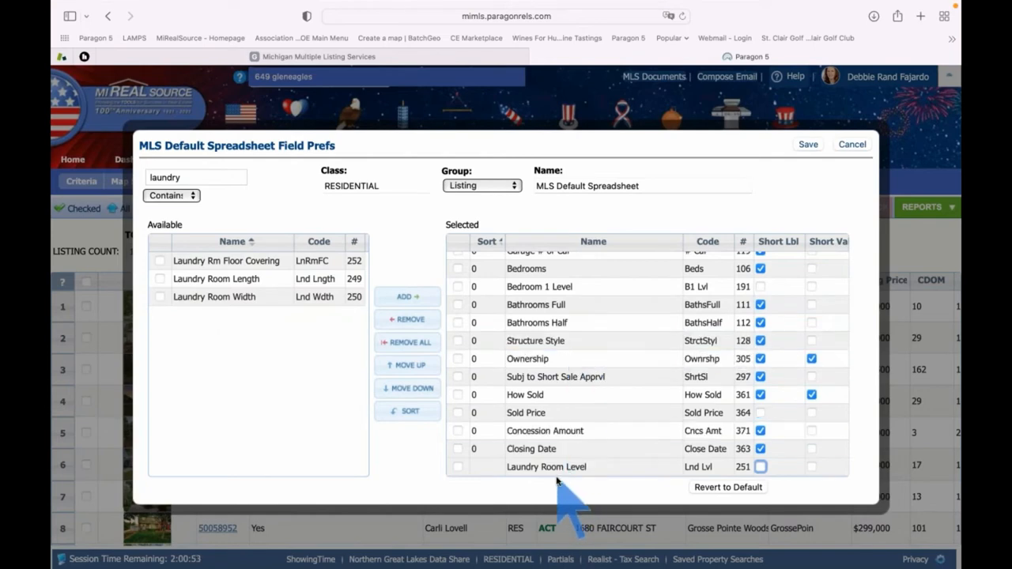
pyautogui.click(159, 296)
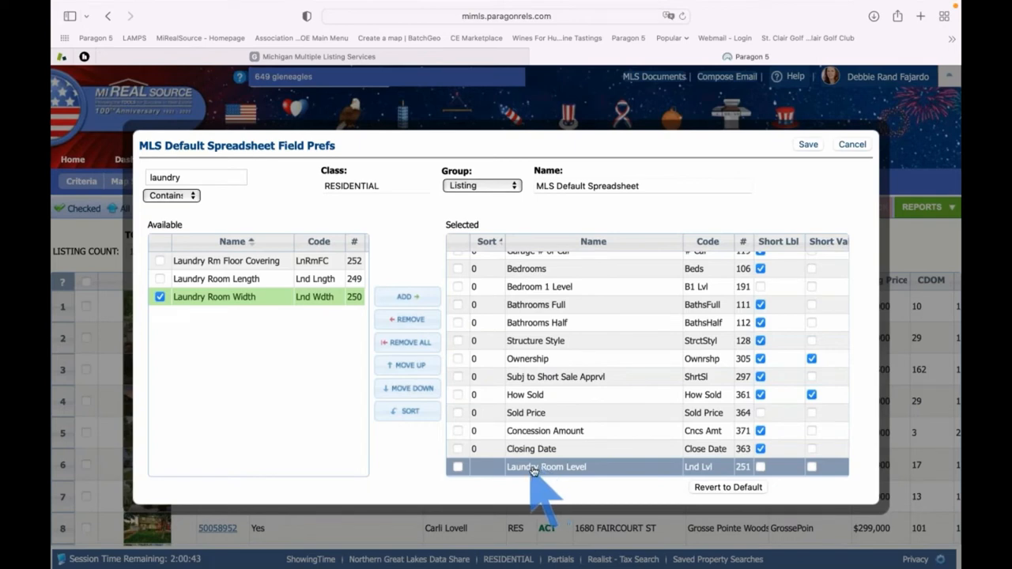
# Place Laundry Room Level right after Bedroom 1 Level, save, and narrow the HEAT/FUEL TYPE column
pyautogui.click(457, 467)
pyautogui.click(410, 366)
pyautogui.click(410, 365)
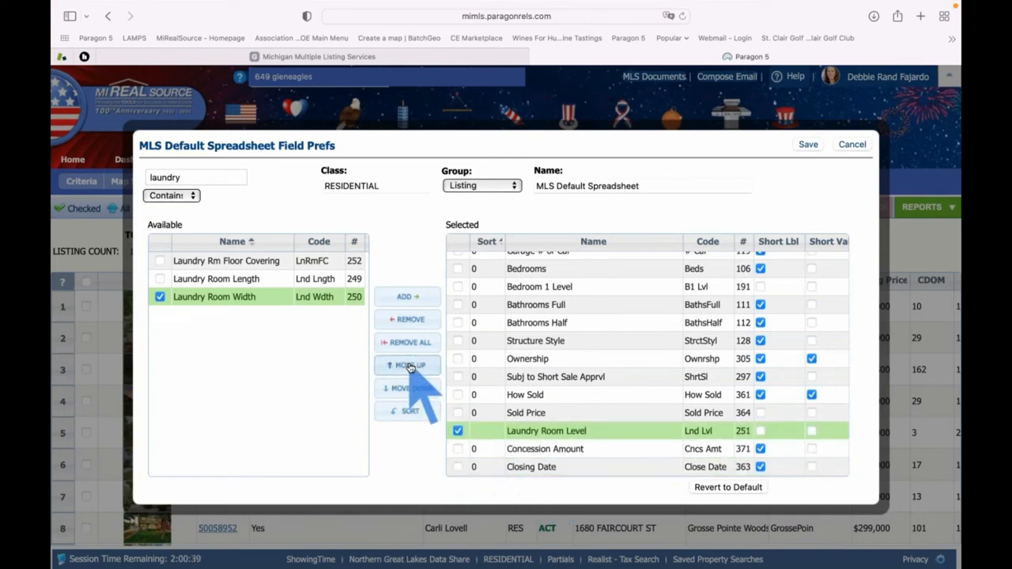
pyautogui.click(410, 365)
pyautogui.click(410, 365)
pyautogui.click(410, 366)
pyautogui.click(410, 365)
pyautogui.click(411, 365)
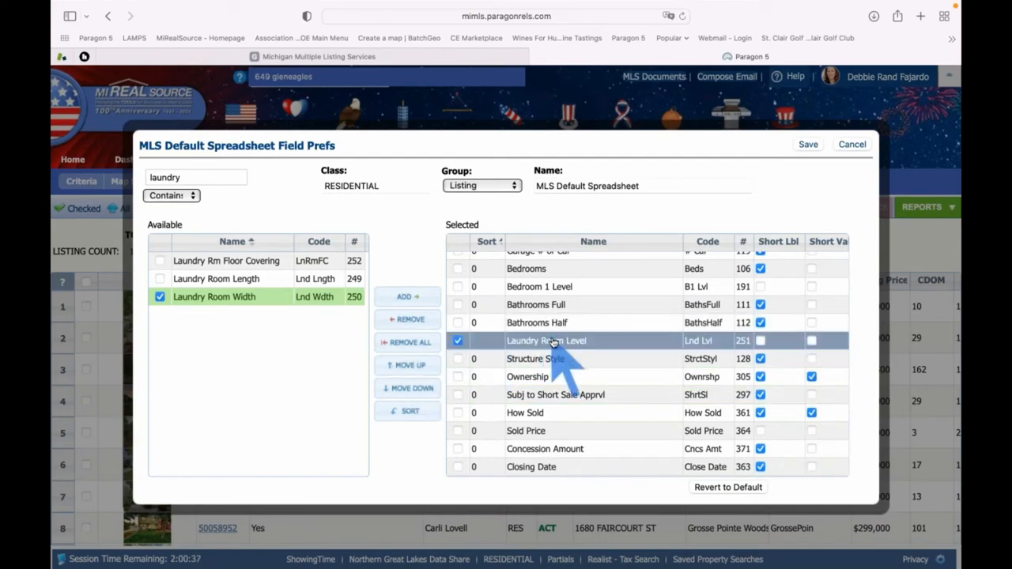
pyautogui.moveTo(552, 299); pyautogui.dragTo(571, 327)
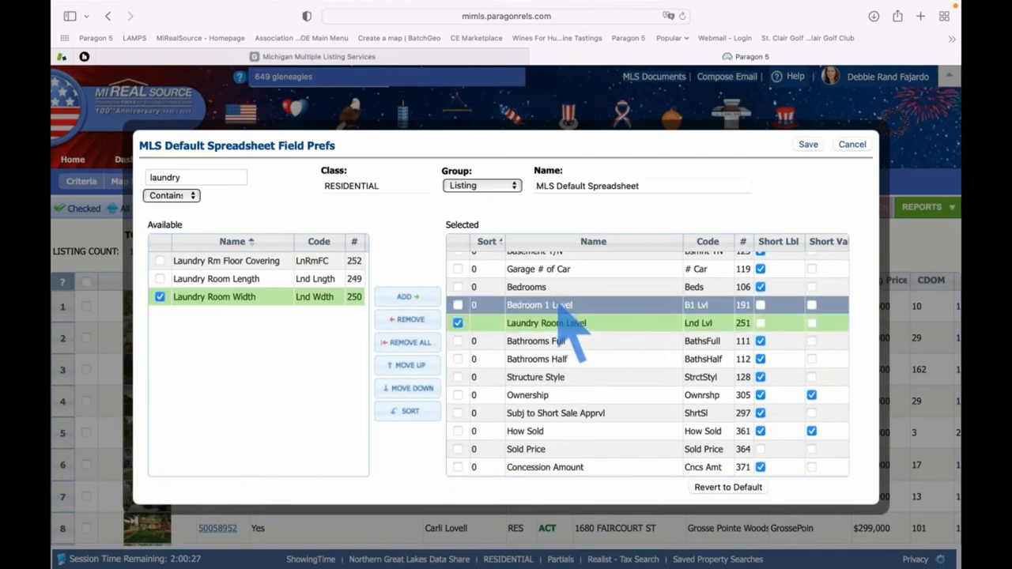
pyautogui.click(808, 145)
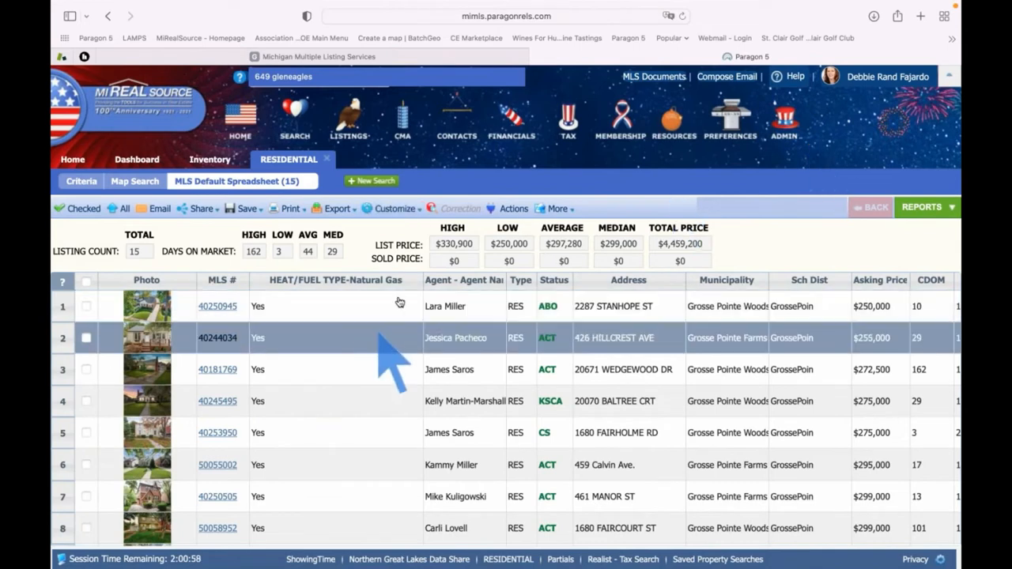
pyautogui.moveTo(425, 286); pyautogui.dragTo(333, 288)
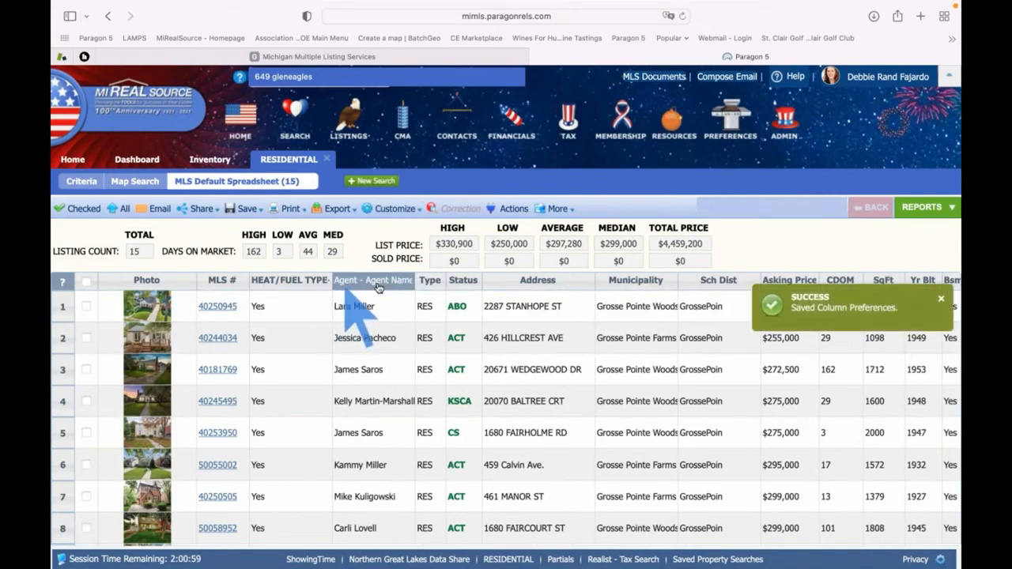
# Scroll the results grid to show Laundry Room Level beside Bedroom 1 Level
pyautogui.hscroll(10, 396, 338)
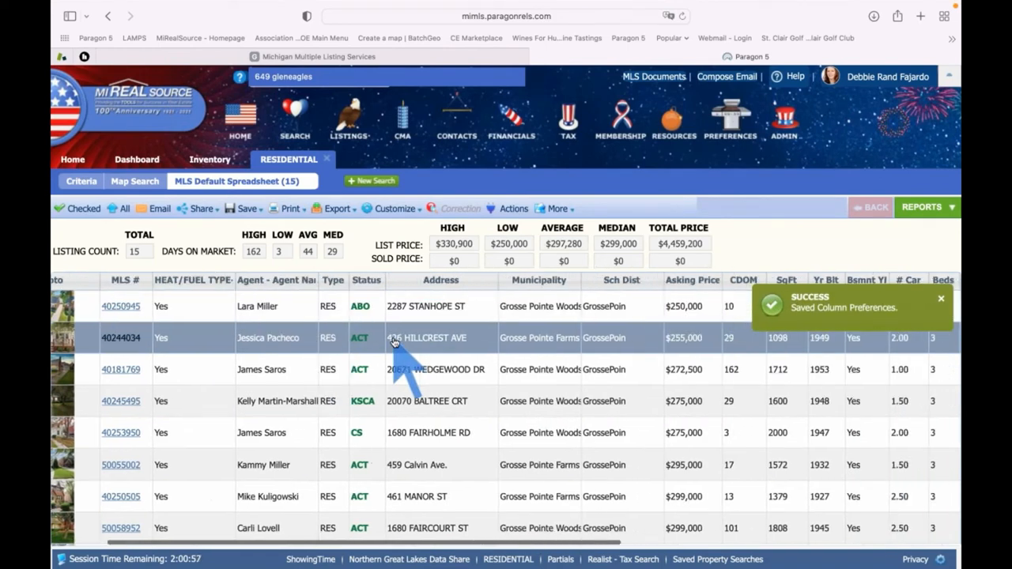
pyautogui.hscroll(5, 399, 340)
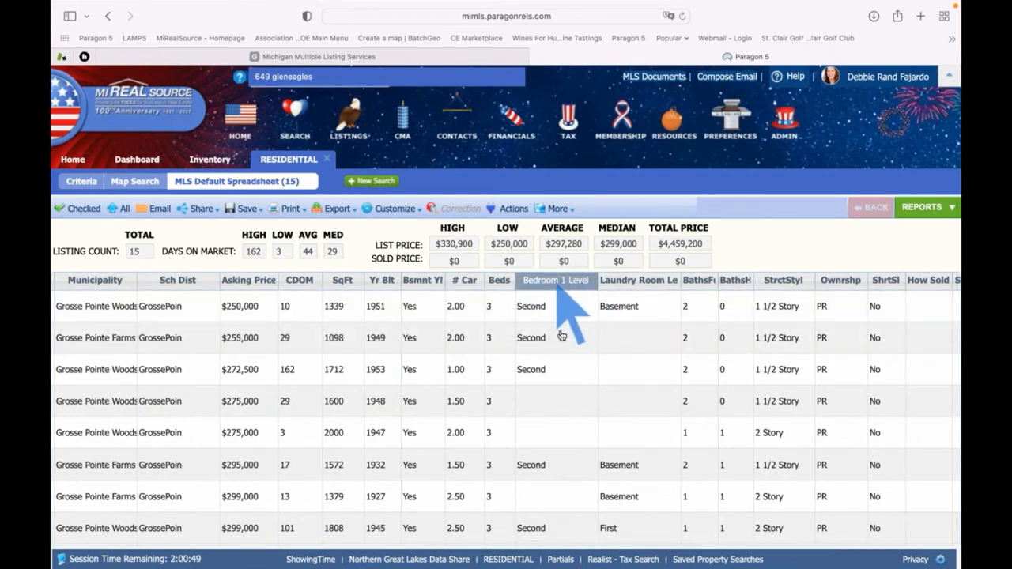
pyautogui.scroll(-5, 560, 356)
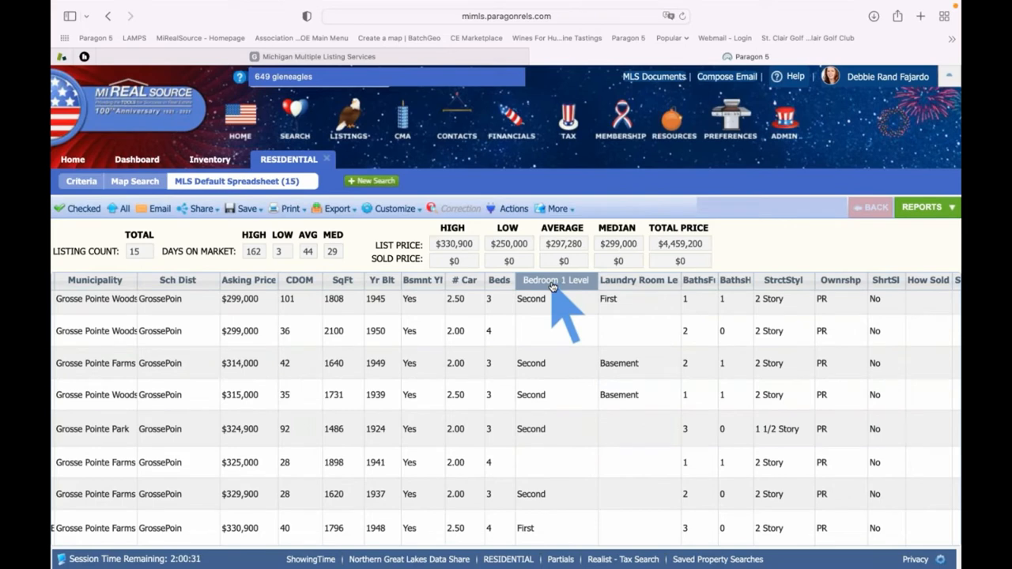
# Sort the 15 listings by Address and review their Bedroom 1 Level and Laundry Room Level values
pyautogui.click(546, 283)
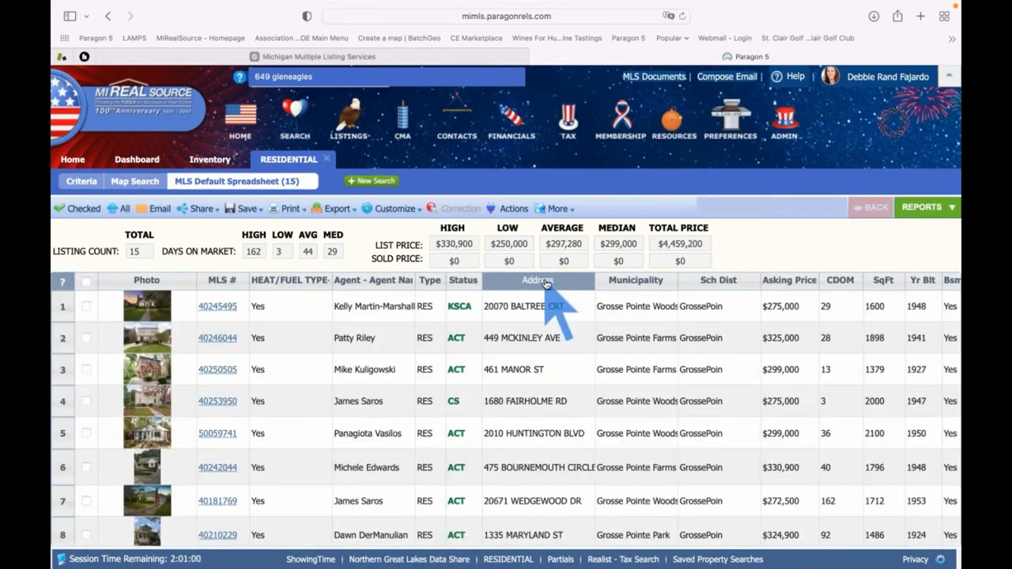
pyautogui.hscroll(3, 559, 352)
pyautogui.hscroll(10, 559, 351)
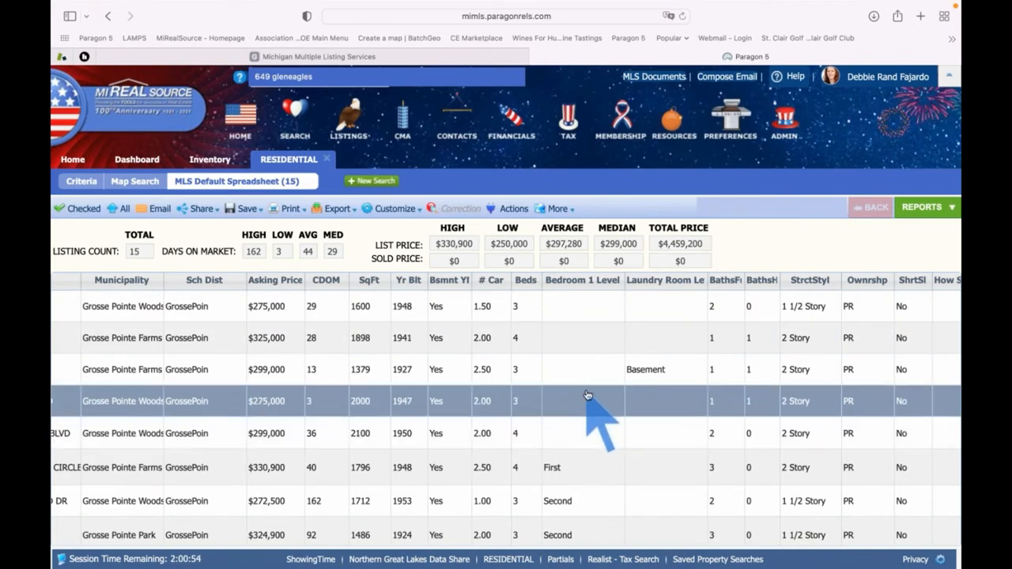
pyautogui.scroll(-5, 595, 437)
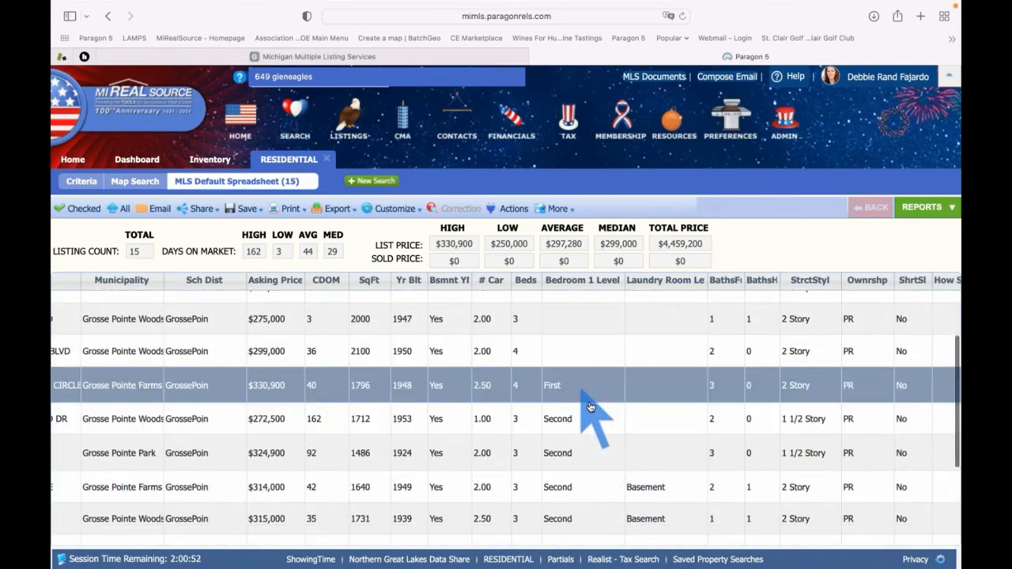
pyautogui.scroll(-1, 597, 470)
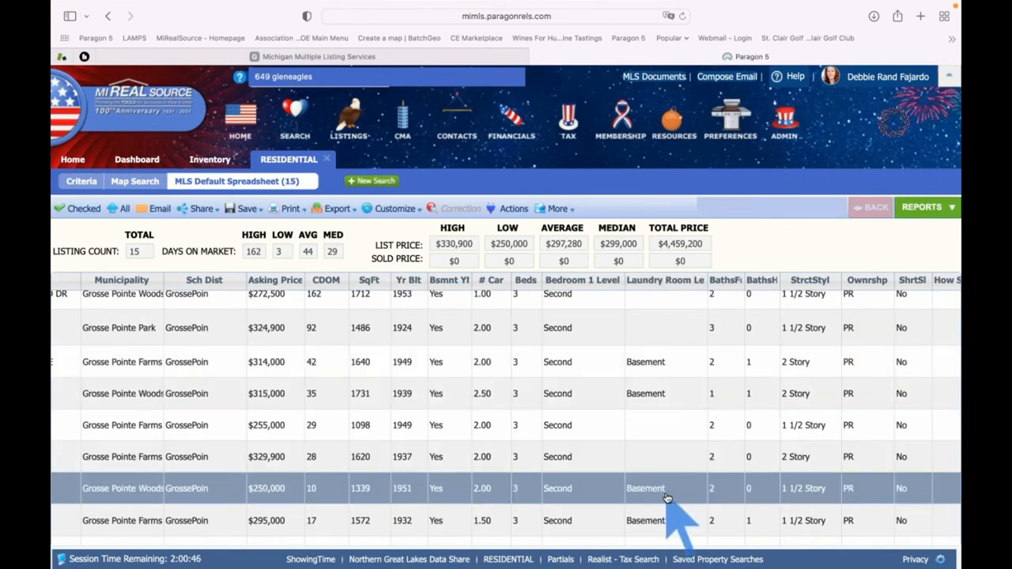
pyautogui.moveTo(388, 209)
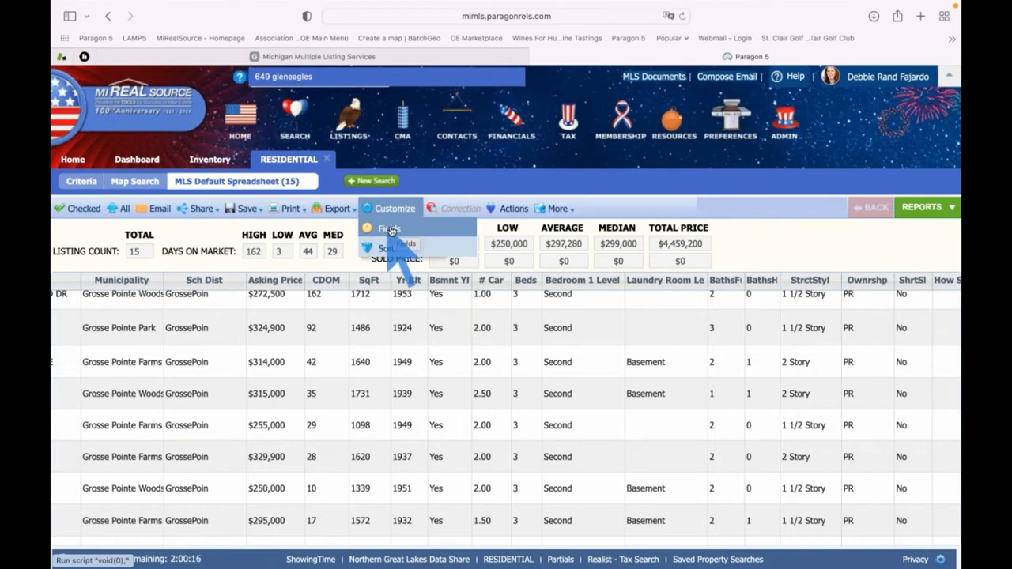
# Revert the MLS Default Spreadsheet field preferences to the default fields and confirm
pyautogui.click(398, 230)
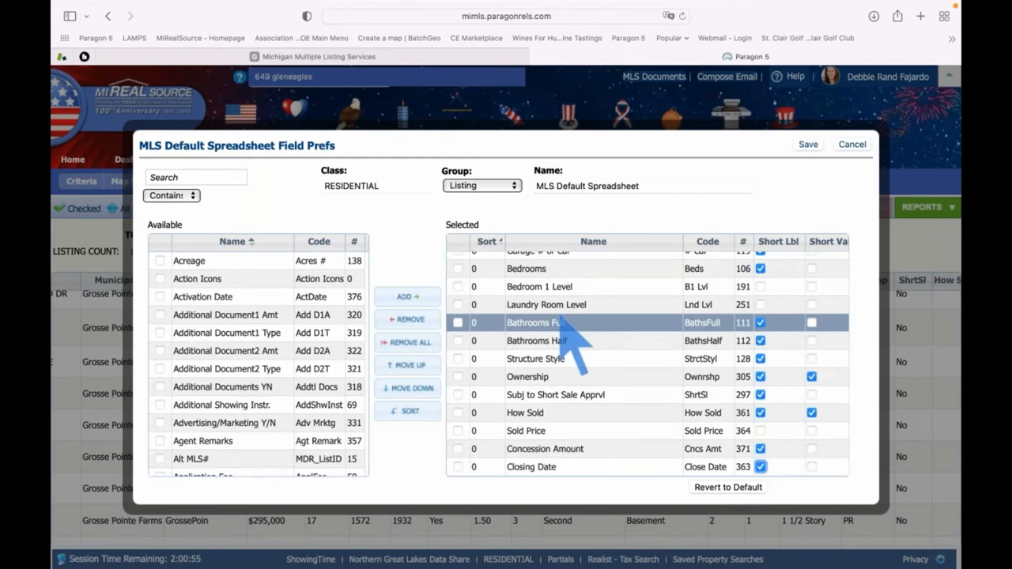
pyautogui.click(732, 488)
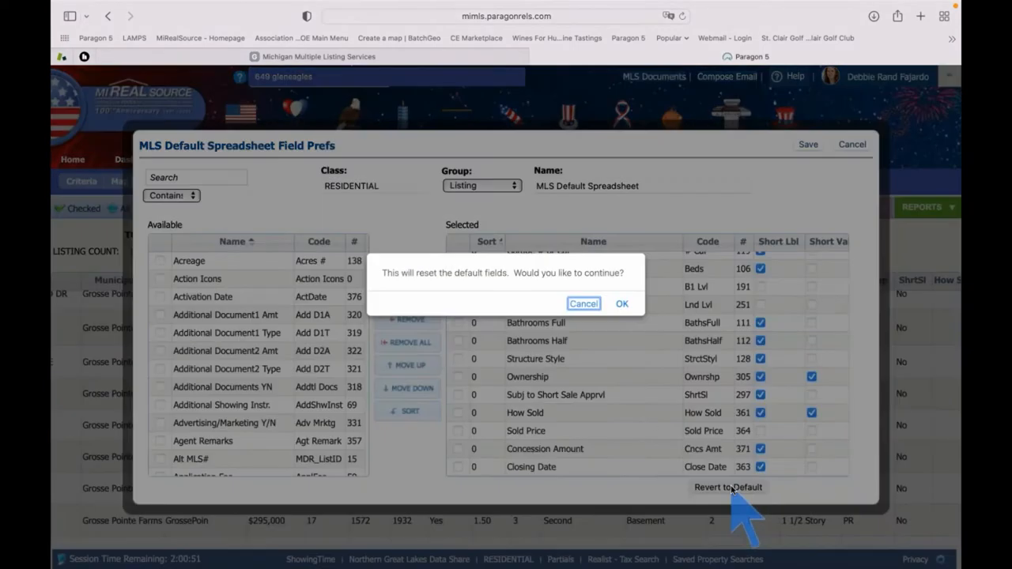
pyautogui.click(621, 301)
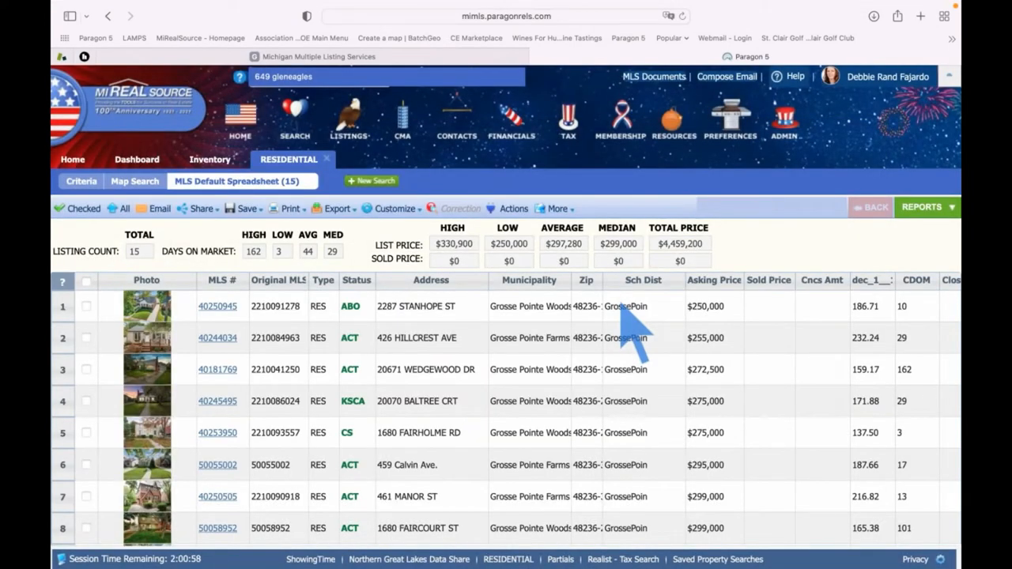
pyautogui.hscroll(5, 594, 343)
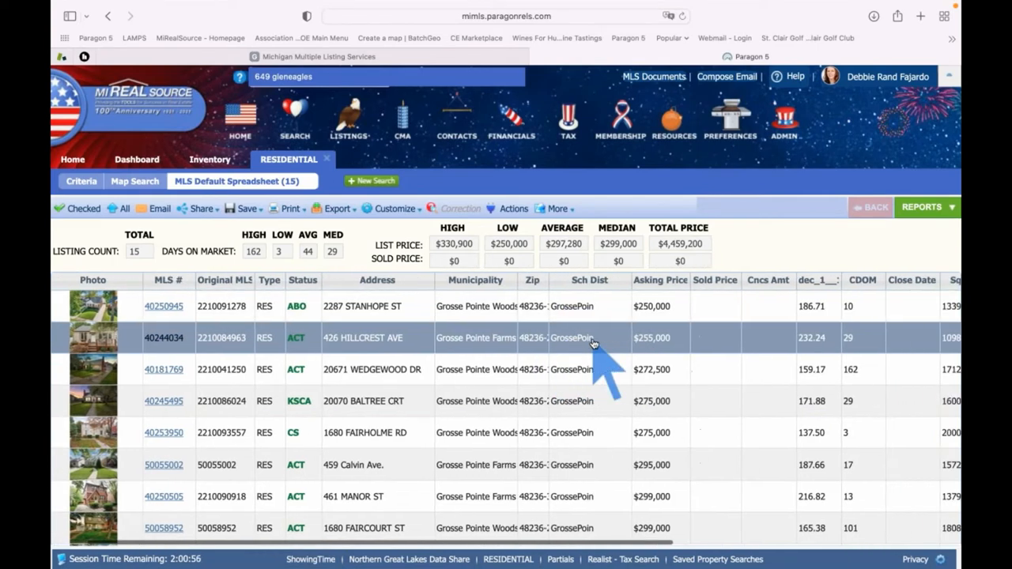
pyautogui.hscroll(5, 594, 343)
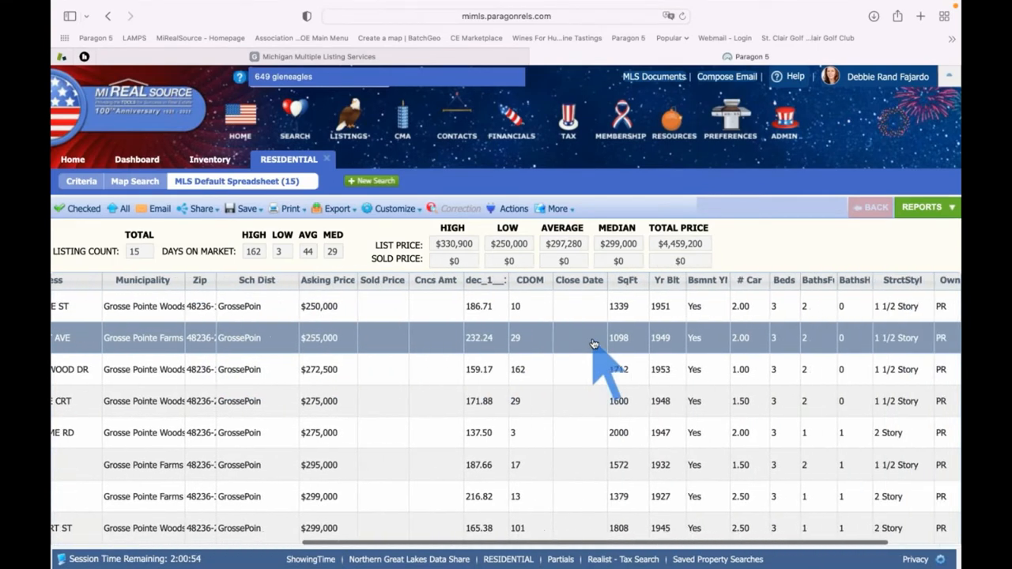
pyautogui.hscroll(3, 594, 343)
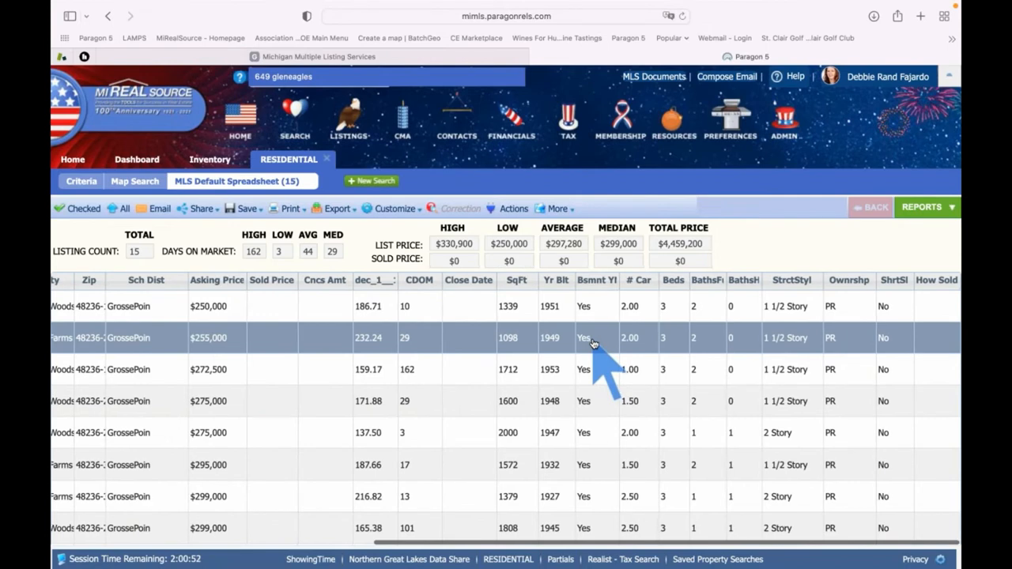
pyautogui.hscroll(-2, 594, 343)
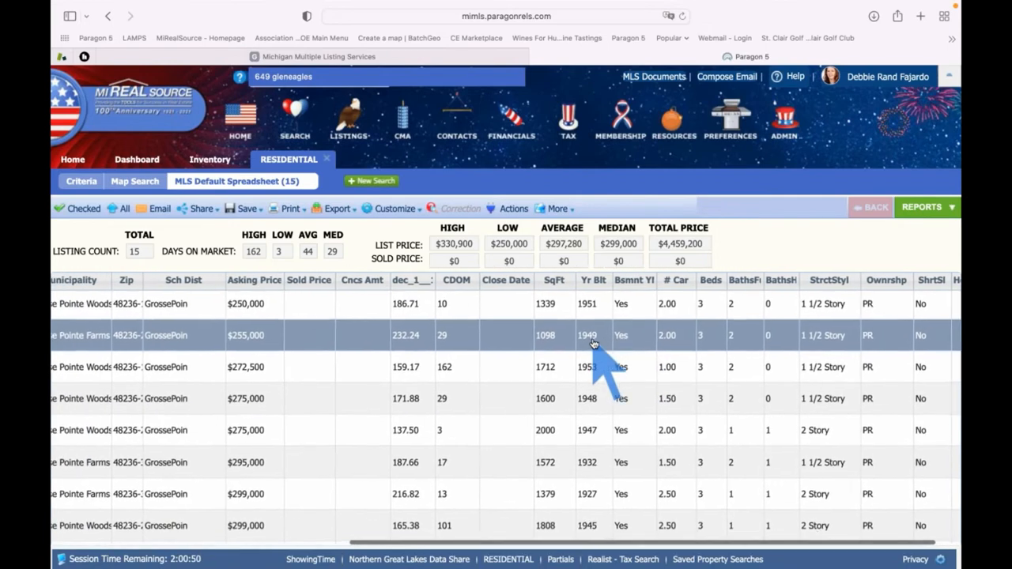
pyautogui.hscroll(-8, 594, 344)
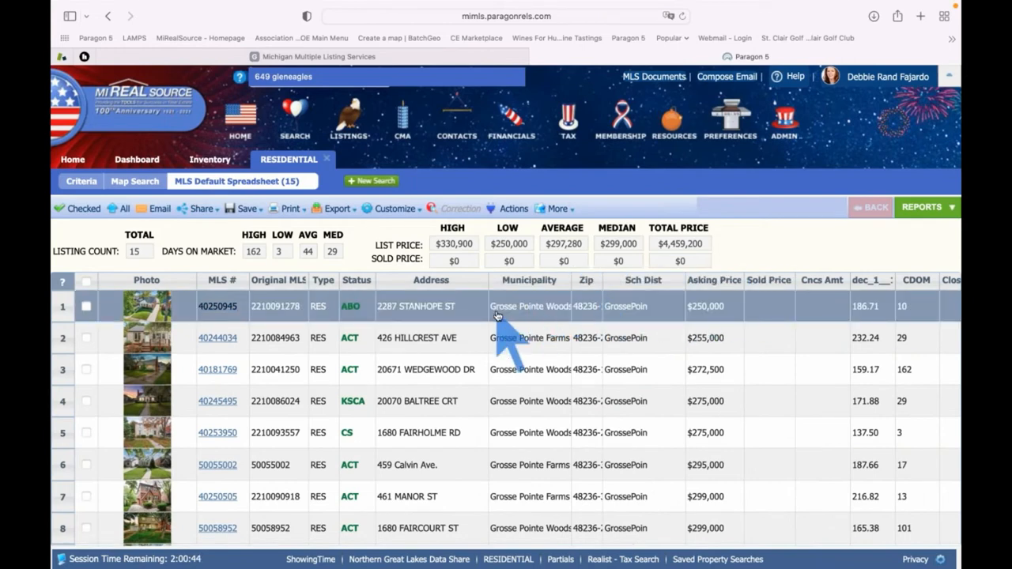
# Browse the Available Reports list with the Spreadsheets group expanded, e.g. Residential Details and Inventory
pyautogui.click(925, 211)
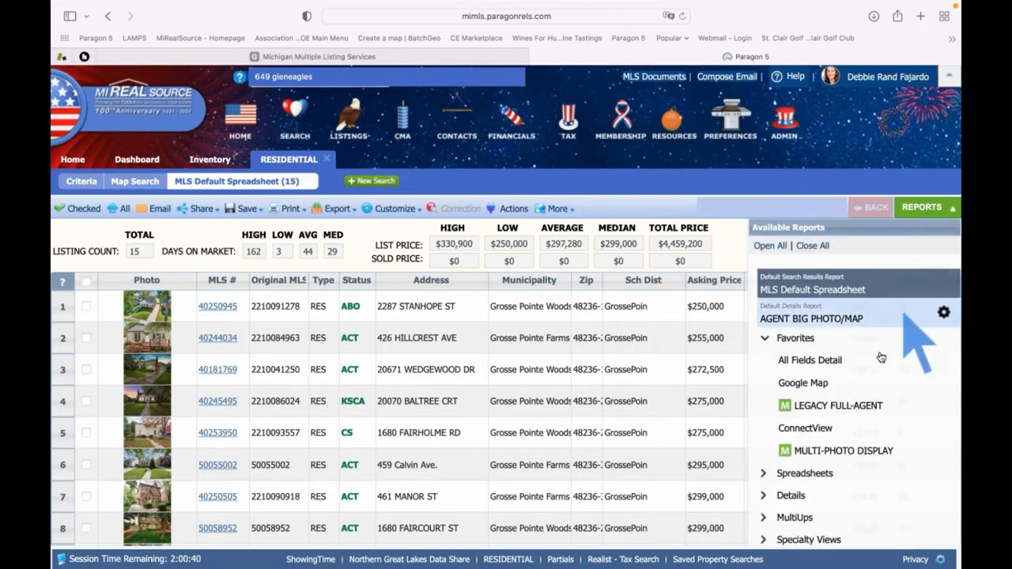
pyautogui.scroll(-1, 910, 356)
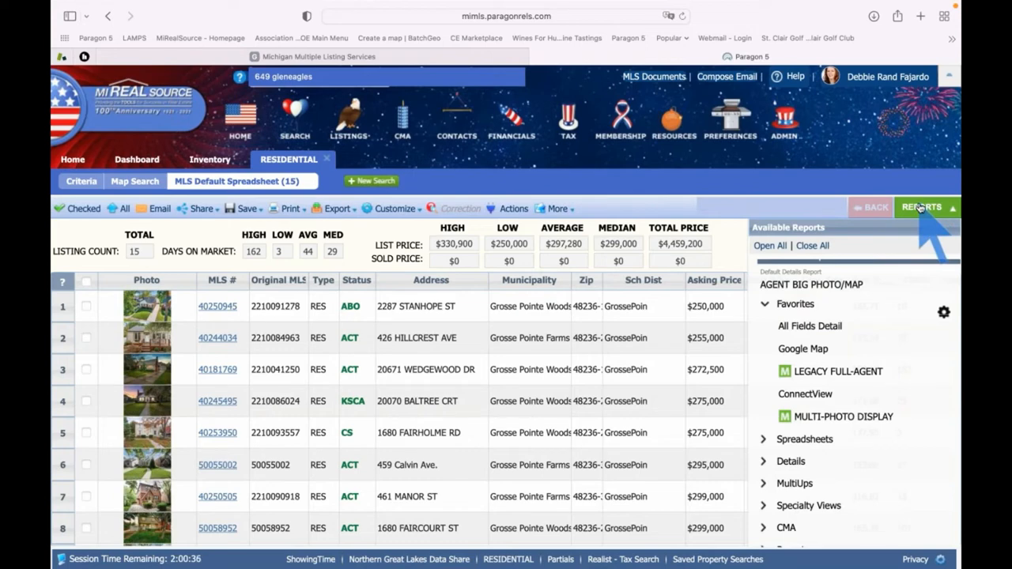
pyautogui.scroll(-1, 886, 391)
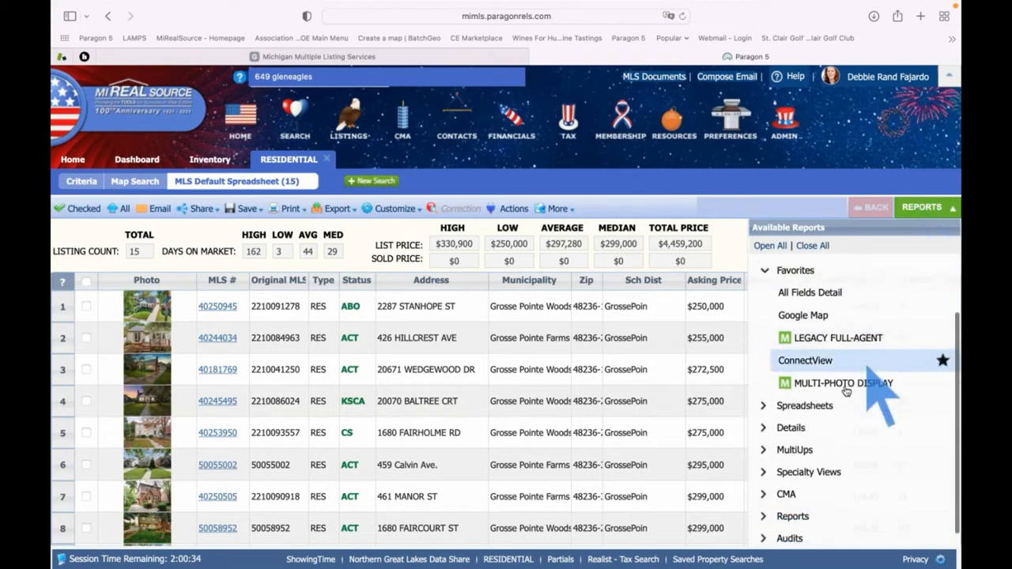
pyautogui.click(806, 406)
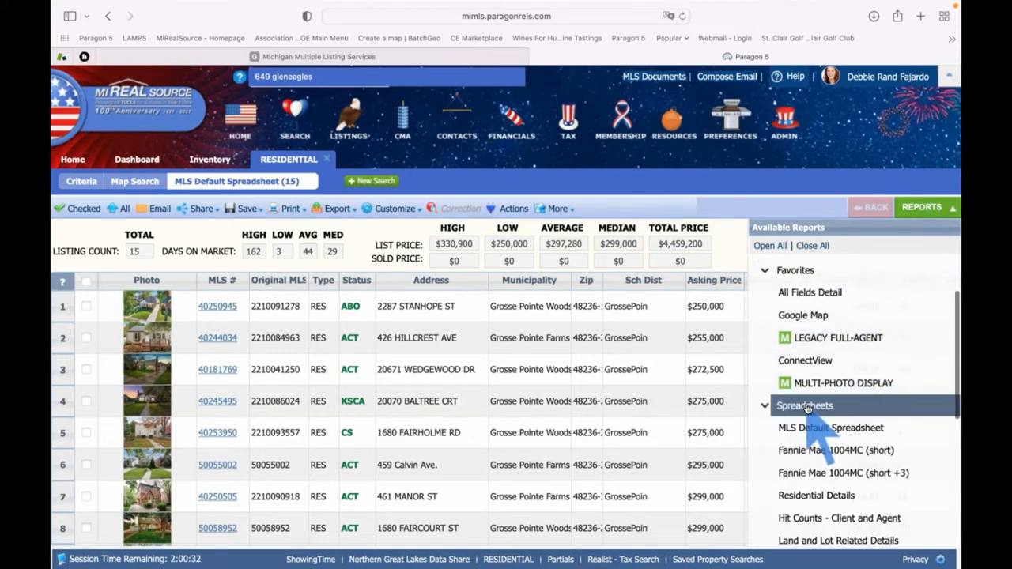
pyautogui.scroll(-4, 806, 407)
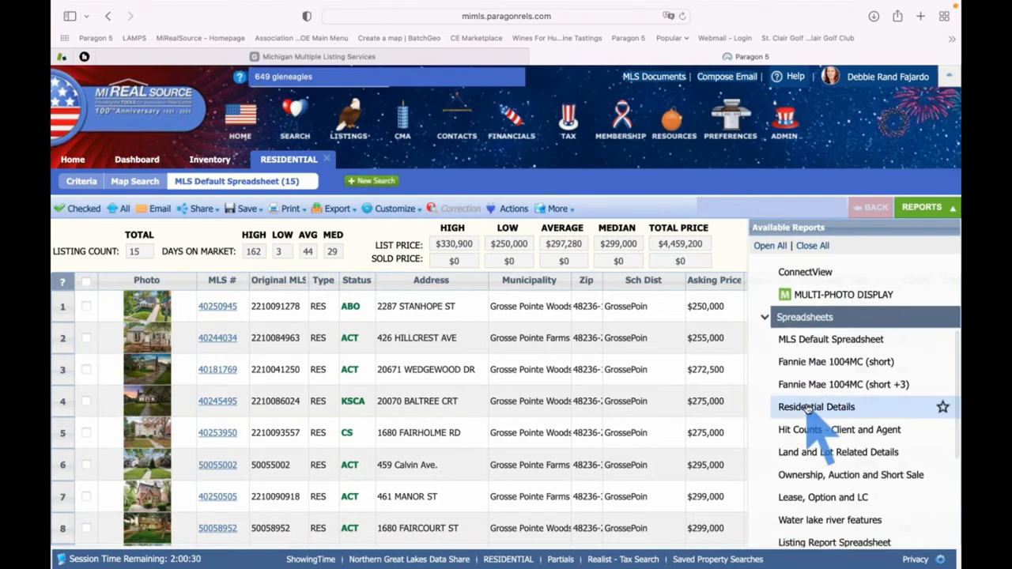
pyautogui.scroll(-1, 806, 407)
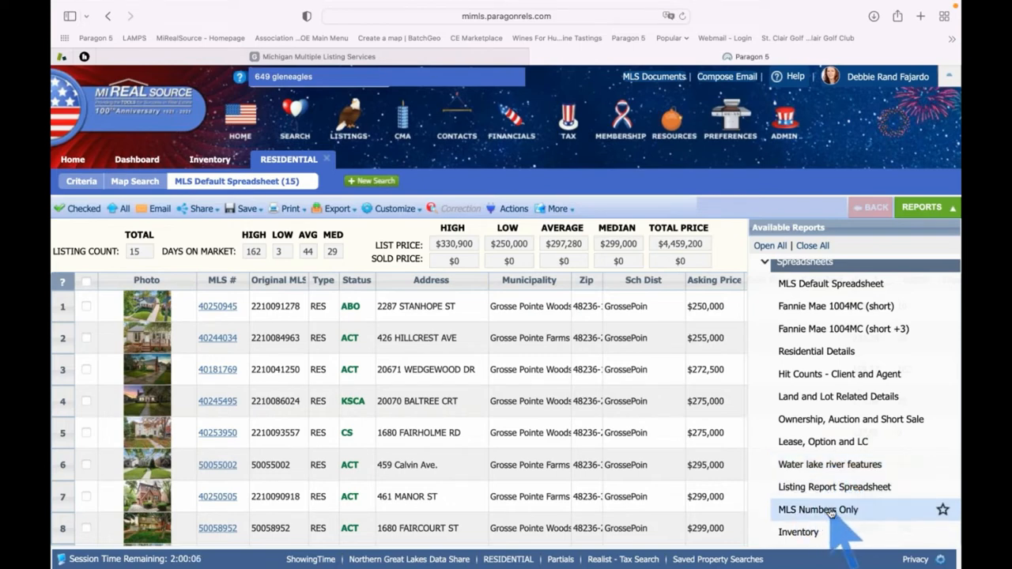
pyautogui.scroll(-1, 831, 512)
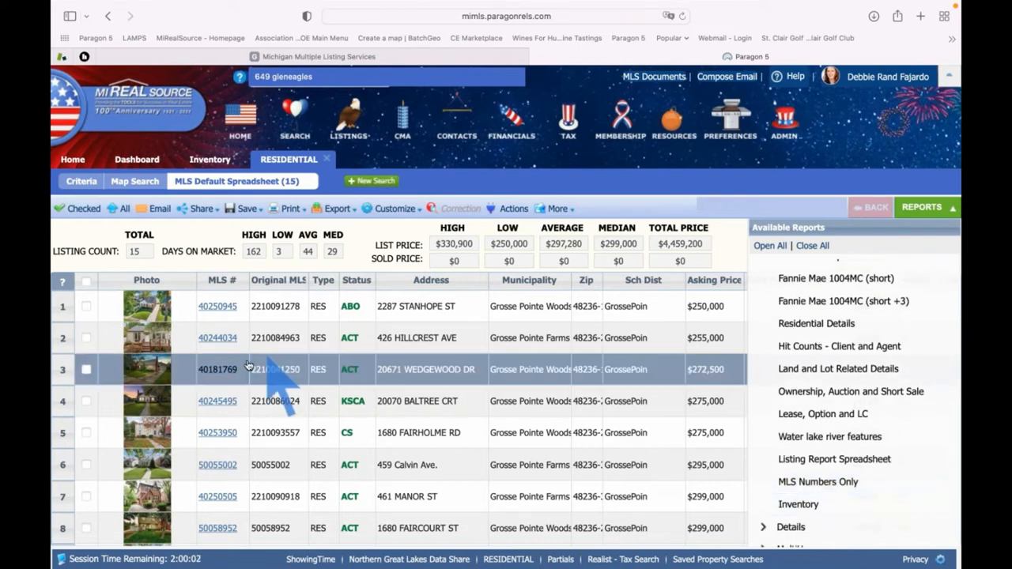
pyautogui.scroll(-1, 226, 402)
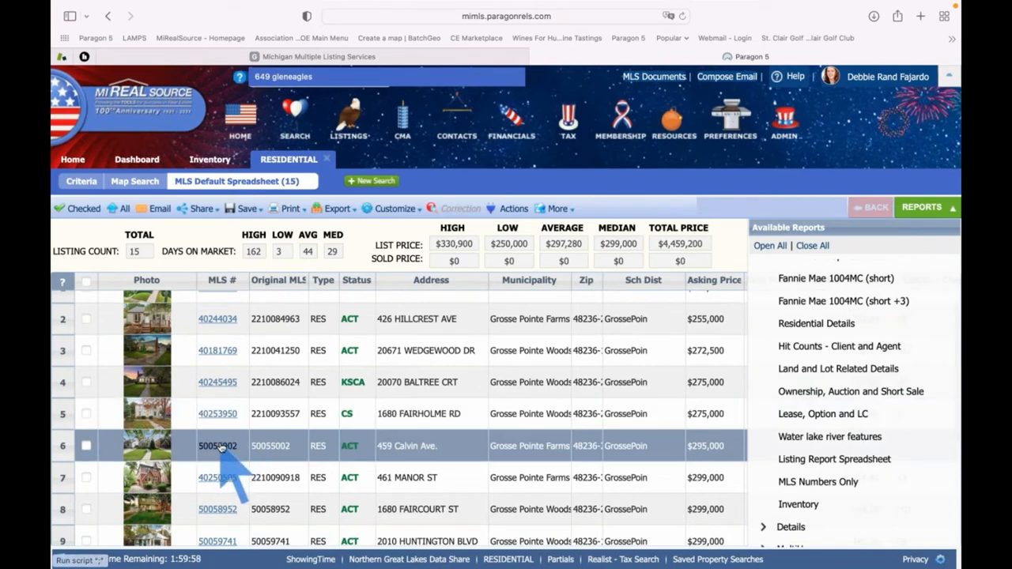
# Open listing 50055002's detail report and show the Reports list scrolled up to Favorites
pyautogui.click(221, 446)
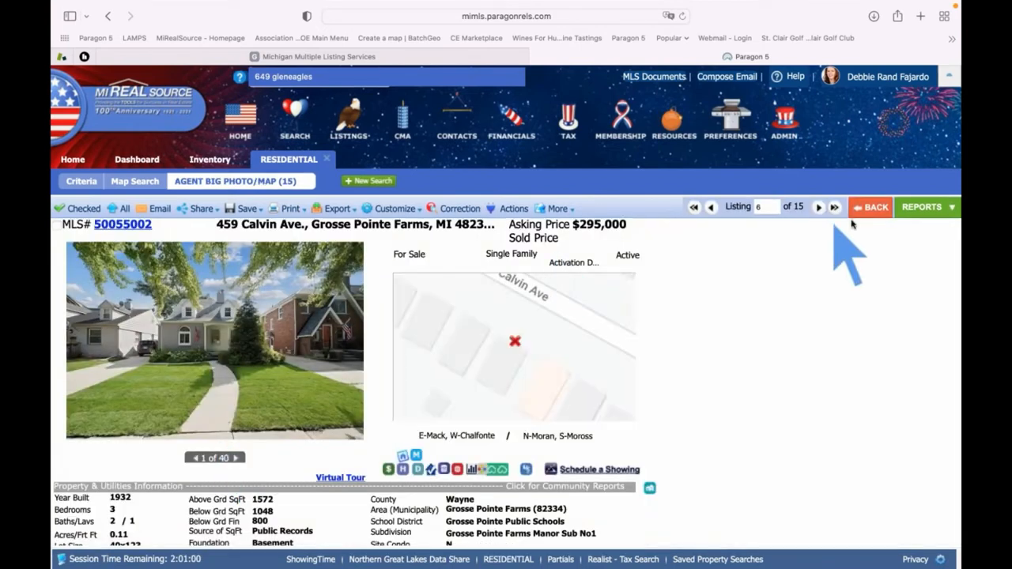
pyautogui.click(922, 207)
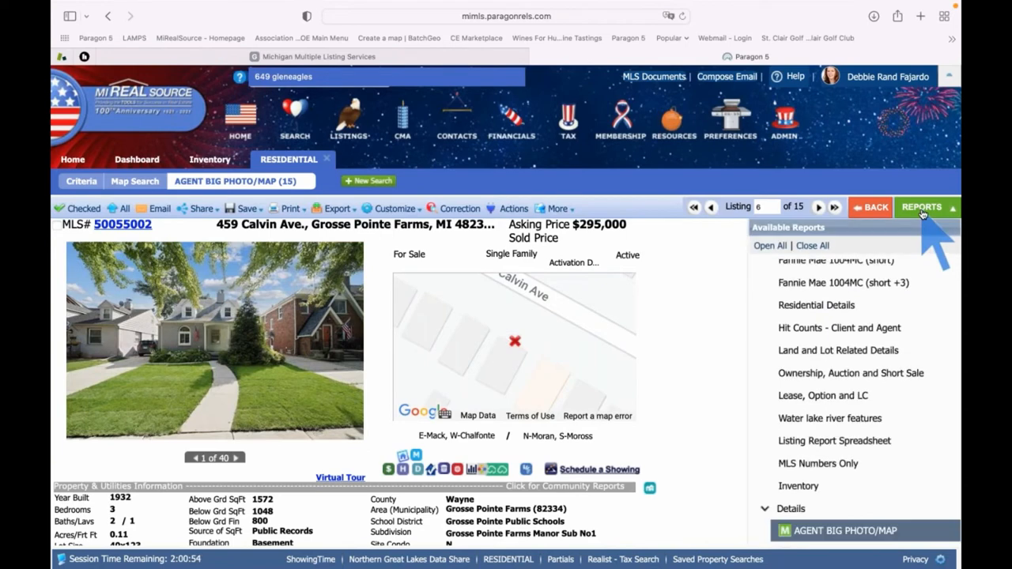
pyautogui.scroll(2, 872, 374)
pyautogui.scroll(5, 872, 375)
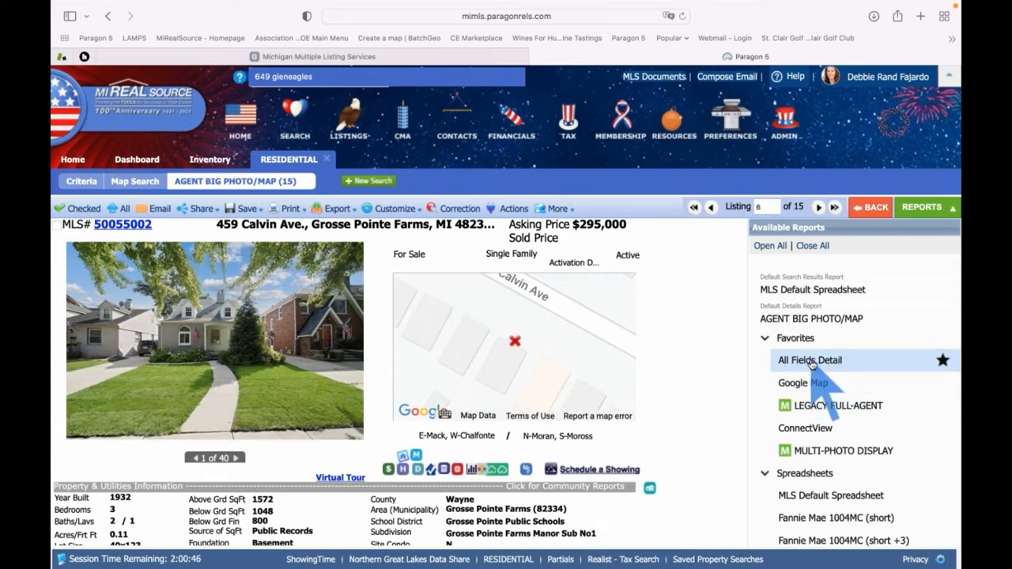
pyautogui.click(812, 364)
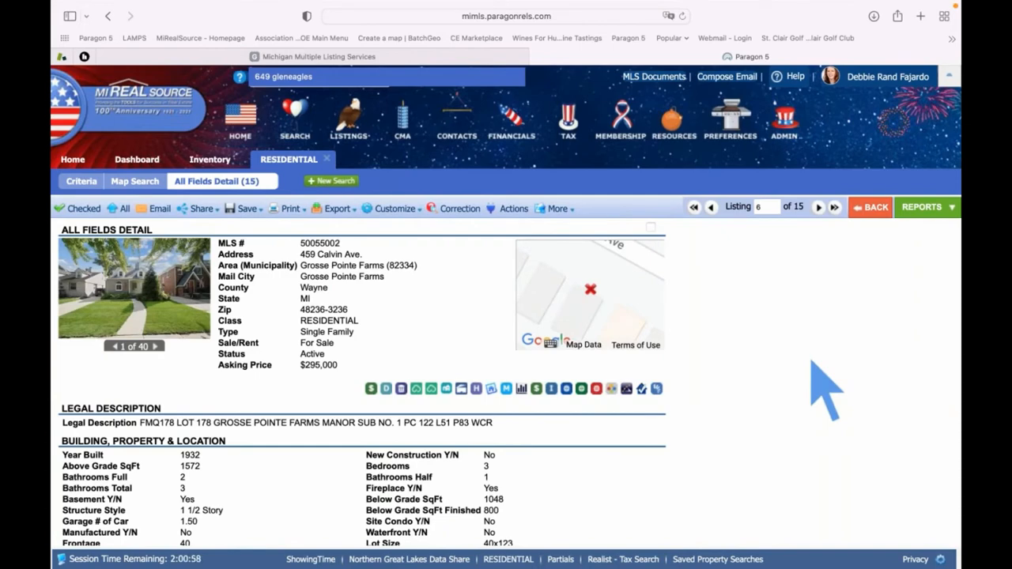
pyautogui.scroll(-2, 812, 361)
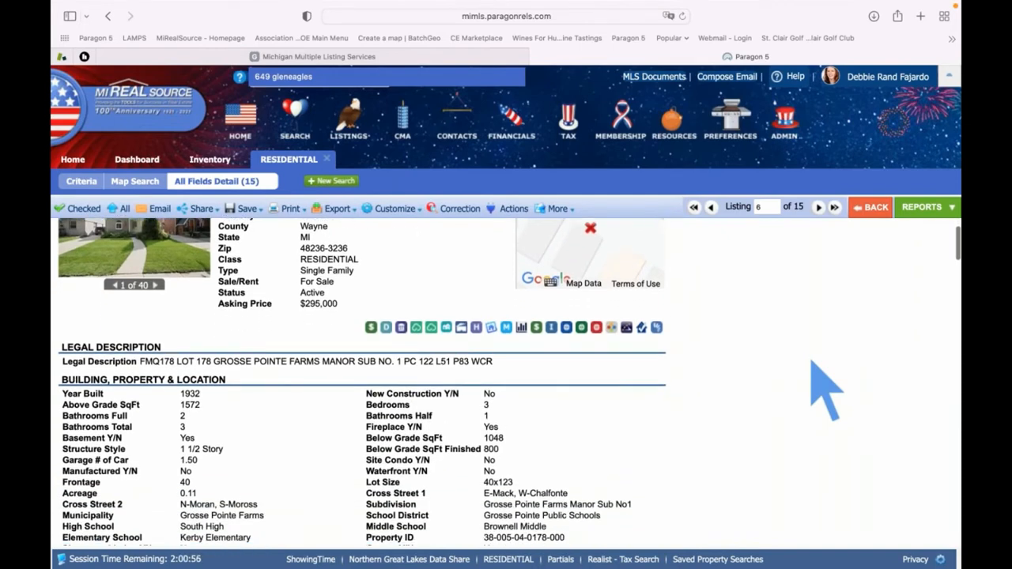
pyautogui.scroll(-2, 812, 361)
pyautogui.scroll(-2, 826, 392)
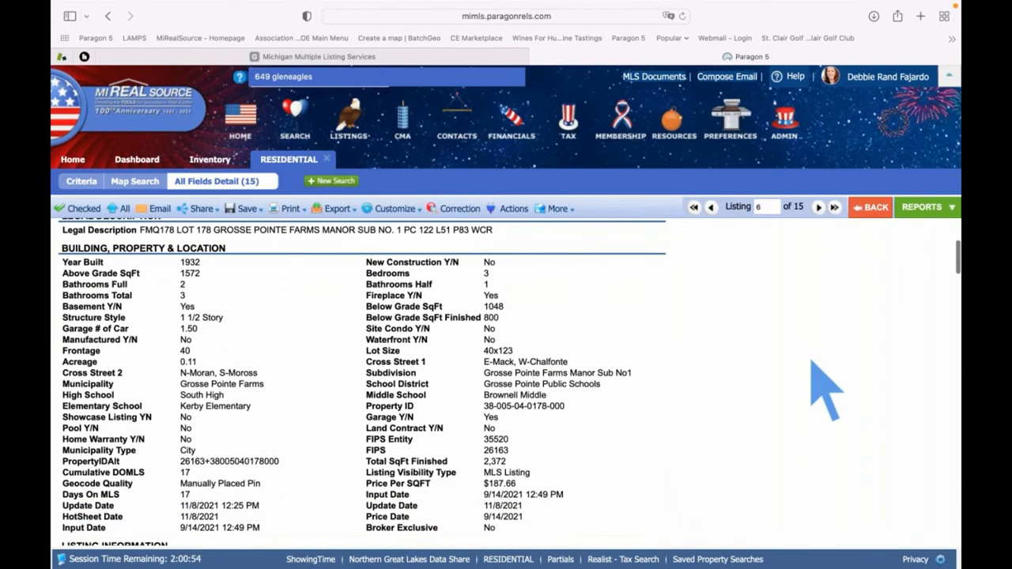
pyautogui.scroll(1, 827, 391)
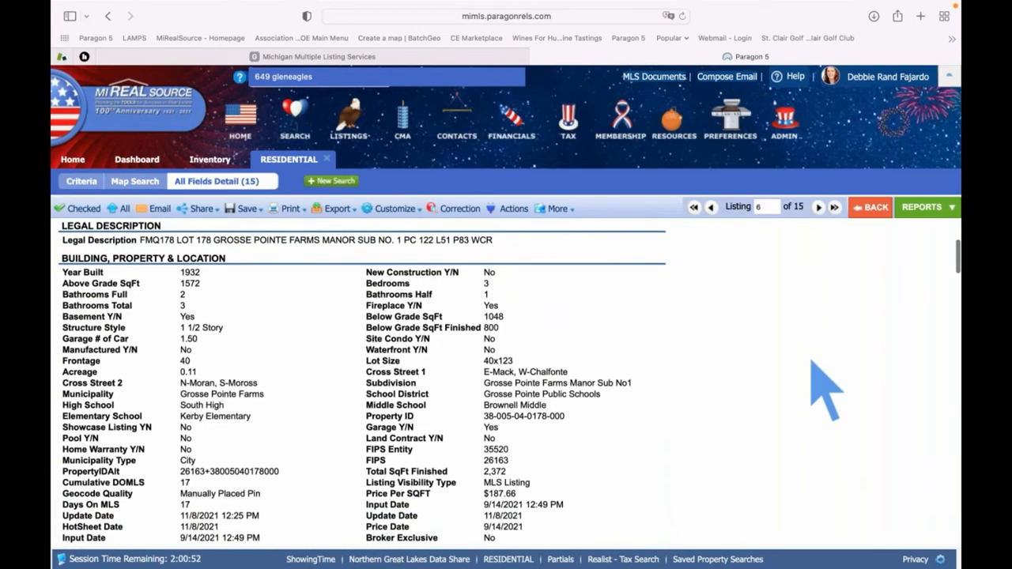
pyautogui.moveTo(229, 259); pyautogui.dragTo(60, 258)
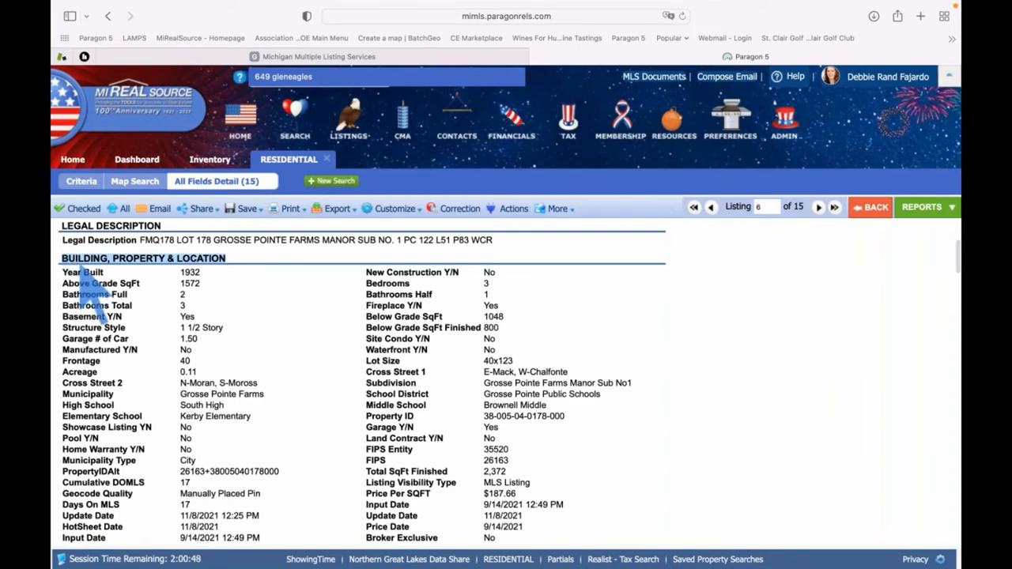
pyautogui.scroll(-5, 234, 349)
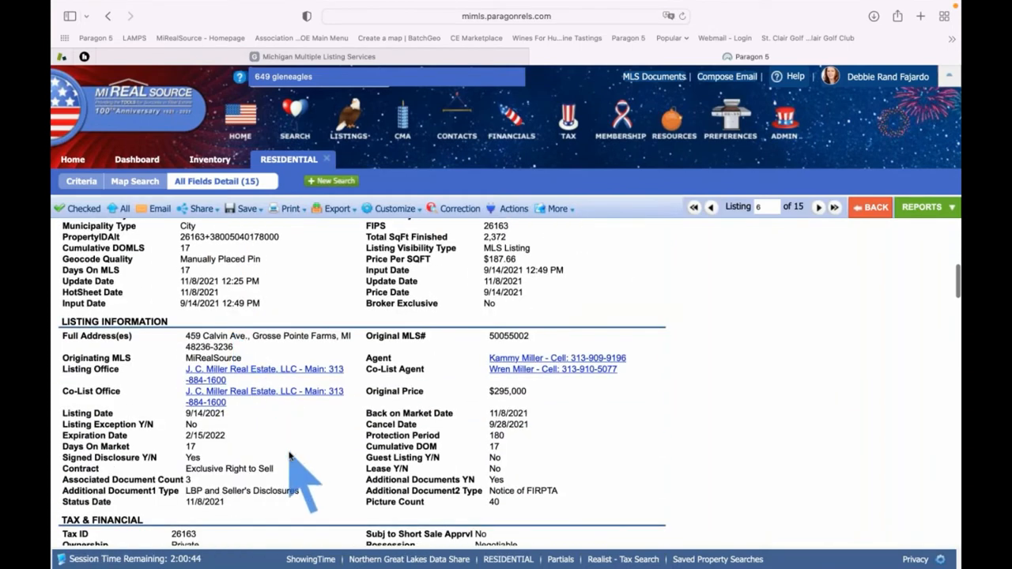
pyautogui.scroll(-1, 289, 455)
pyautogui.scroll(-5, 289, 456)
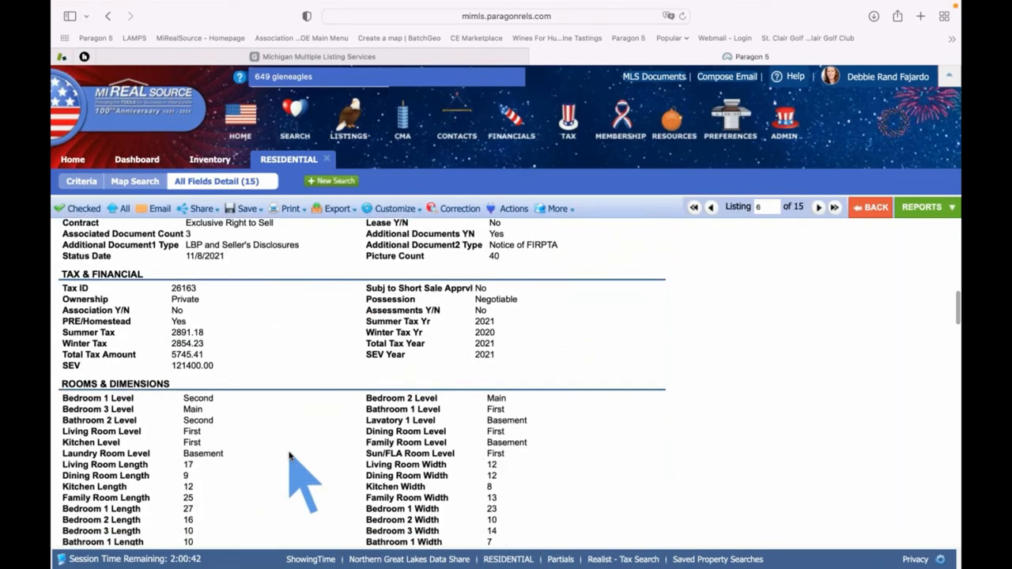
pyautogui.scroll(-1, 289, 456)
pyautogui.scroll(-2, 289, 457)
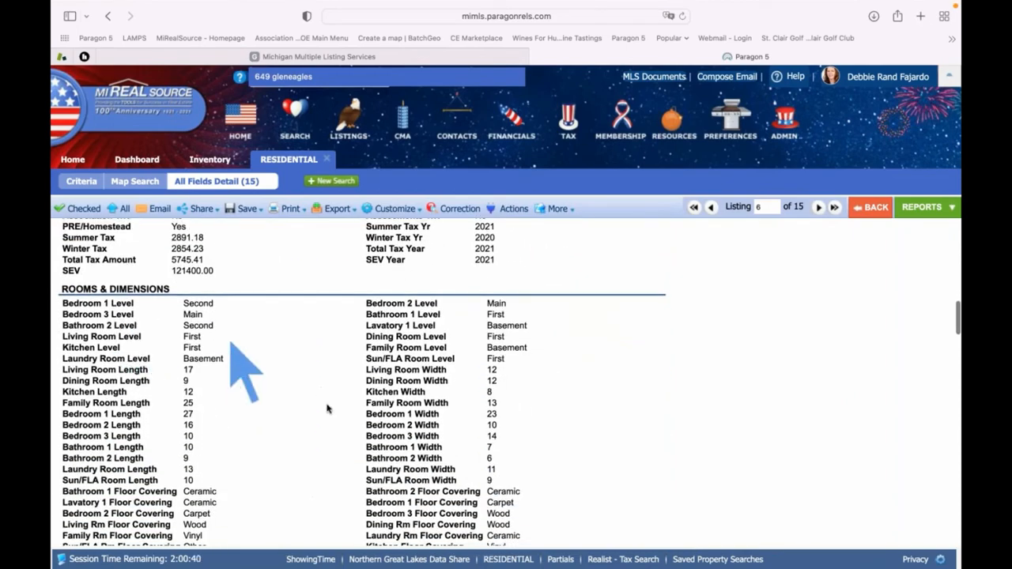
pyautogui.scroll(-5, 327, 423)
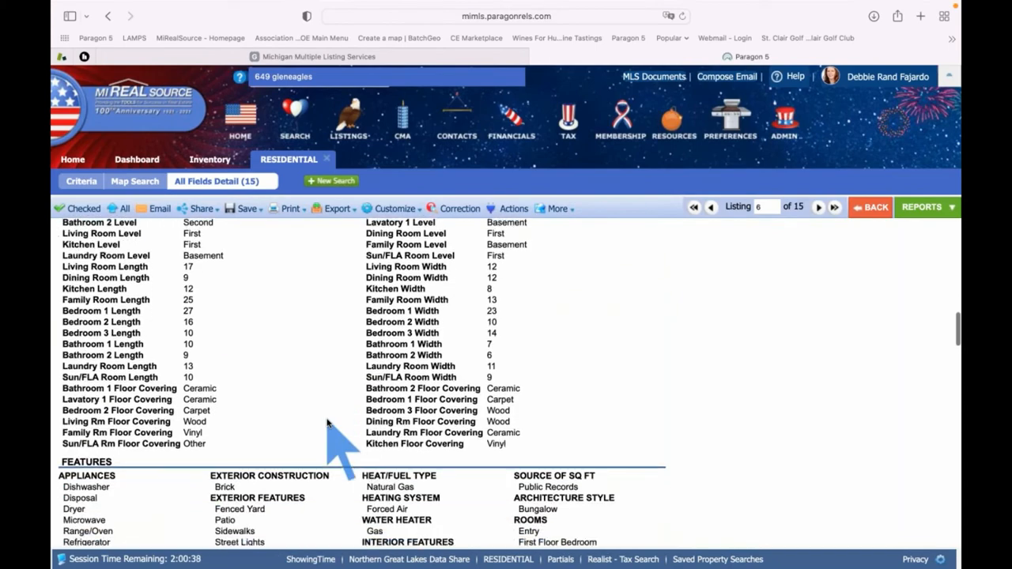
pyautogui.scroll(-1, 328, 423)
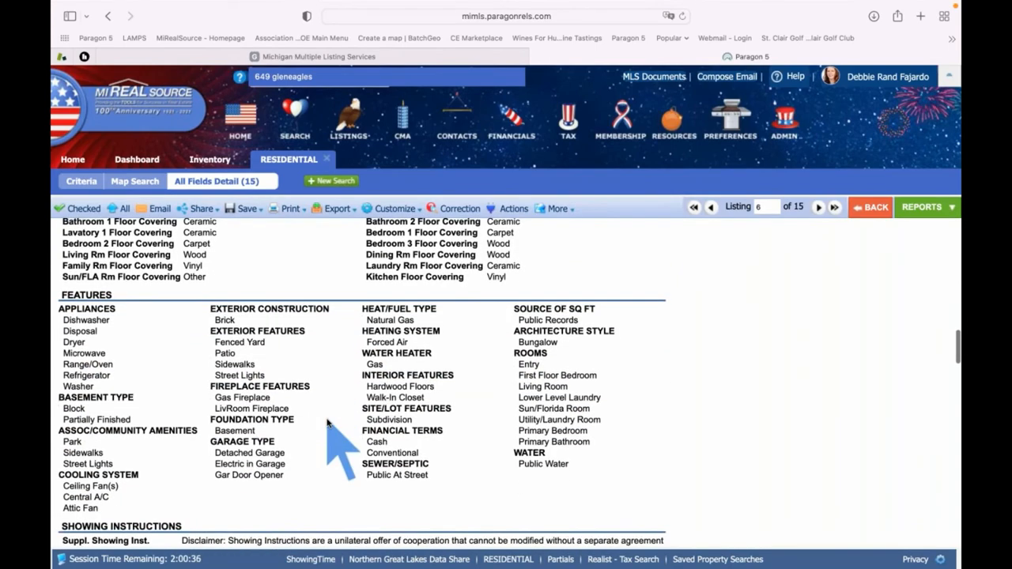
pyautogui.scroll(-5, 327, 423)
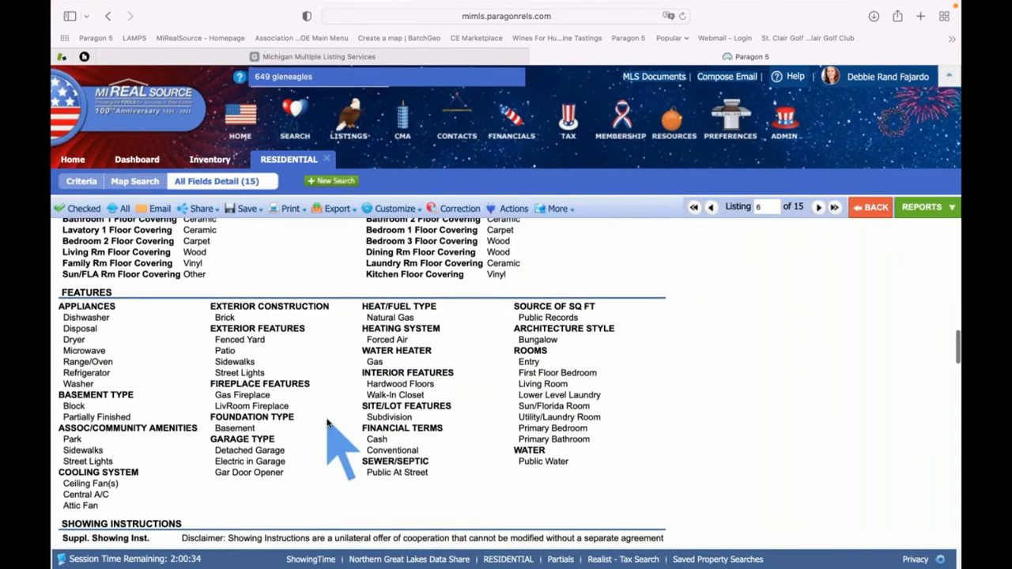
pyautogui.scroll(-15, 328, 423)
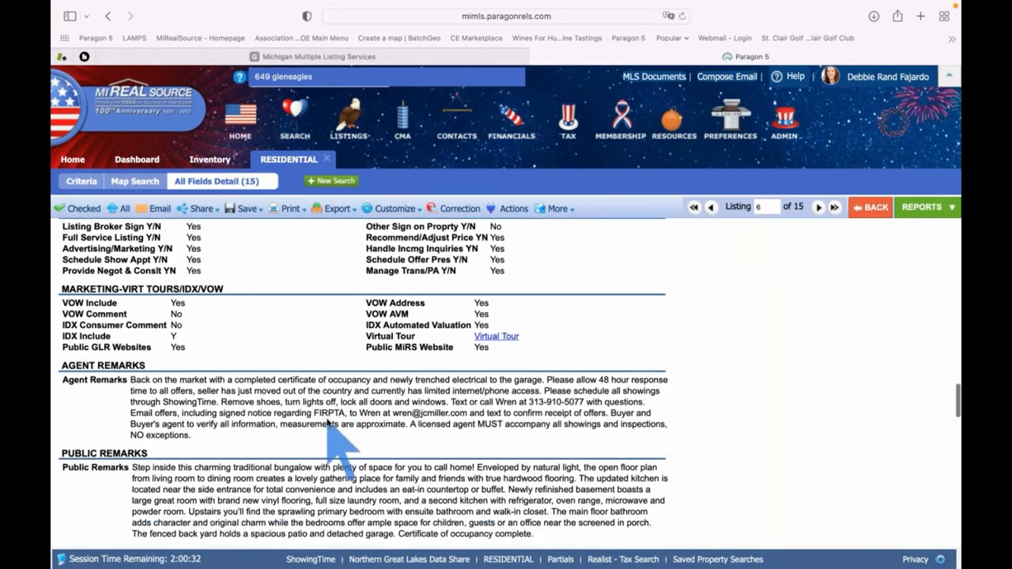
pyautogui.scroll(-2, 328, 423)
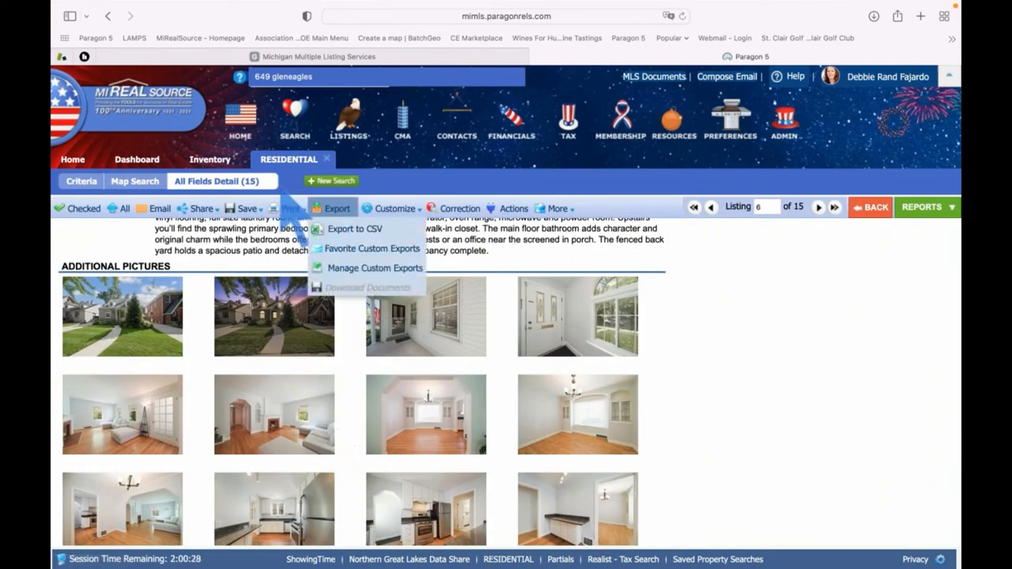
pyautogui.scroll(2, 732, 351)
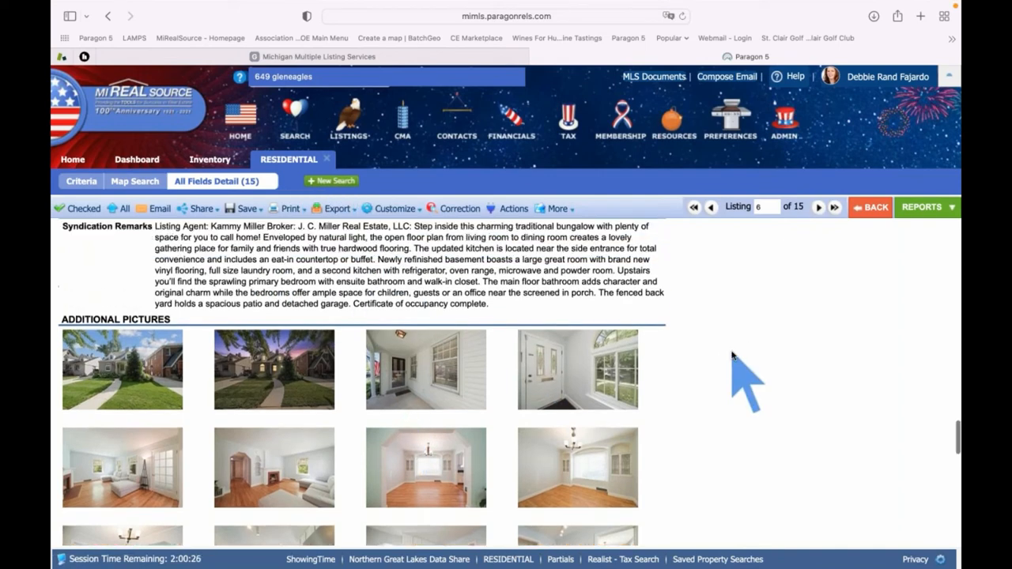
pyautogui.scroll(1, 732, 352)
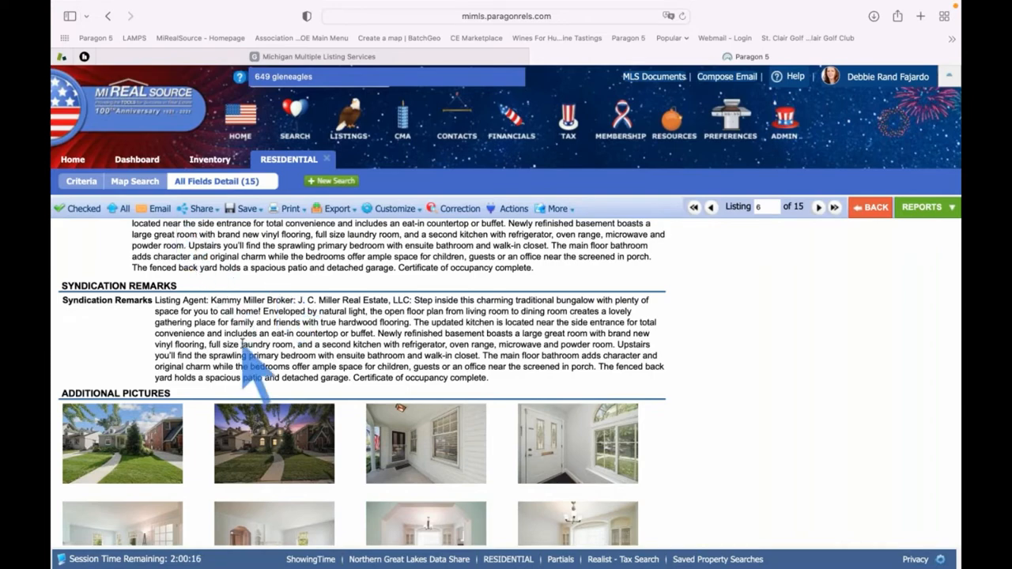
pyautogui.scroll(5, 241, 342)
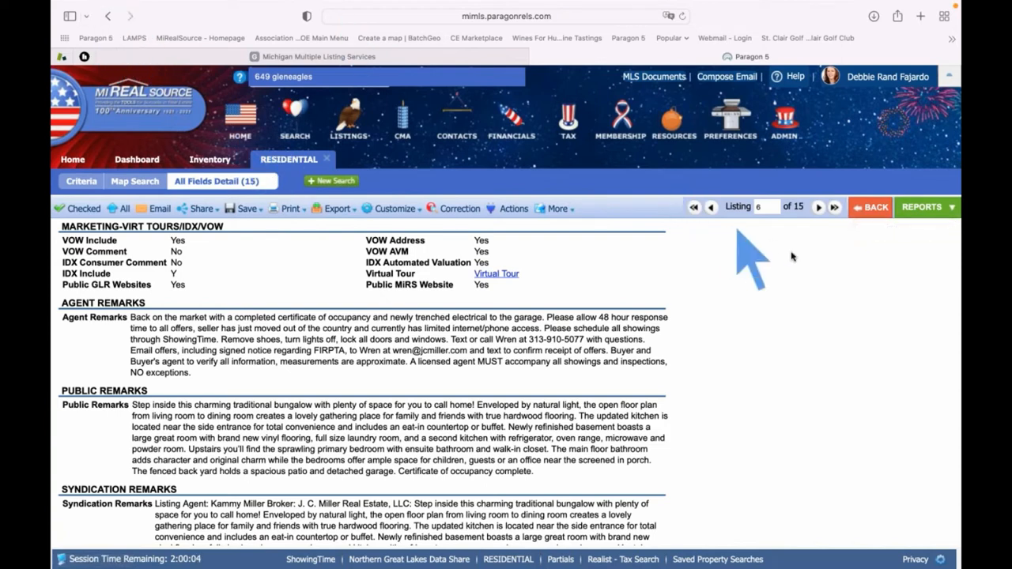
pyautogui.click(874, 208)
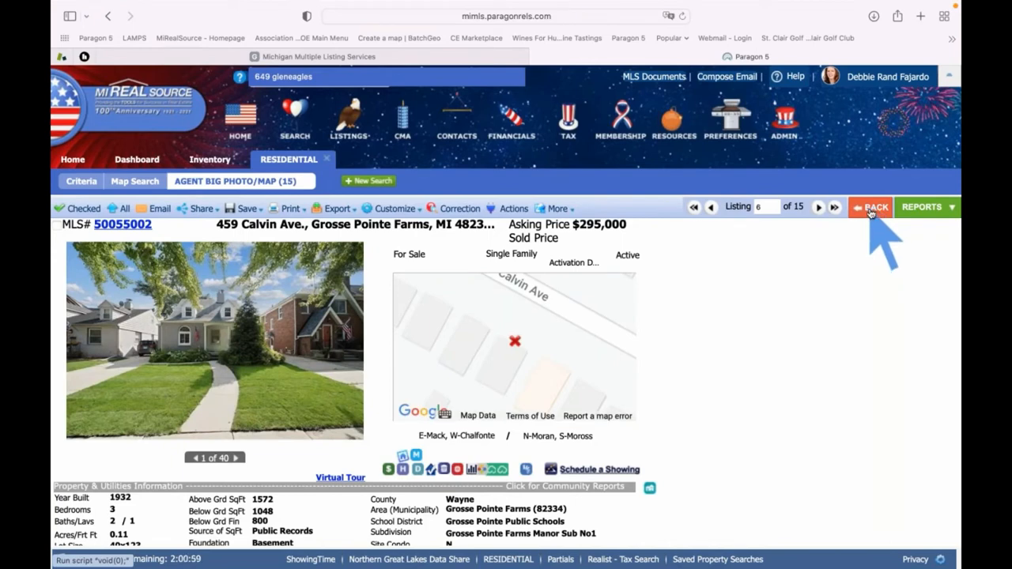
pyautogui.click(871, 210)
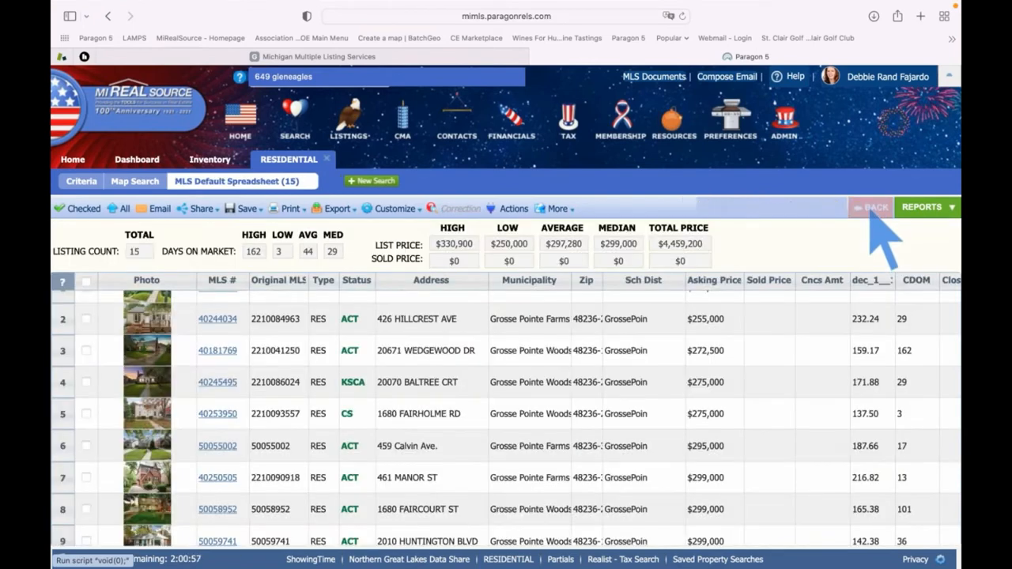
pyautogui.click(630, 364)
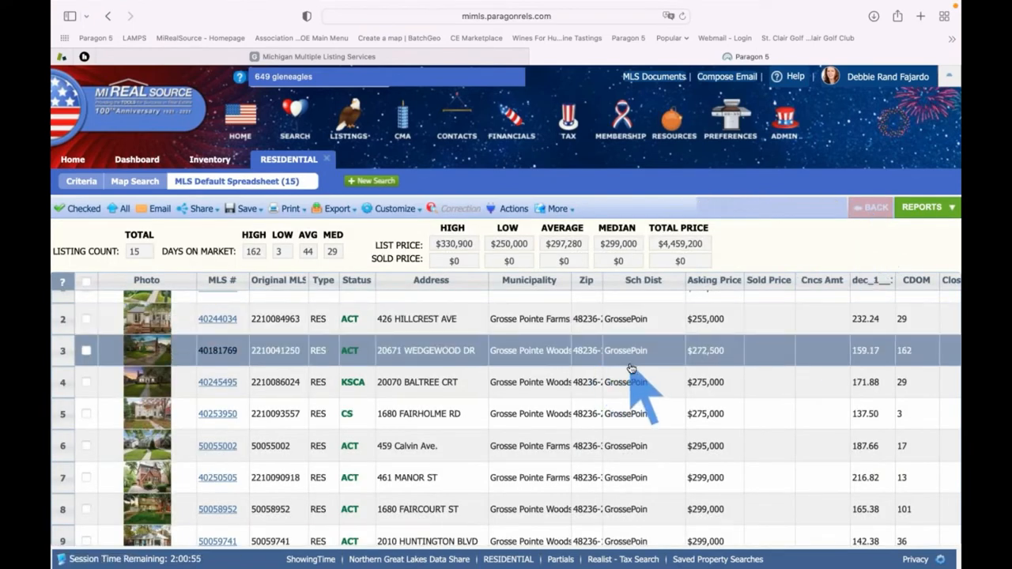
pyautogui.hscroll(3, 630, 367)
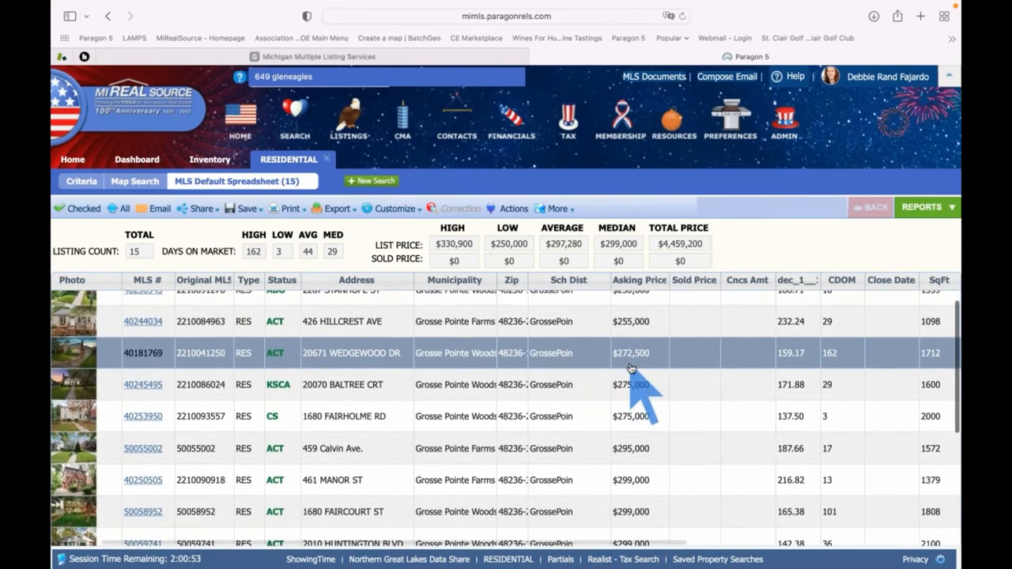
pyautogui.scroll(-1, 630, 368)
pyautogui.click(630, 367)
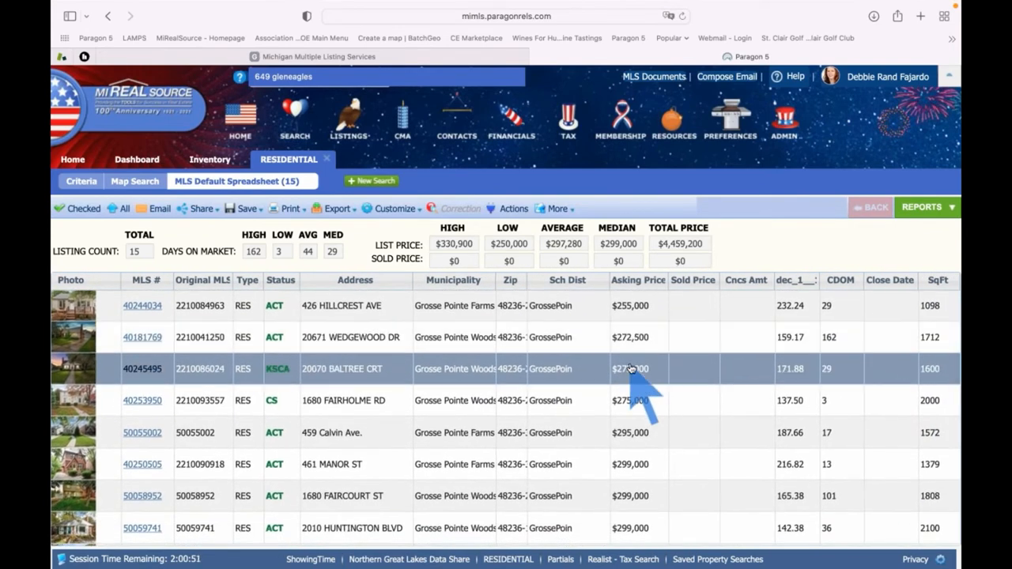
pyautogui.hscroll(10, 631, 369)
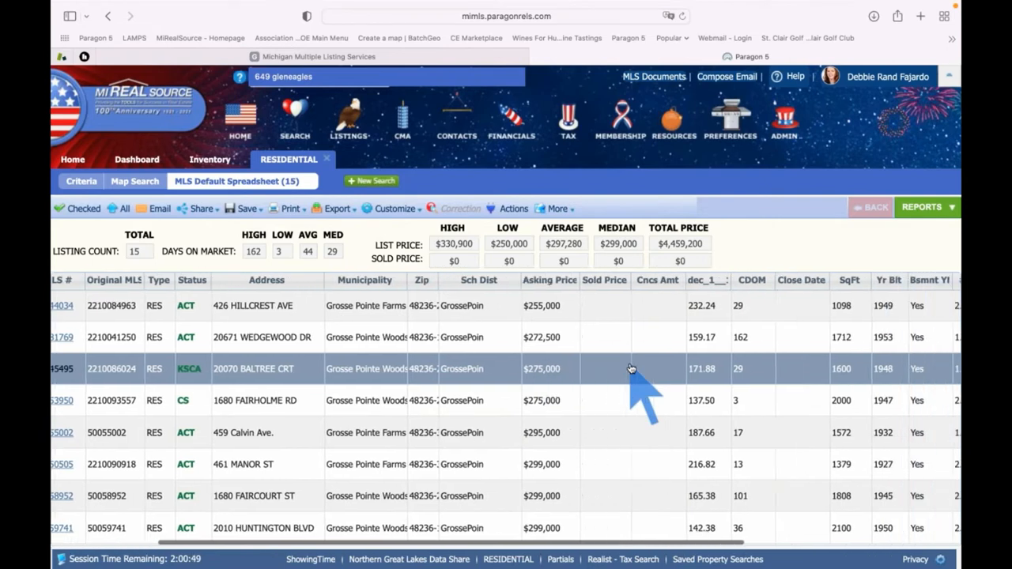
pyautogui.hscroll(4, 630, 369)
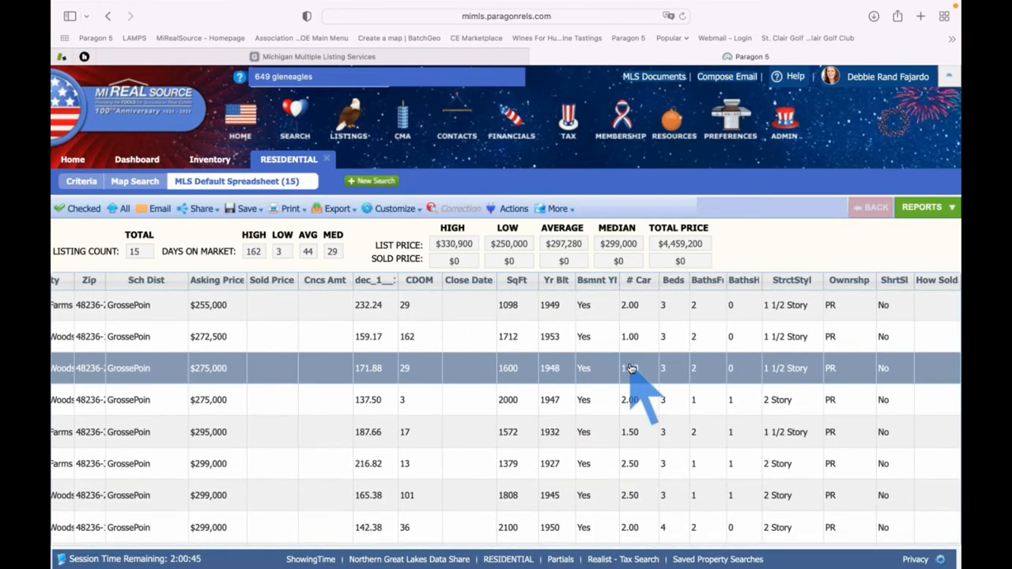
pyautogui.scroll(1, 631, 368)
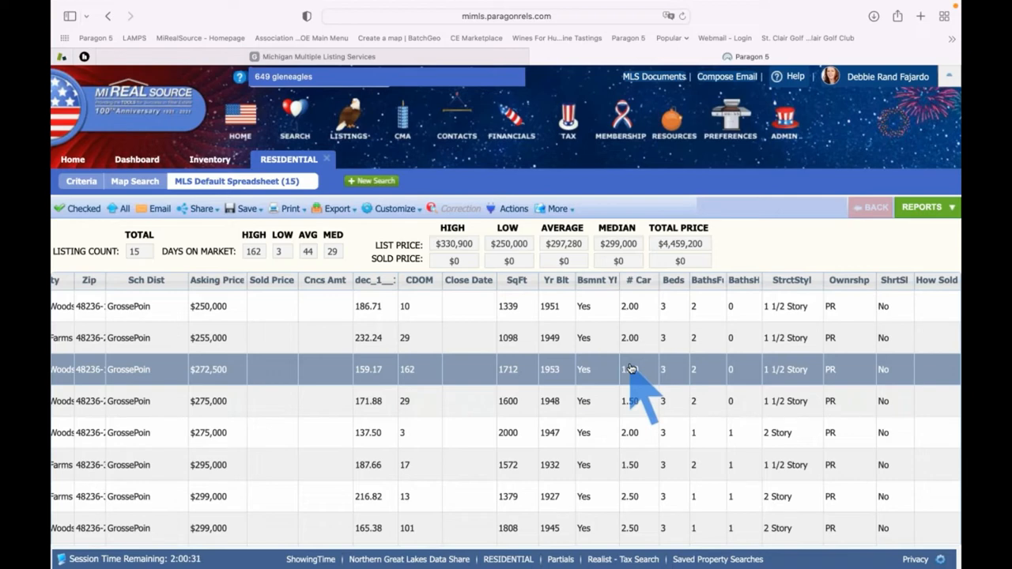
pyautogui.moveTo(395, 210)
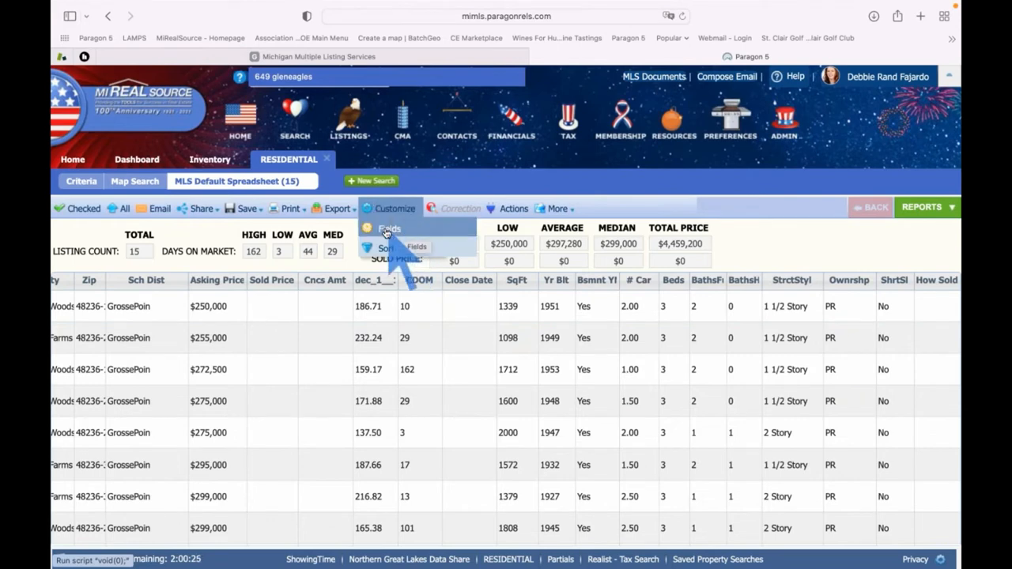
# Find the Laundry Room Level field in the column preferences and add it to the spreadsheet
pyautogui.click(388, 230)
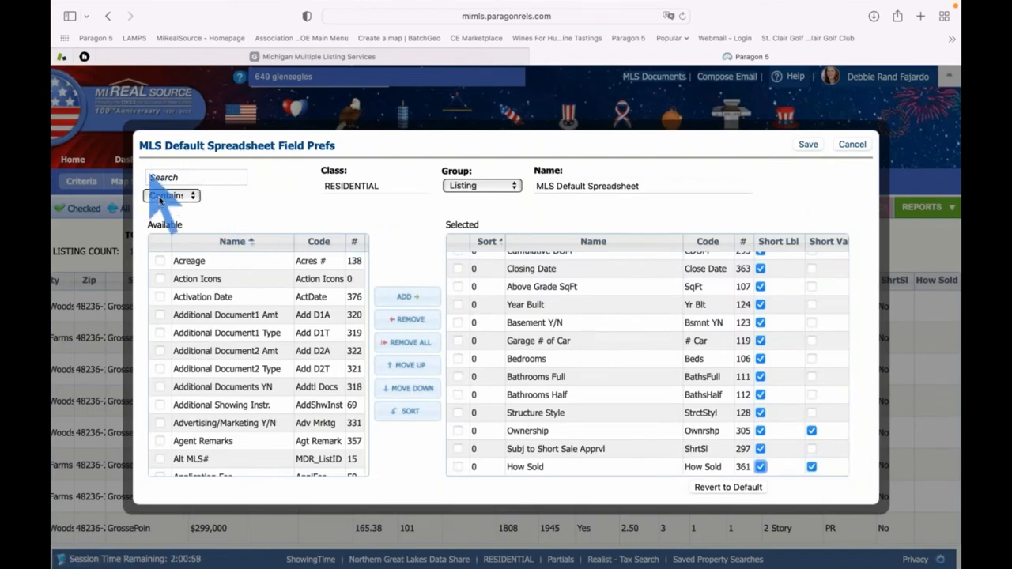
pyautogui.click(214, 179)
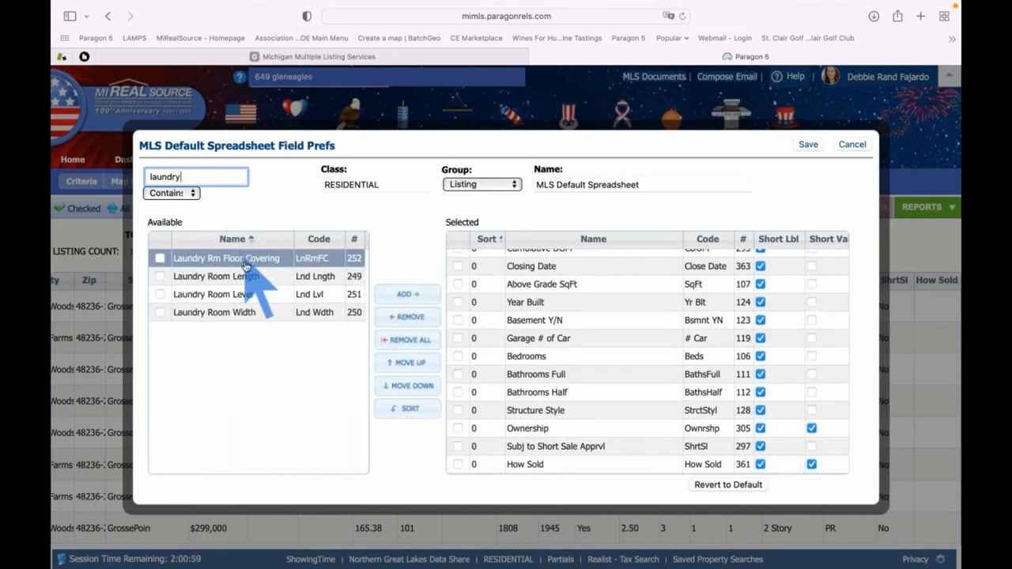
pyautogui.click(245, 301)
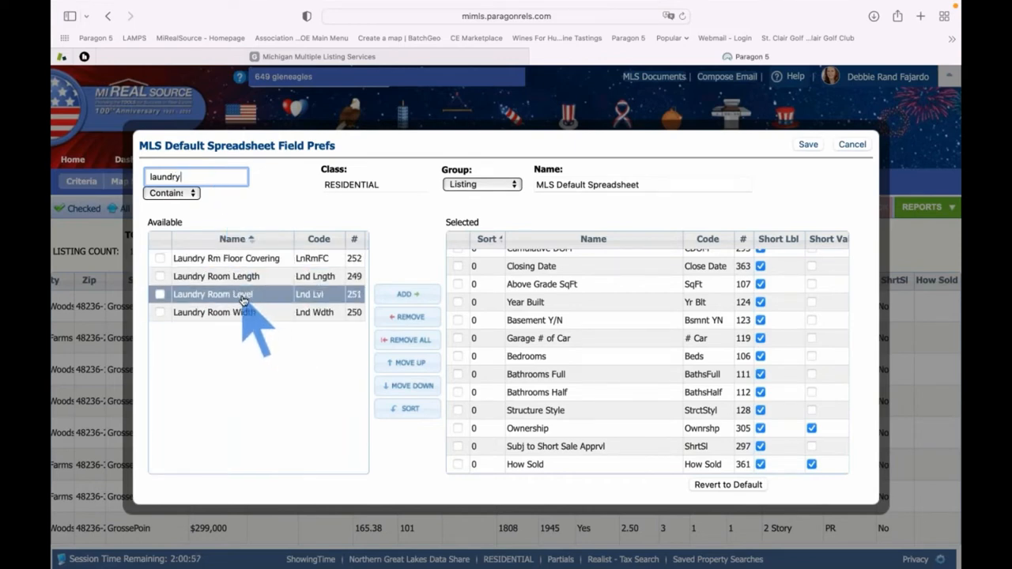
pyautogui.click(244, 298)
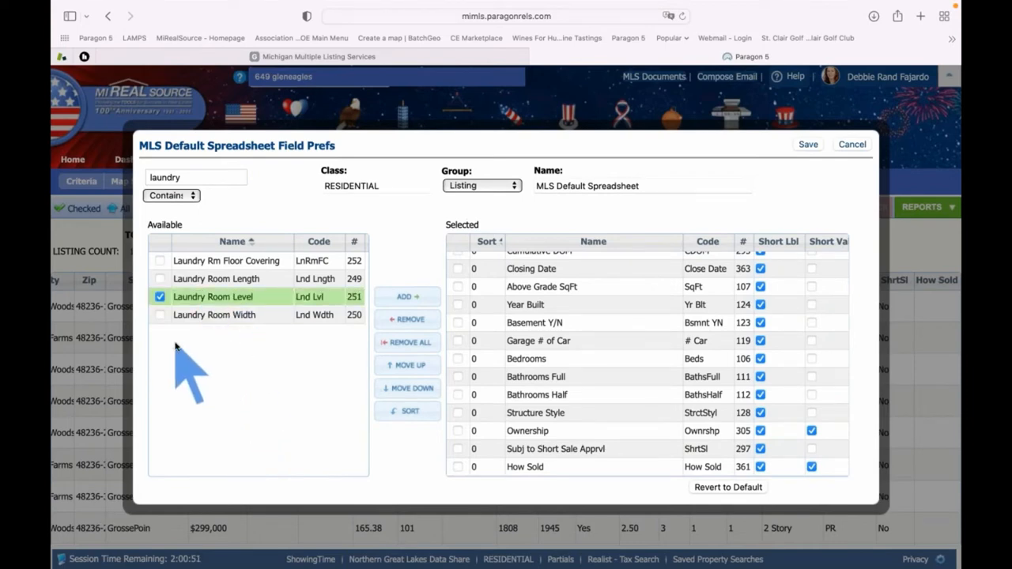
pyautogui.click(404, 299)
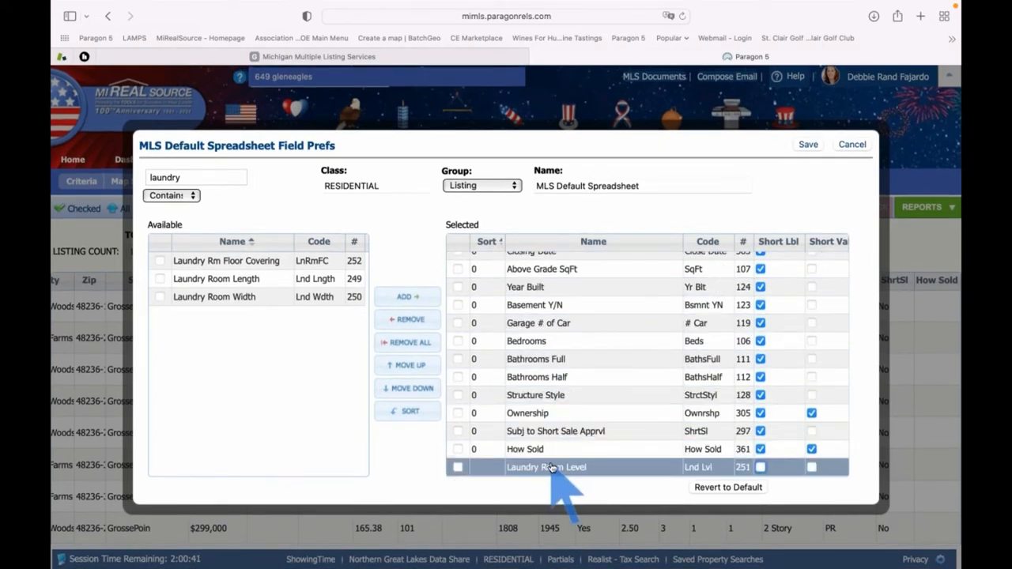
# Move Laundry Room Level up four places above Structure Style and save the columns
pyautogui.click(402, 367)
pyautogui.click(402, 368)
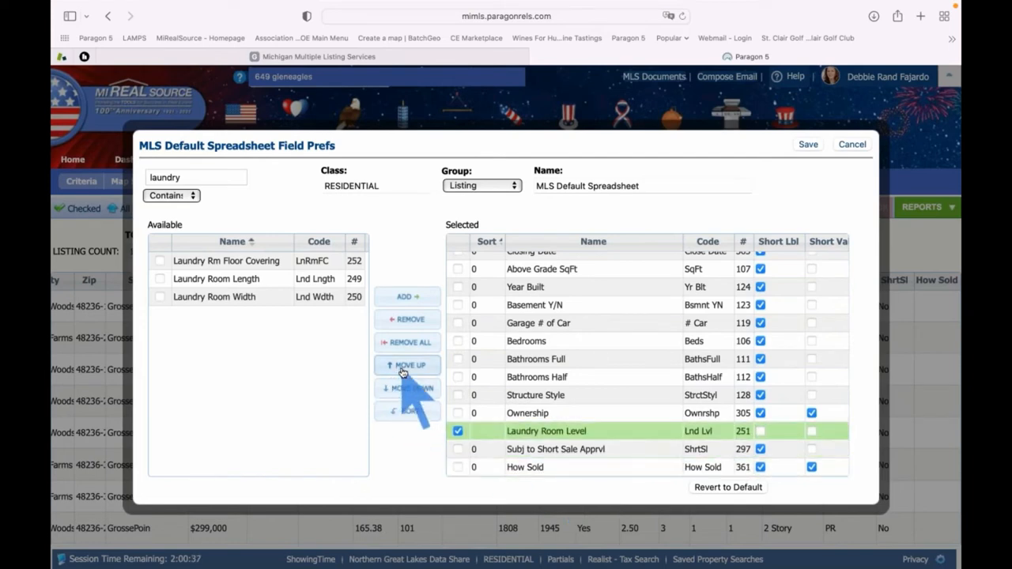
pyautogui.click(402, 368)
pyautogui.click(402, 368)
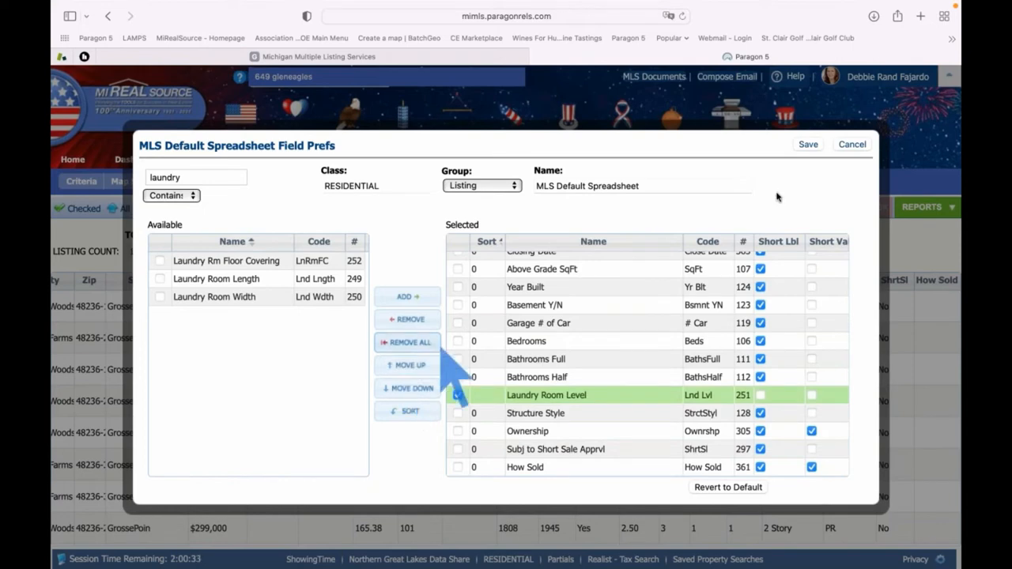
pyautogui.click(808, 144)
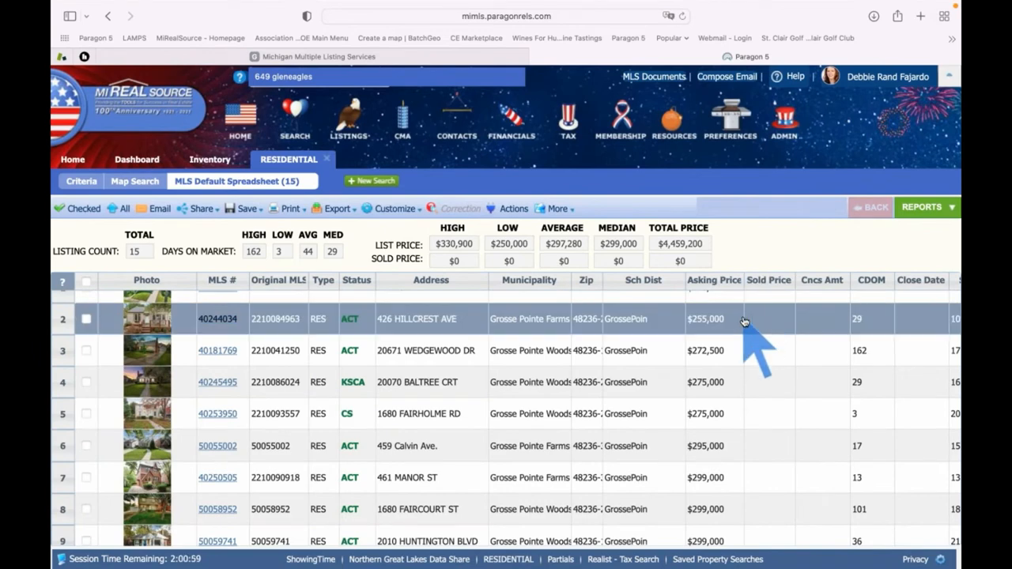
# Scroll right and down to reveal the Laundry Room Level column showing Basement and First
pyautogui.hscroll(10, 743, 321)
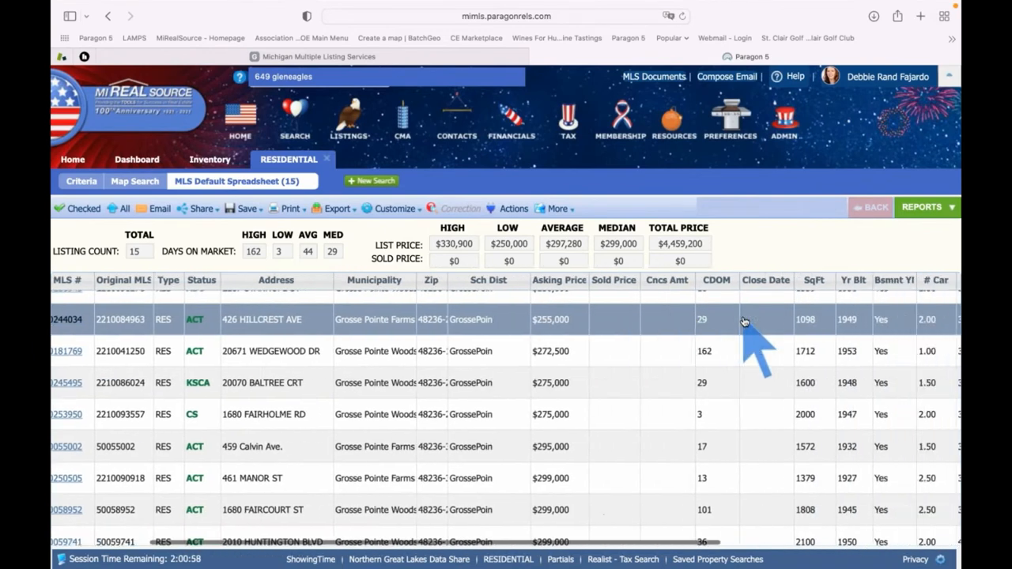
pyautogui.hscroll(7, 743, 321)
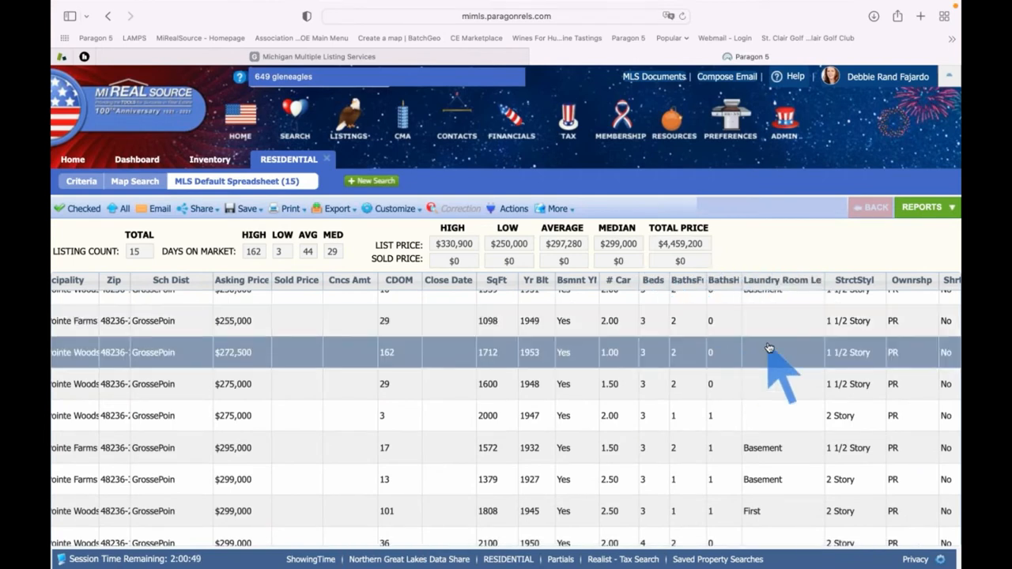
pyautogui.scroll(-3, 768, 348)
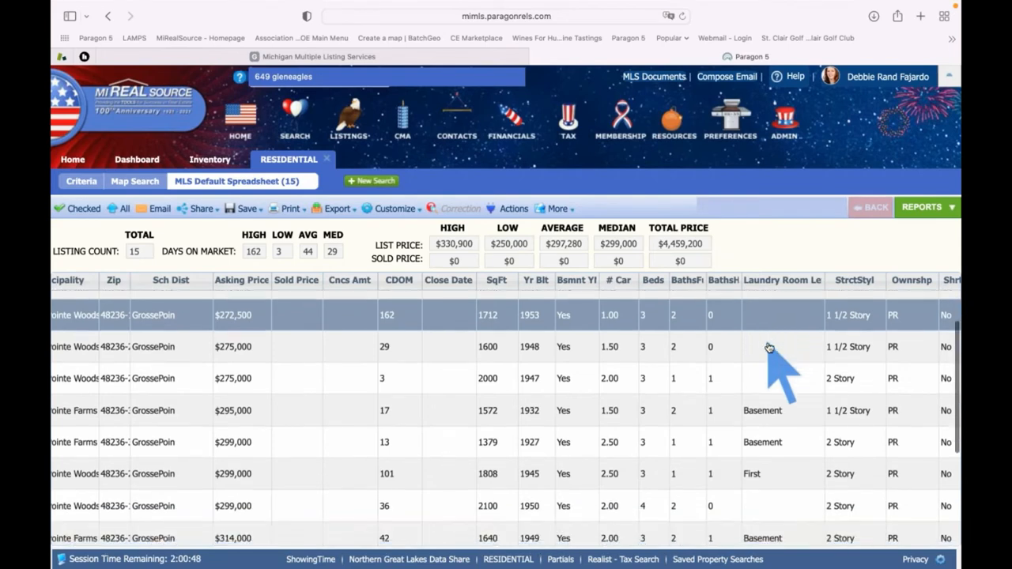
pyautogui.scroll(-2, 769, 348)
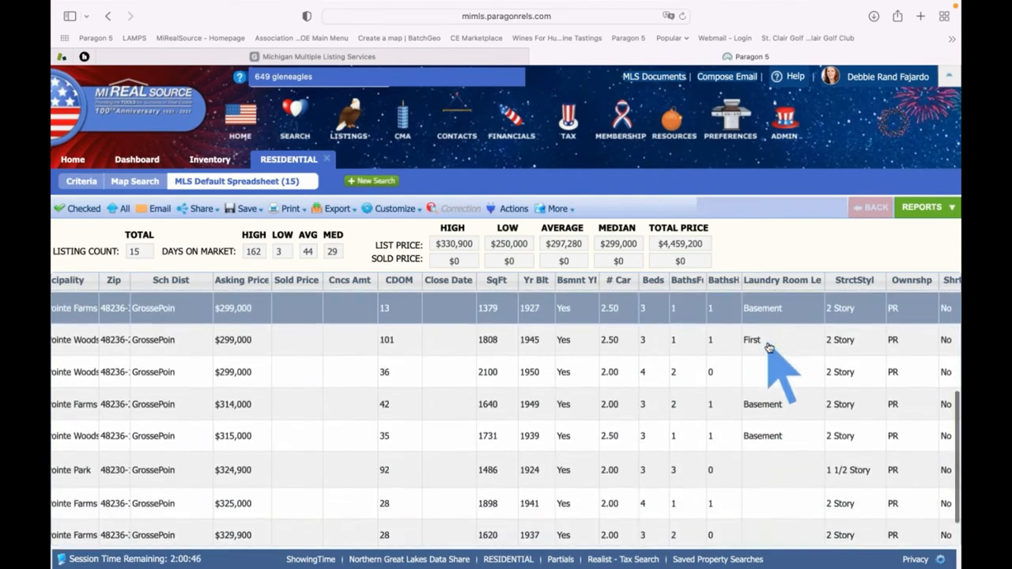
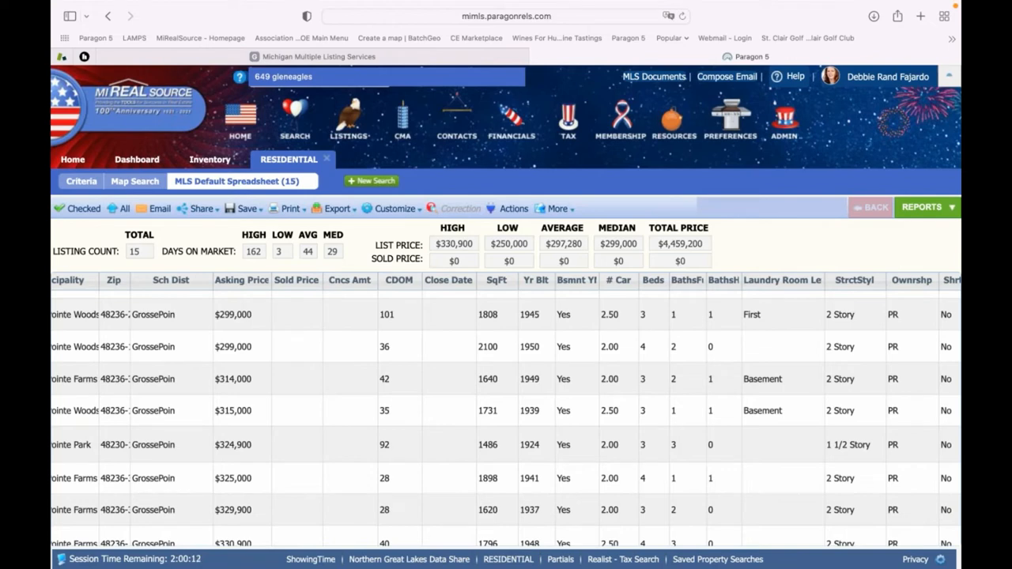
pyautogui.click(524, 326)
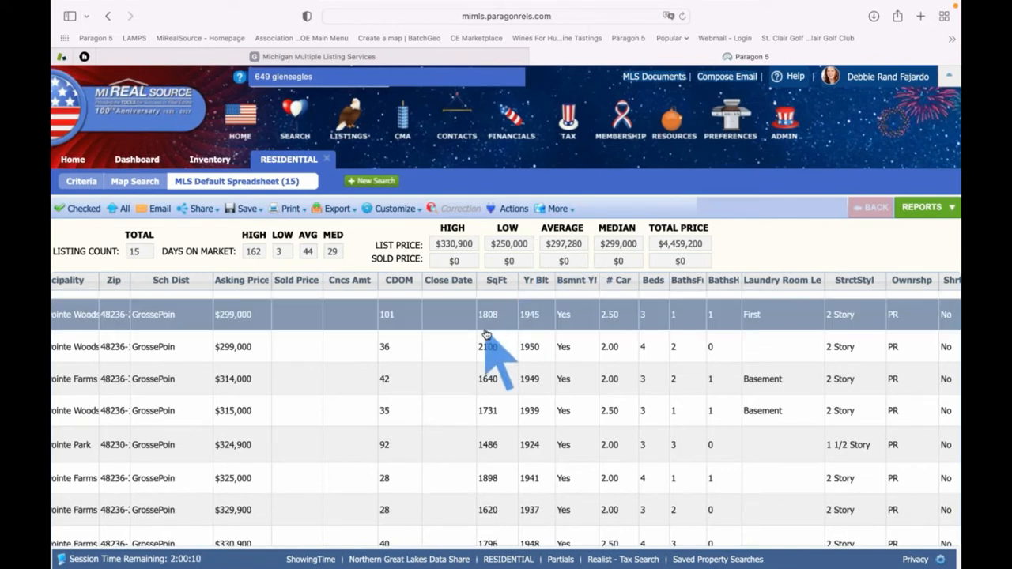
pyautogui.hscroll(-5, 486, 339)
pyautogui.hscroll(-1, 486, 335)
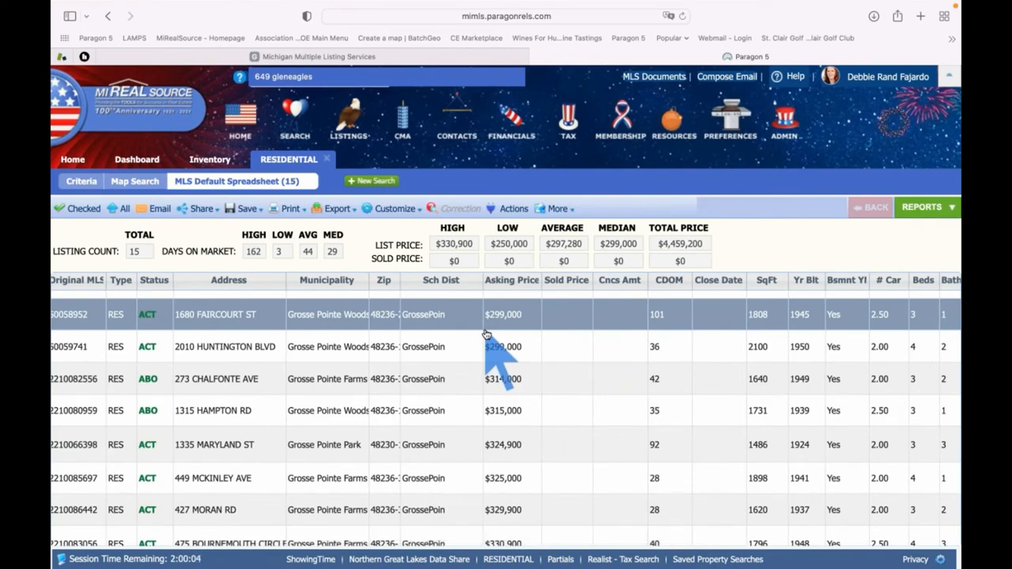
pyautogui.hscroll(2, 490, 340)
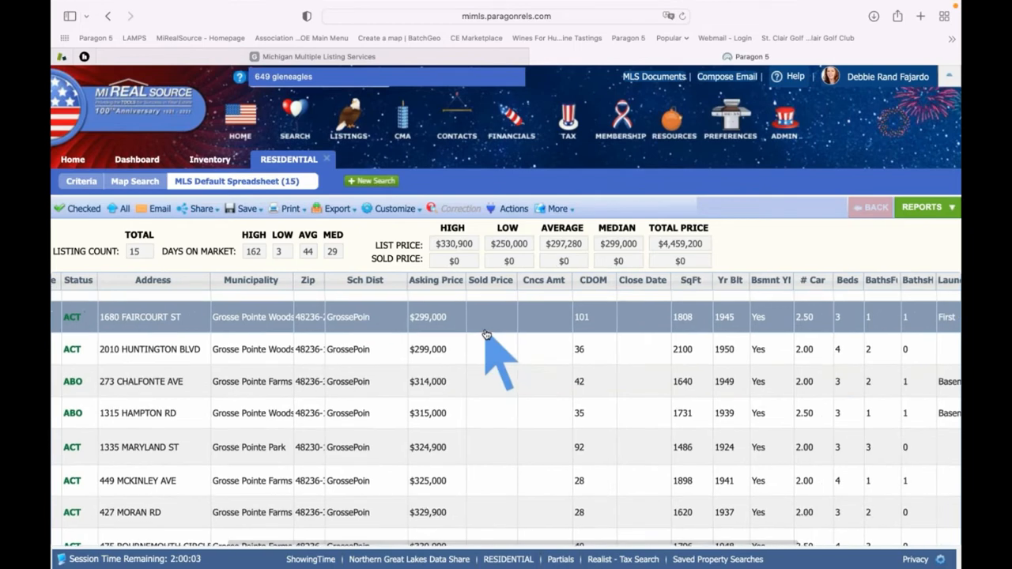
pyautogui.click(594, 285)
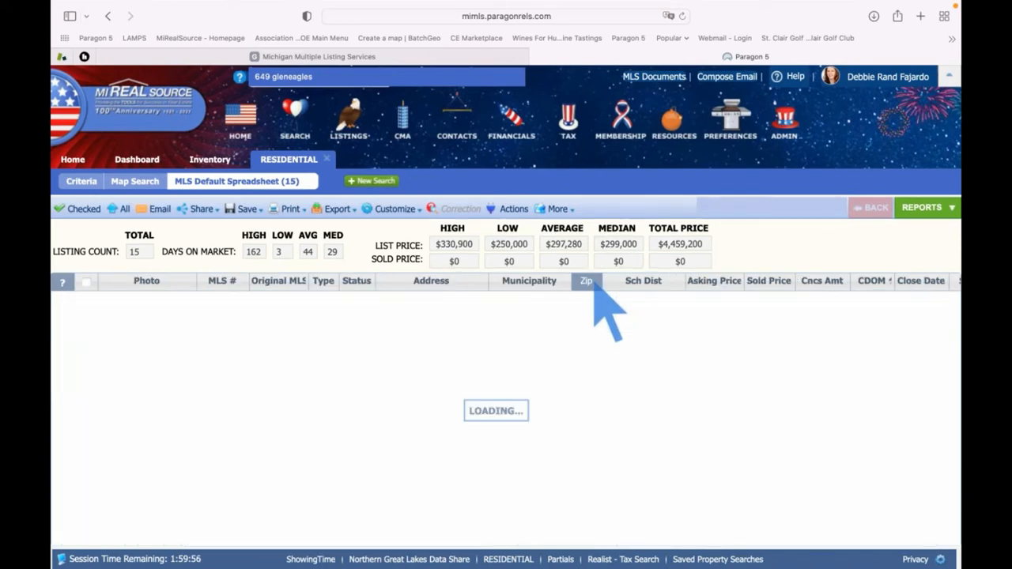
pyautogui.hscroll(3, 613, 352)
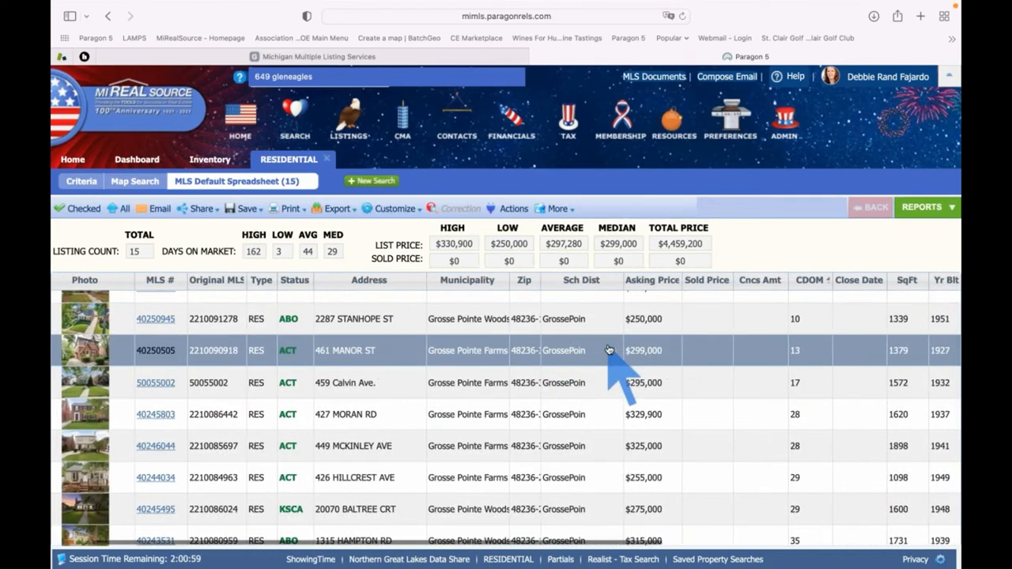
pyautogui.scroll(1, 738, 361)
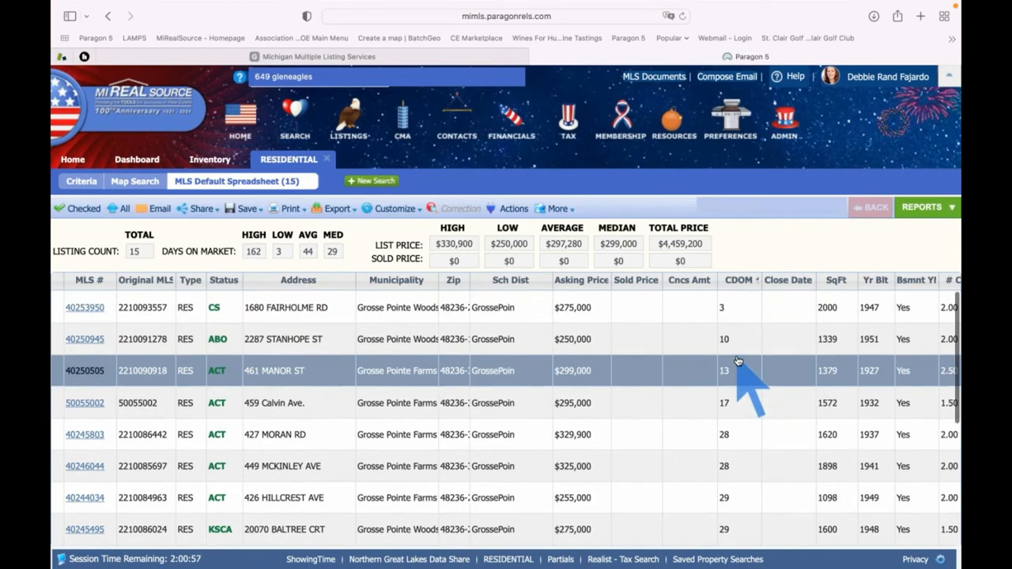
pyautogui.click(742, 281)
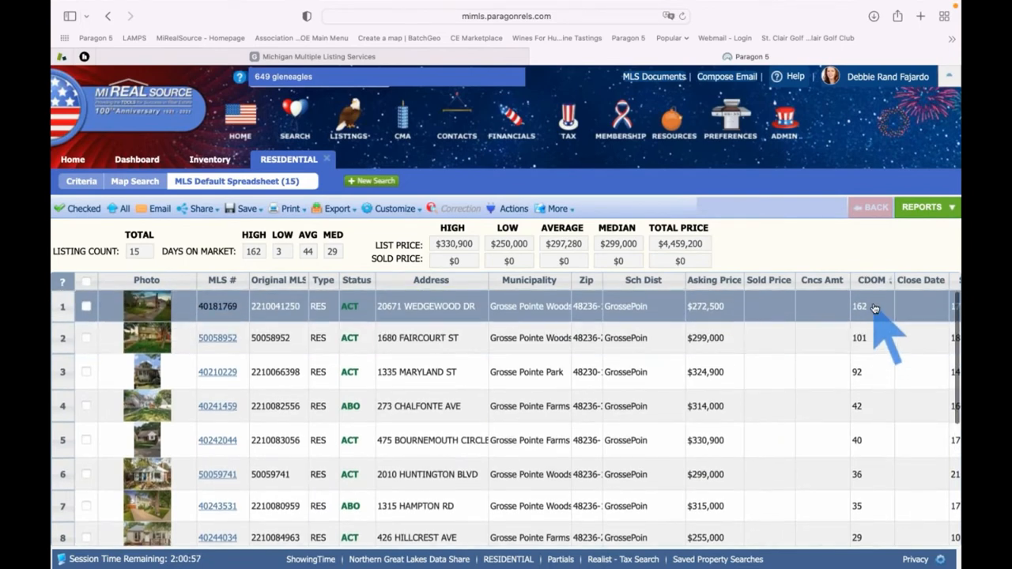
pyautogui.click(870, 373)
pyautogui.click(869, 395)
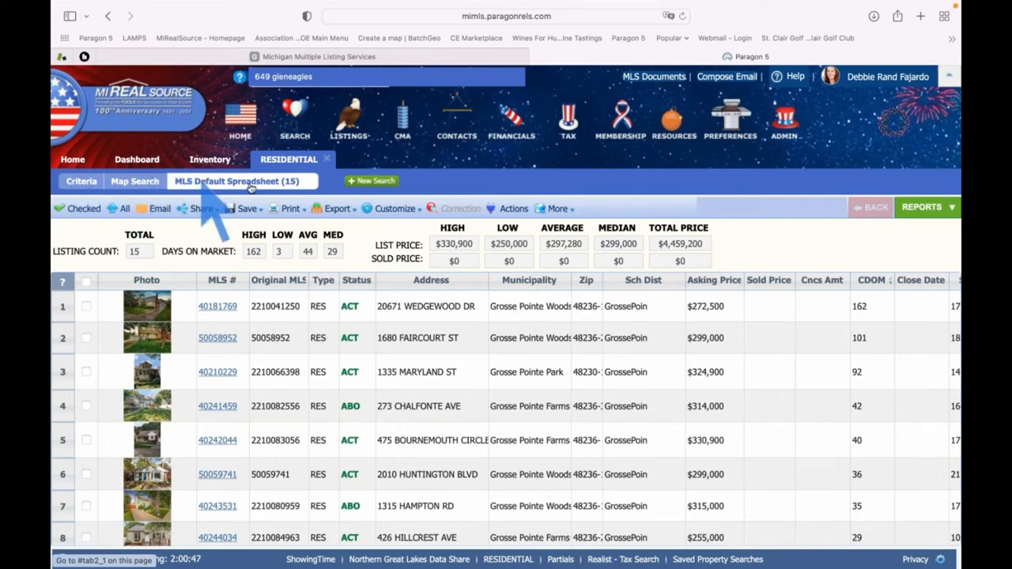
# Return to the criteria form and bring the Days on Market fields under Secondary Criteria into view
pyautogui.click(79, 183)
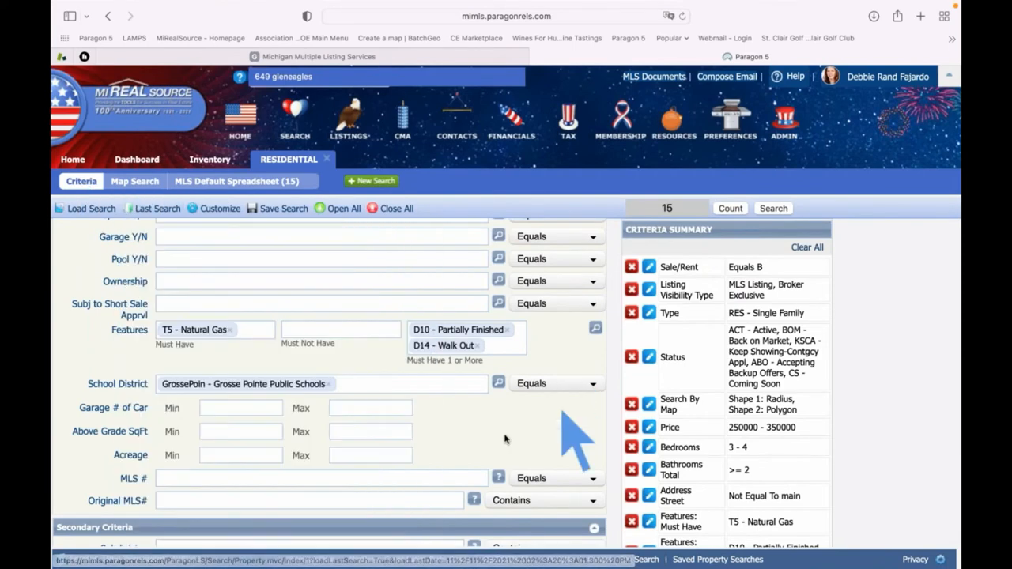
pyautogui.scroll(-4, 495, 425)
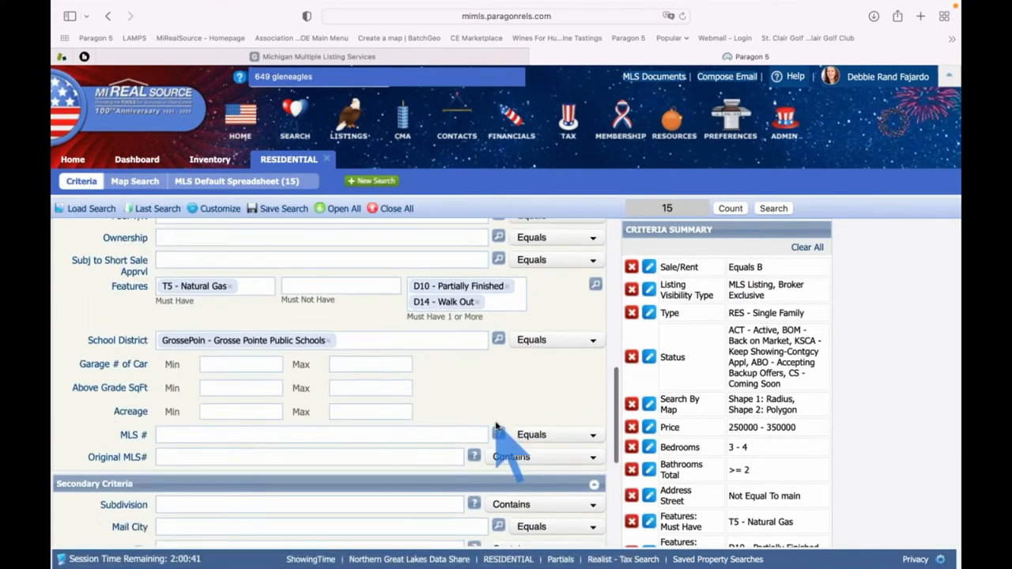
pyautogui.scroll(-3, 496, 425)
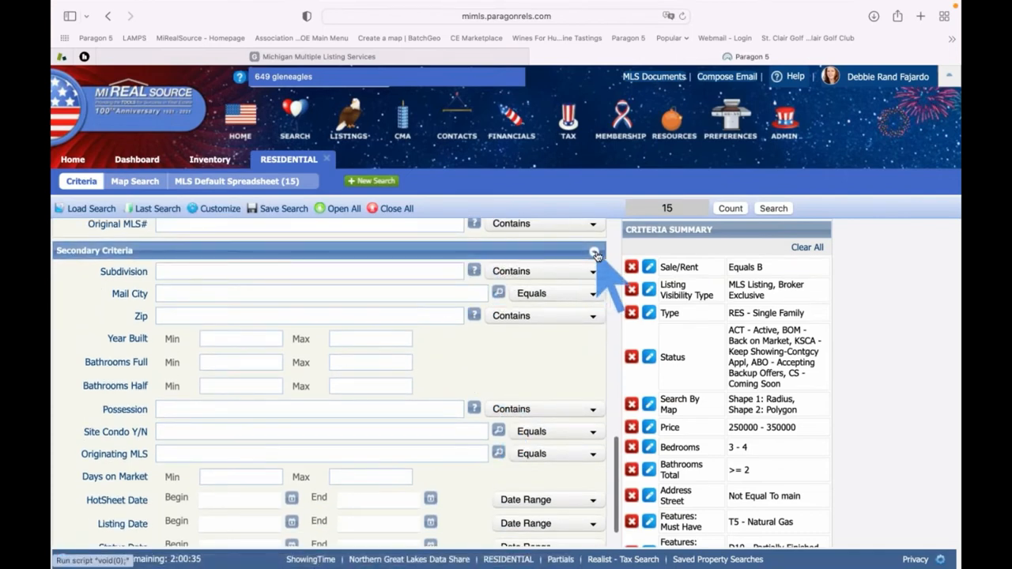
pyautogui.click(596, 254)
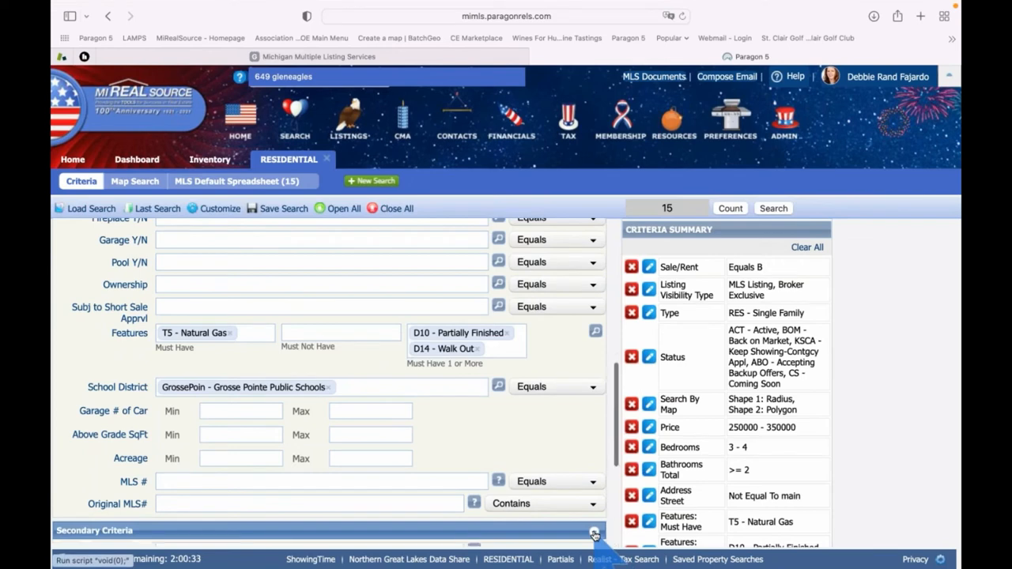
pyautogui.scroll(-5, 589, 512)
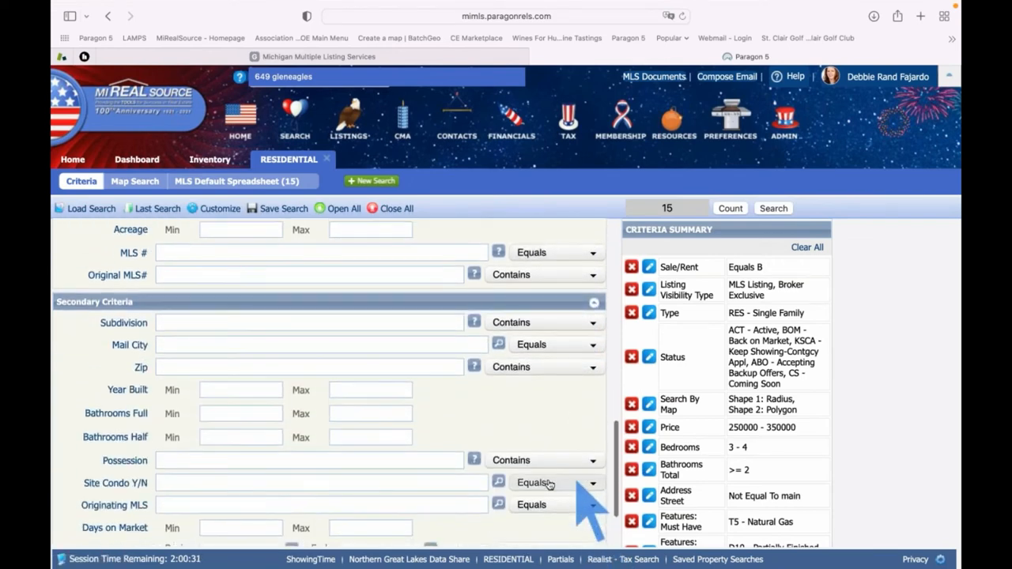
pyautogui.scroll(-3, 423, 395)
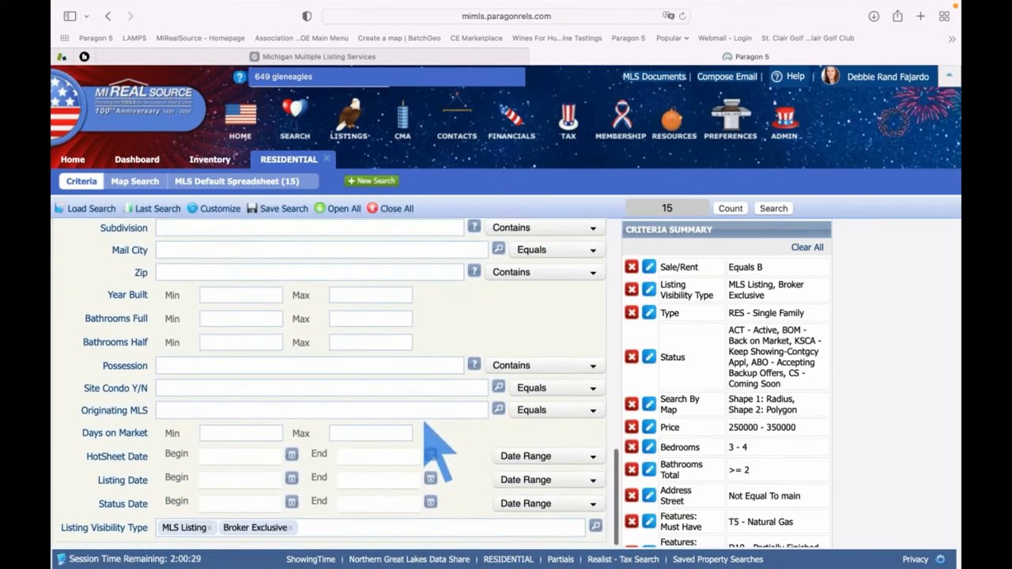
pyautogui.scroll(-2, 427, 427)
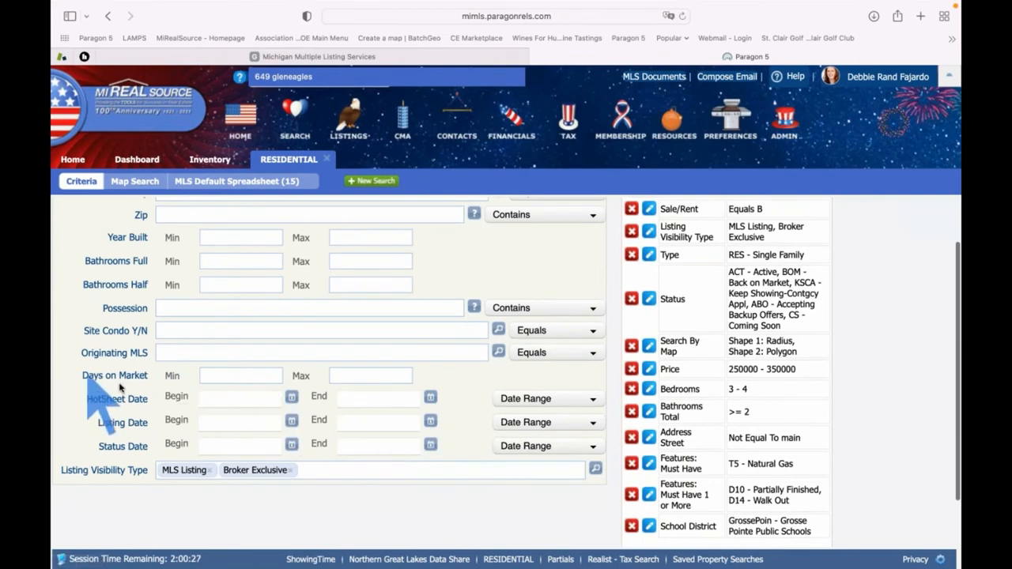
# Enter 30 as the minimum Days on Market and rerun the search
pyautogui.click(235, 376)
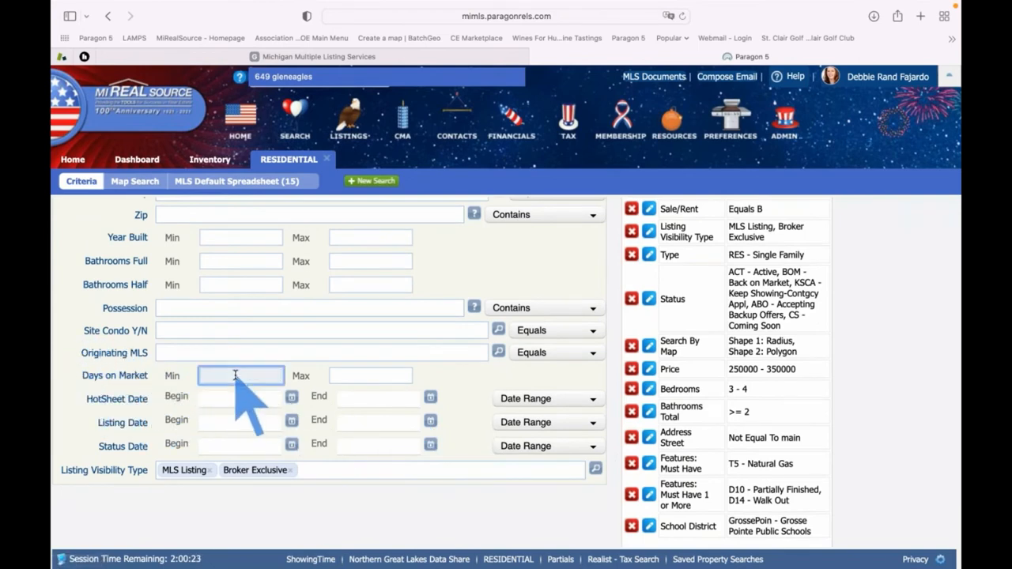
pyautogui.write('30')
pyautogui.press('Tab')
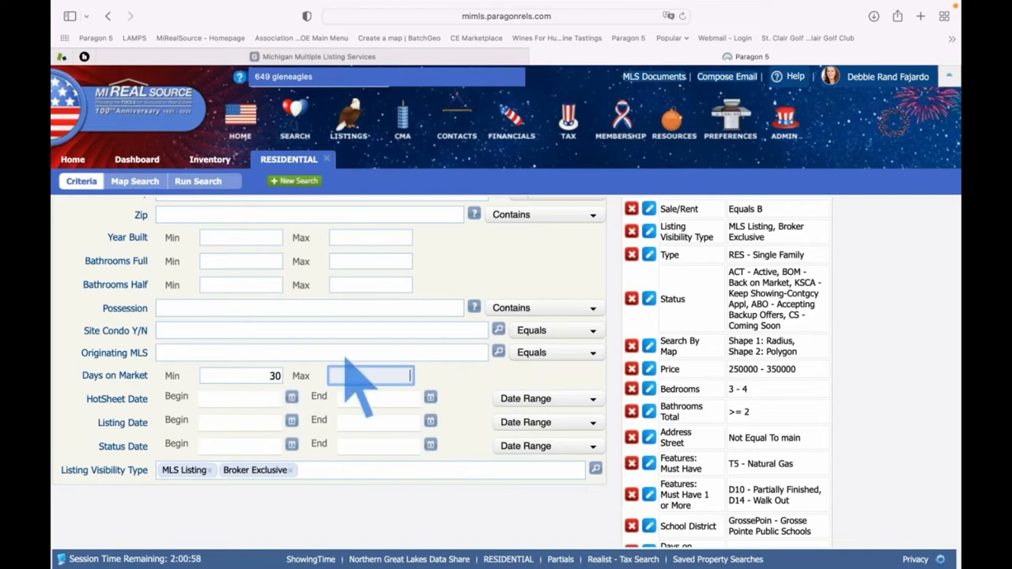
pyautogui.scroll(1, 514, 402)
pyautogui.scroll(3, 514, 401)
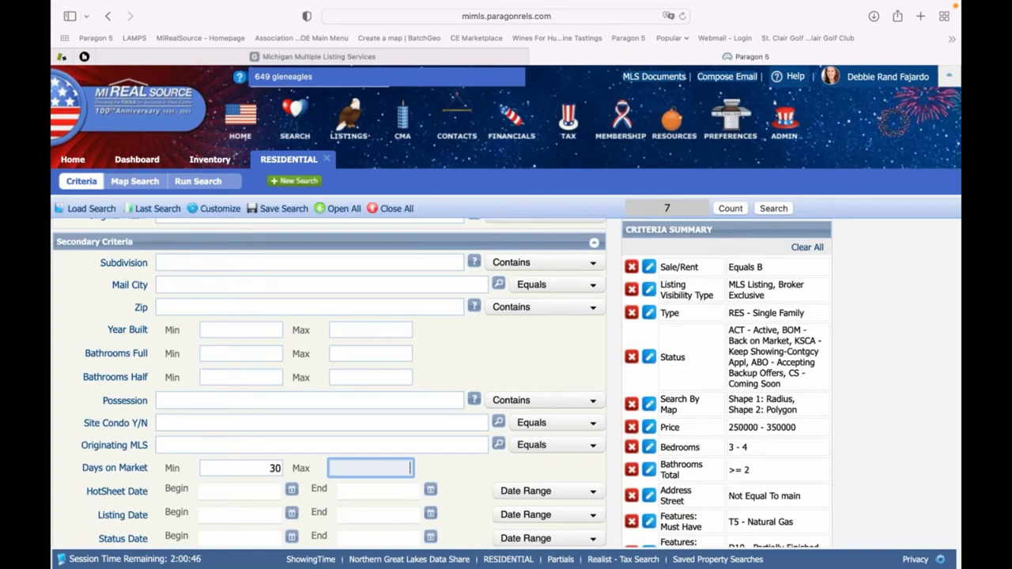
pyautogui.click(774, 209)
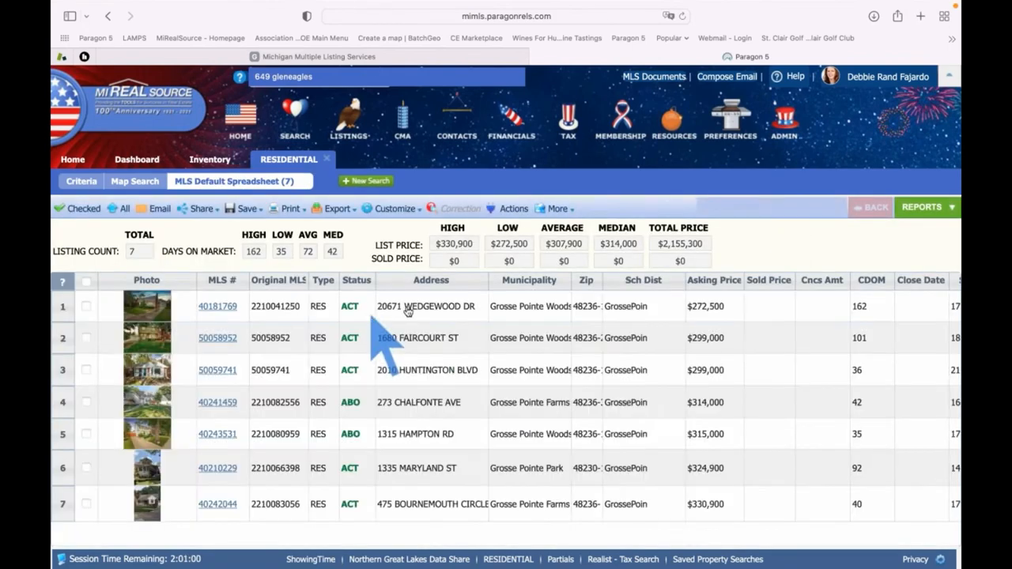
# Sort the 7 results by Asking Price, lowest first, starting at $272,500
pyautogui.click(708, 283)
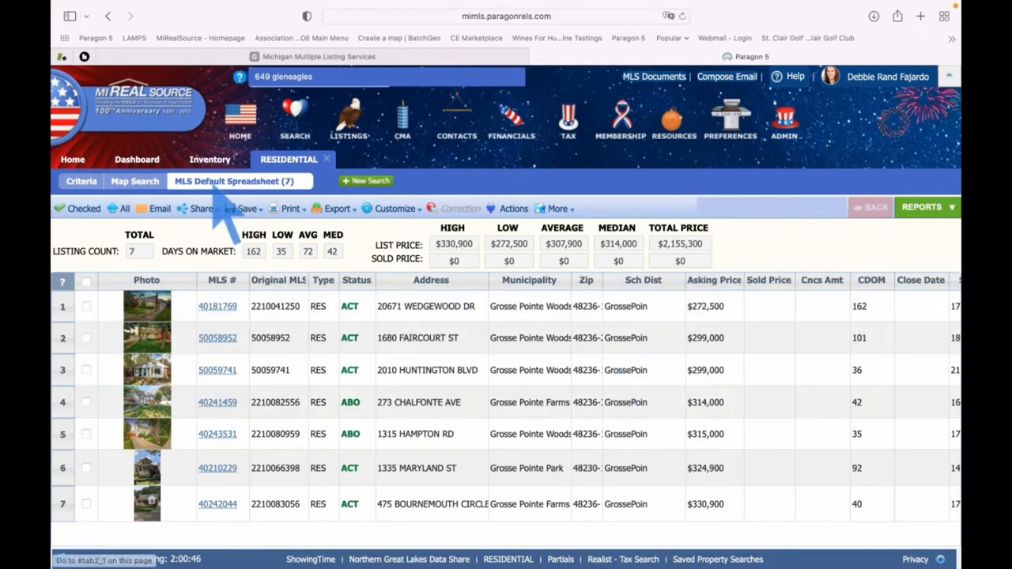
# Review the $250,000–$350,000 Grosse Pointe schools criteria and Criteria Summary on the form
pyautogui.click(83, 182)
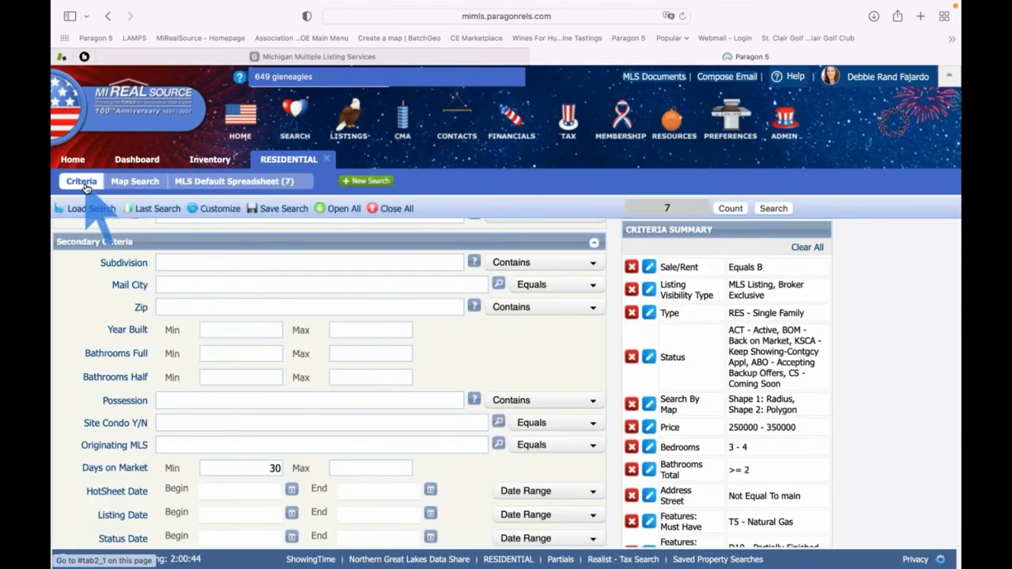
pyautogui.scroll(2, 245, 371)
pyautogui.scroll(10, 245, 373)
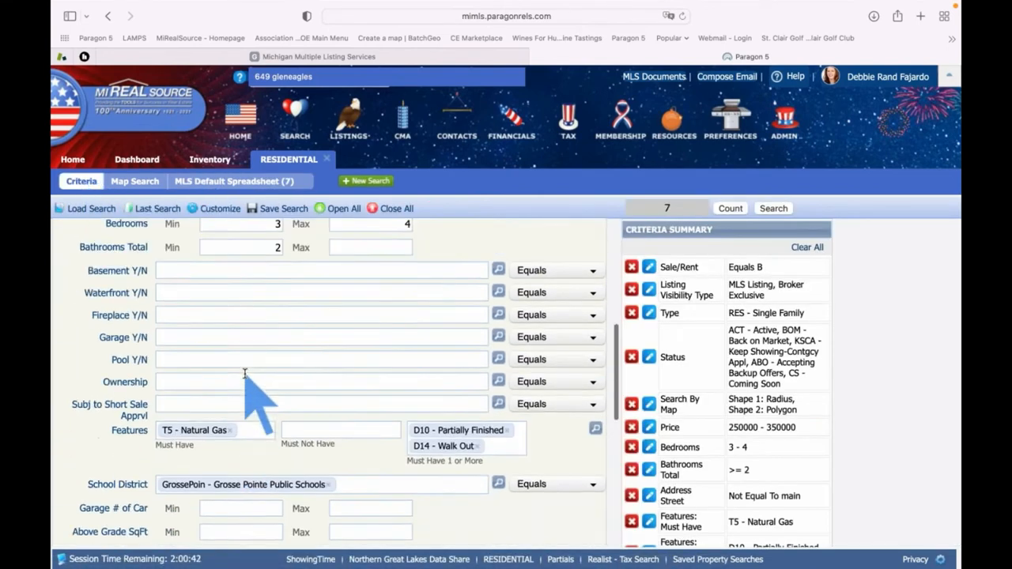
pyautogui.scroll(3, 246, 377)
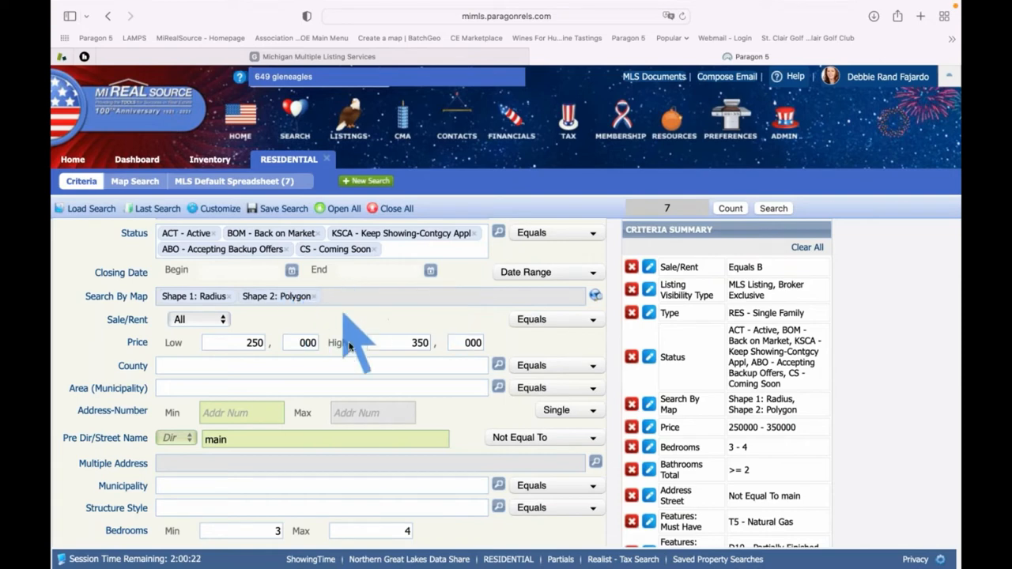
pyautogui.scroll(-5, 349, 345)
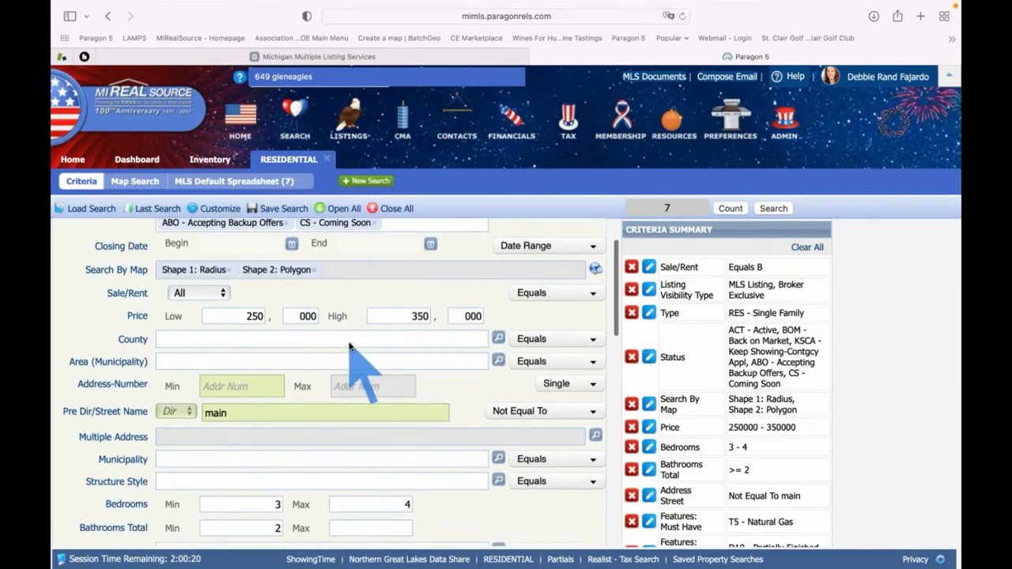
pyautogui.scroll(-4, 349, 345)
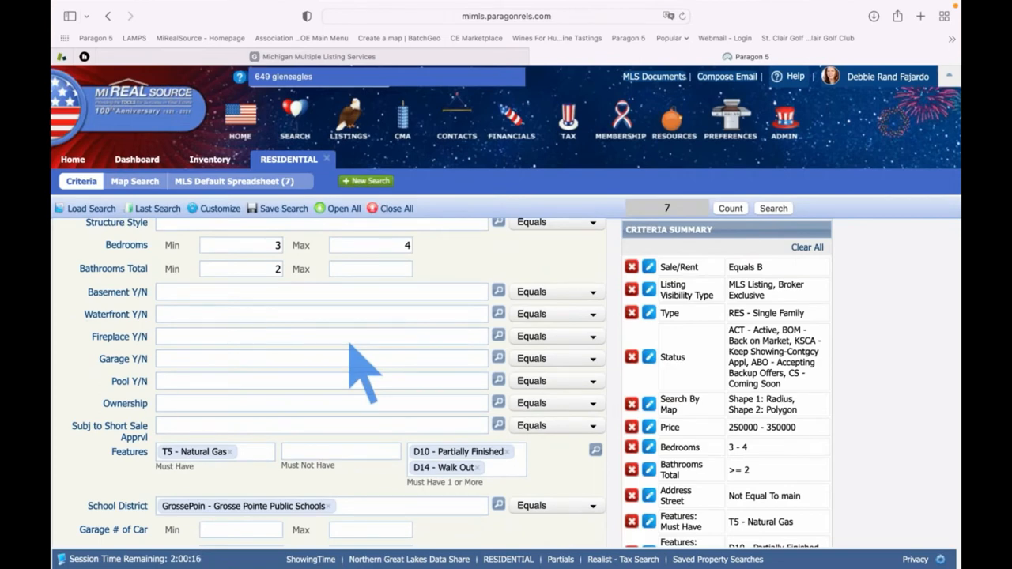
pyautogui.scroll(-5, 349, 345)
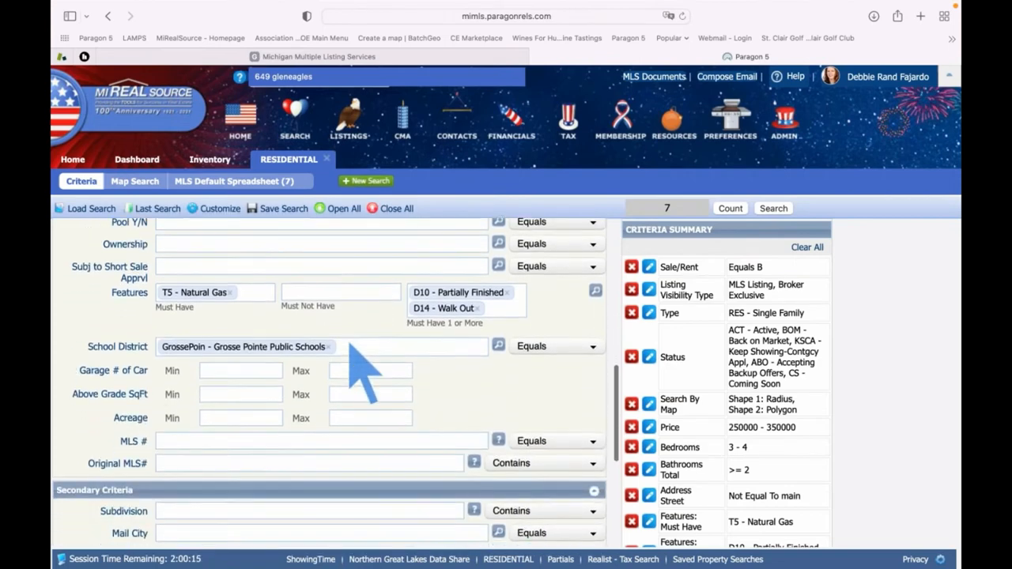
pyautogui.scroll(-5, 349, 345)
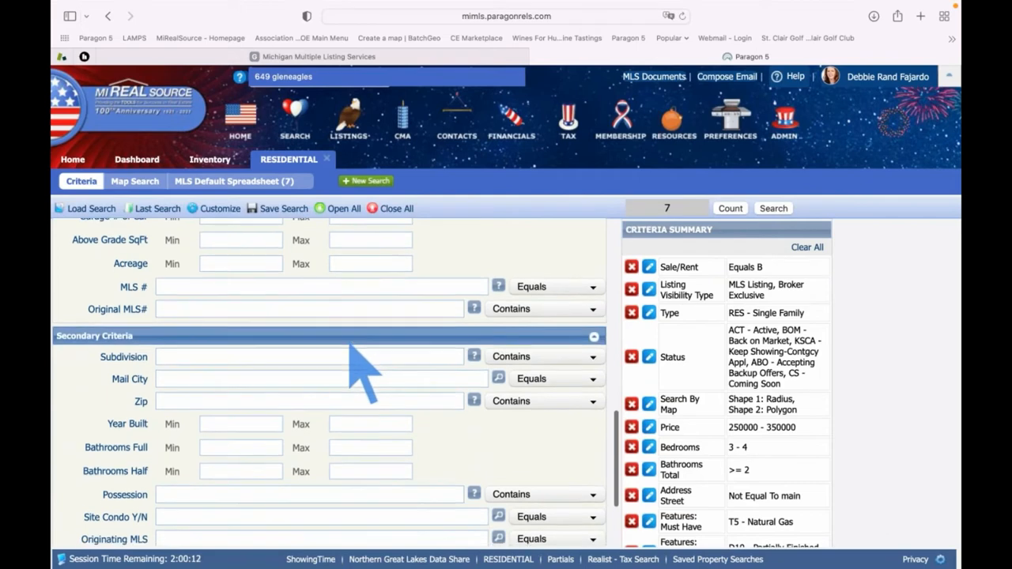
pyautogui.scroll(-3, 350, 345)
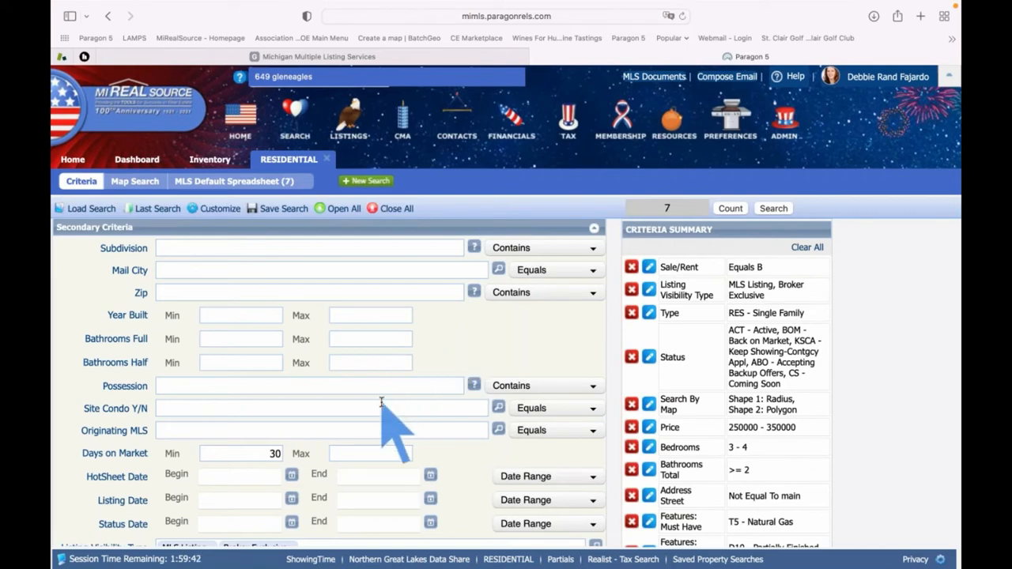
# Select the Site Condo Y/N field and bring up the Customize menu
pyautogui.scroll(-1, 381, 403)
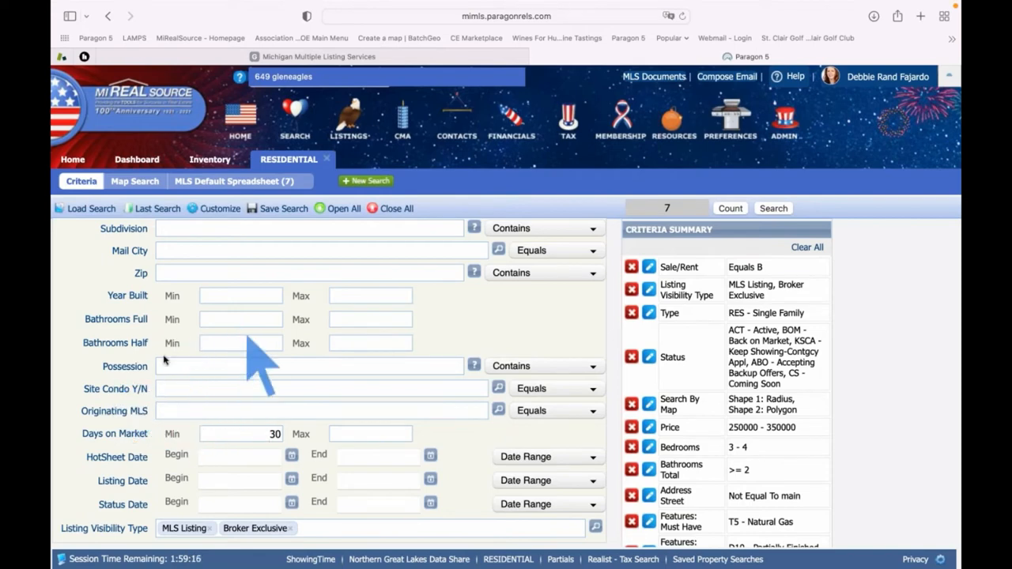
pyautogui.click(227, 388)
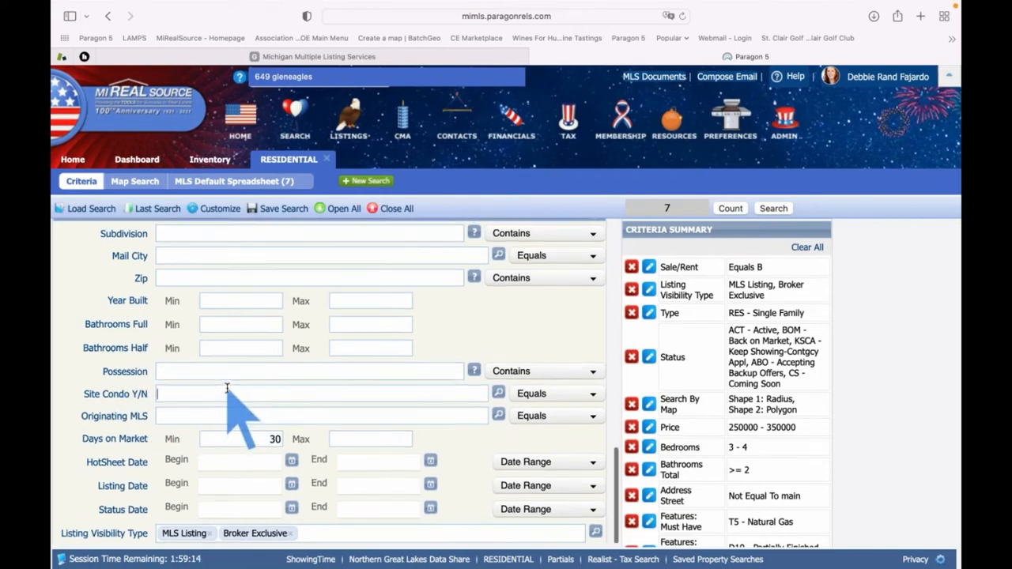
pyautogui.scroll(1, 230, 391)
pyautogui.click(216, 210)
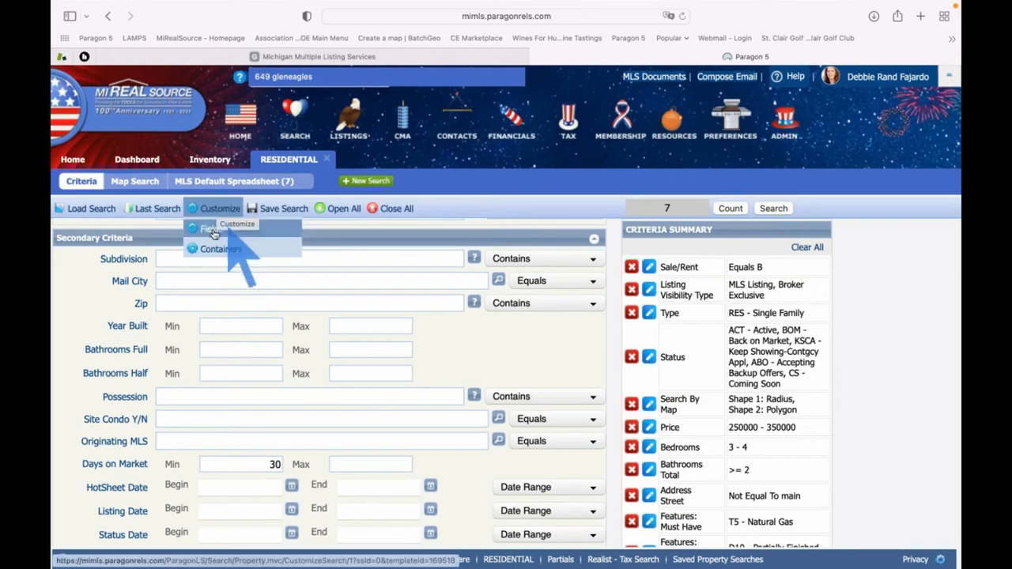
# In the Fields dialog, remove Site Condo Y/N from the Secondary Criteria container
pyautogui.click(211, 231)
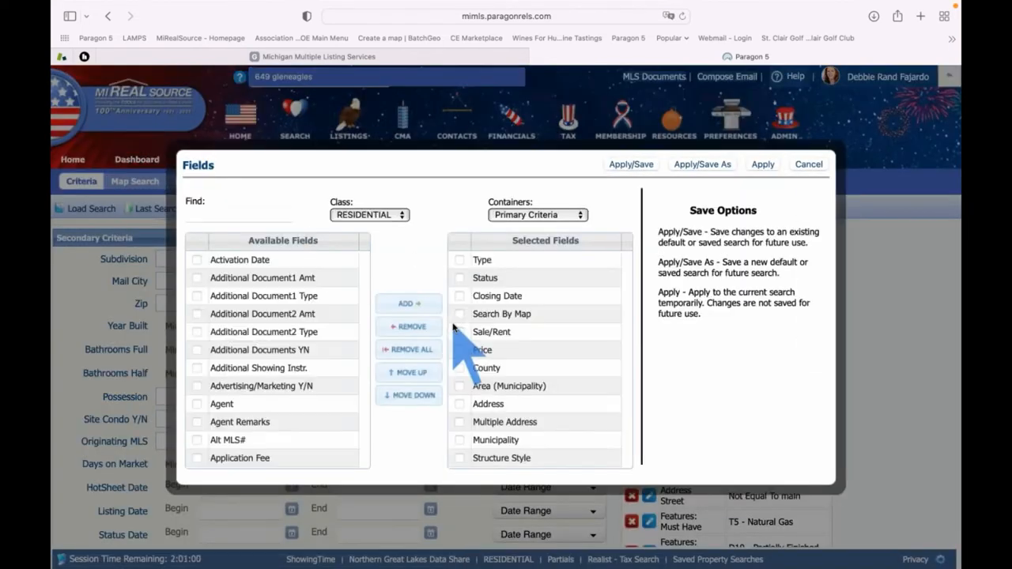
pyautogui.click(579, 215)
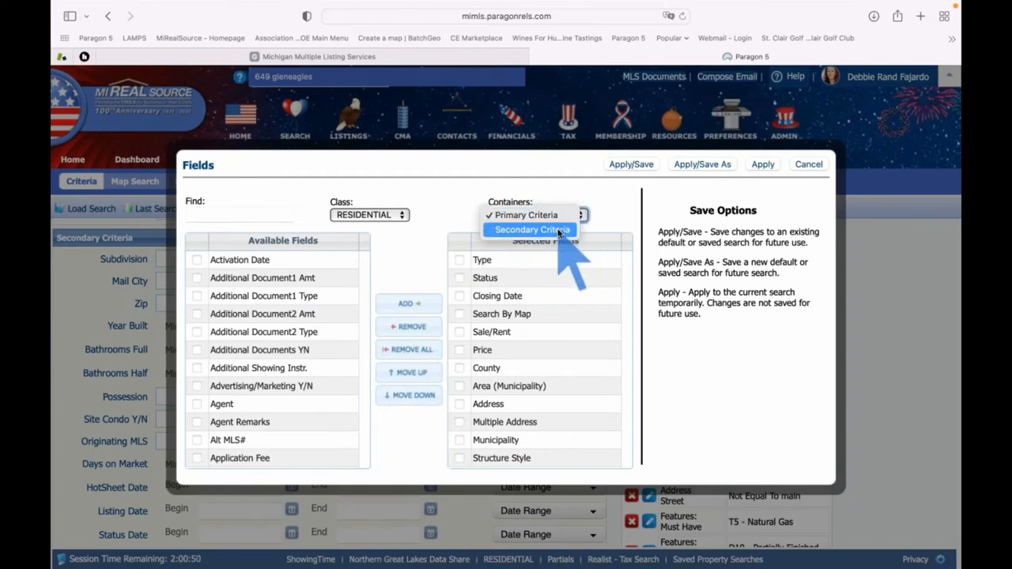
pyautogui.click(558, 230)
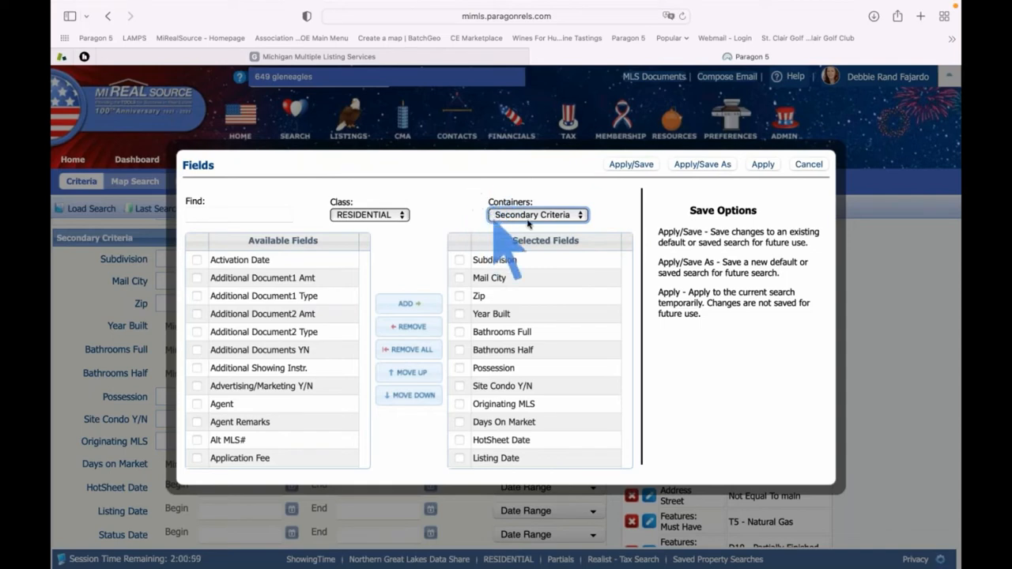
pyautogui.click(461, 385)
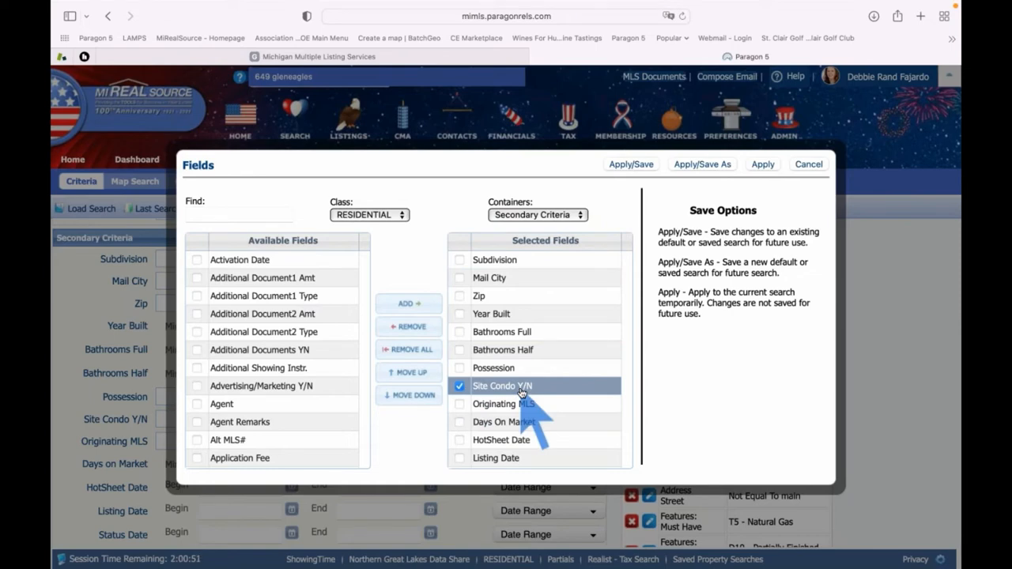
pyautogui.click(412, 327)
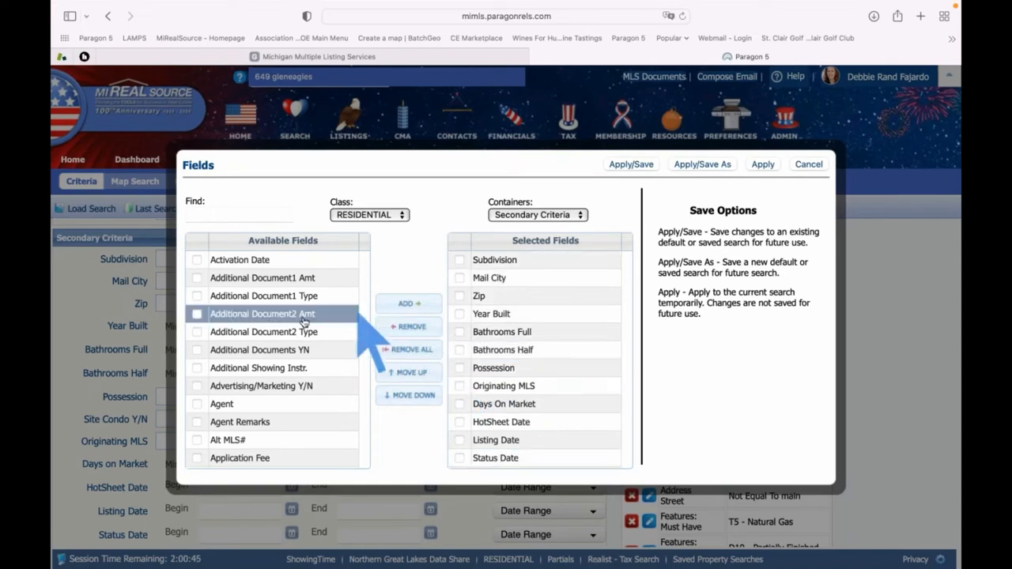
# Find 'site' and add Site Condo Y/N to the Primary Criteria fields
pyautogui.click(221, 214)
pyautogui.write('site')
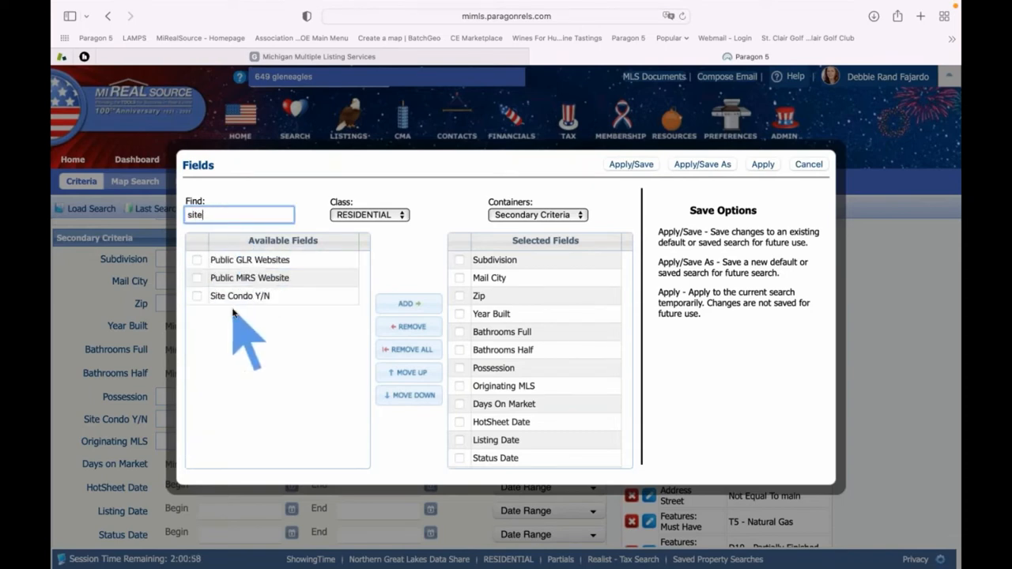
pyautogui.click(556, 212)
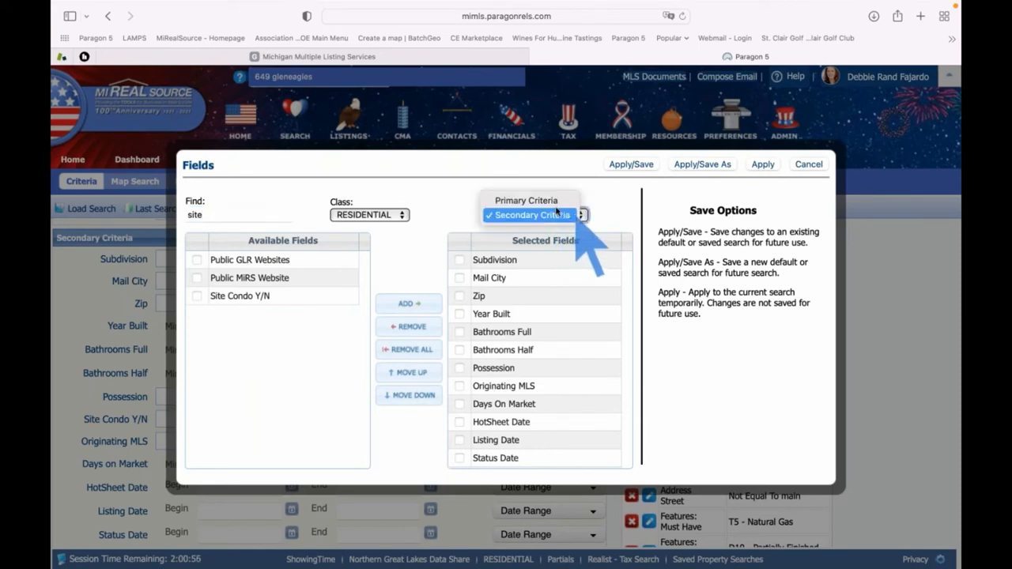
pyautogui.click(552, 203)
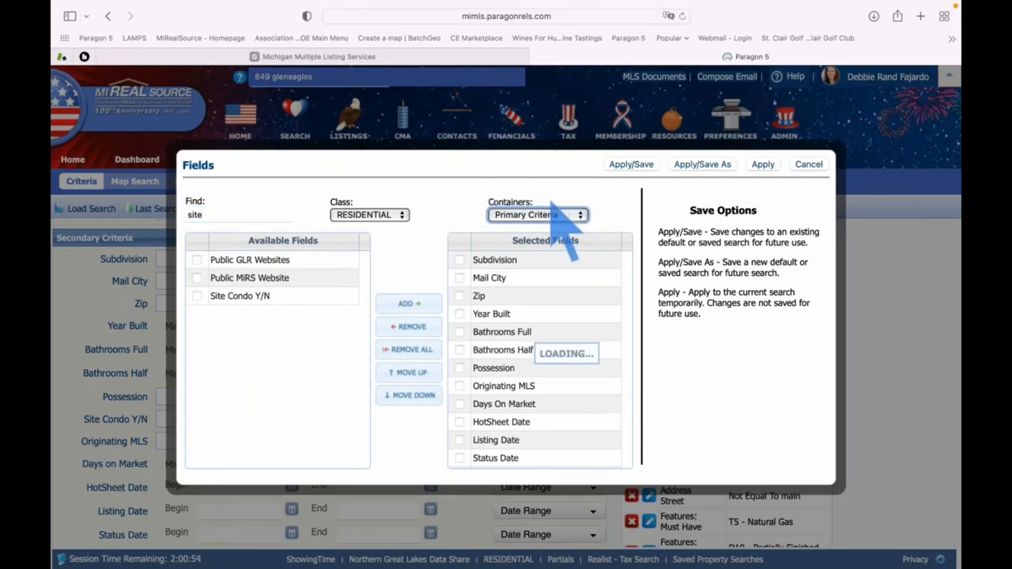
pyautogui.click(230, 297)
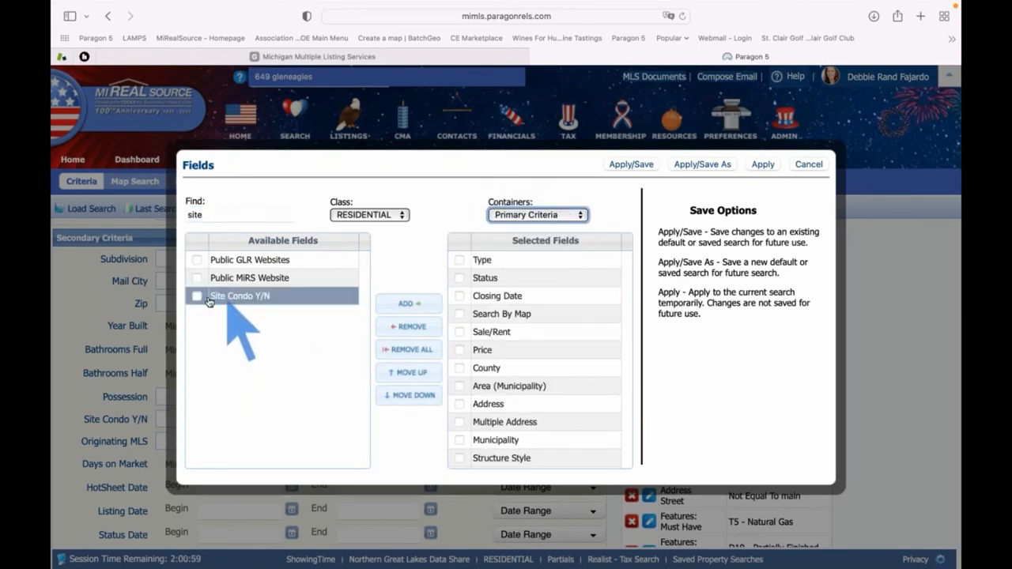
pyautogui.click(197, 297)
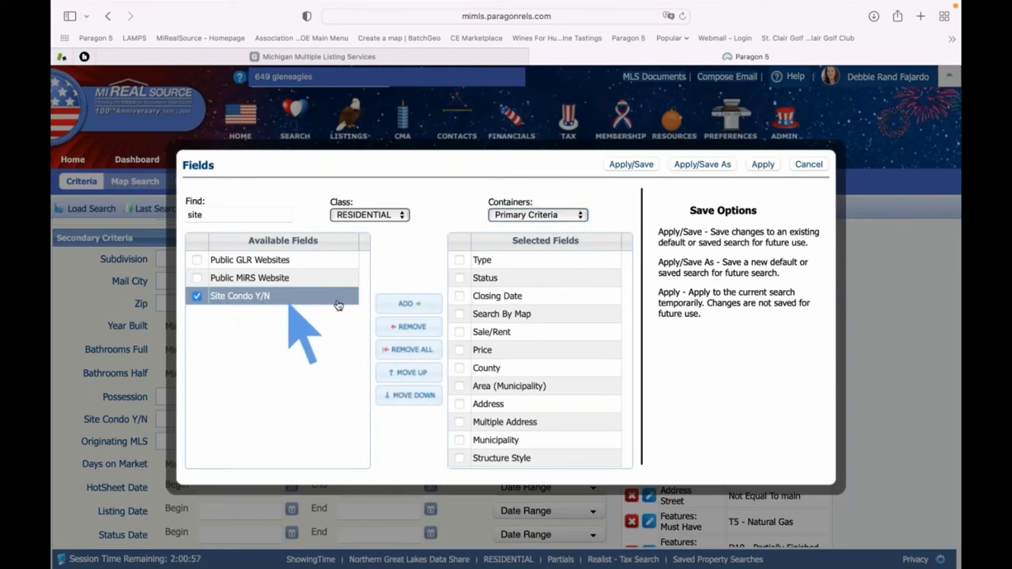
pyautogui.click(408, 304)
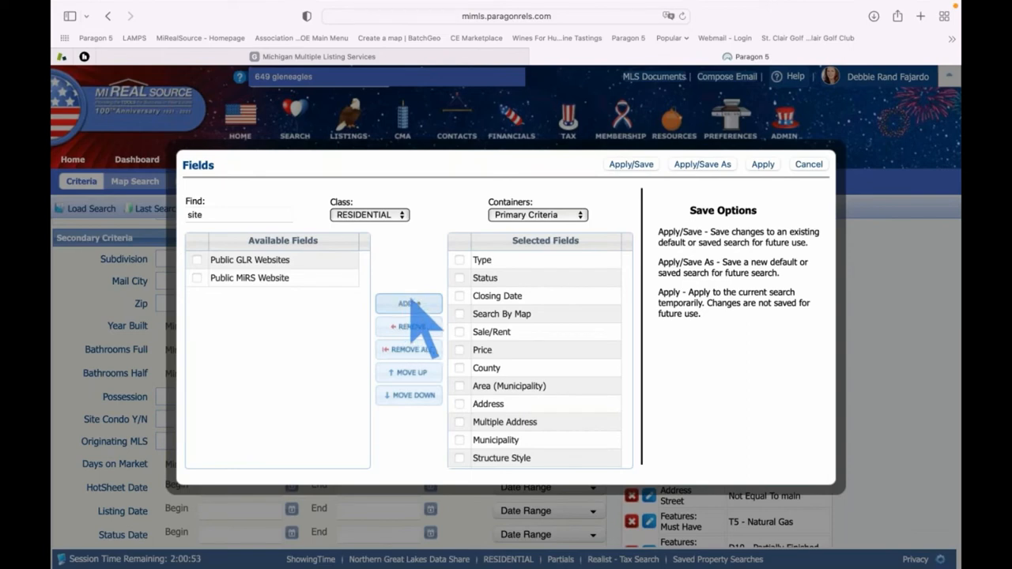
# Move Site Condo Y/N directly below Type and apply the updated layout
pyautogui.scroll(-3, 536, 336)
pyautogui.scroll(-5, 535, 340)
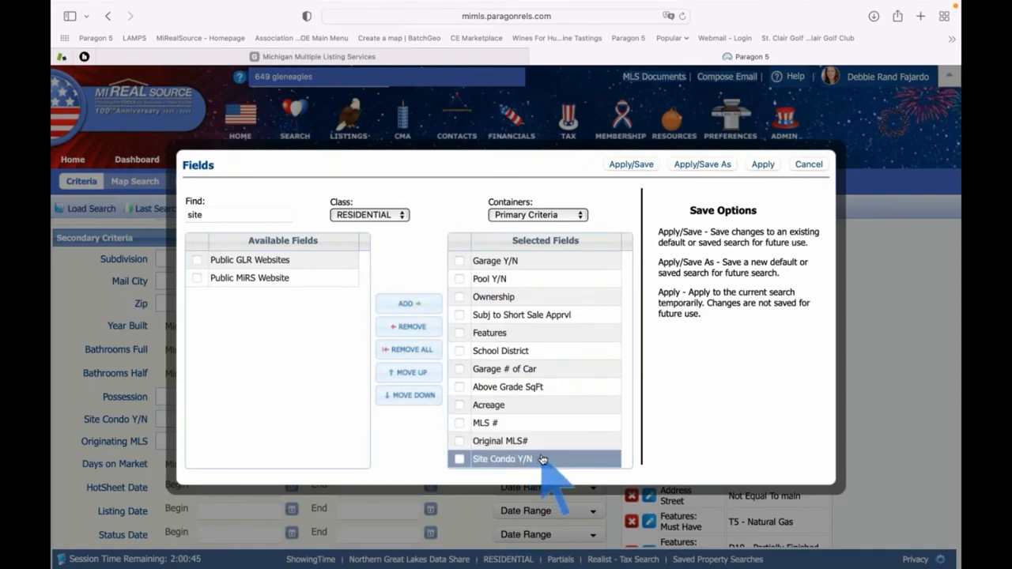
pyautogui.moveTo(546, 461); pyautogui.dragTo(566, 276)
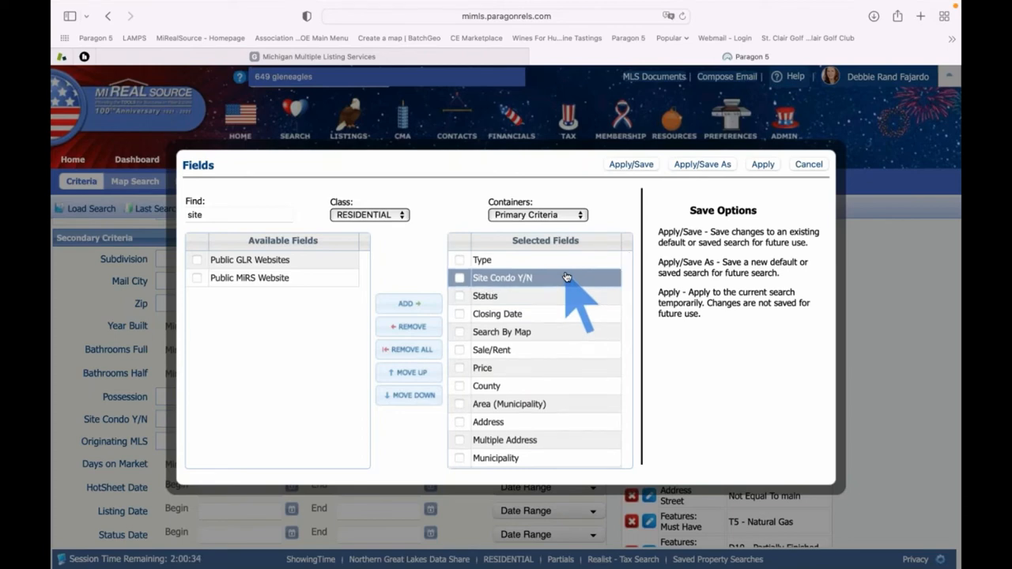
pyautogui.click(698, 165)
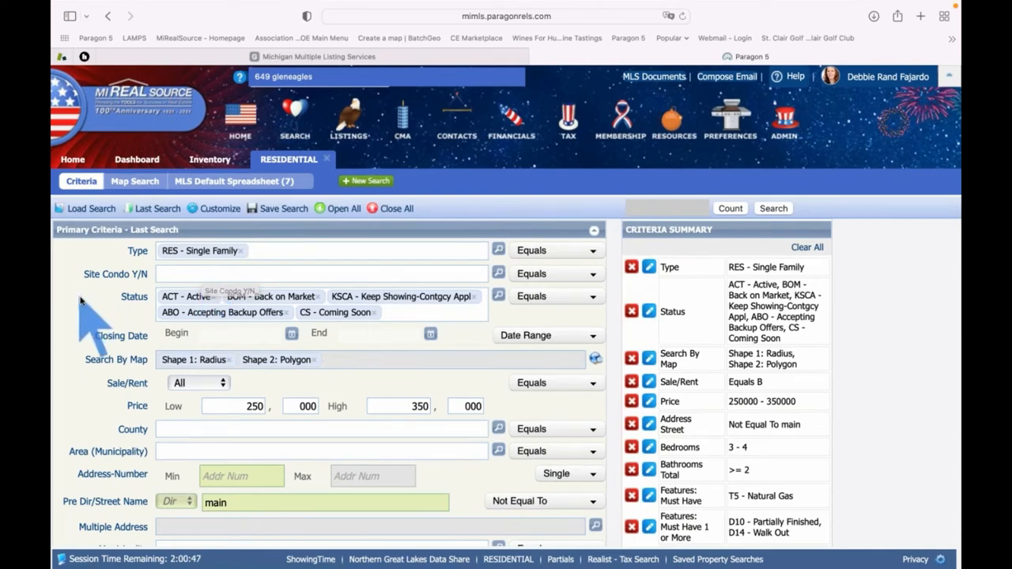
pyautogui.click(170, 274)
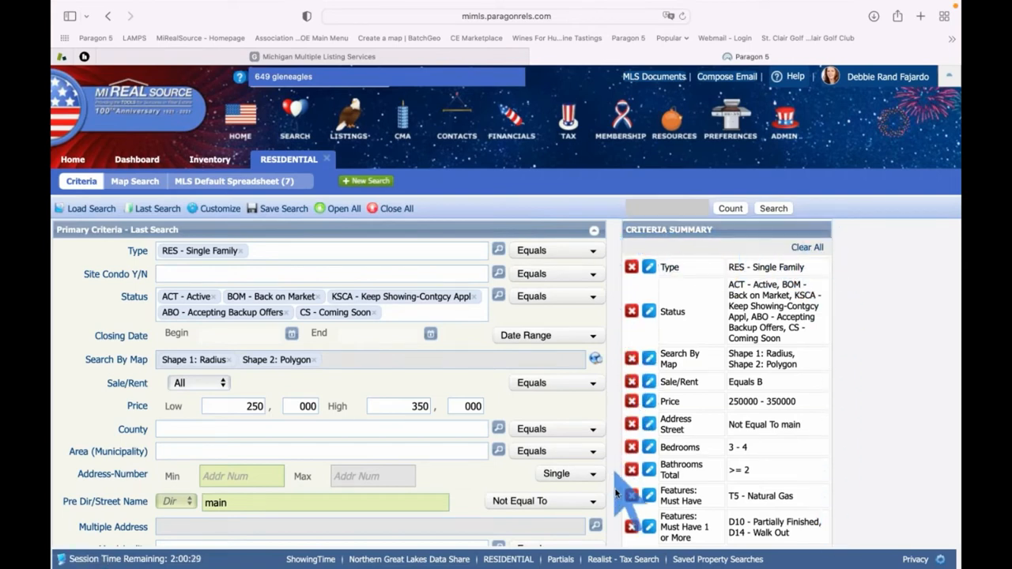
# Count the 7 matches and save the search as 'Last Search Site Condo'
pyautogui.click(731, 208)
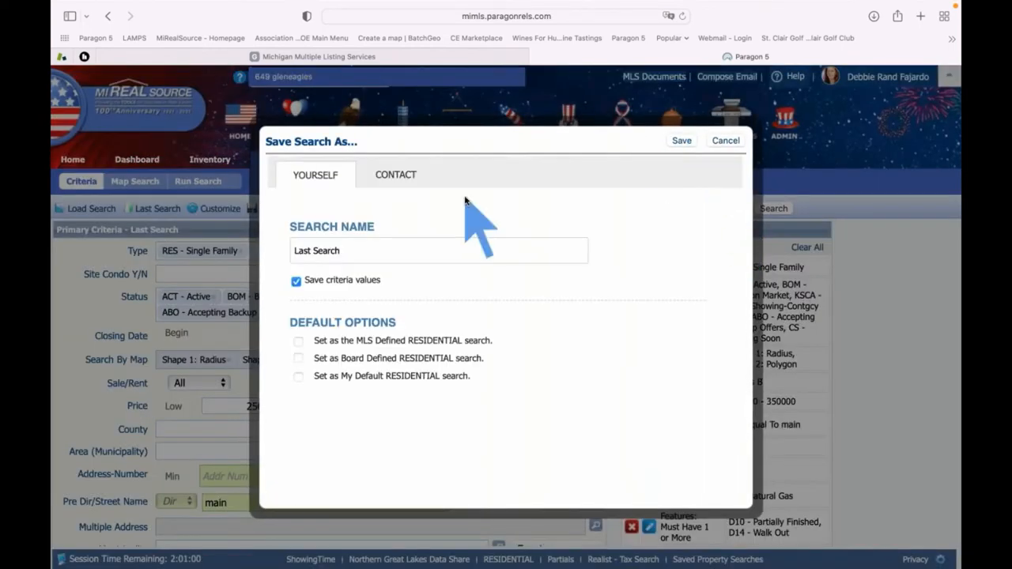
pyautogui.click(357, 250)
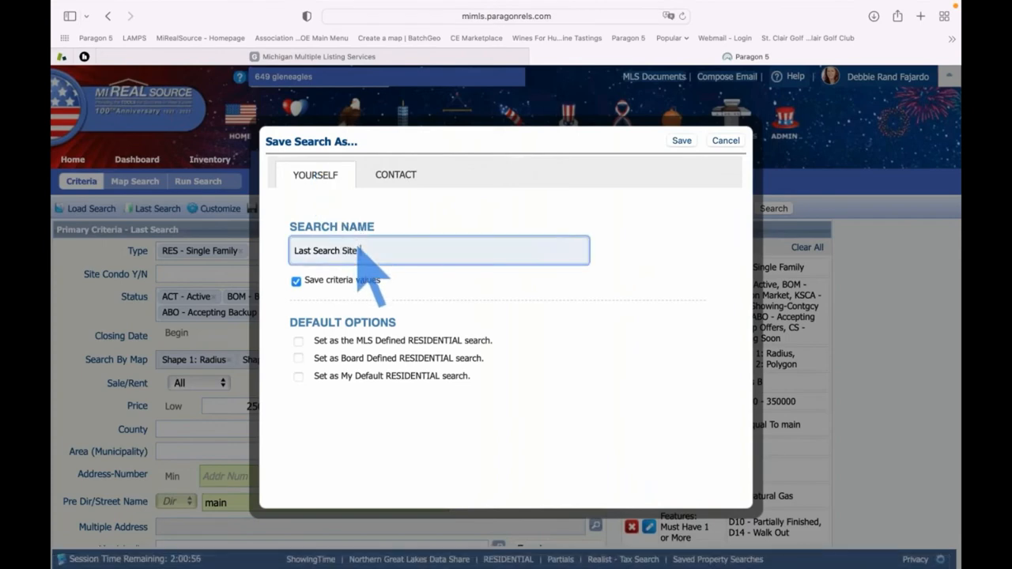
pyautogui.click(679, 140)
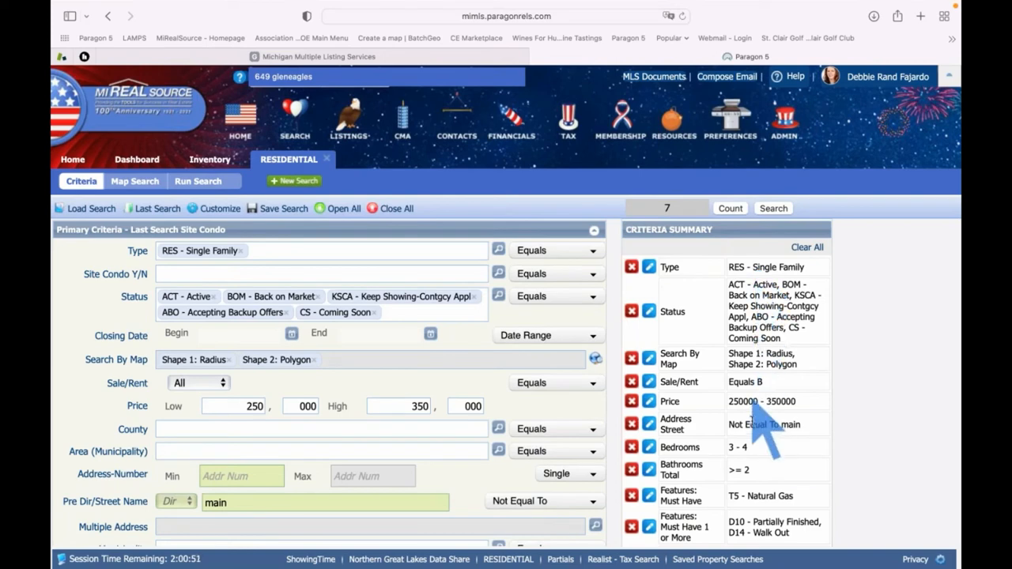
# Delete the 30-day Days on Market minimum from the Criteria Summary and return to the form's top
pyautogui.scroll(-3, 753, 425)
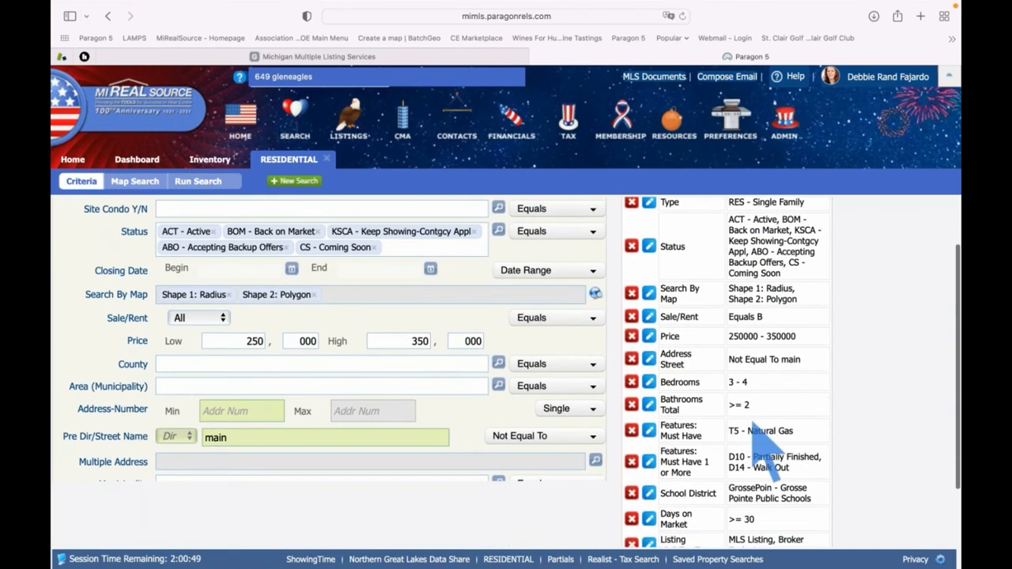
pyautogui.scroll(3, 754, 424)
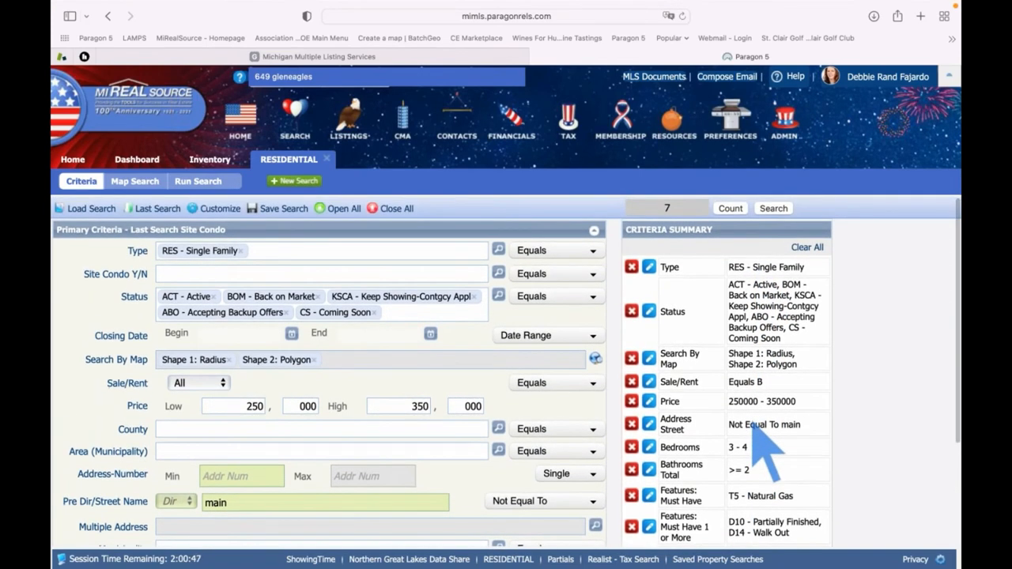
pyautogui.scroll(-5, 754, 424)
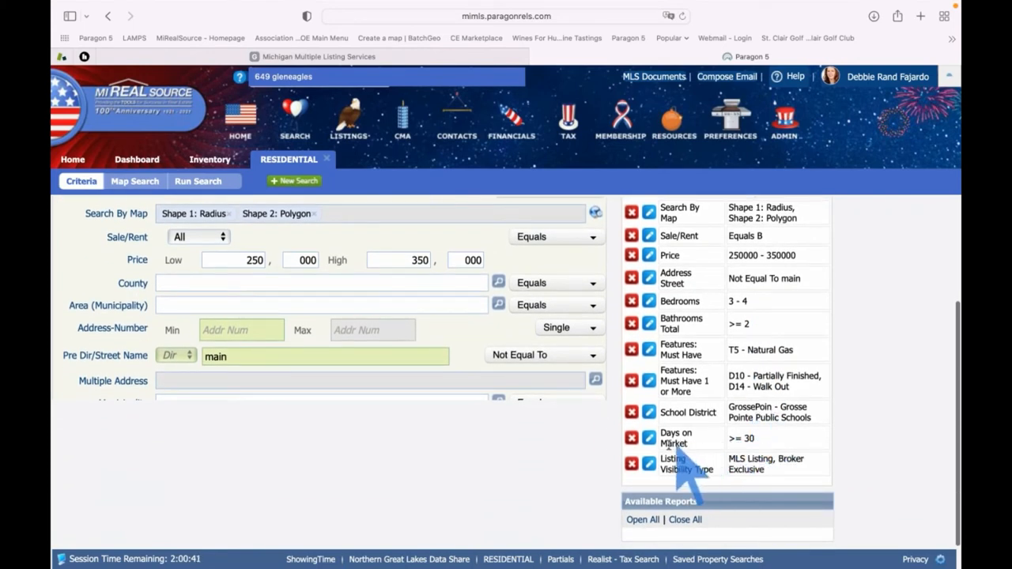
pyautogui.click(649, 437)
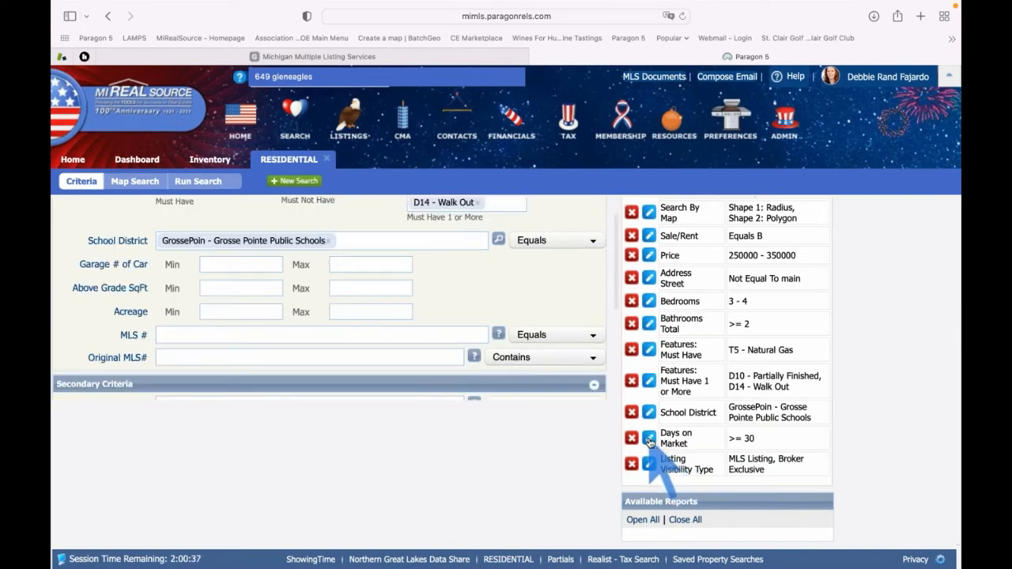
pyautogui.scroll(-5, 439, 316)
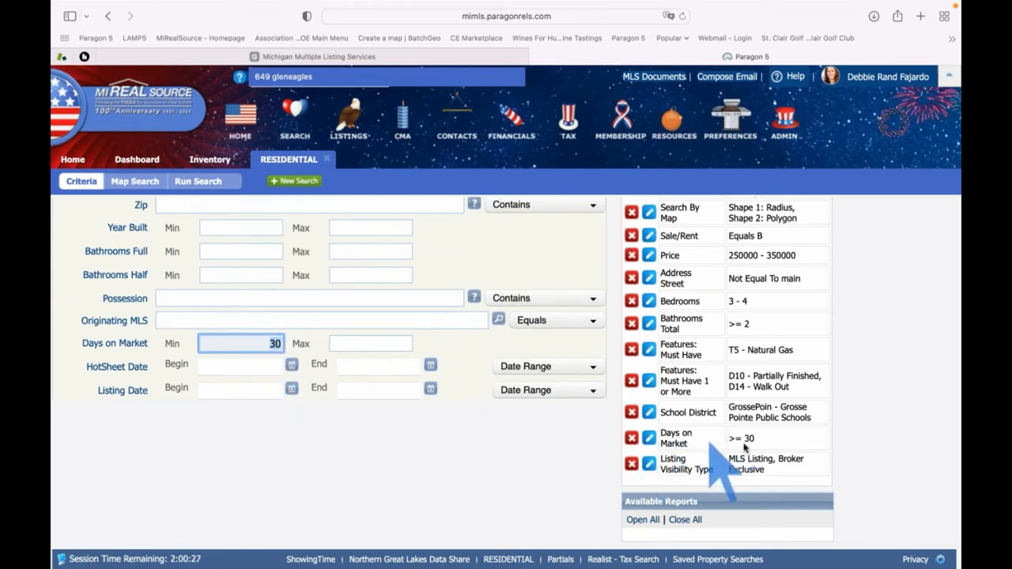
pyautogui.click(632, 439)
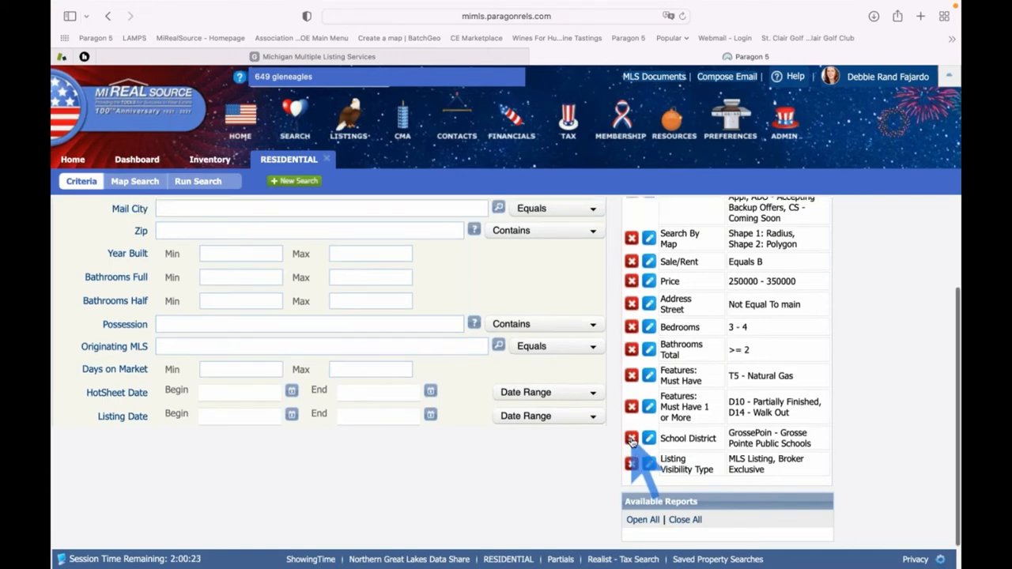
pyautogui.scroll(3, 719, 423)
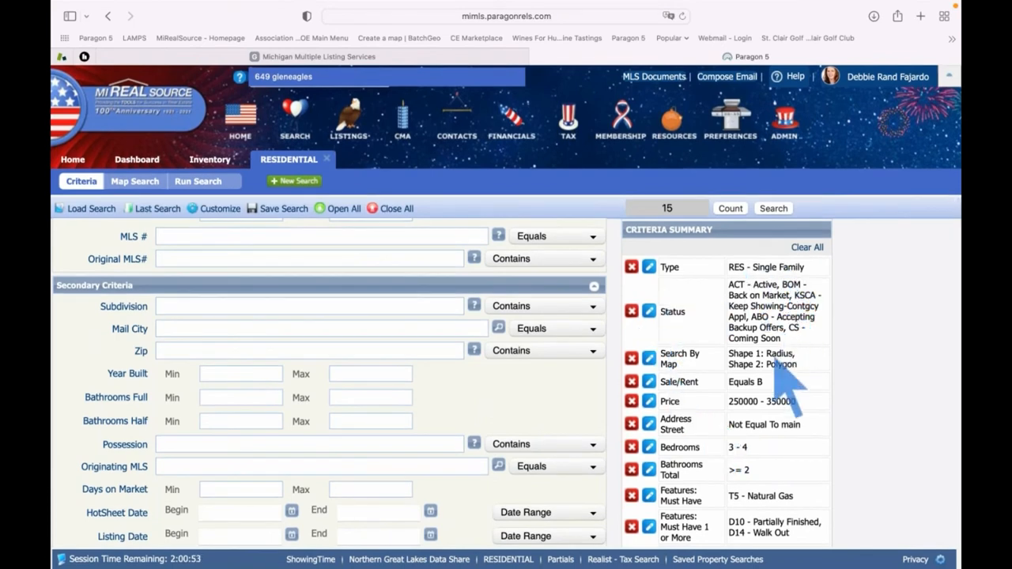
pyautogui.scroll(-2, 755, 451)
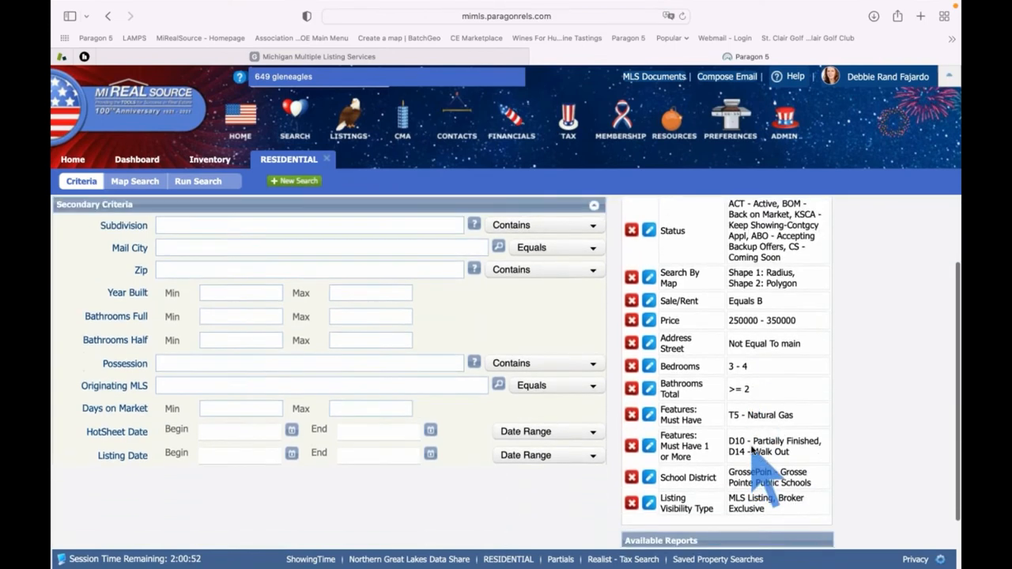
pyautogui.scroll(2, 752, 447)
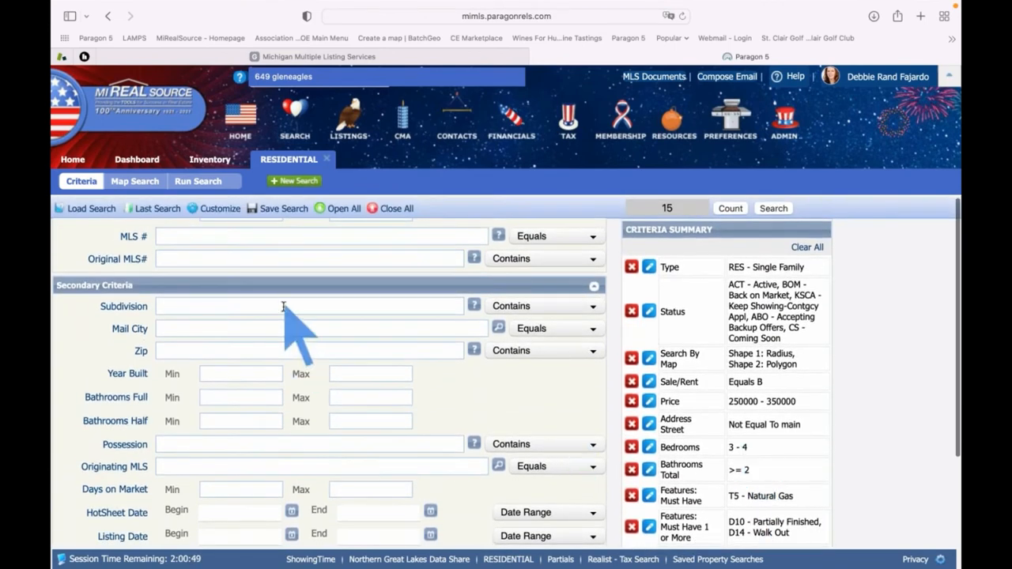
pyautogui.scroll(5, 271, 394)
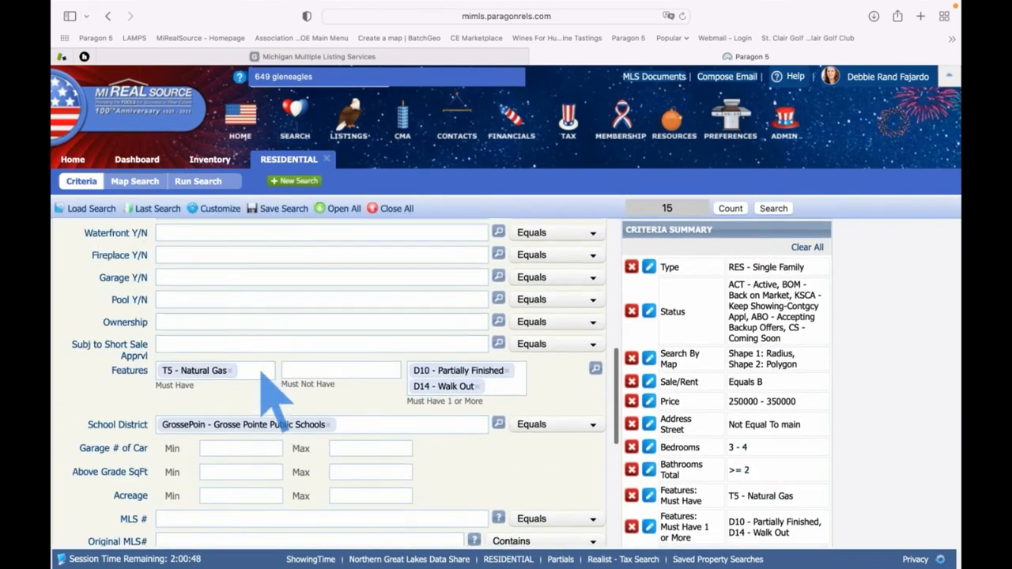
pyautogui.scroll(5, 263, 378)
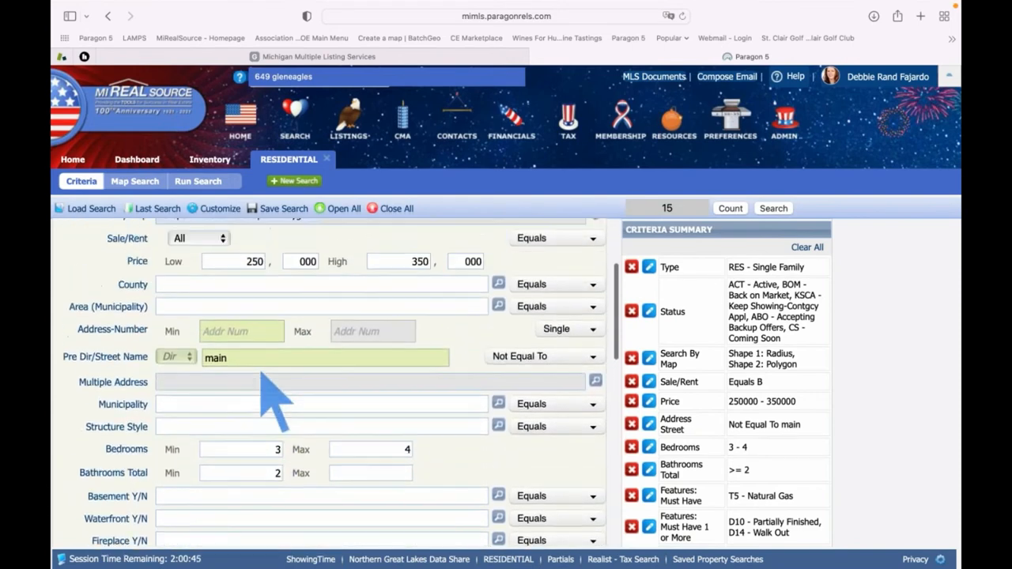
pyautogui.scroll(3, 261, 377)
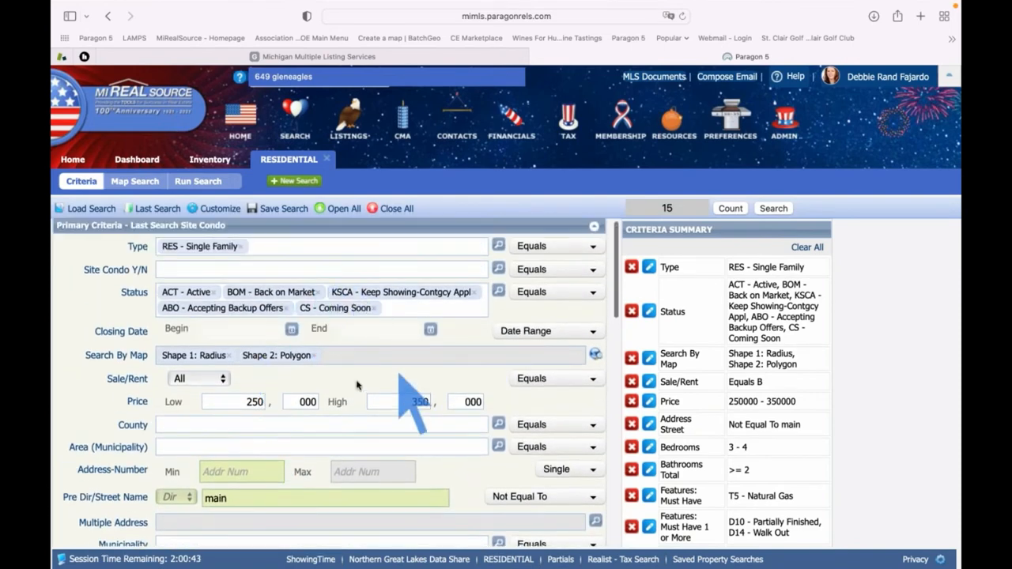
pyautogui.scroll(2, 357, 385)
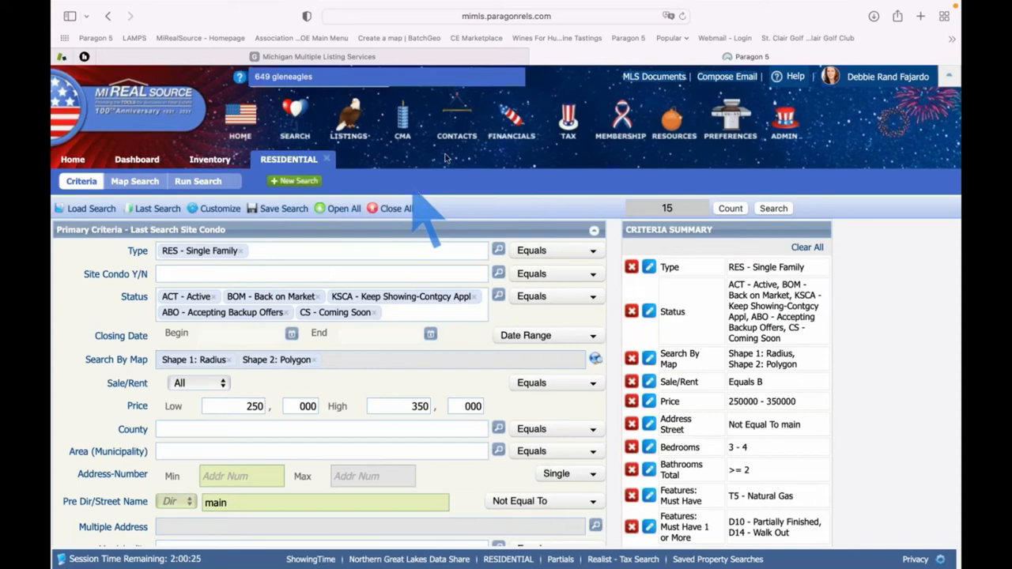
# Create a new contact and change its Collab Center searches from New Only to Agent Preview
pyautogui.click(455, 120)
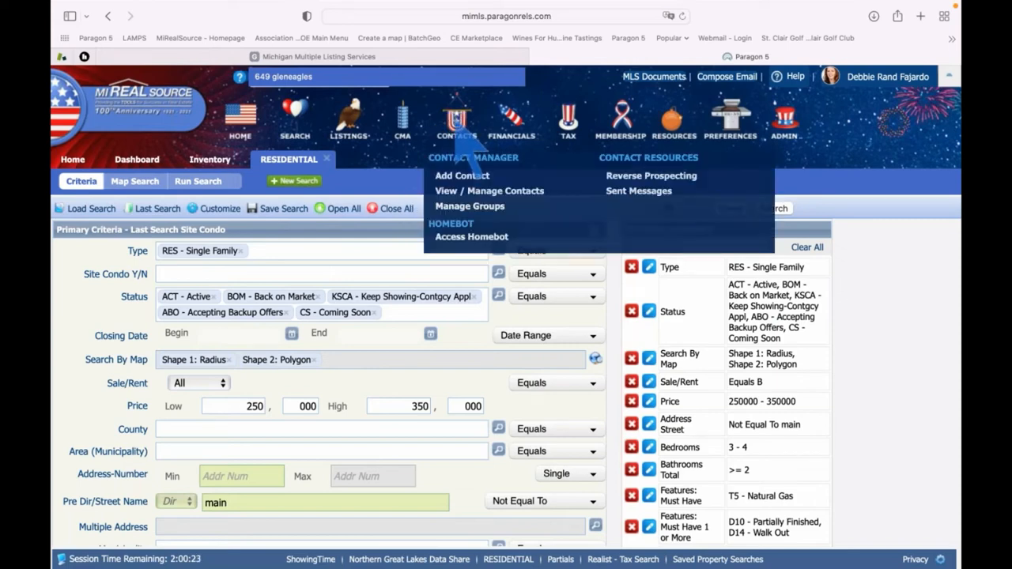
pyautogui.click(467, 176)
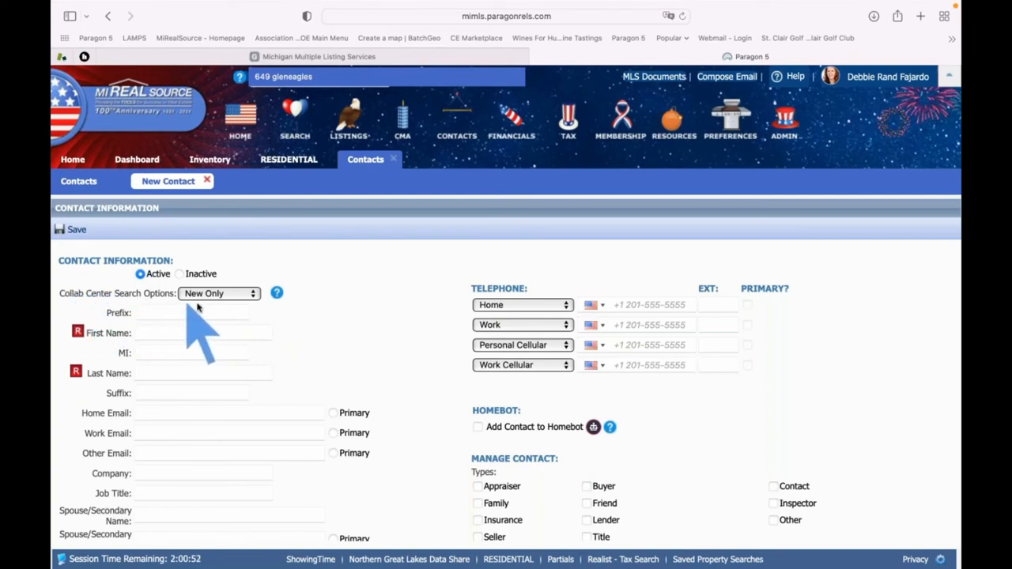
pyautogui.click(253, 295)
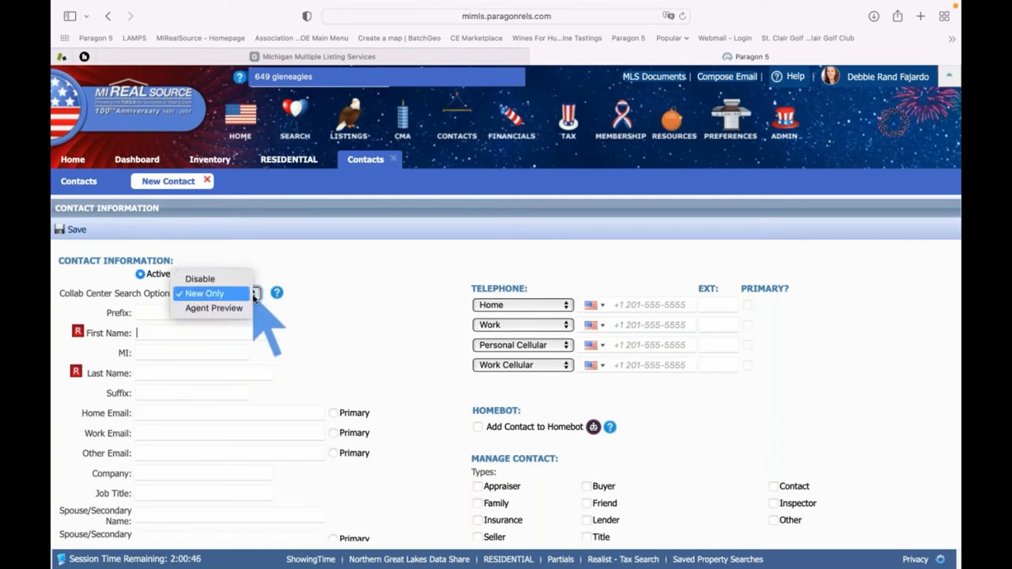
pyautogui.click(212, 309)
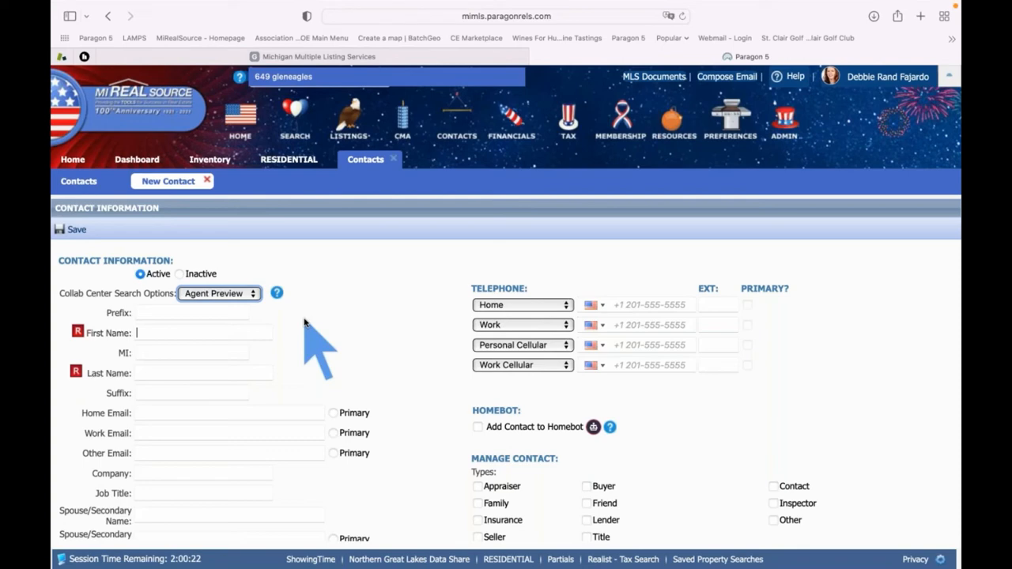
# Enter the buyer's first and last name and home e-mail, and mark that e-mail as primary
pyautogui.click(153, 331)
pyautogui.write('Betty')
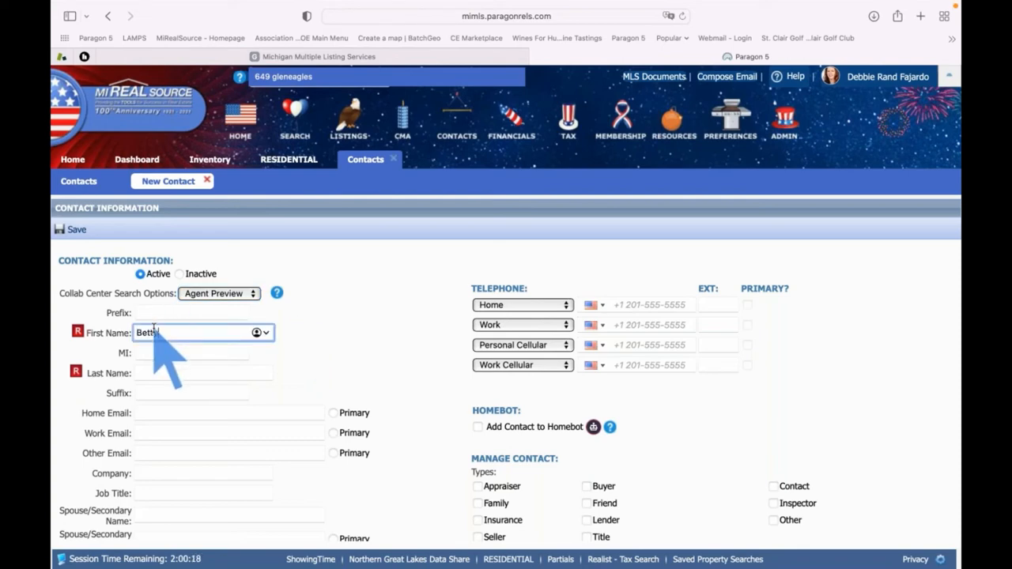
pyautogui.click(152, 373)
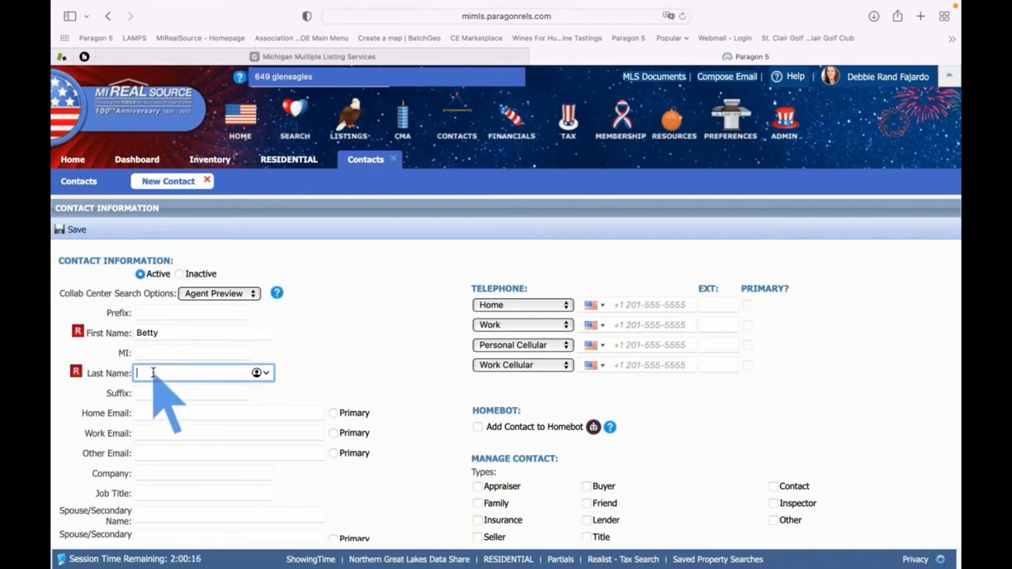
pyautogui.write('Buyer')
pyautogui.click(164, 413)
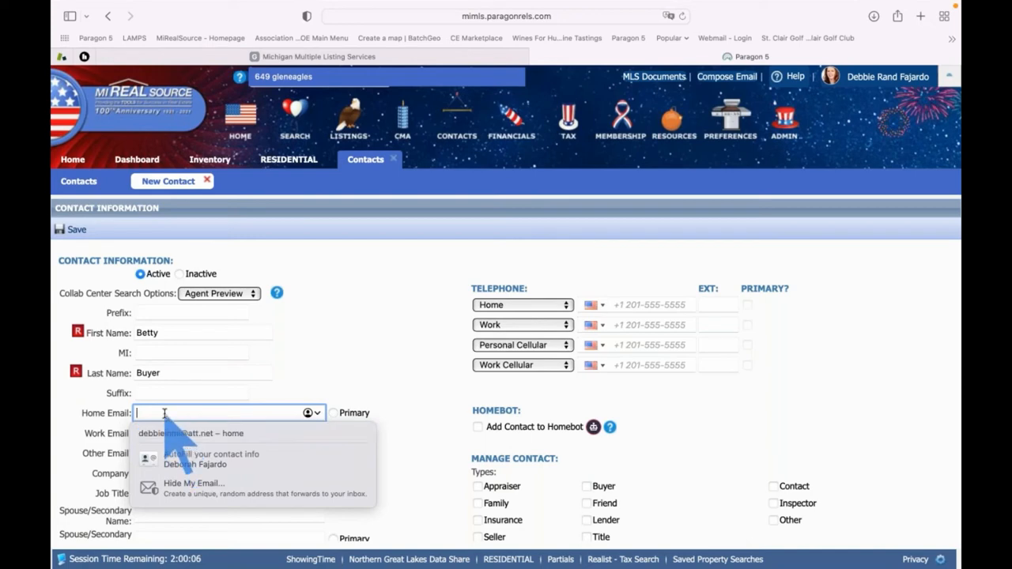
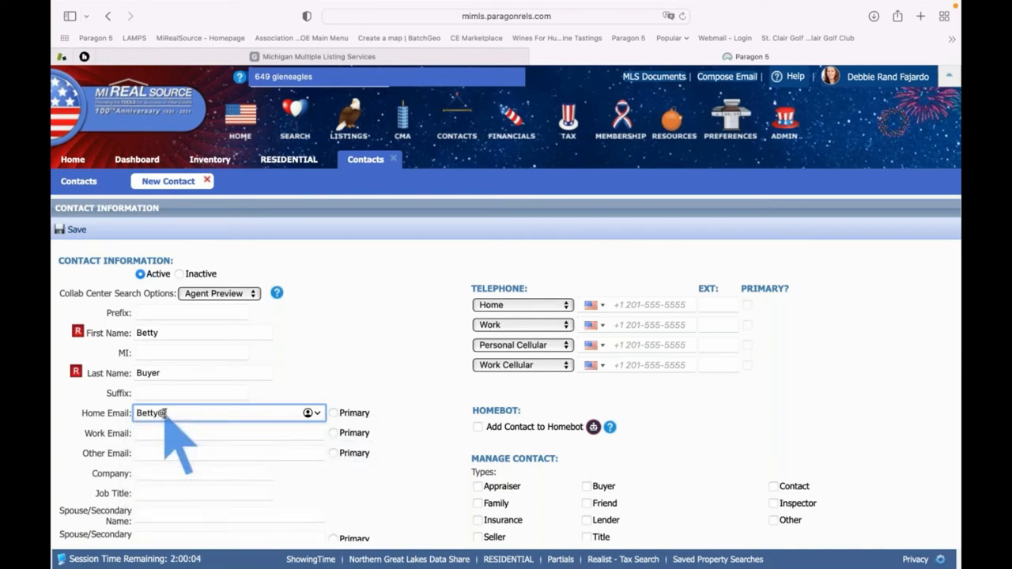
pyautogui.press('Tab')
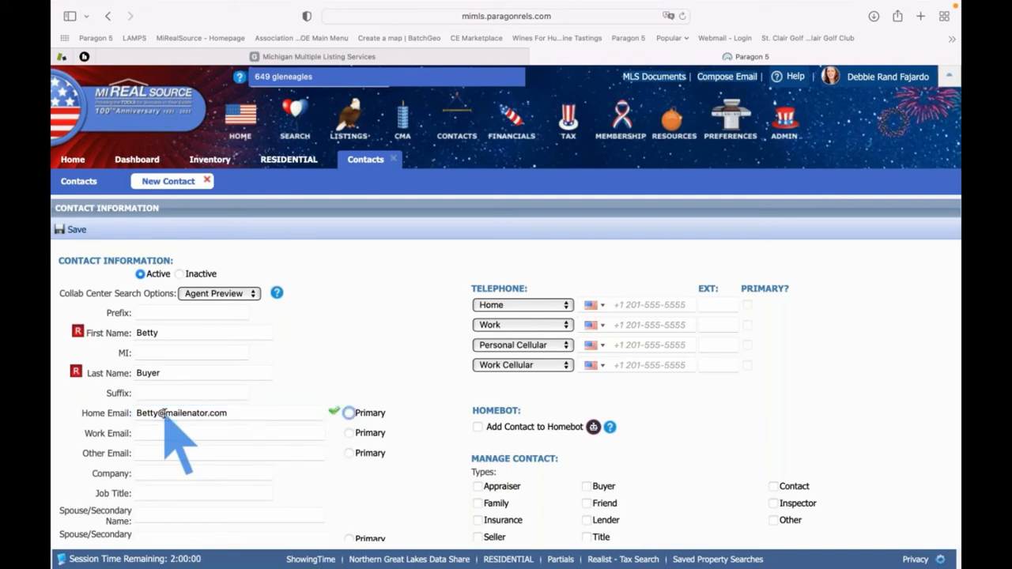
pyautogui.click(349, 414)
# Add the spouse's name and e-mail, keeping the home e-mail as primary
pyautogui.scroll(-3, 385, 403)
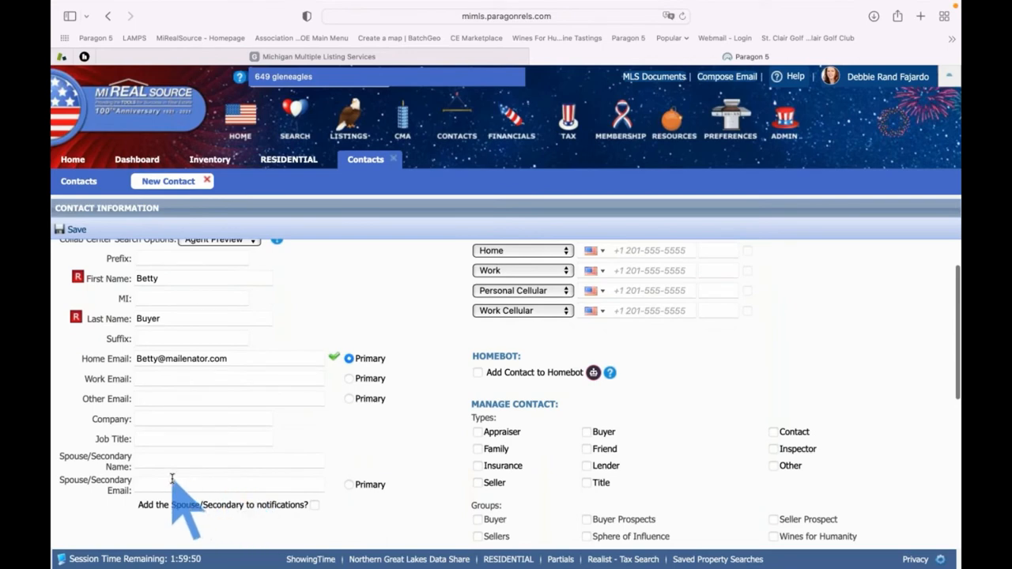
pyautogui.click(151, 462)
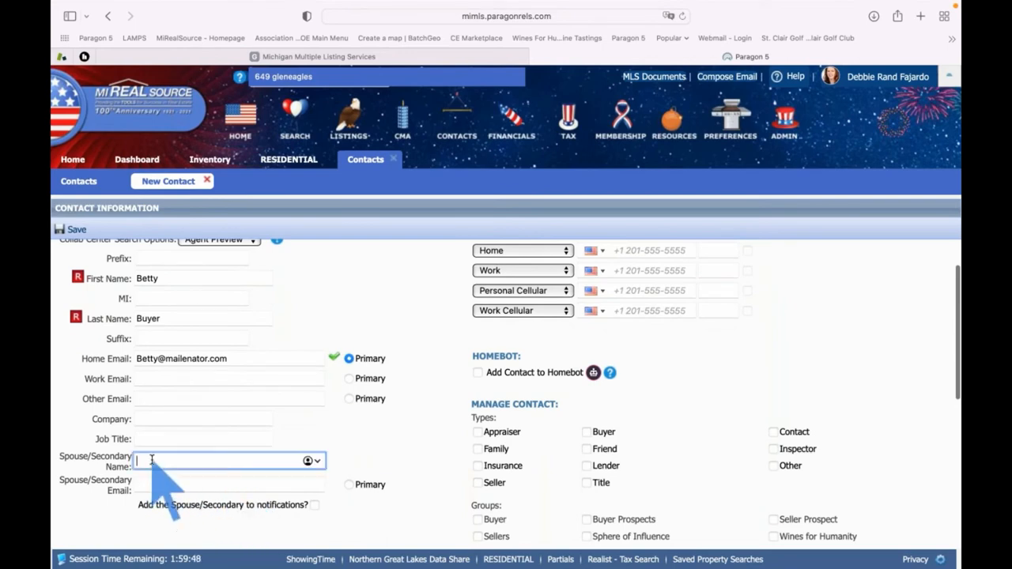
pyautogui.write('Bobby')
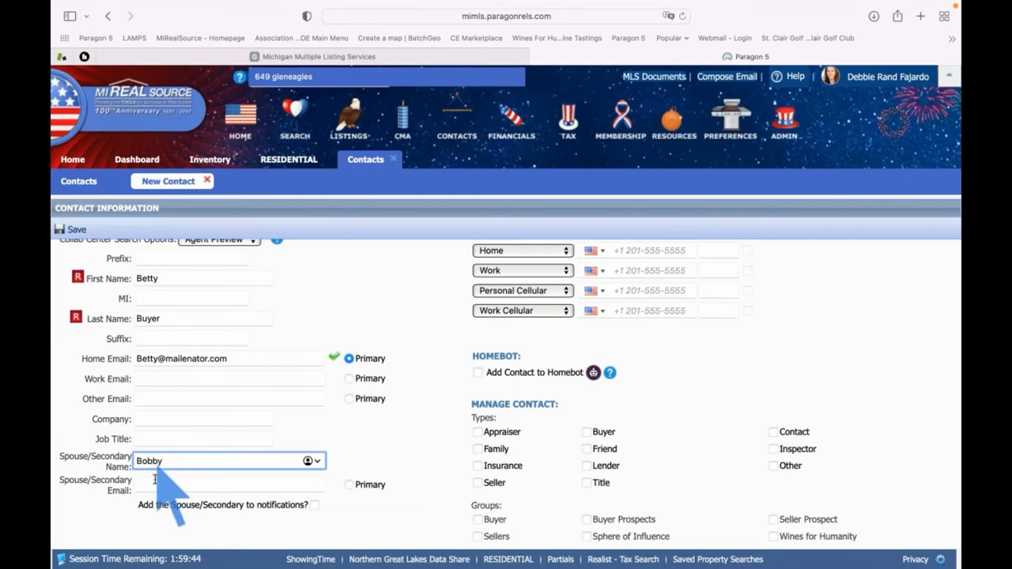
pyautogui.click(154, 484)
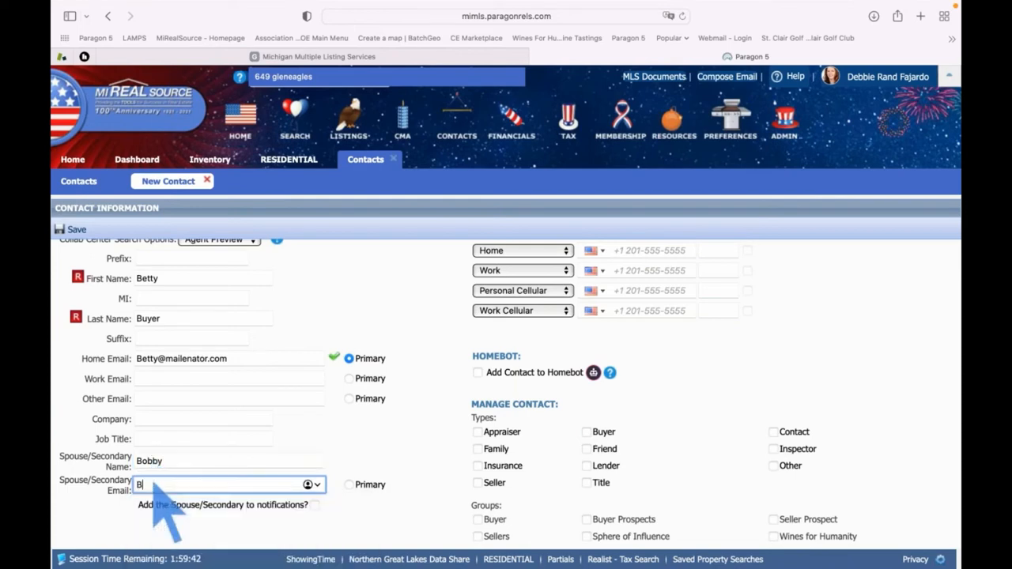
pyautogui.press('Tab')
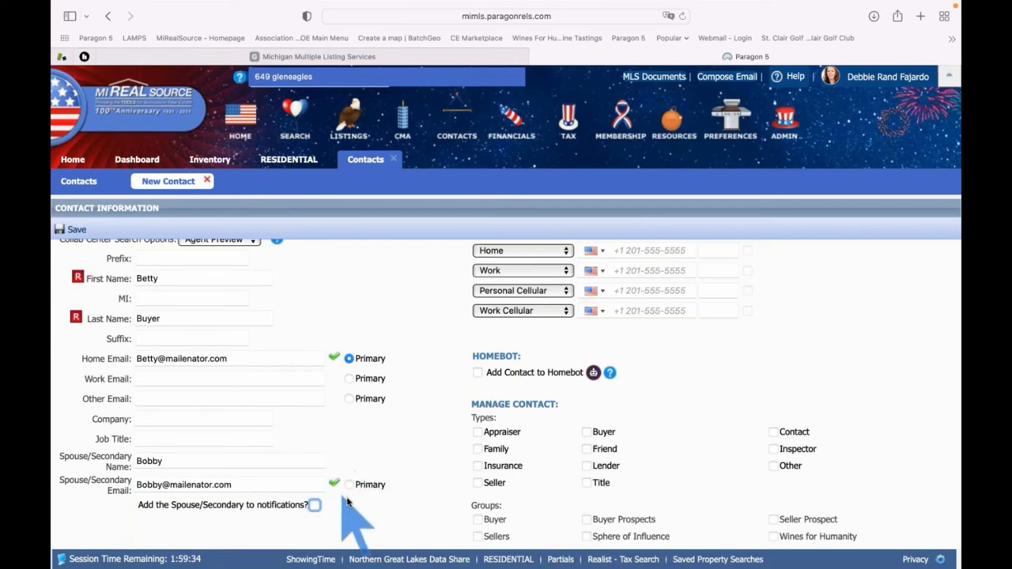
pyautogui.click(349, 360)
# Include the spouse in notifications, save the contact, and advance to the Add Search step
pyautogui.click(314, 505)
pyautogui.click(77, 230)
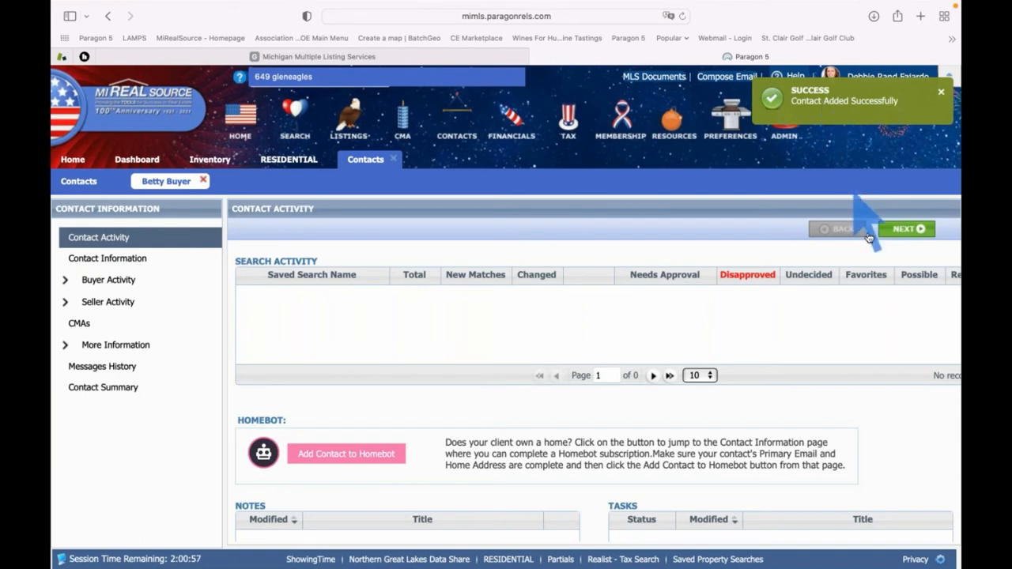
pyautogui.click(904, 233)
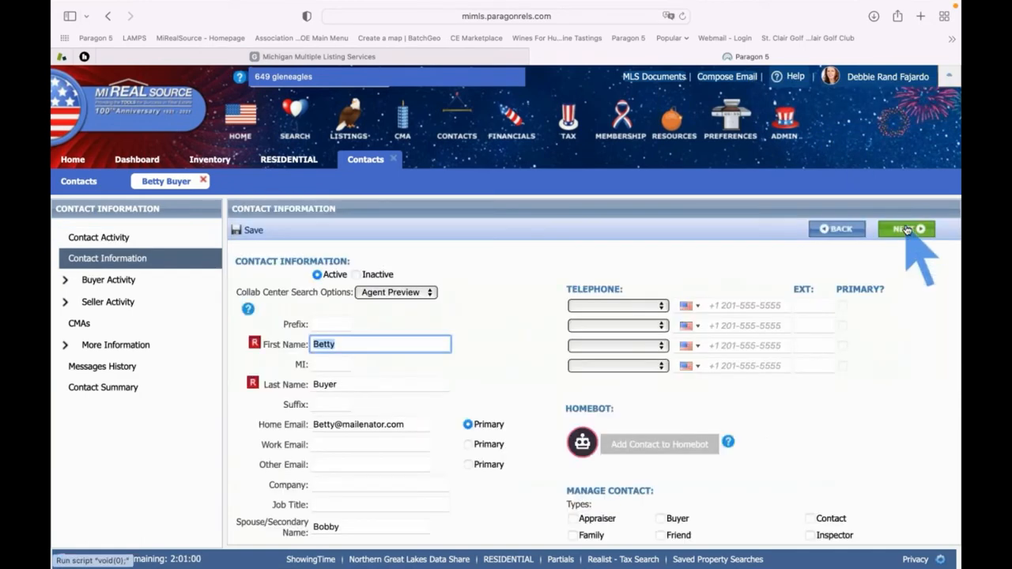
pyautogui.click(905, 230)
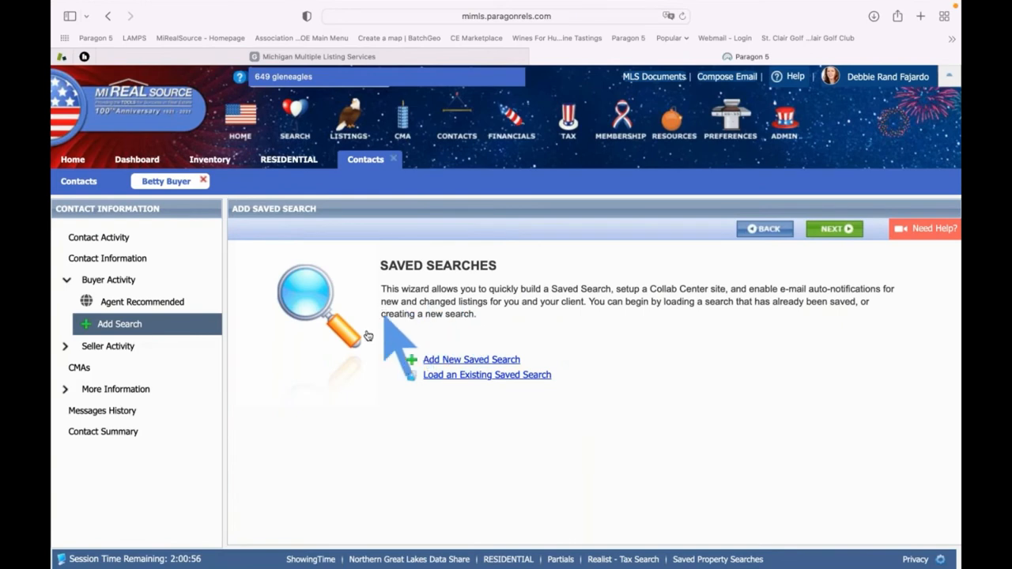
# Load the existing Lottery Search saved search and associate it with the buyer contact
pyautogui.click(474, 377)
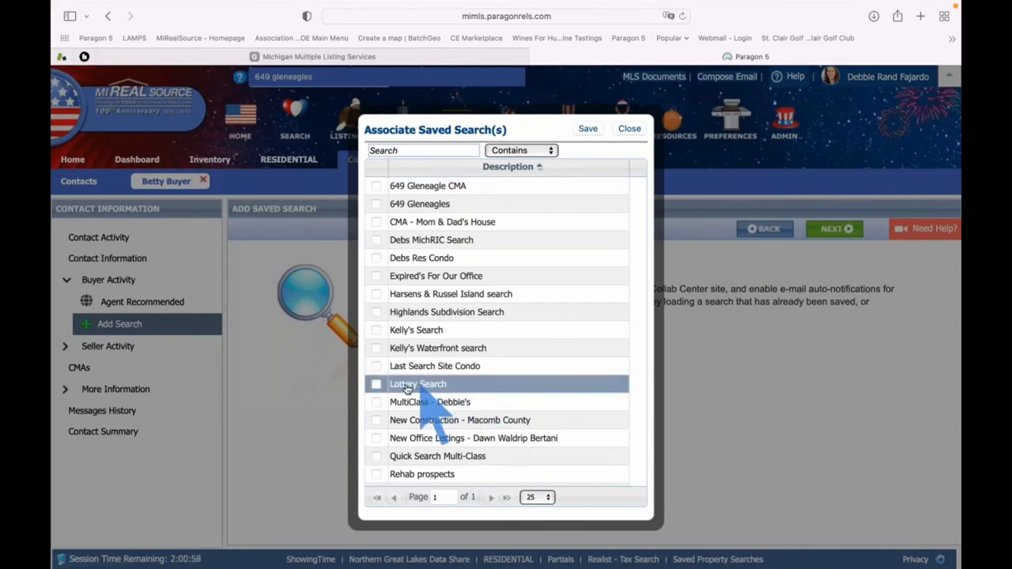
pyautogui.click(377, 386)
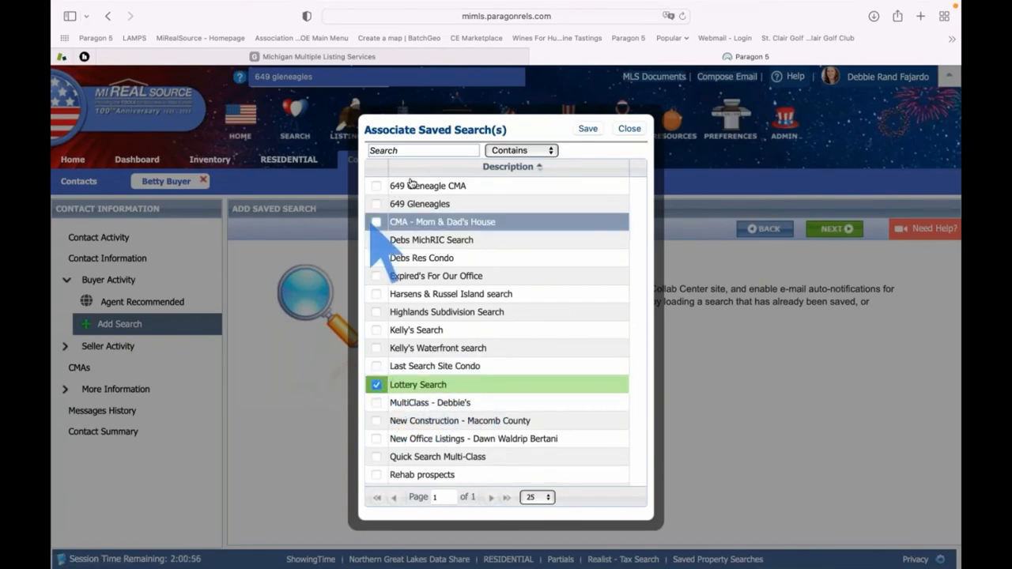
pyautogui.click(588, 129)
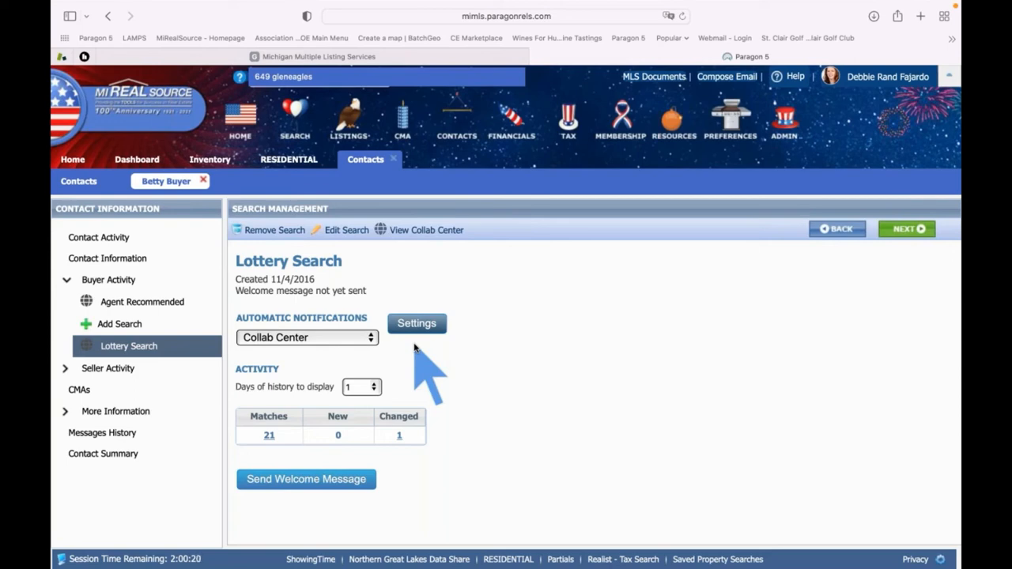
# Start the Collab Center welcome e-mail and preview it down to the agent's signature
pyautogui.click(323, 484)
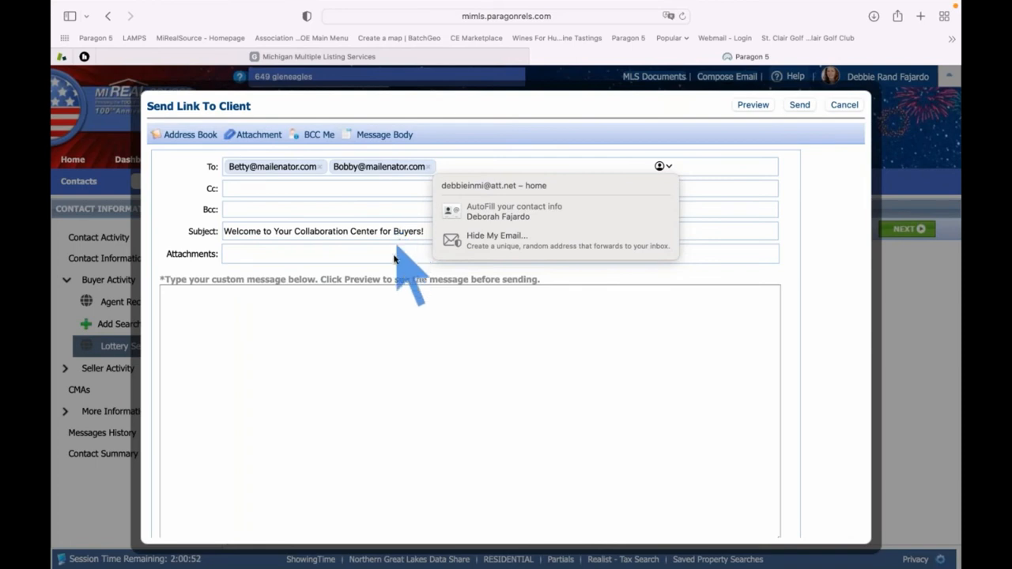
pyautogui.click(436, 323)
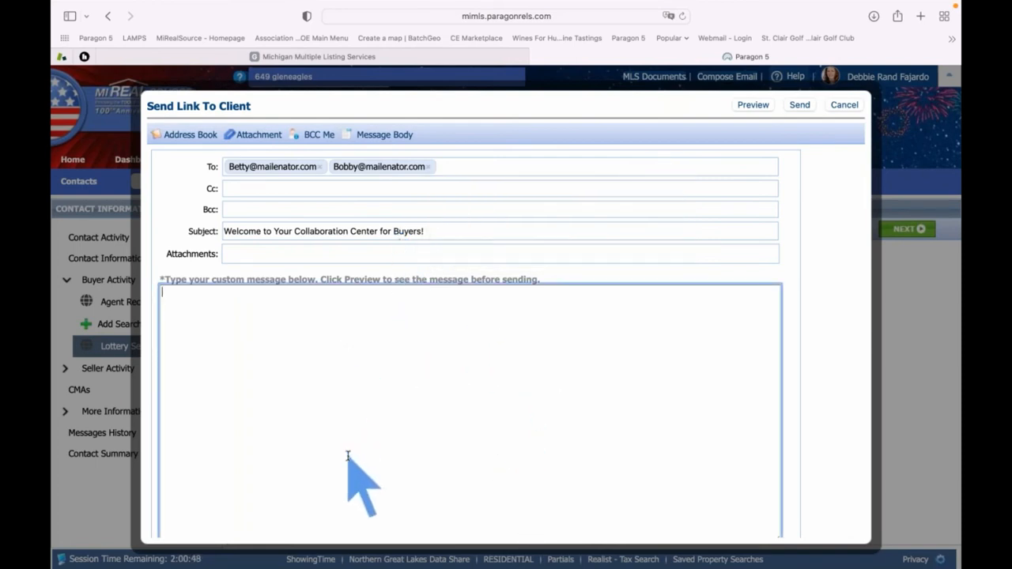
pyautogui.click(753, 107)
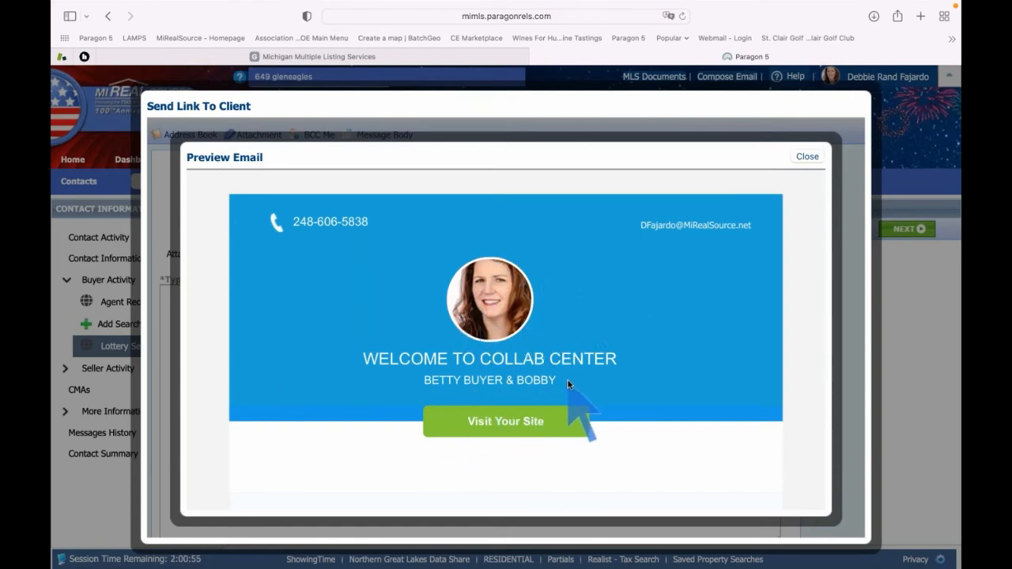
pyautogui.scroll(-3, 568, 384)
pyautogui.scroll(-5, 568, 385)
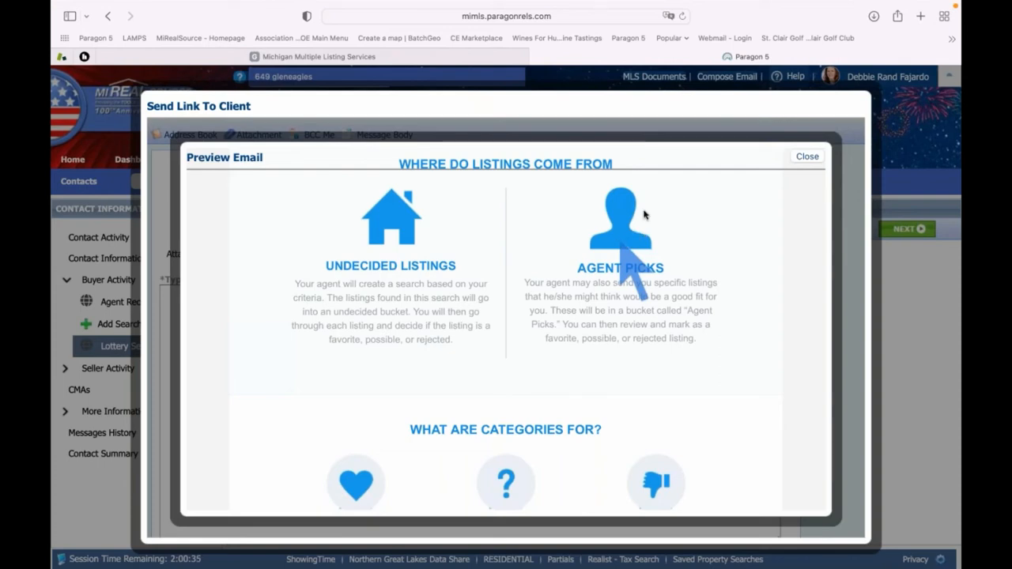
pyautogui.scroll(-3, 609, 272)
pyautogui.scroll(-3, 609, 285)
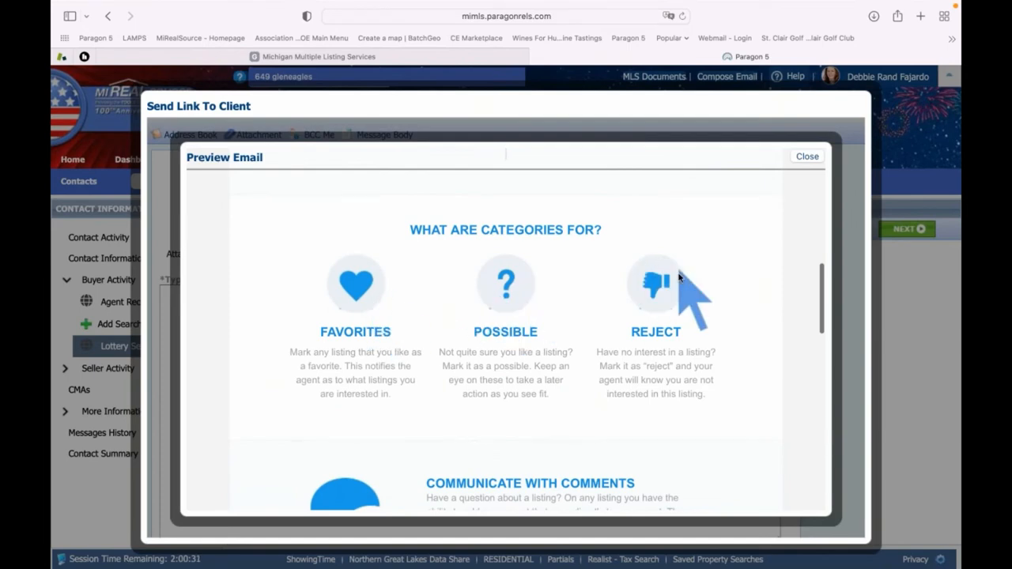
pyautogui.scroll(-4, 678, 275)
pyautogui.scroll(-5, 678, 275)
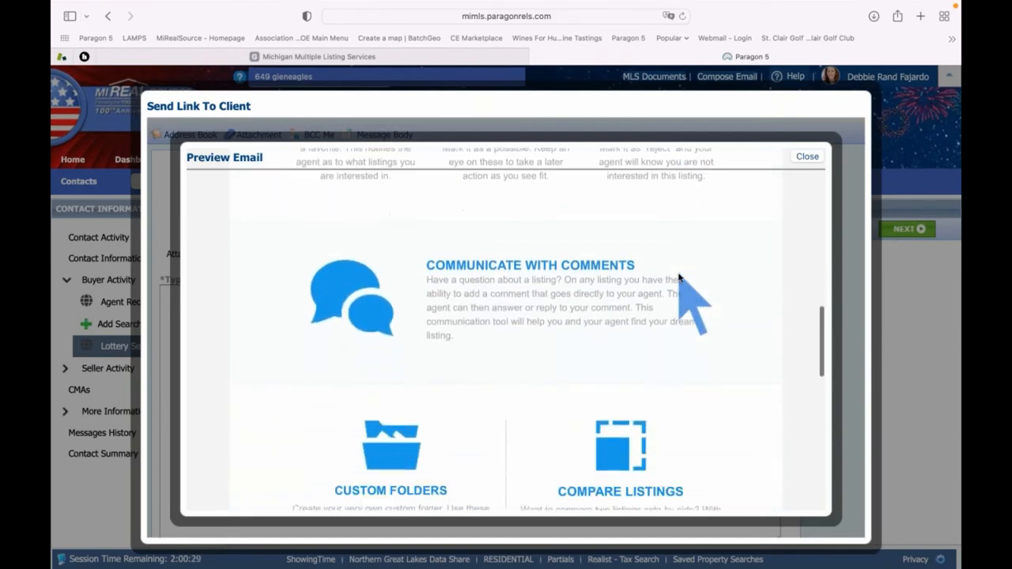
pyautogui.scroll(-9, 678, 276)
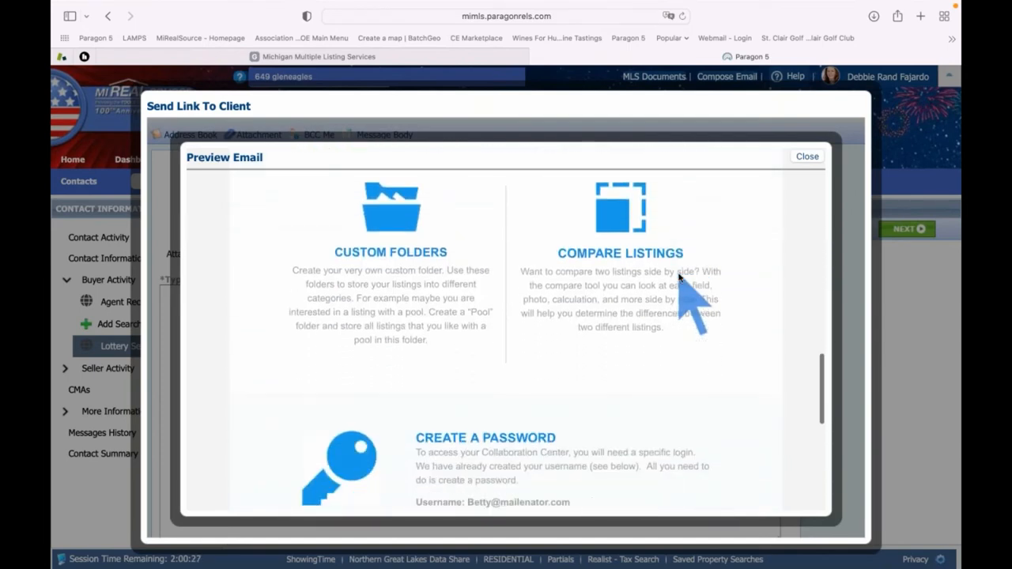
pyautogui.scroll(-3, 679, 275)
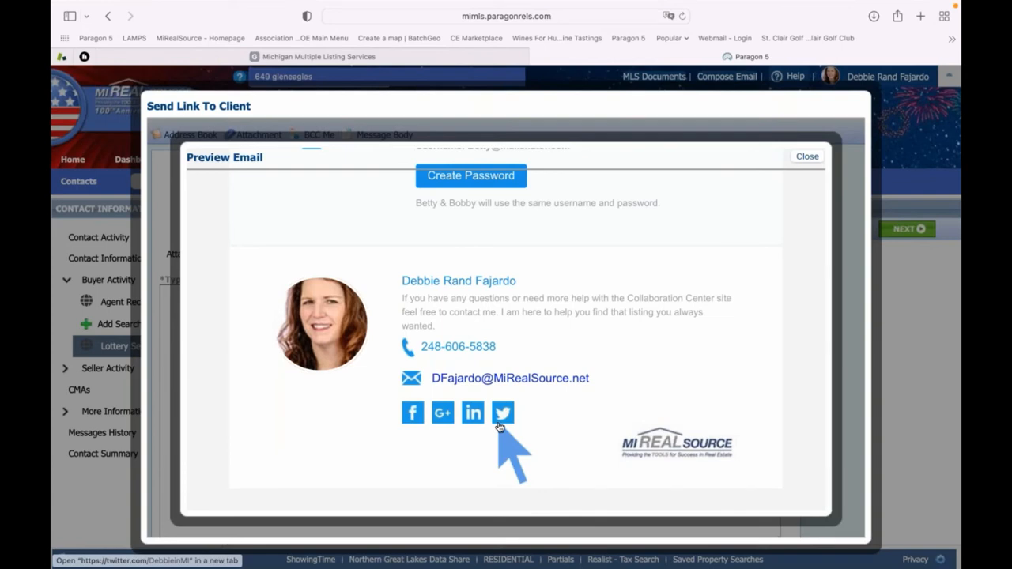
pyautogui.click(807, 156)
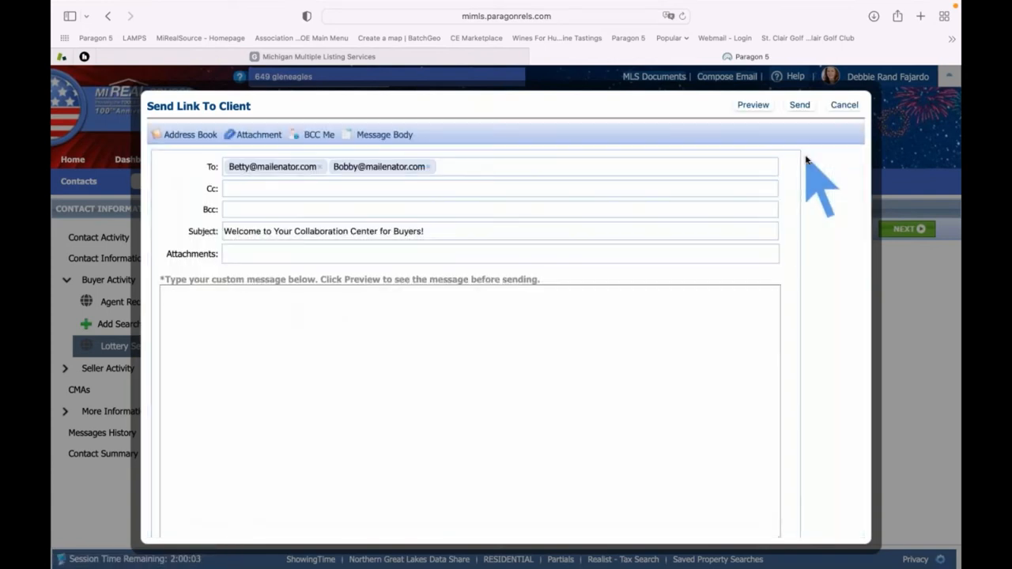
# Send the welcome e-mail, dismiss the confirmation, and list the 21 listings needing approval
pyautogui.click(800, 105)
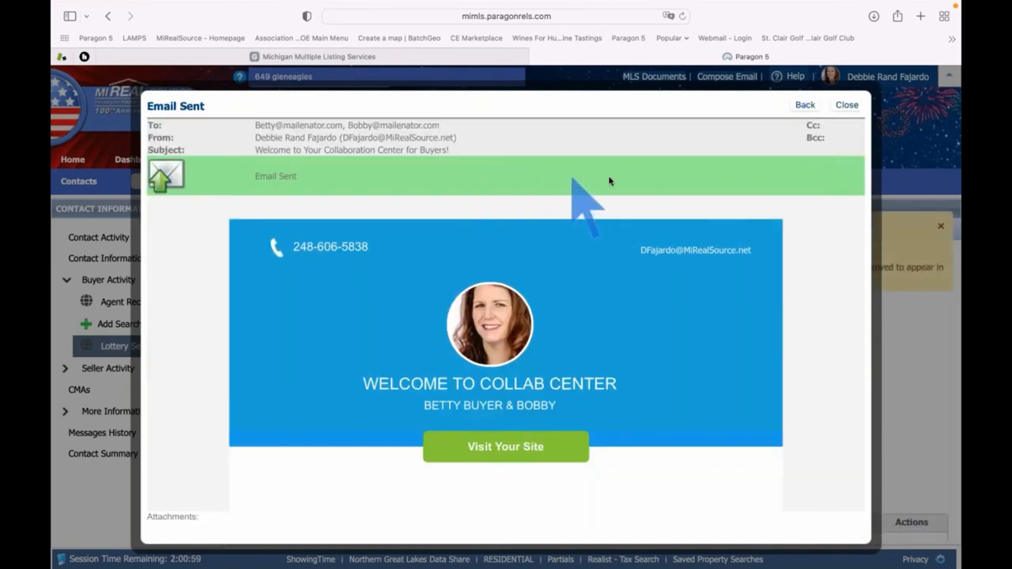
pyautogui.click(846, 105)
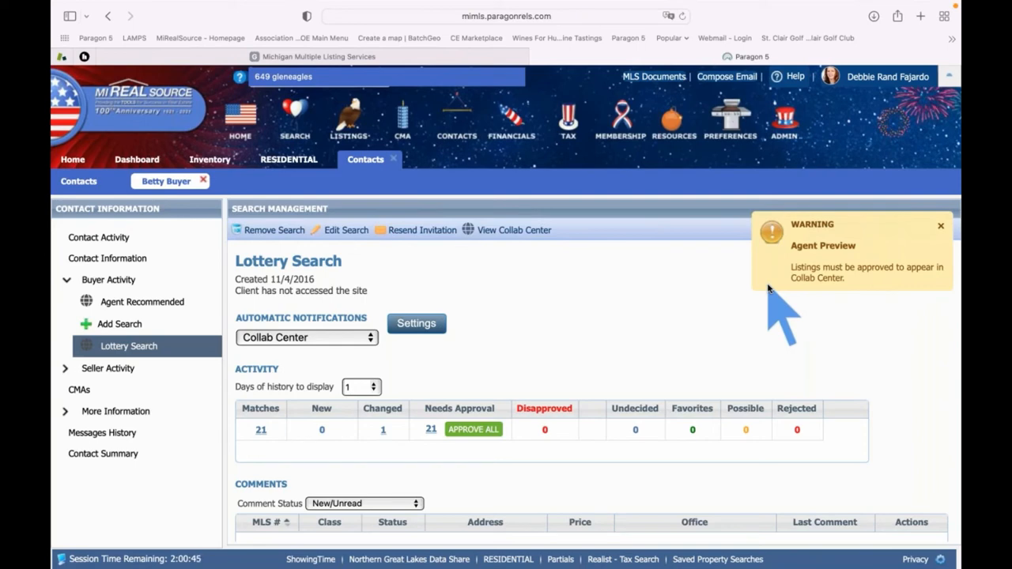
pyautogui.click(431, 430)
# Open the 21 pending listings and page through the photos of listing 50059649
pyautogui.click(431, 430)
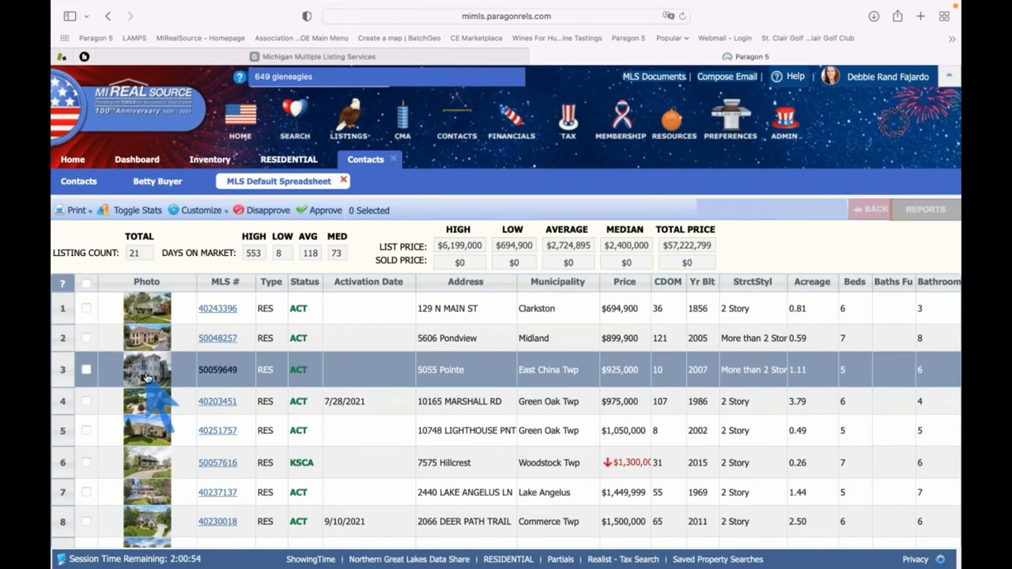
pyautogui.click(146, 377)
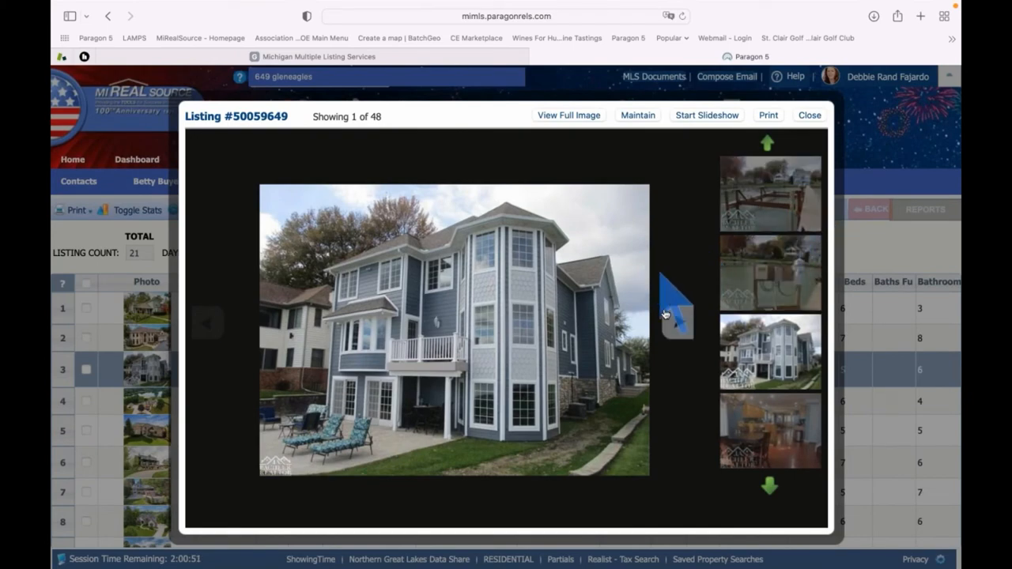
pyautogui.click(680, 321)
pyautogui.click(680, 321)
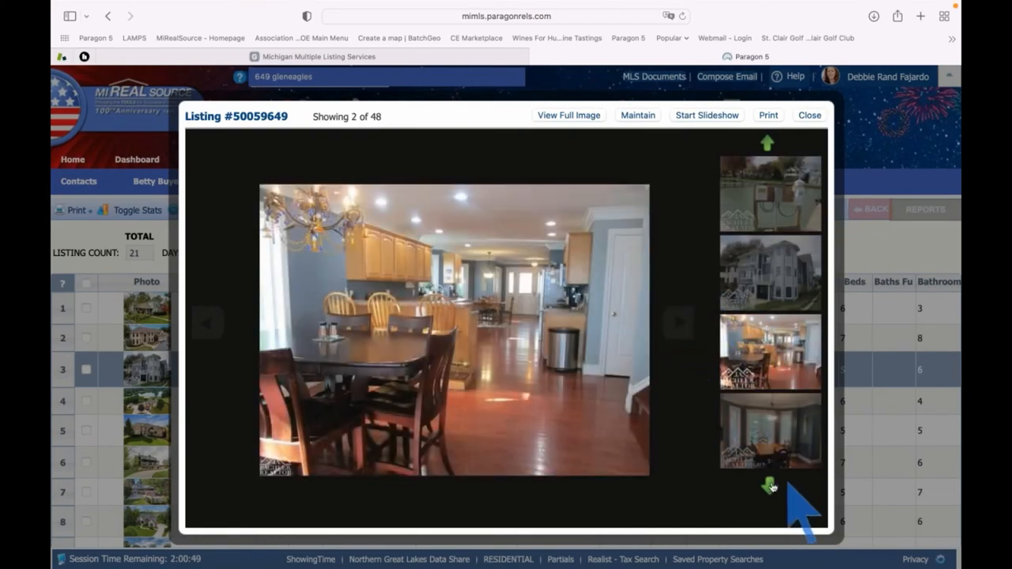
pyautogui.click(770, 486)
pyautogui.click(770, 486)
pyautogui.click(771, 486)
pyautogui.click(771, 487)
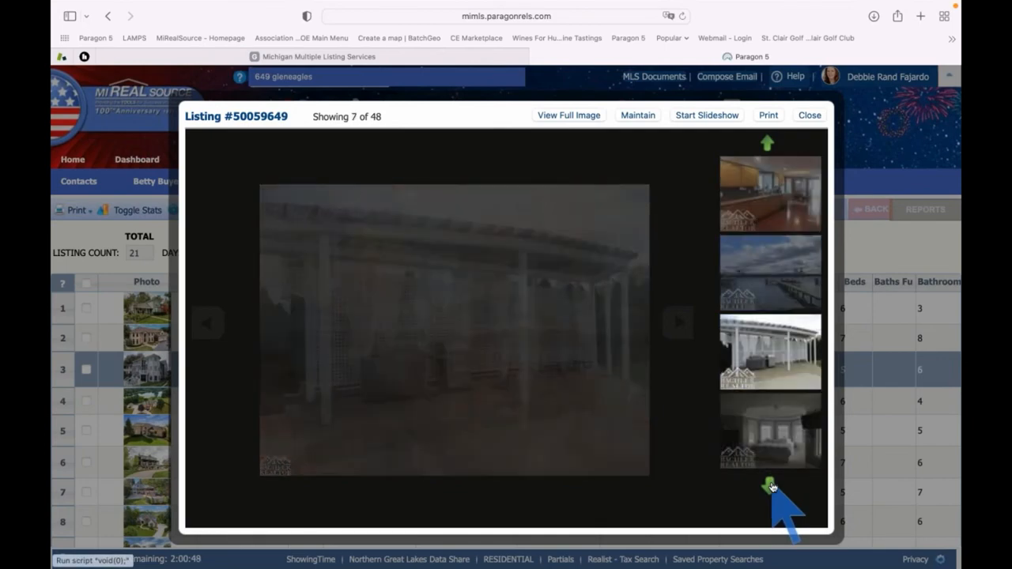
pyautogui.click(771, 486)
pyautogui.click(770, 486)
pyautogui.click(771, 486)
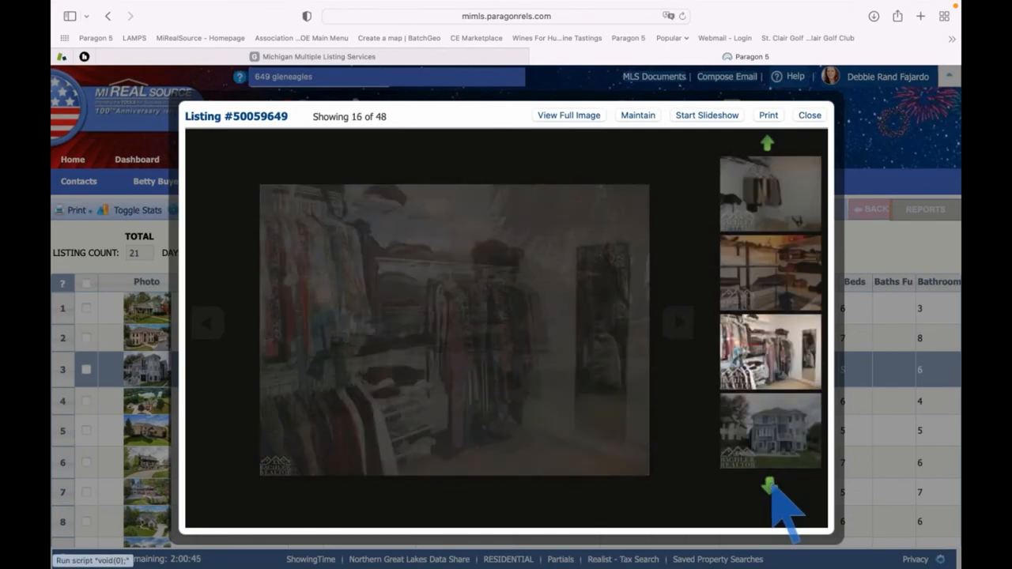
pyautogui.click(771, 486)
pyautogui.click(807, 116)
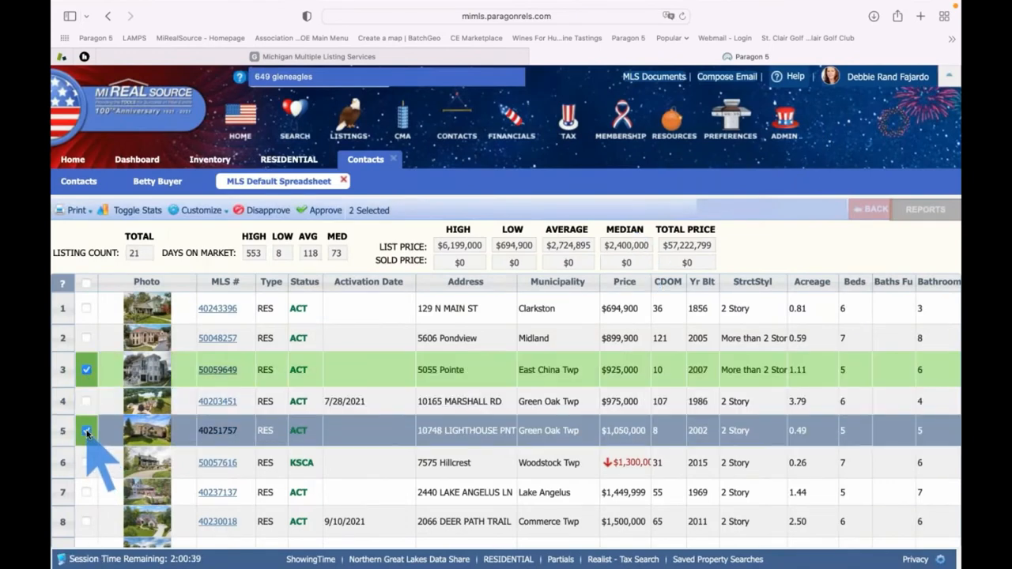
# Tick the listings in rows 13, 11, 18 and 20 of the results spreadsheet
pyautogui.scroll(-2, 87, 443)
pyautogui.scroll(-4, 87, 460)
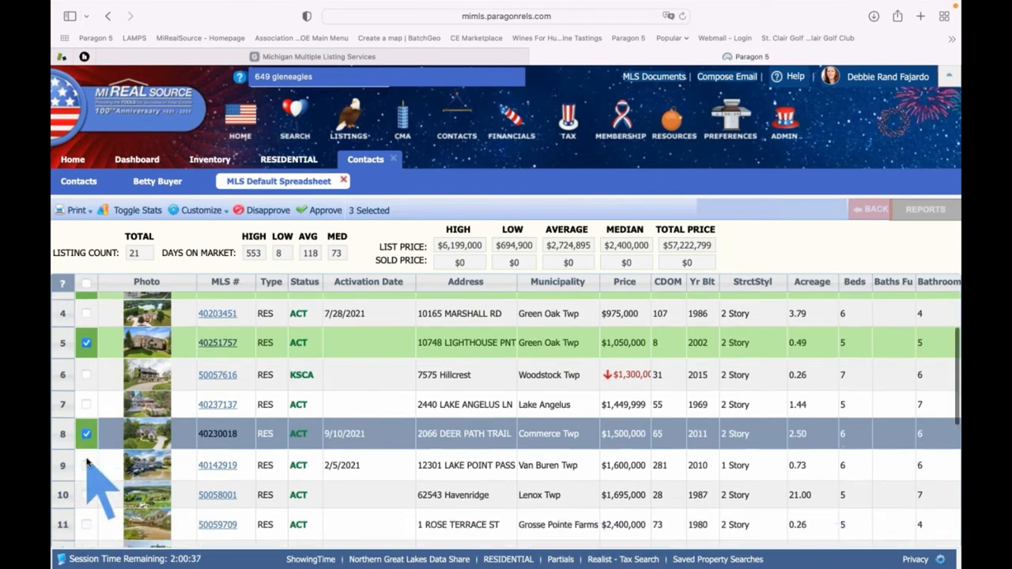
pyautogui.click(86, 486)
pyautogui.click(87, 420)
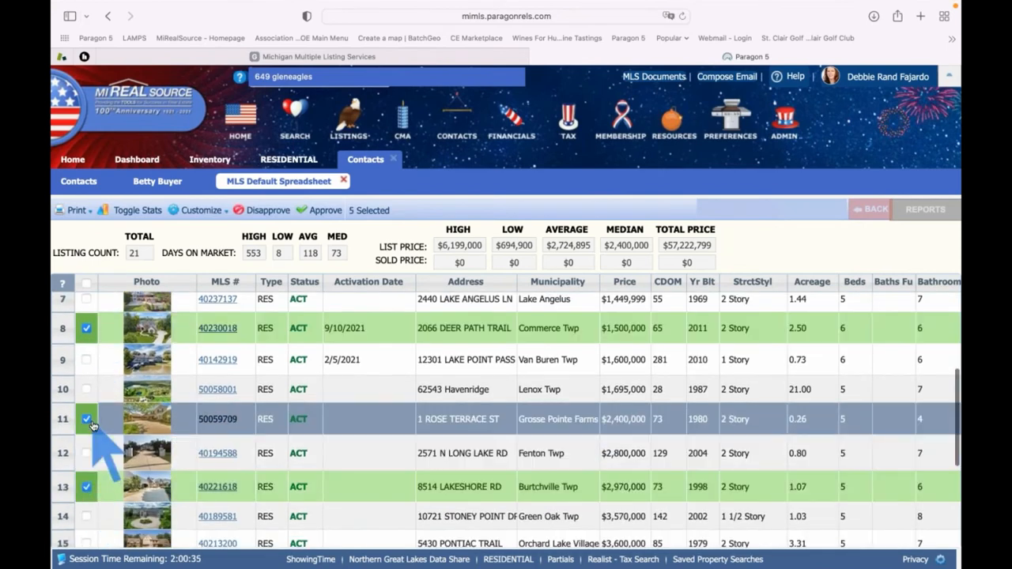
pyautogui.scroll(-4, 92, 435)
pyautogui.click(86, 500)
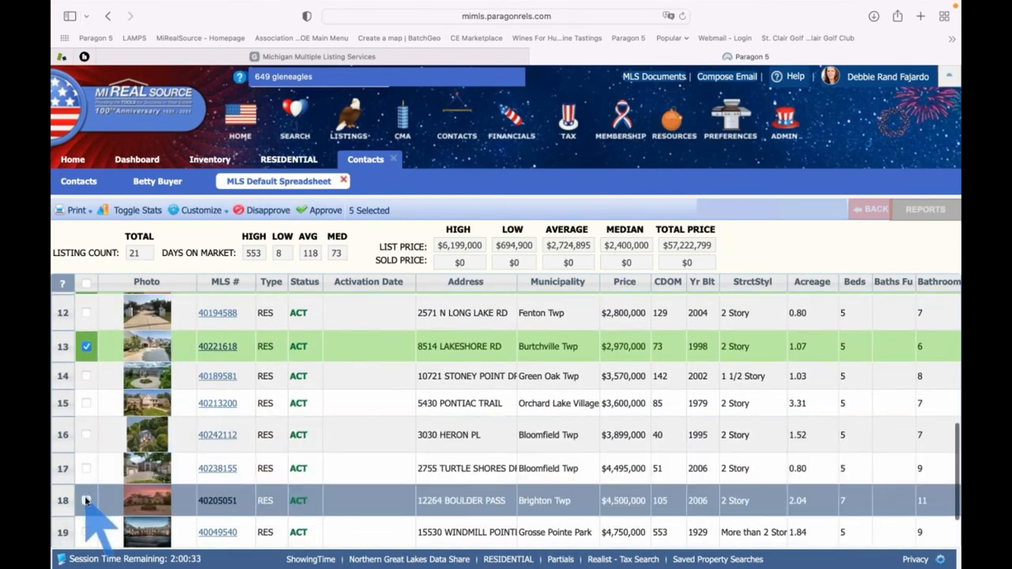
pyautogui.scroll(-2, 85, 506)
pyautogui.click(87, 500)
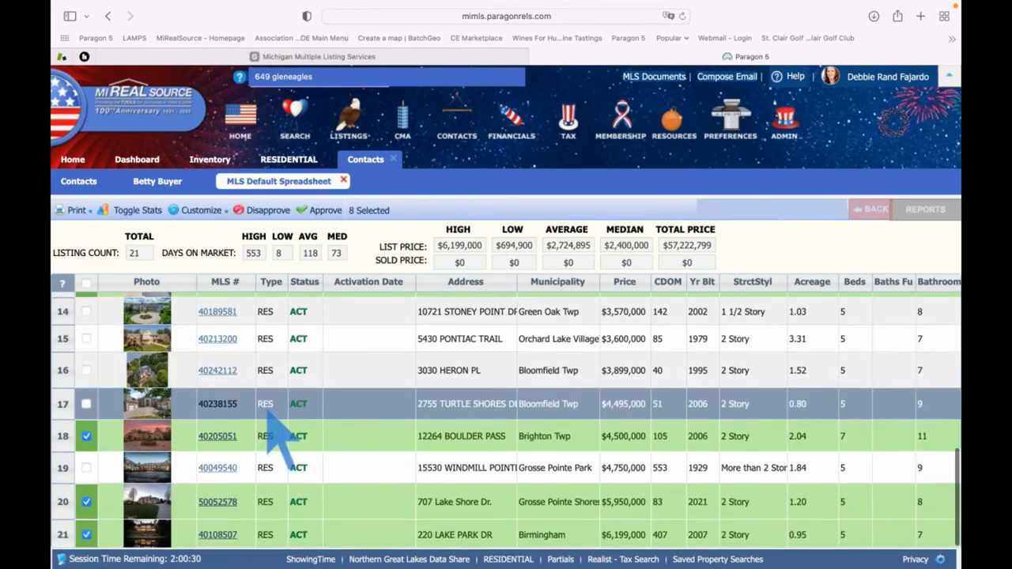
pyautogui.scroll(2, 276, 427)
pyautogui.scroll(10, 271, 406)
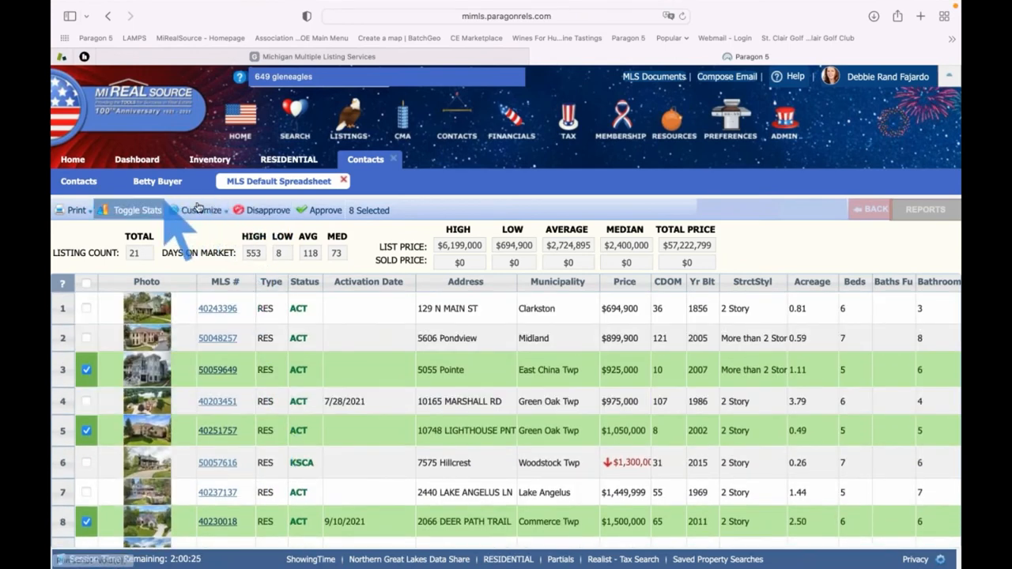
# Approve the eight checked listings, then select all 21 and disapprove them
pyautogui.click(319, 212)
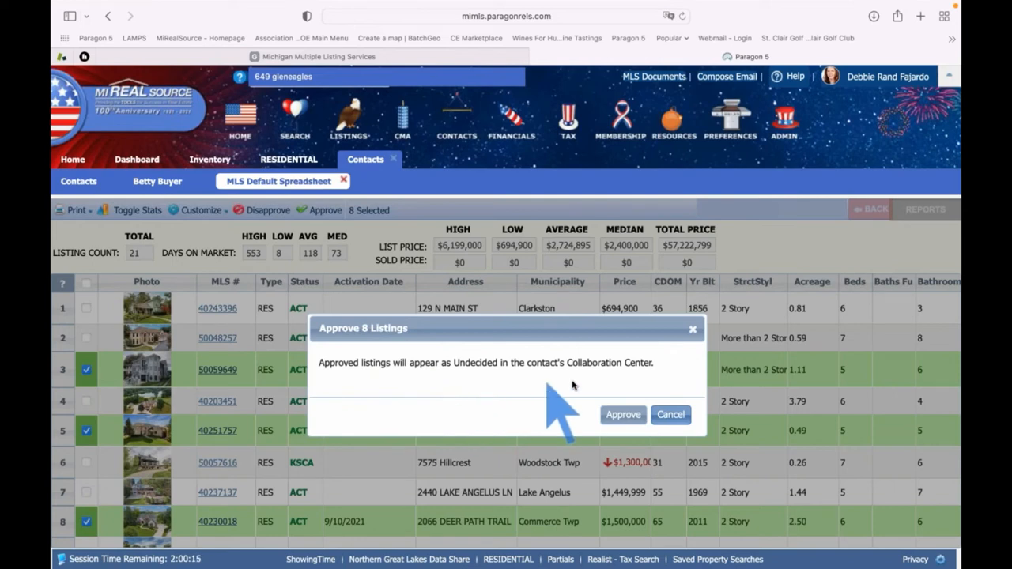
pyautogui.click(623, 415)
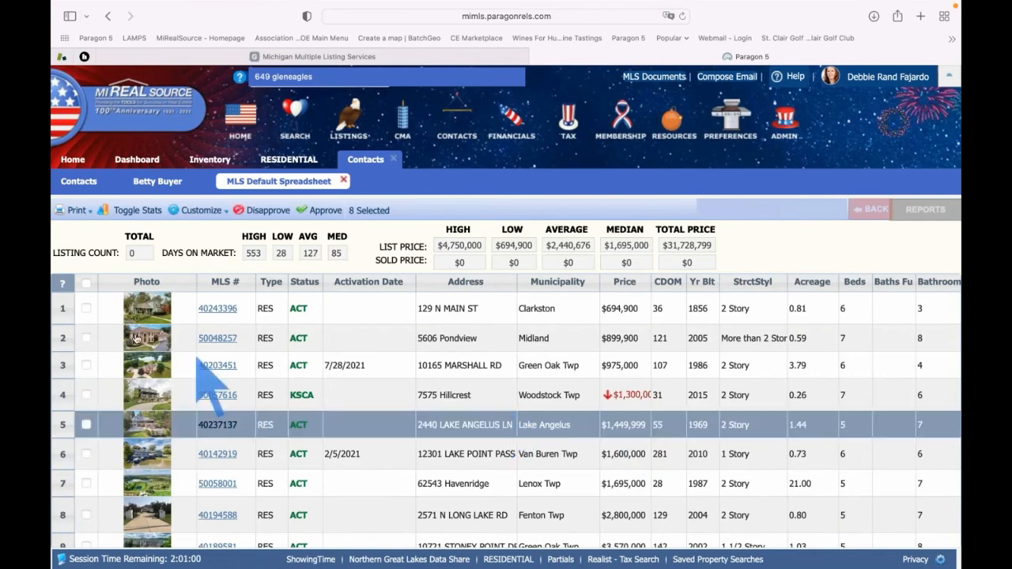
pyautogui.click(87, 283)
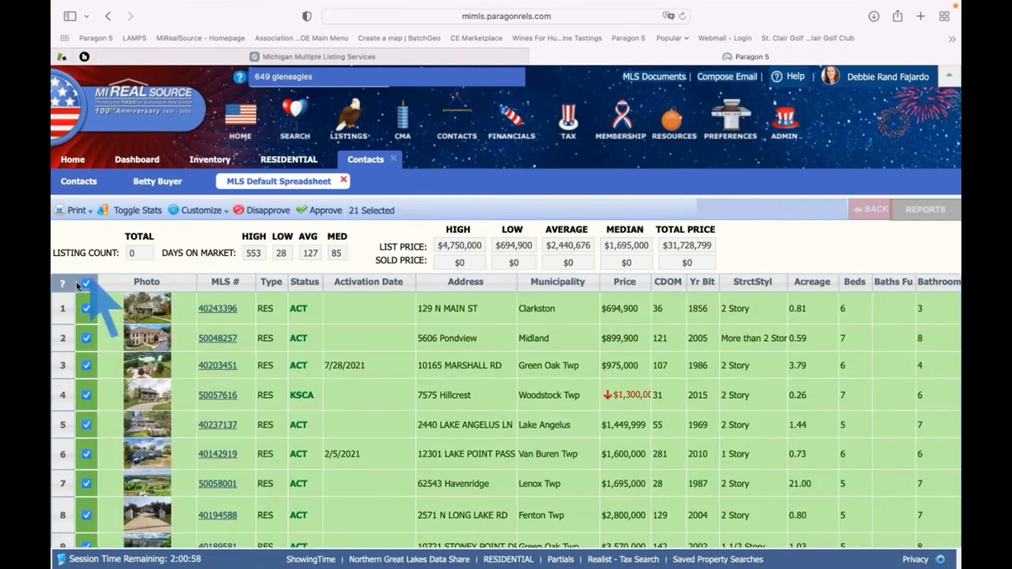
pyautogui.click(257, 211)
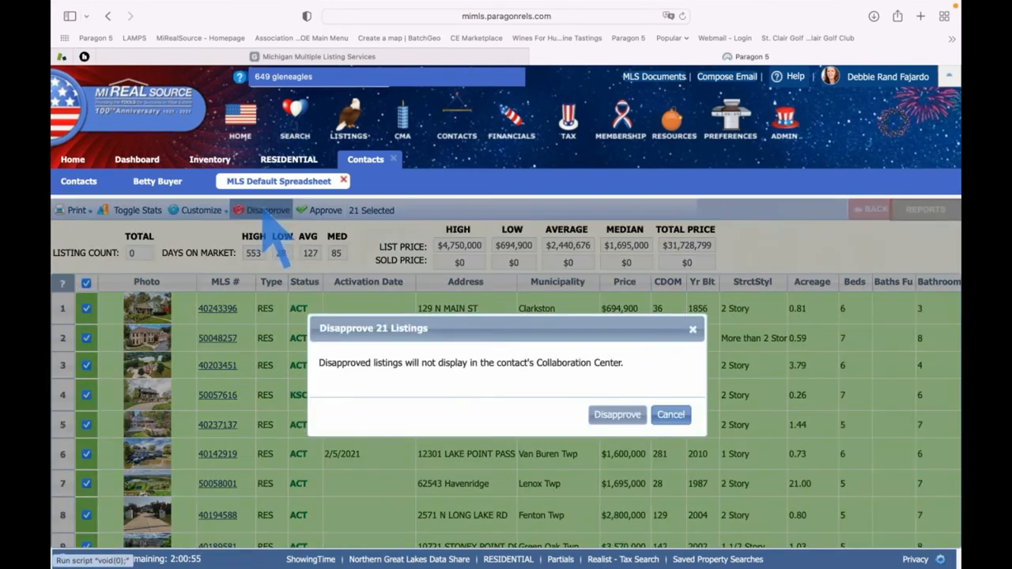
pyautogui.click(621, 416)
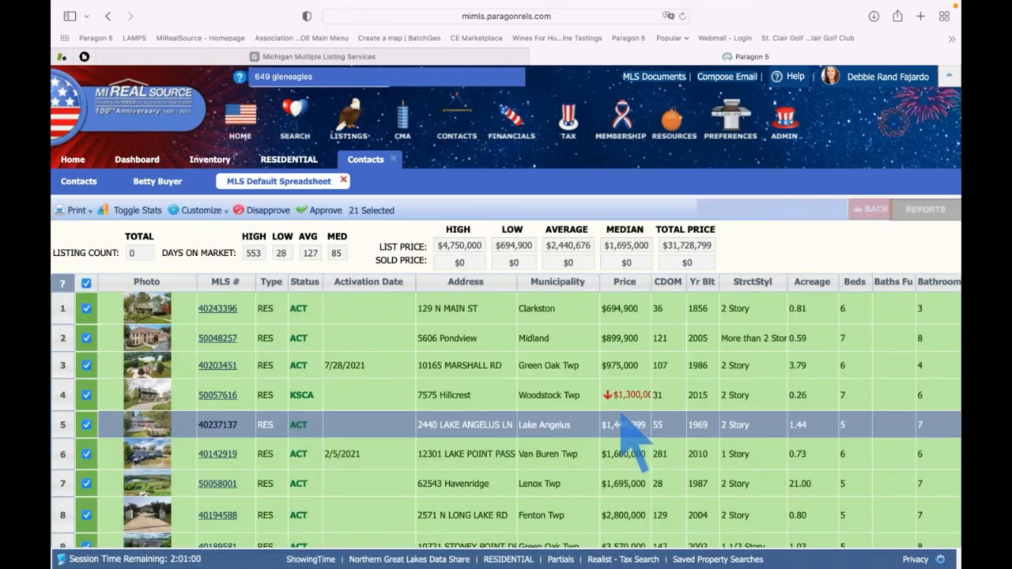
pyautogui.scroll(-1, 537, 354)
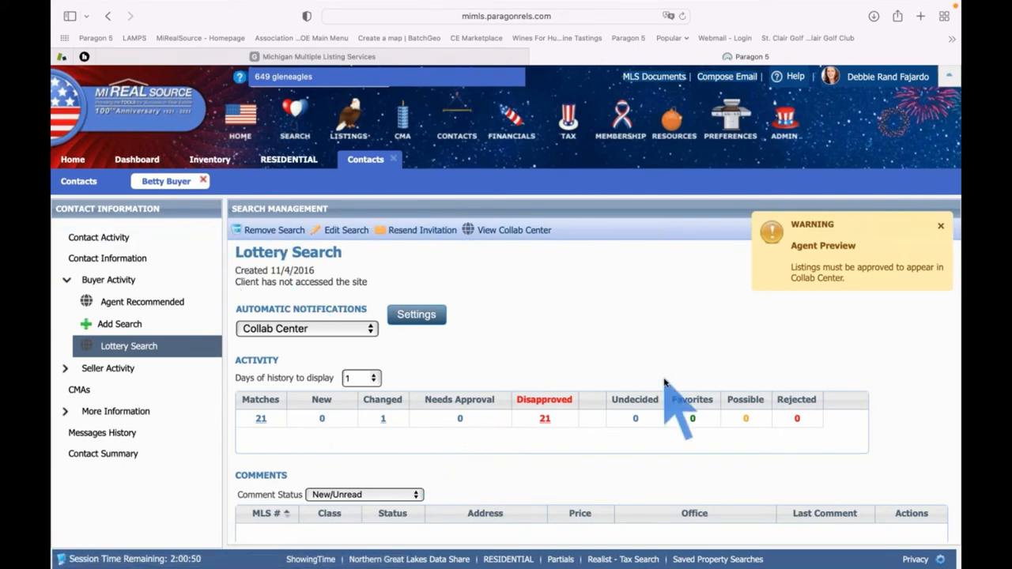
# Close the buyer contact and sort the contacts list by Last Accessed, reversed
pyautogui.moveTo(282, 229)
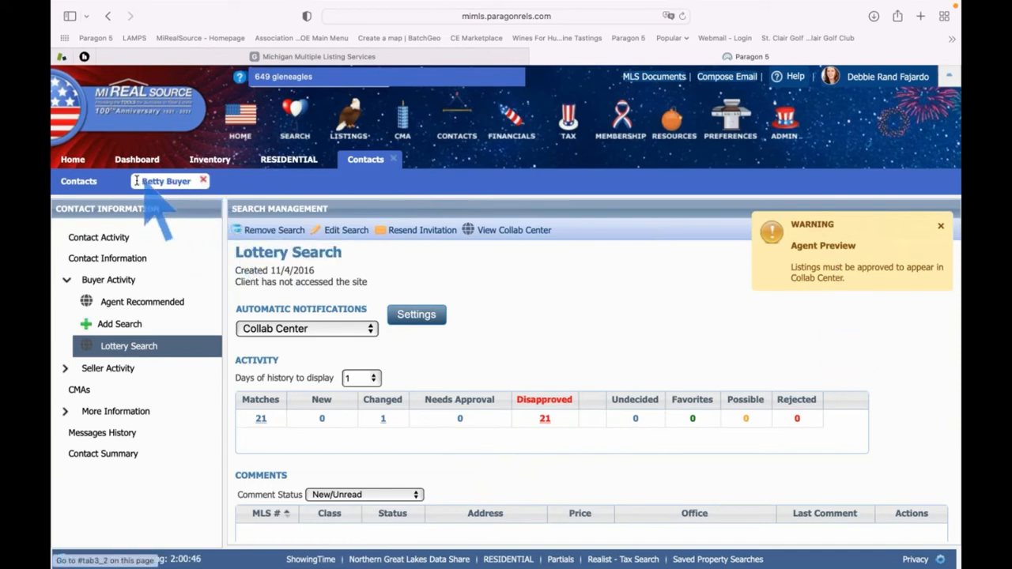
pyautogui.click(203, 181)
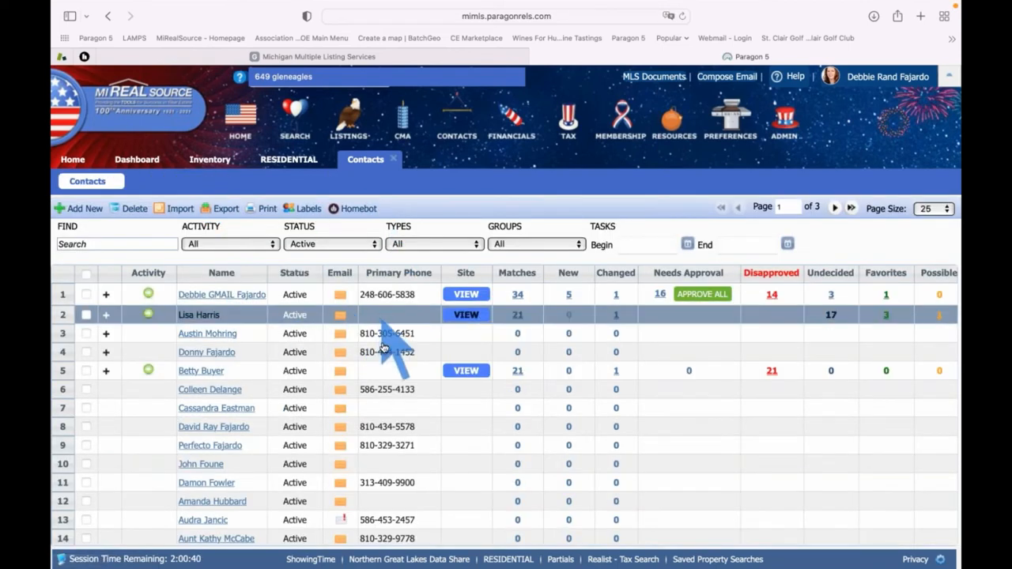
pyautogui.hscroll(3, 383, 349)
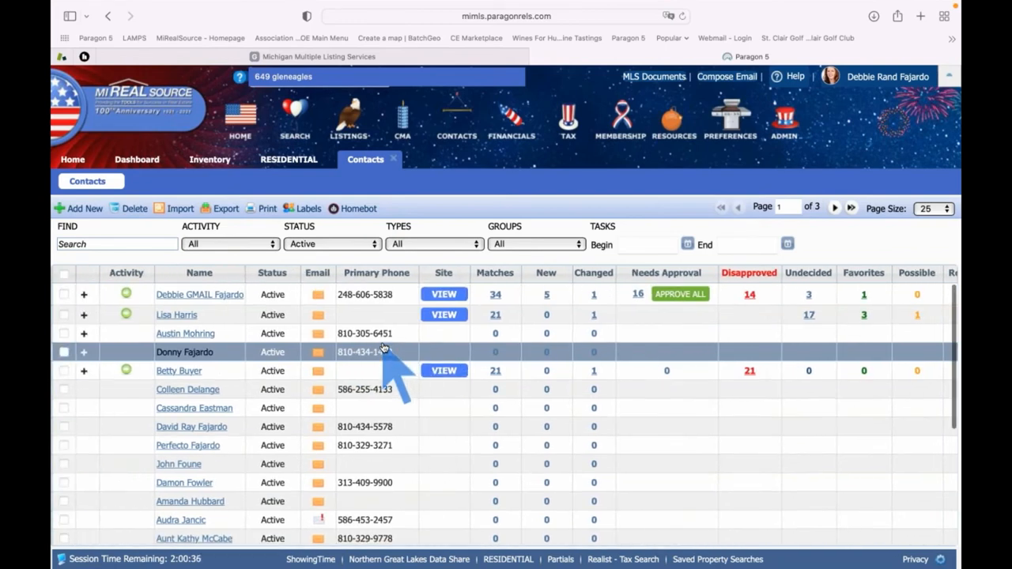
pyautogui.hscroll(5, 383, 349)
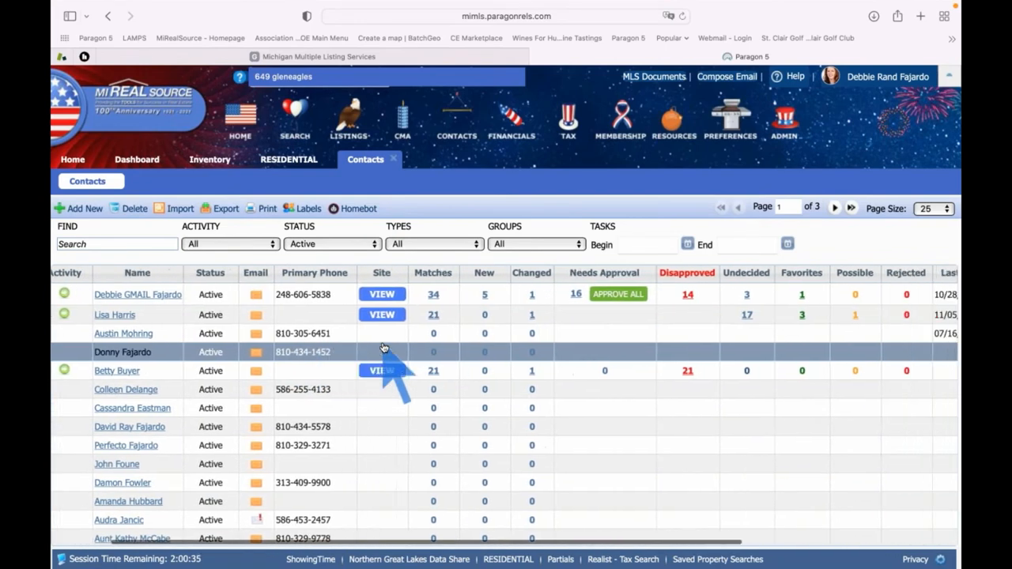
pyautogui.hscroll(3, 384, 349)
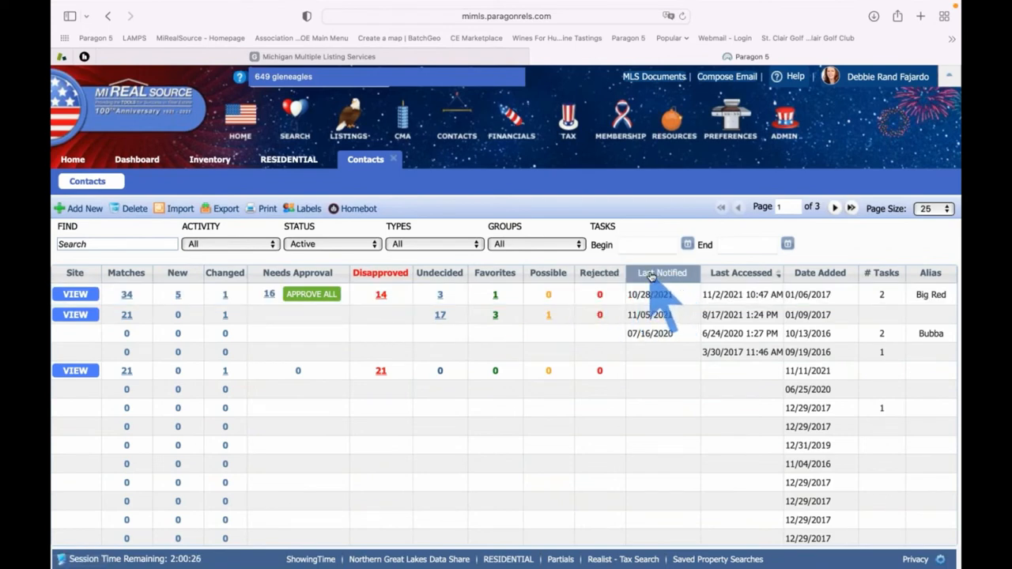
pyautogui.click(743, 274)
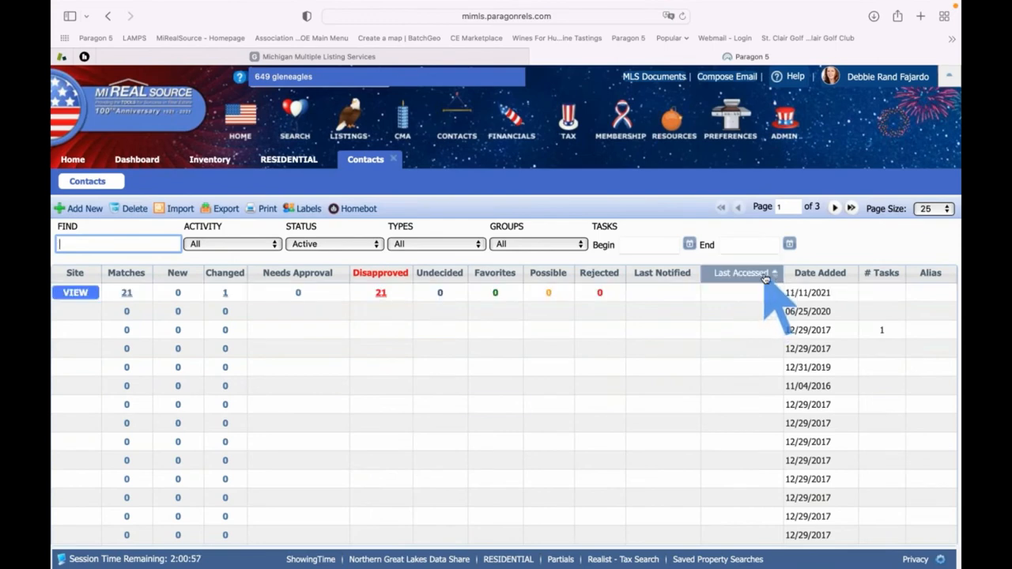
pyautogui.click(765, 276)
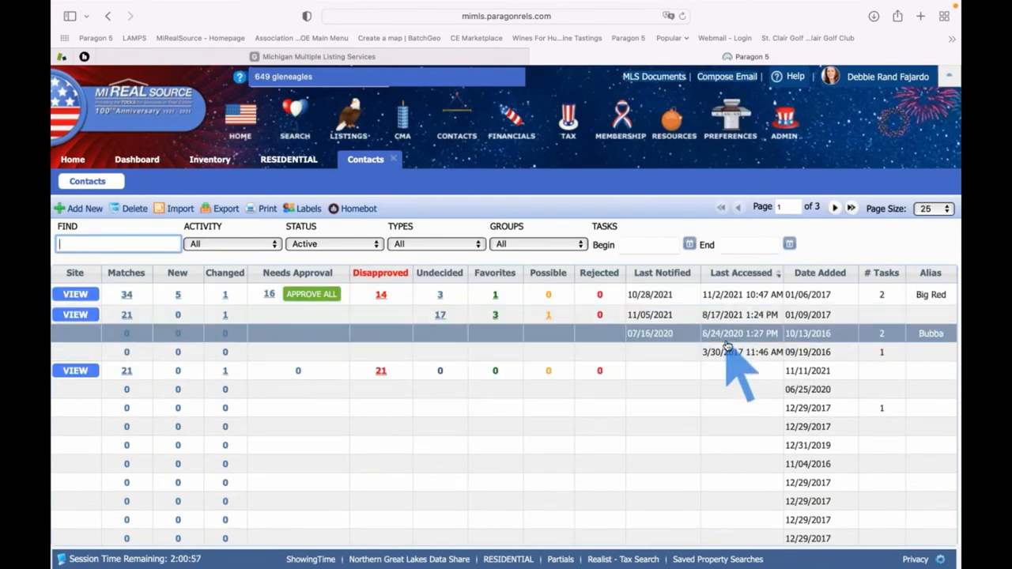
# Expand the buyer contact and the first contact to show their saved searches
pyautogui.hscroll(-5, 726, 336)
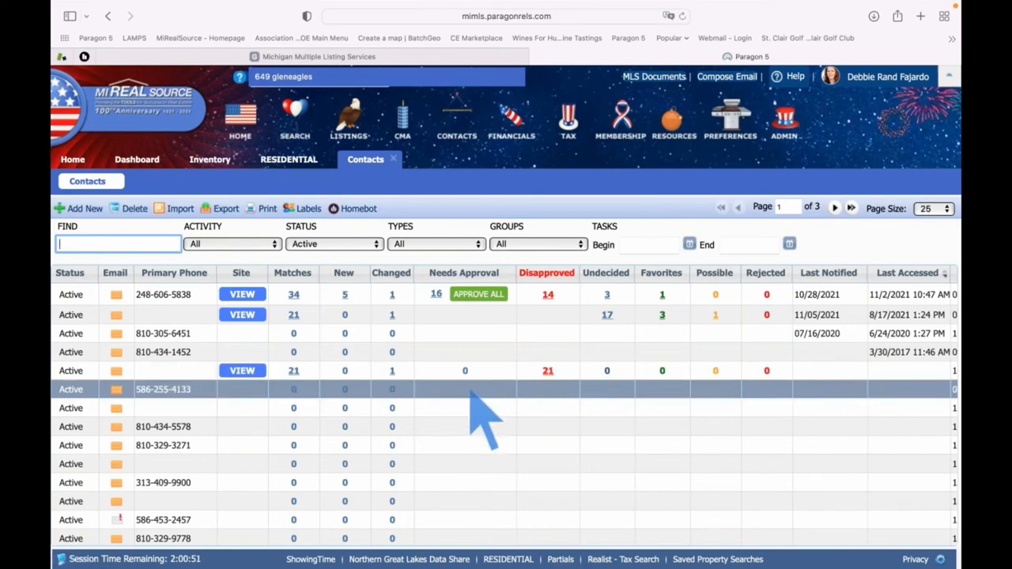
pyautogui.hscroll(-3, 251, 381)
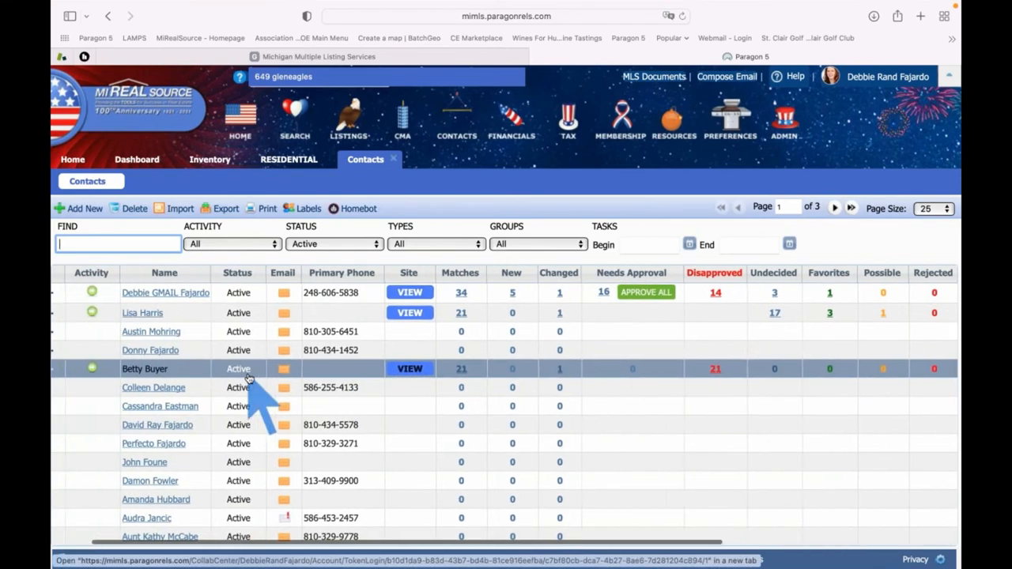
pyautogui.hscroll(-2, 229, 377)
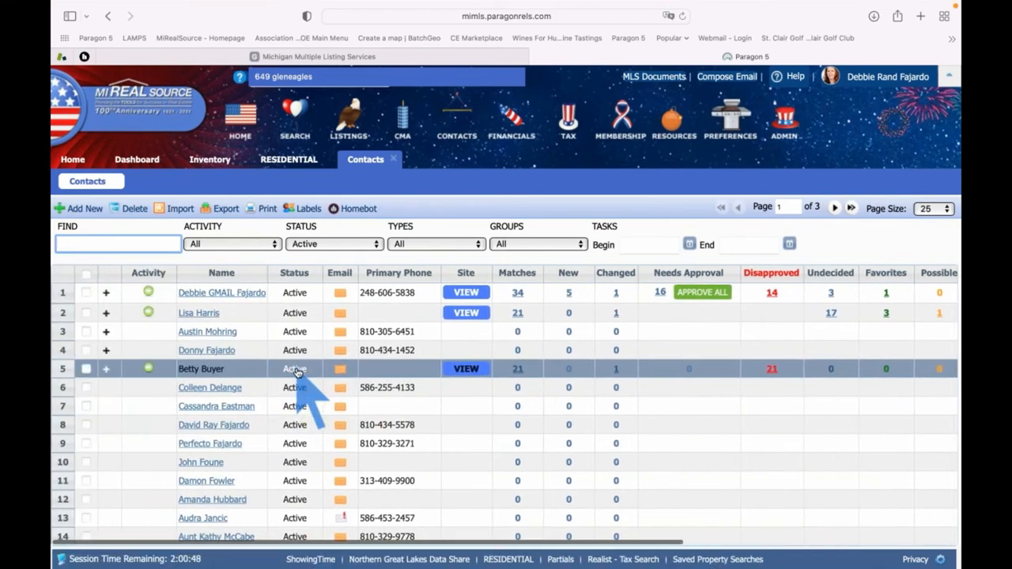
pyautogui.click(106, 370)
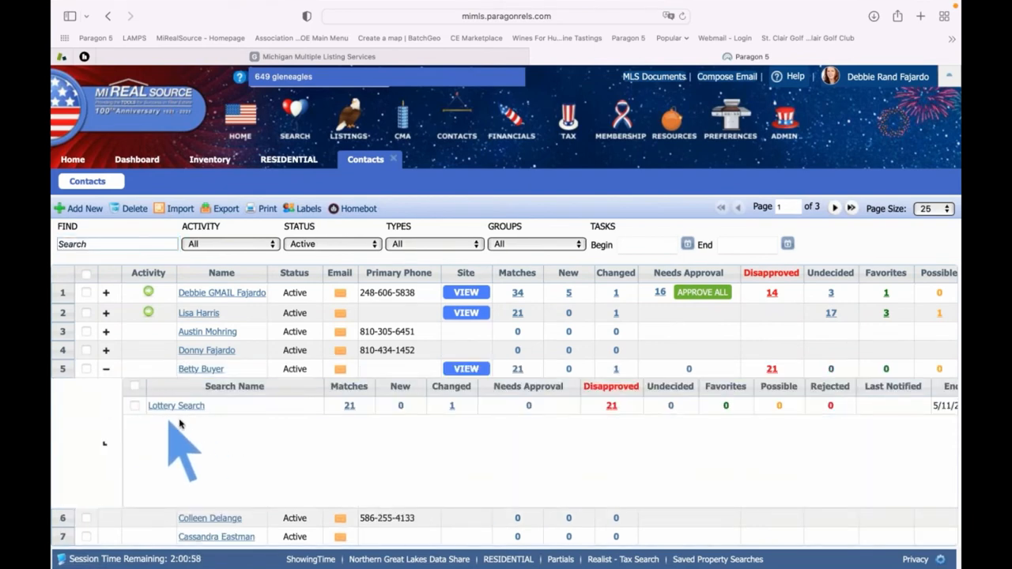
pyautogui.click(106, 294)
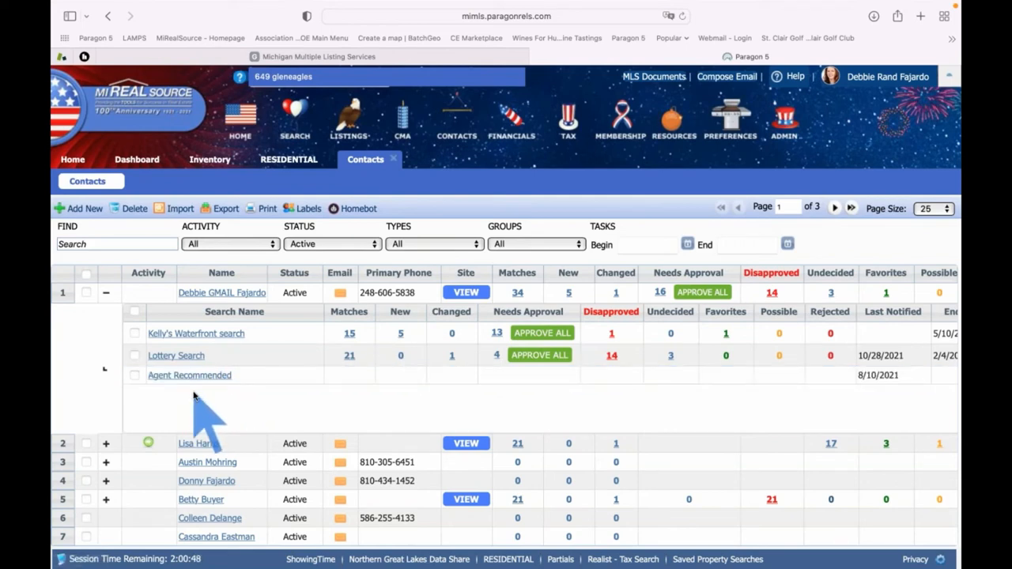
pyautogui.click(79, 166)
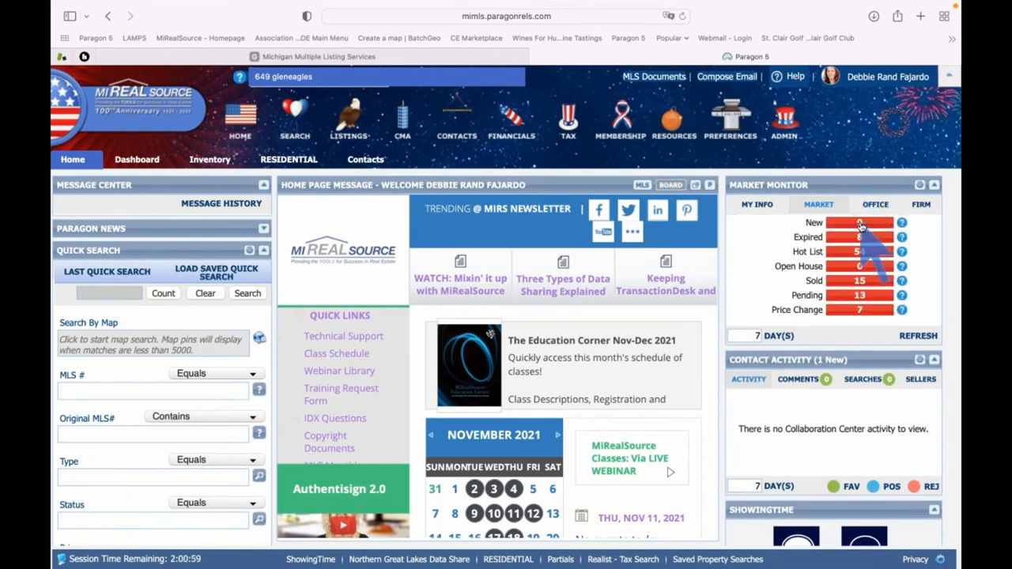
pyautogui.click(859, 223)
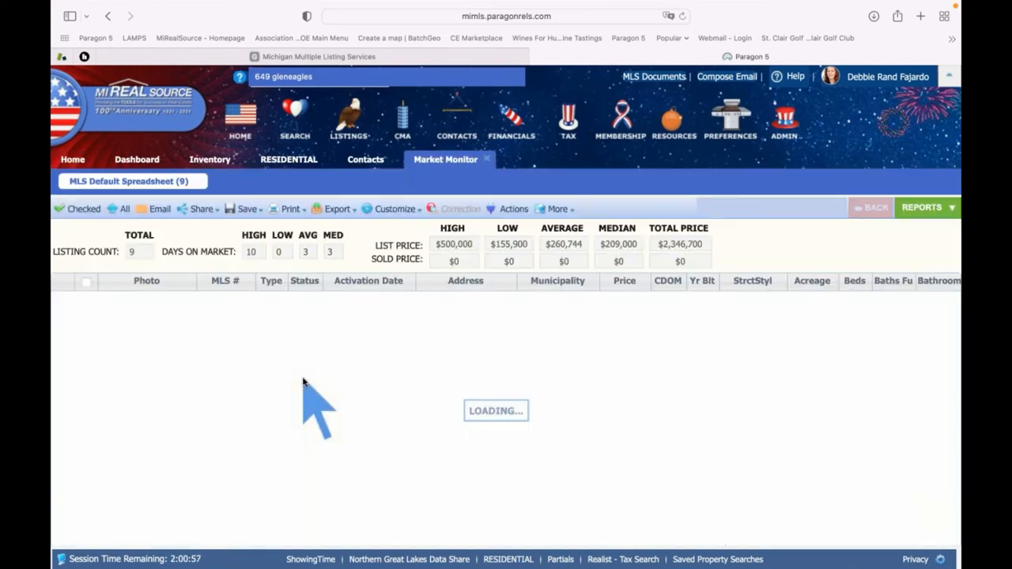
pyautogui.scroll(-2, 305, 378)
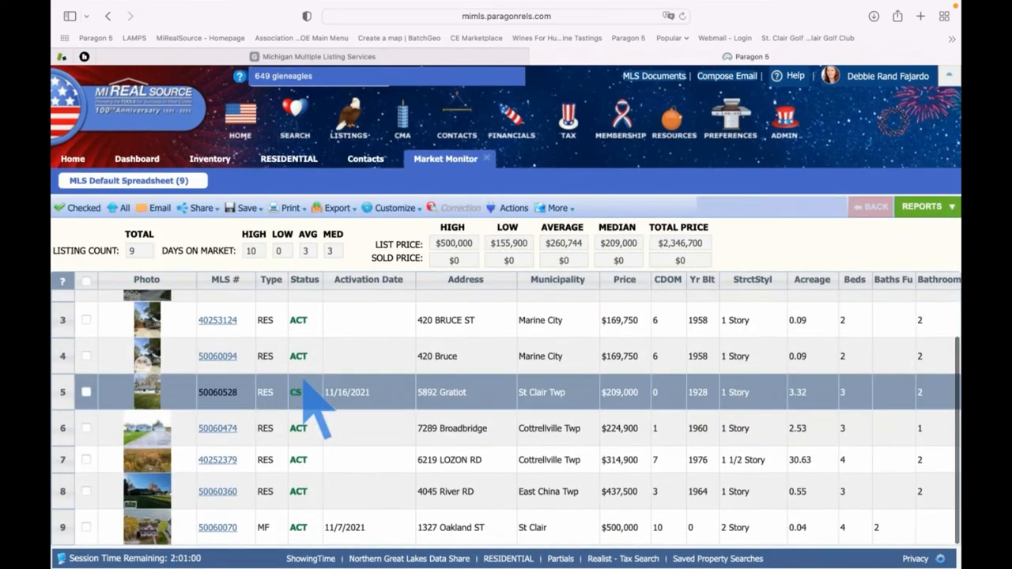
pyautogui.click(216, 528)
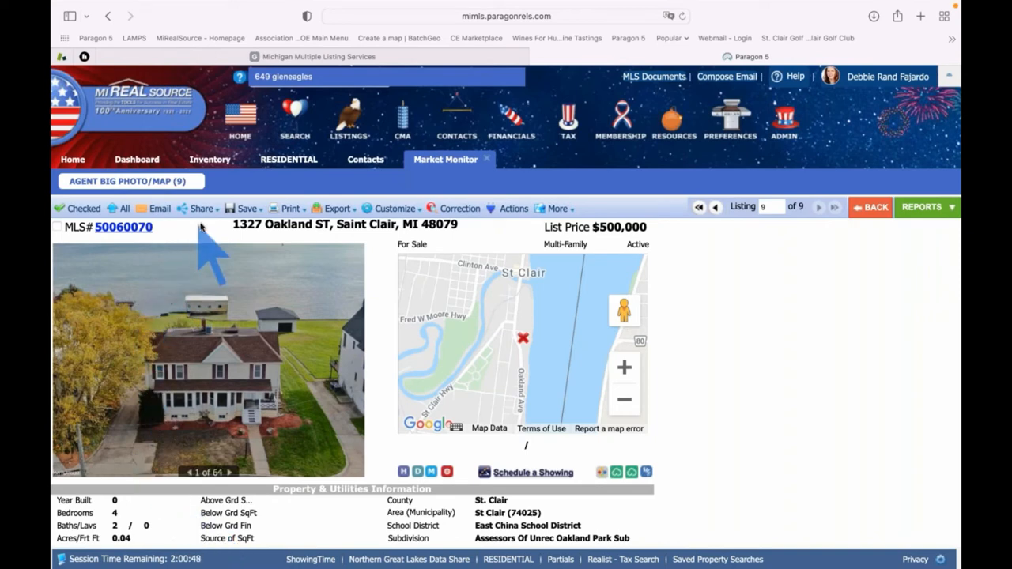
# Save listing 50060070 to the buyer contact via the Listing Cart, notifying them
pyautogui.click(246, 210)
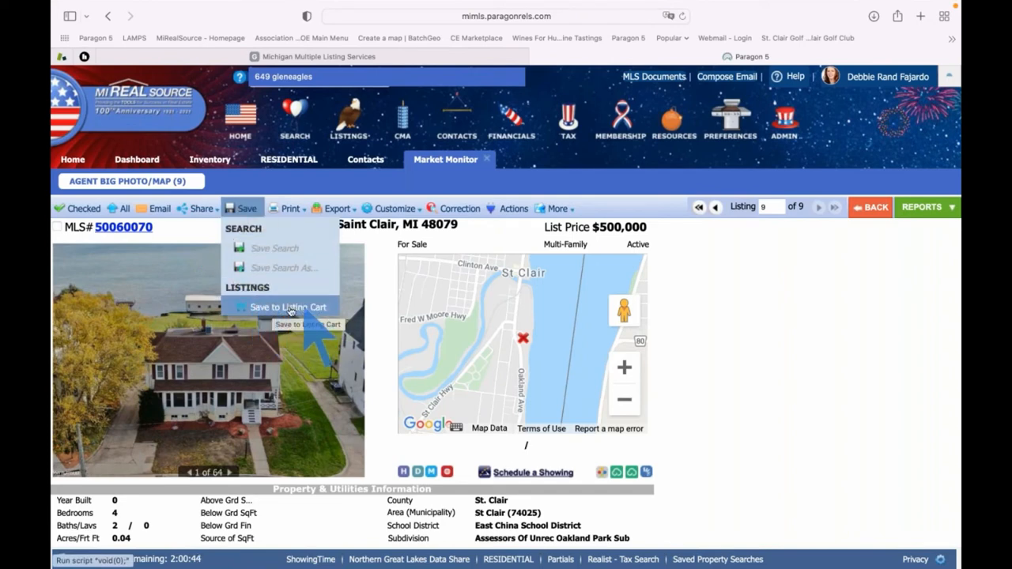
pyautogui.click(273, 308)
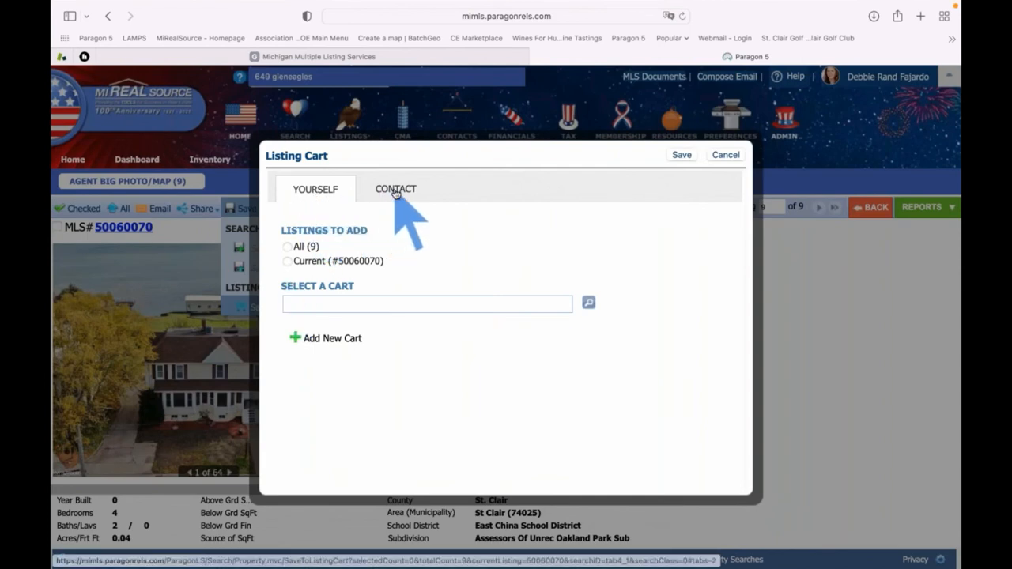
pyautogui.click(395, 191)
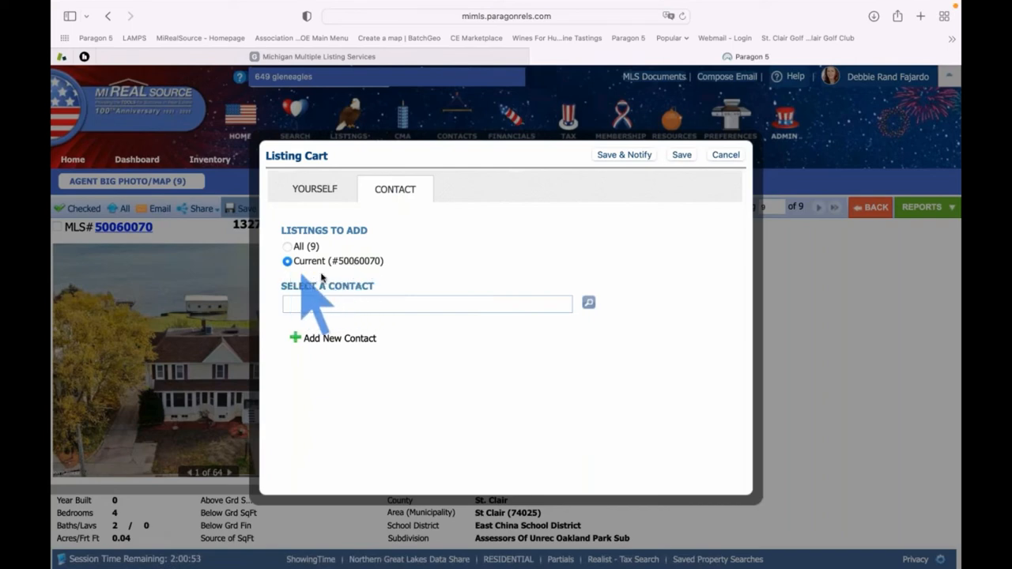
pyautogui.click(328, 303)
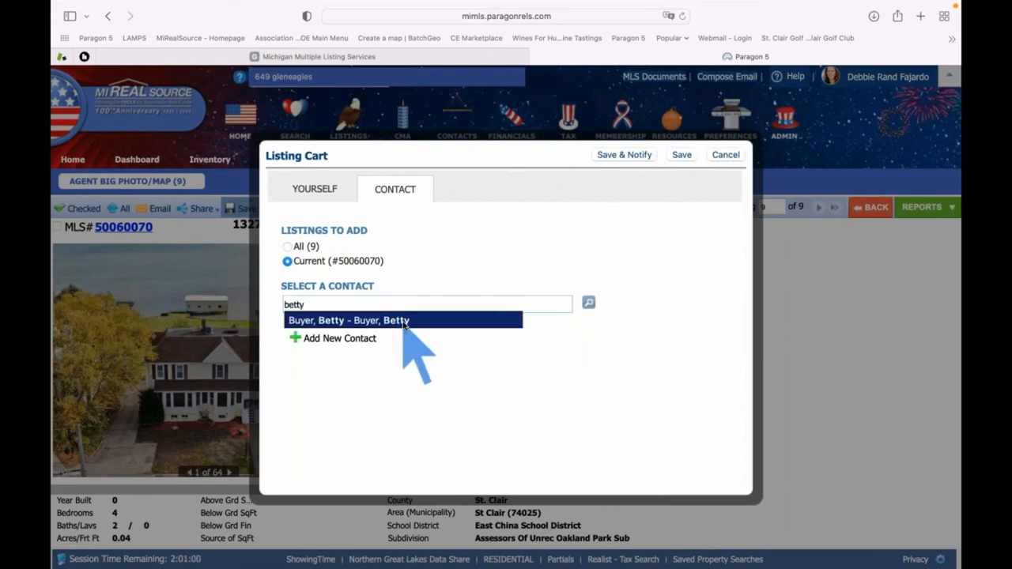
pyautogui.click(401, 320)
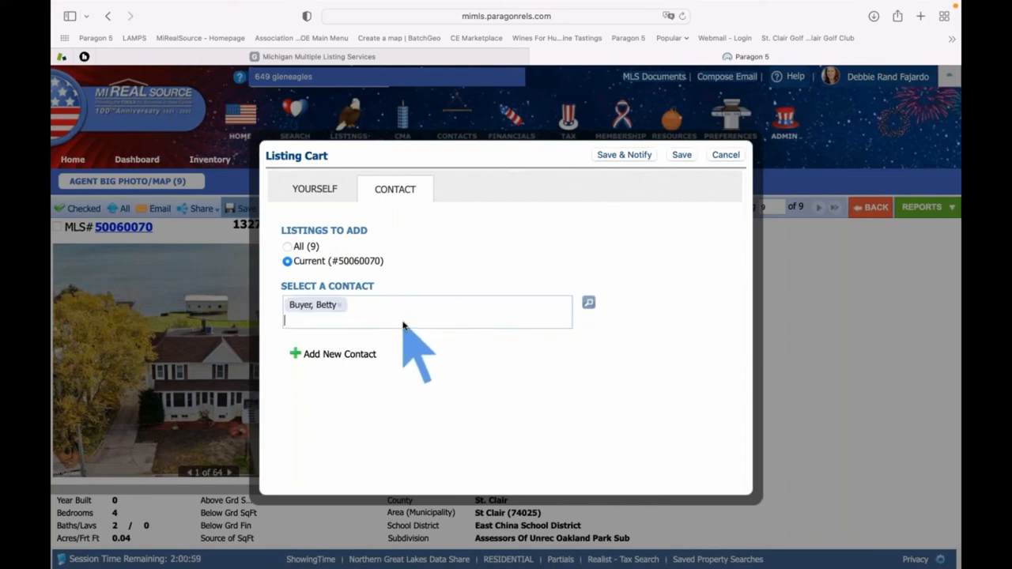
pyautogui.click(632, 155)
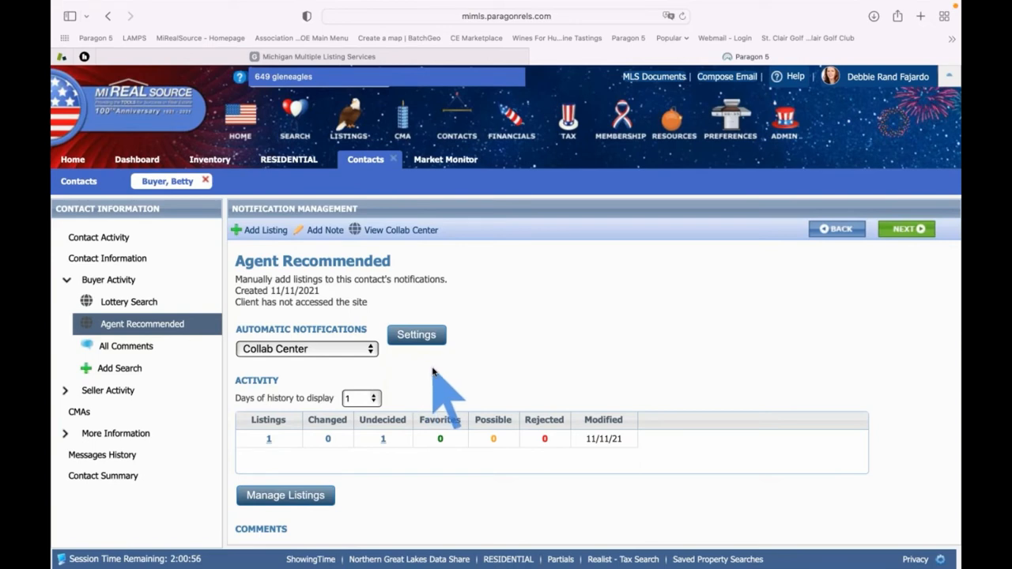
# Open the Automatic Notifications settings on the Agent Recommended page to reach Advanced Email Options
pyautogui.click(415, 336)
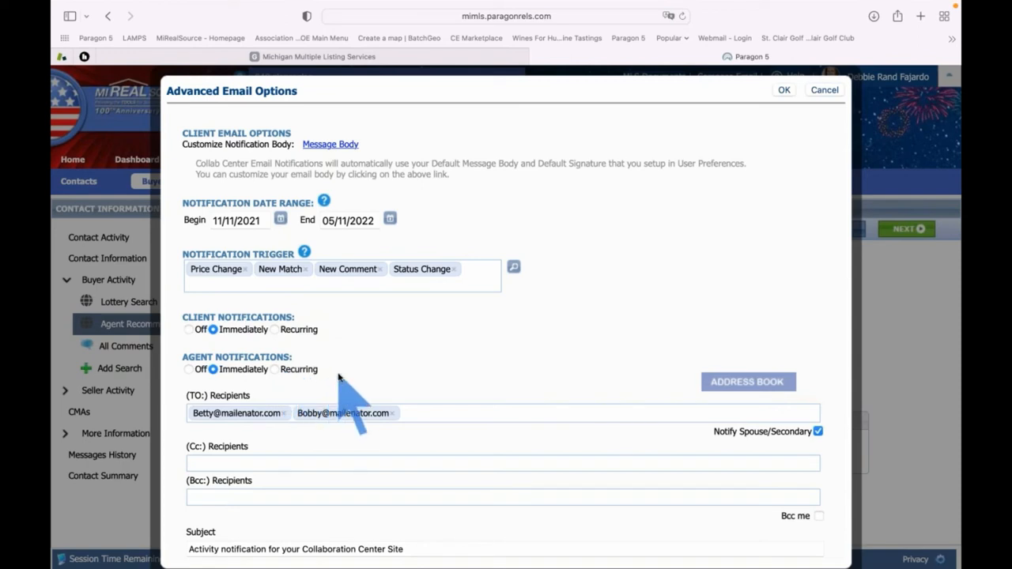
# Make agent notifications recur daily every 1 day at 7:00 AM, save, and go Home
pyautogui.click(274, 370)
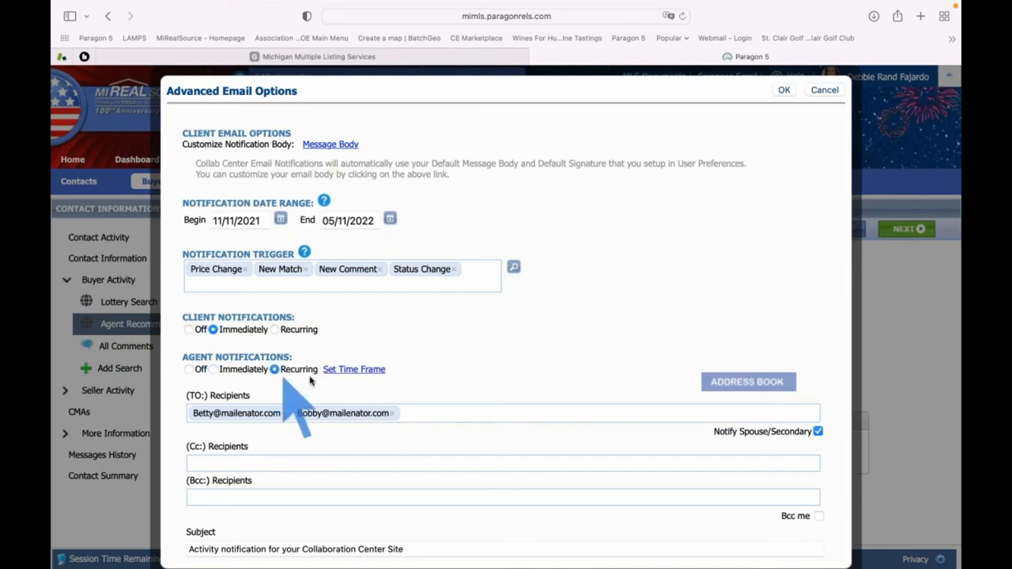
pyautogui.click(351, 370)
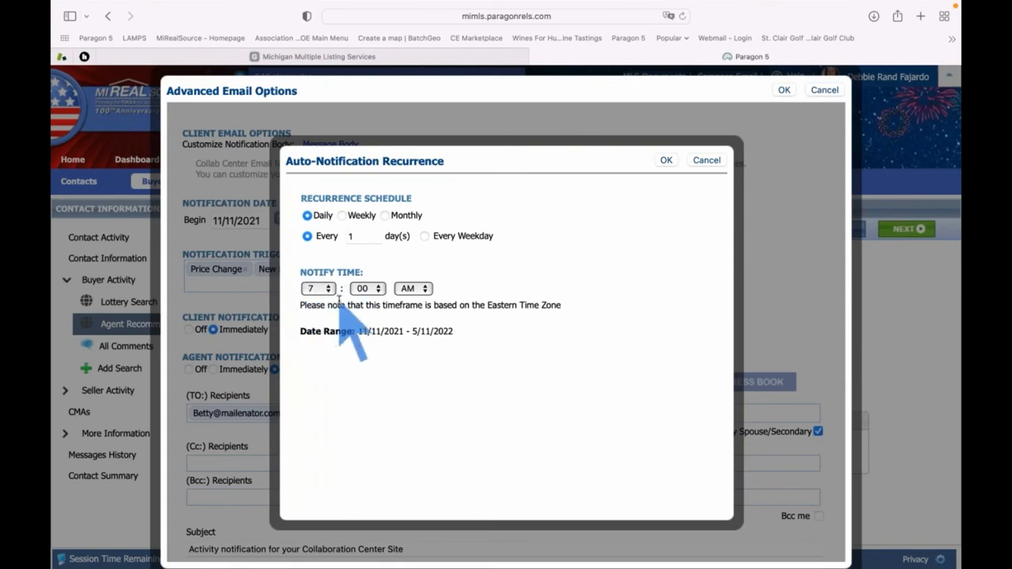
pyautogui.click(666, 161)
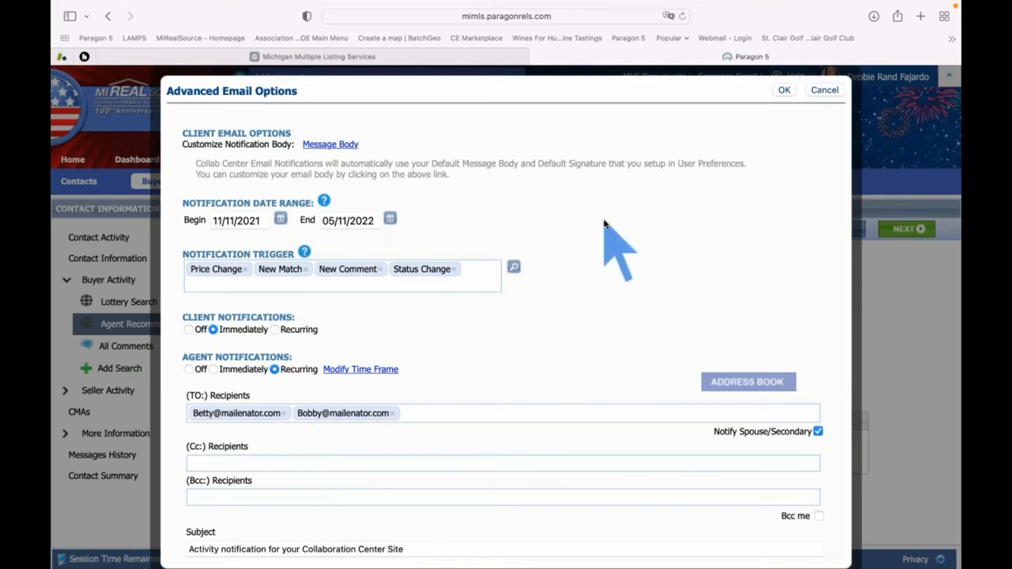
pyautogui.click(784, 90)
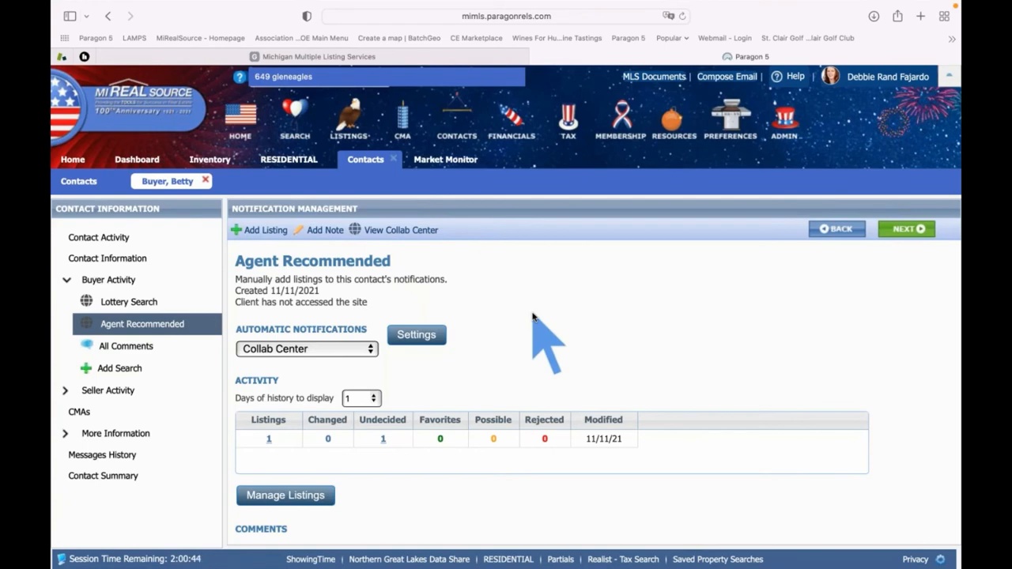
pyautogui.click(73, 161)
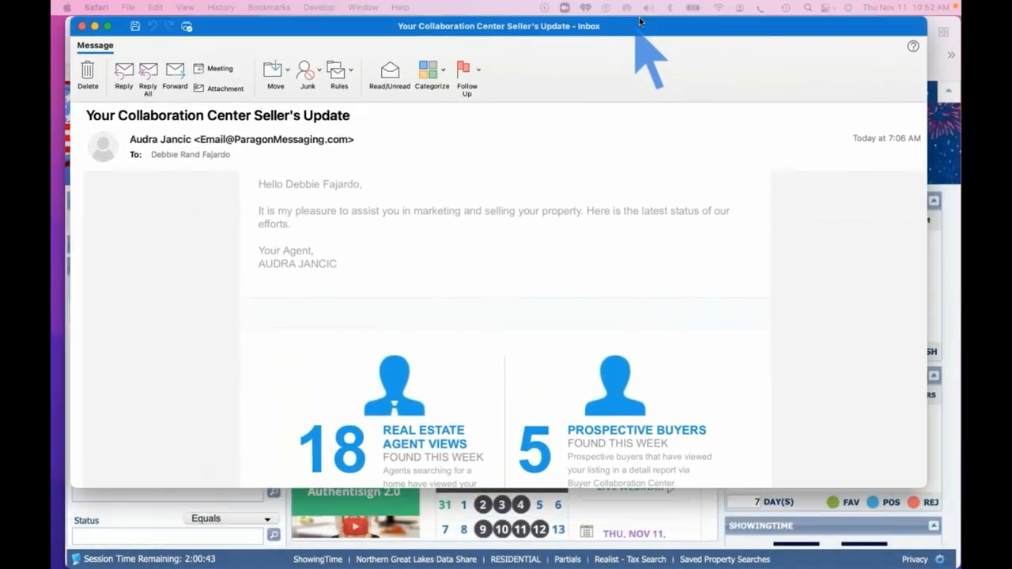
# Review the top of the Collaboration Center Seller's Update email, then return to Paragon
pyautogui.moveTo(640, 21); pyautogui.dragTo(643, 22)
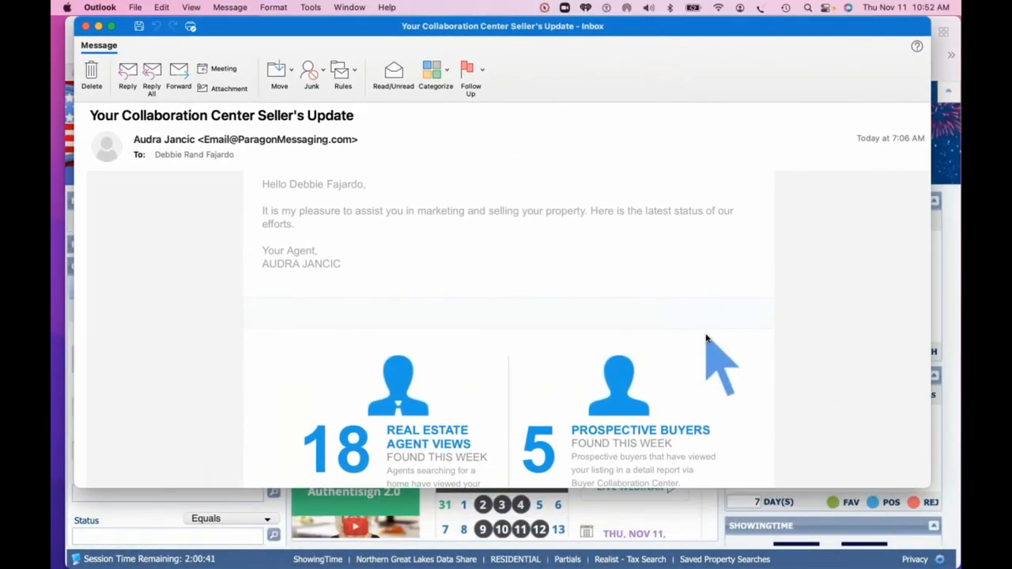
pyautogui.scroll(5, 706, 338)
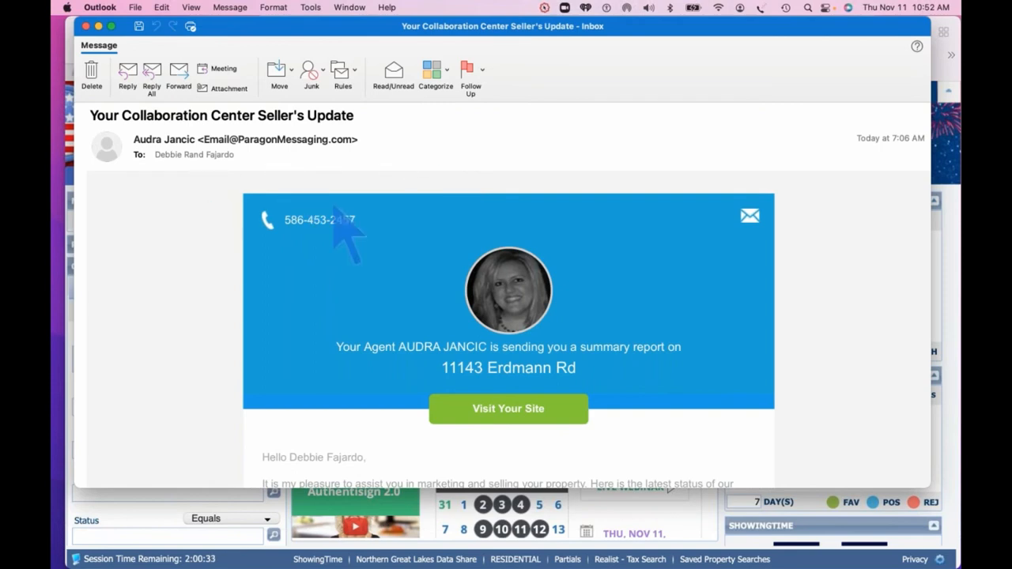
pyautogui.scroll(-1, 360, 229)
pyautogui.scroll(1, 360, 229)
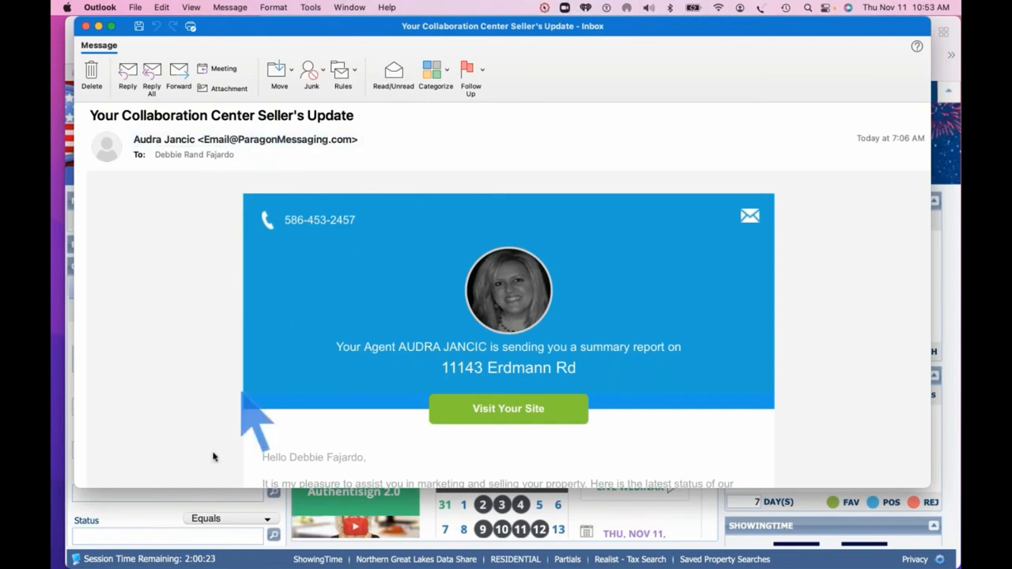
pyautogui.click(156, 514)
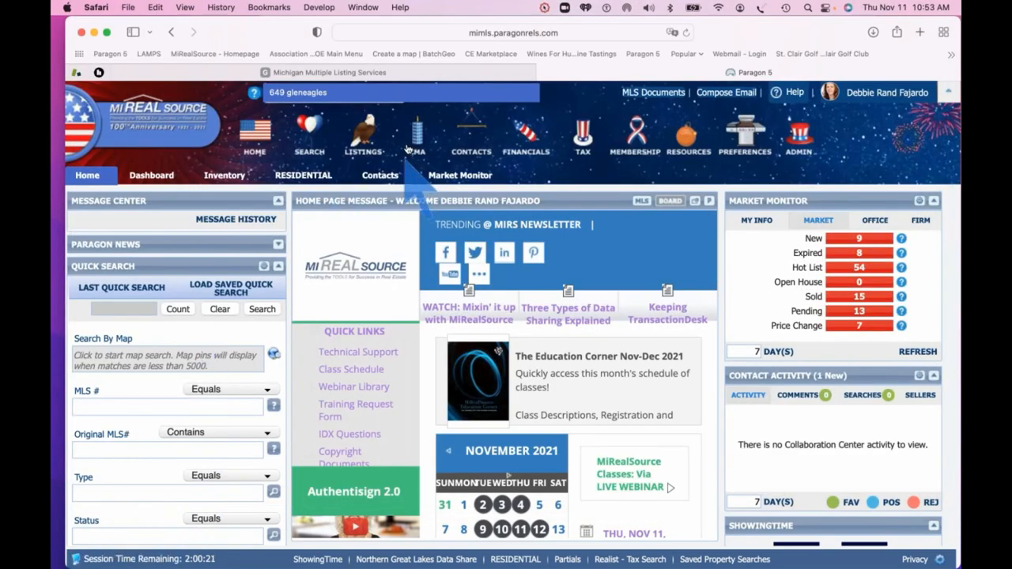
# Open the buyer contact's Seller Activity Associate Property page, browsing listings without associating any
pyautogui.click(374, 175)
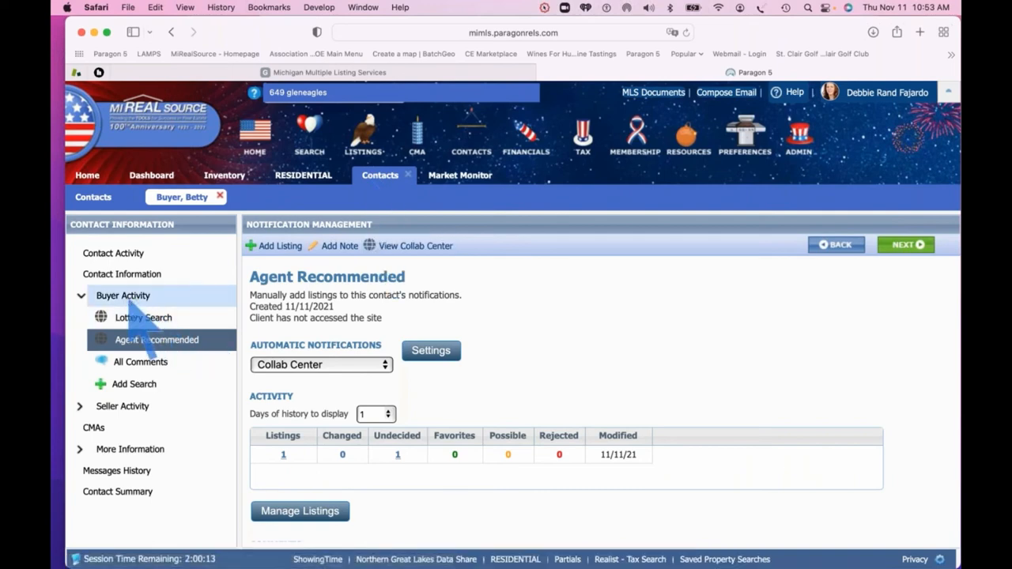
pyautogui.click(127, 410)
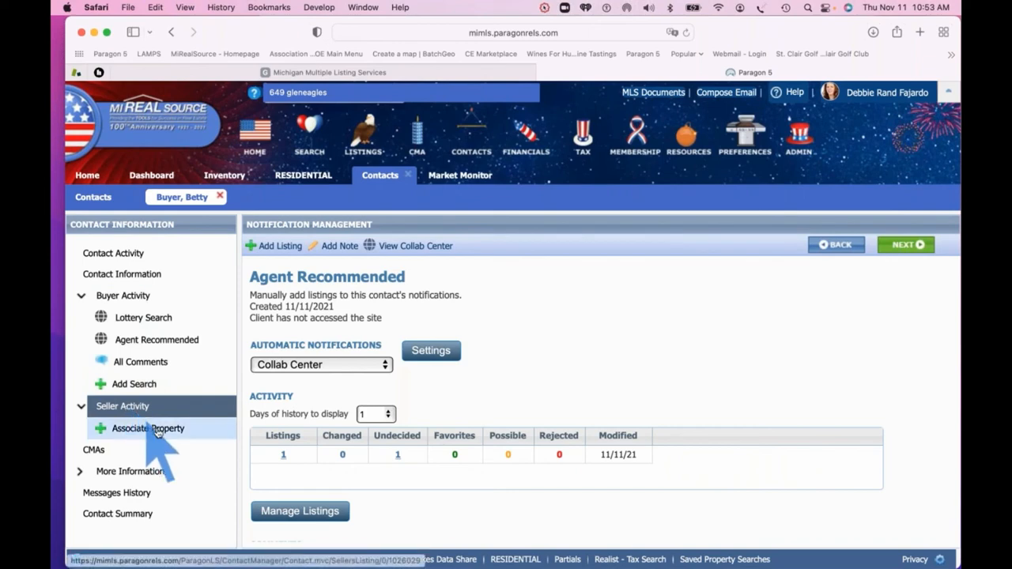
pyautogui.click(153, 435)
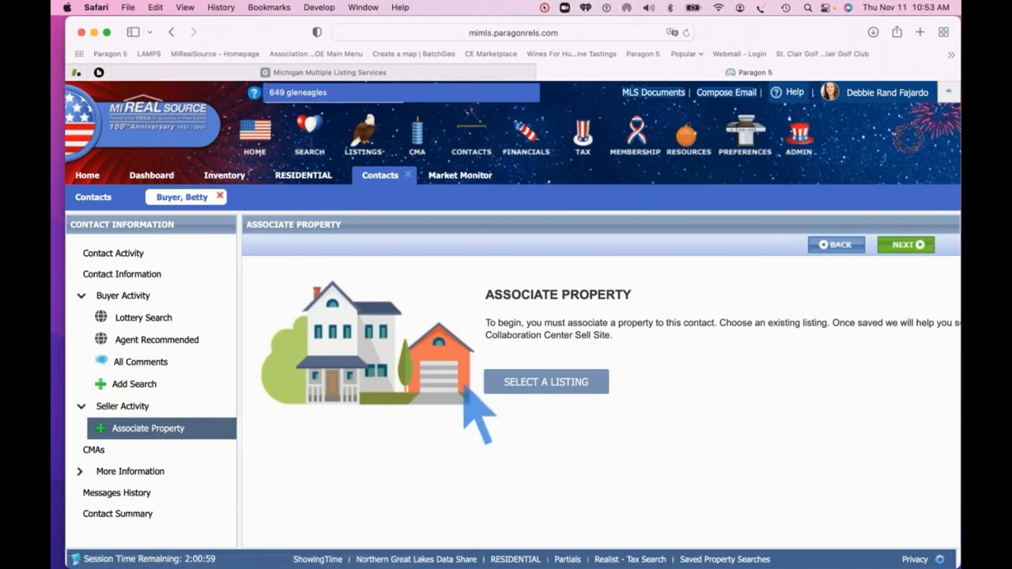
pyautogui.click(528, 383)
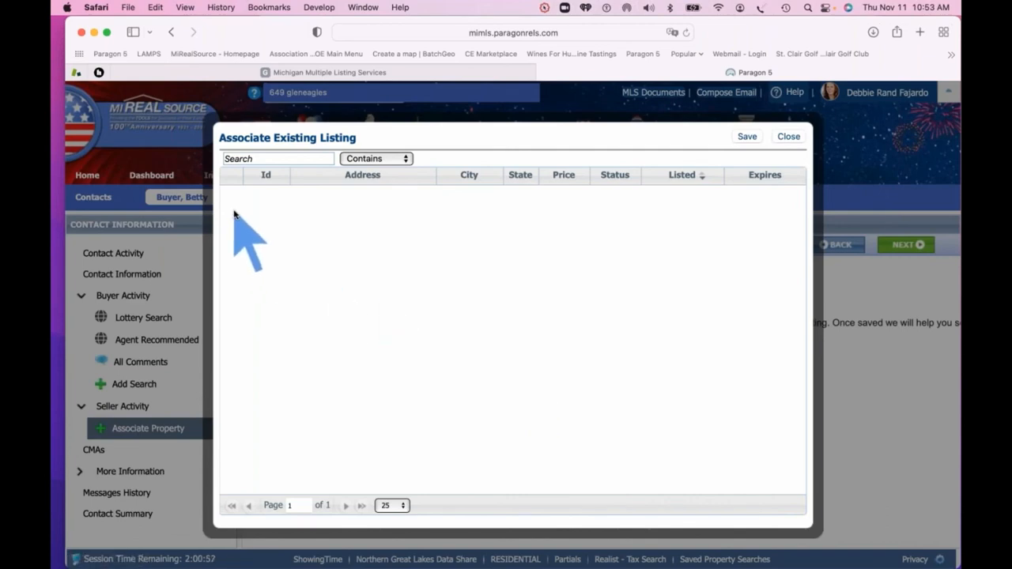
pyautogui.click(788, 136)
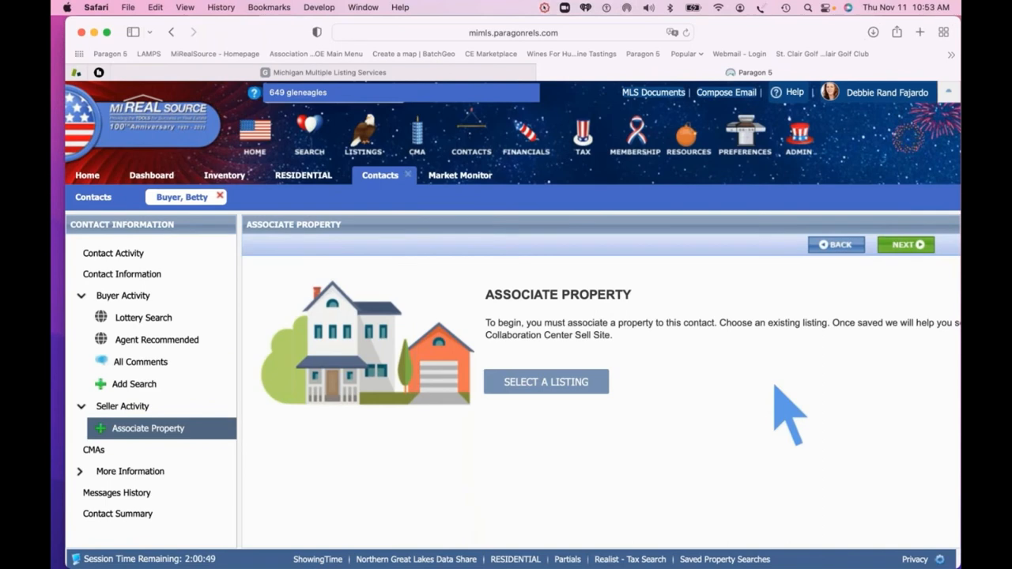
pyautogui.press('super+Tab')
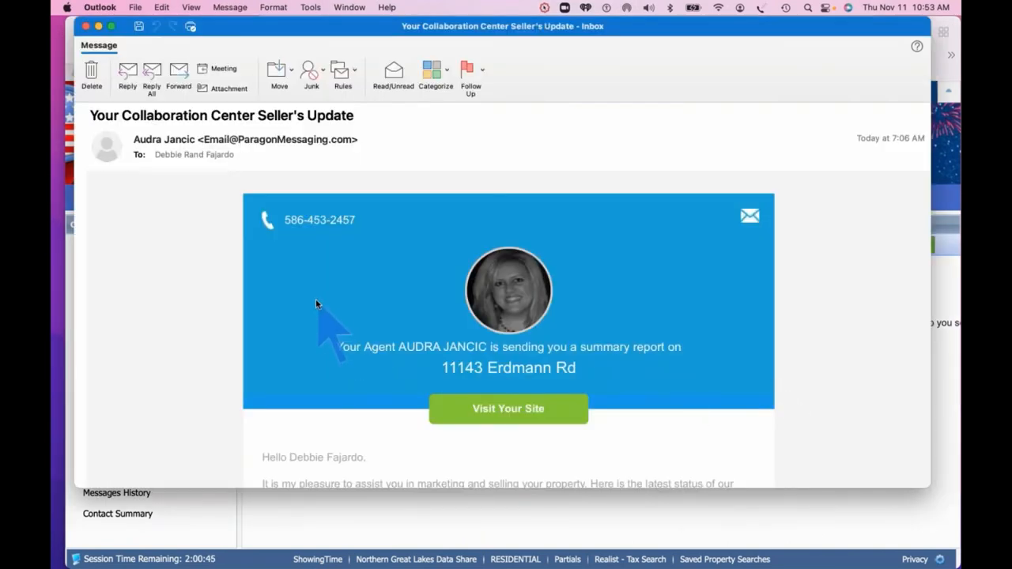
# Read the seller update email's statistics down to the Unsubscribe footer, then close it
pyautogui.scroll(-1, 471, 305)
pyautogui.scroll(1, 471, 305)
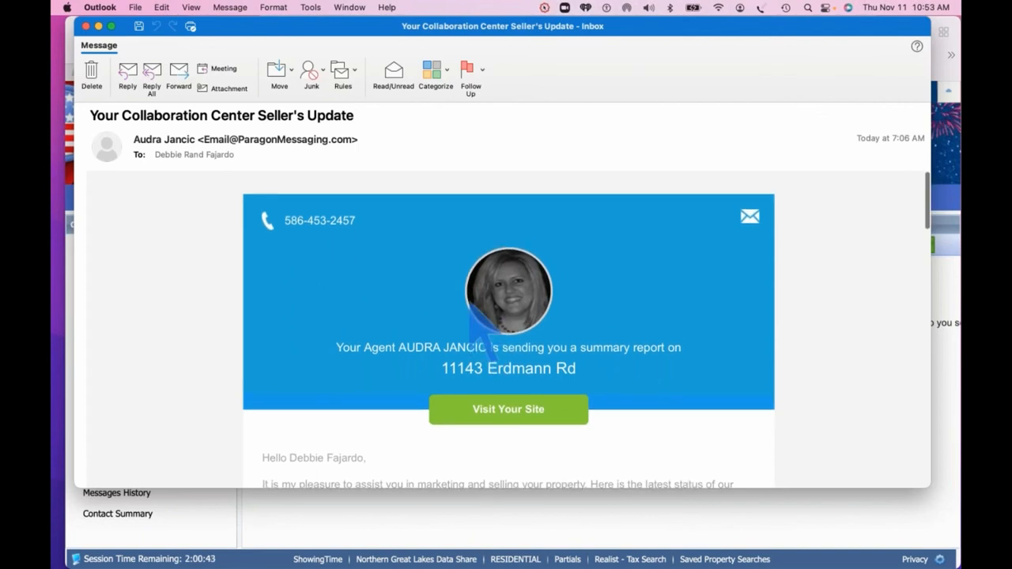
pyautogui.scroll(-1, 471, 305)
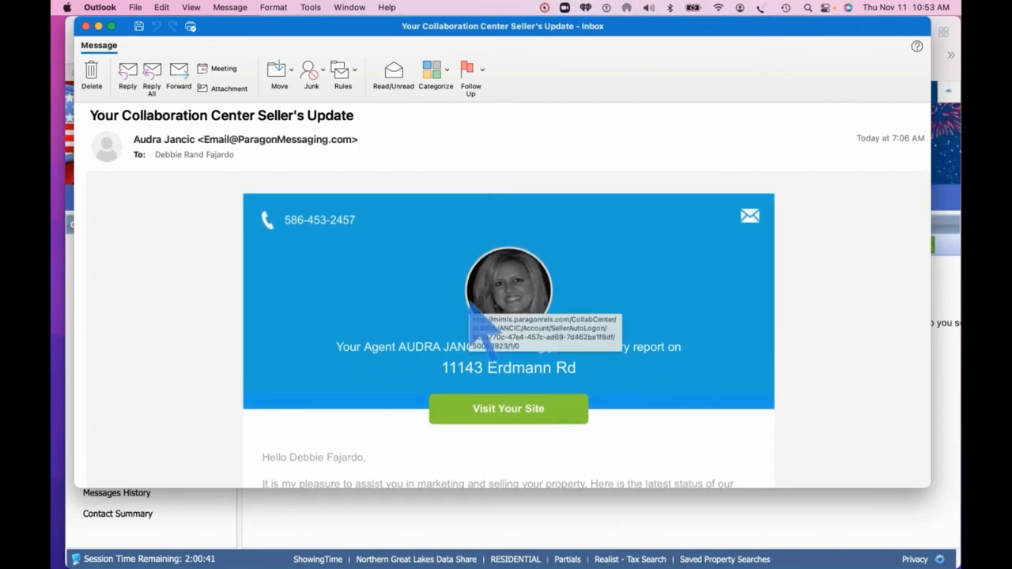
pyautogui.scroll(-5, 471, 305)
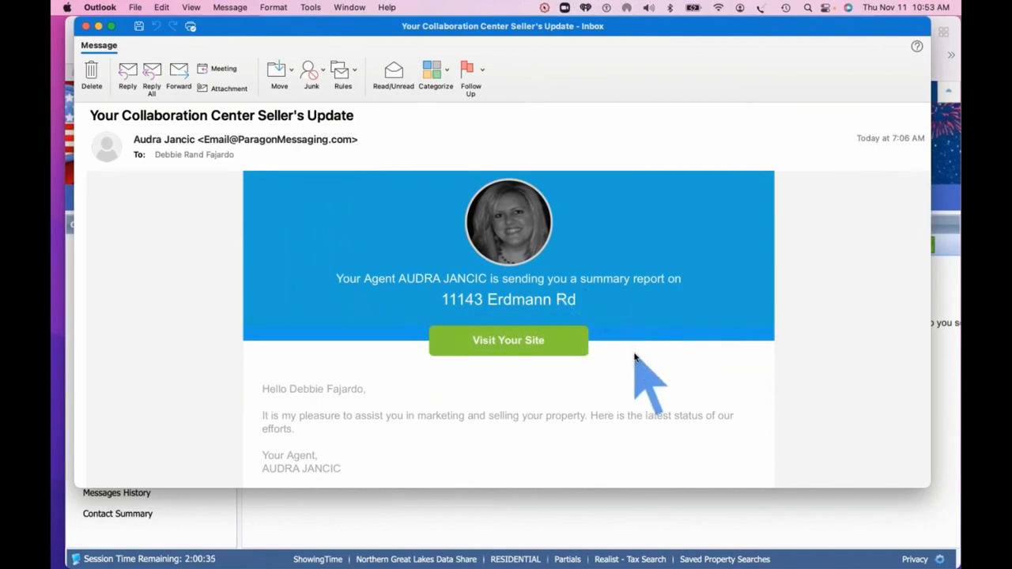
pyautogui.scroll(-10, 634, 357)
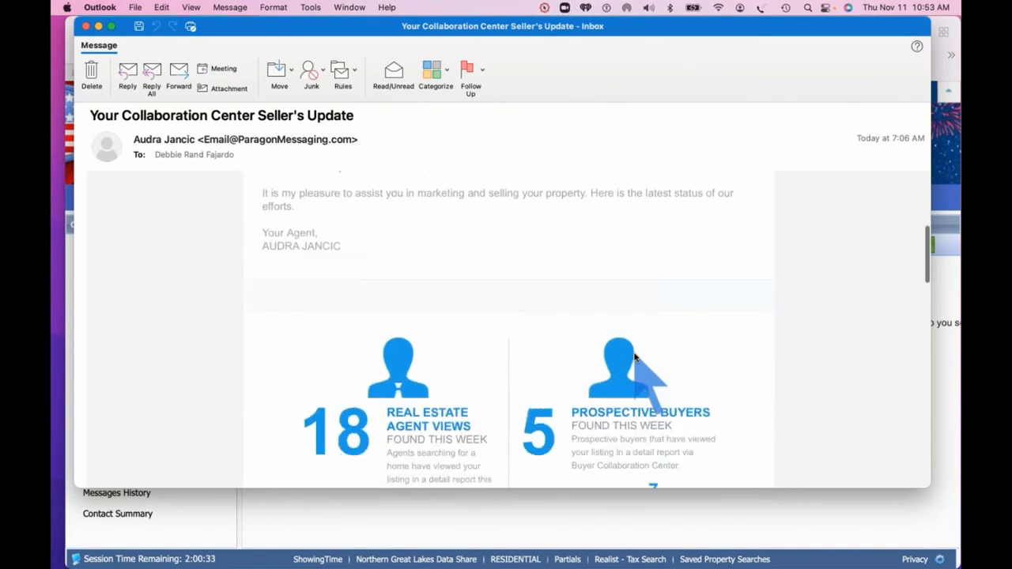
pyautogui.scroll(-1, 634, 358)
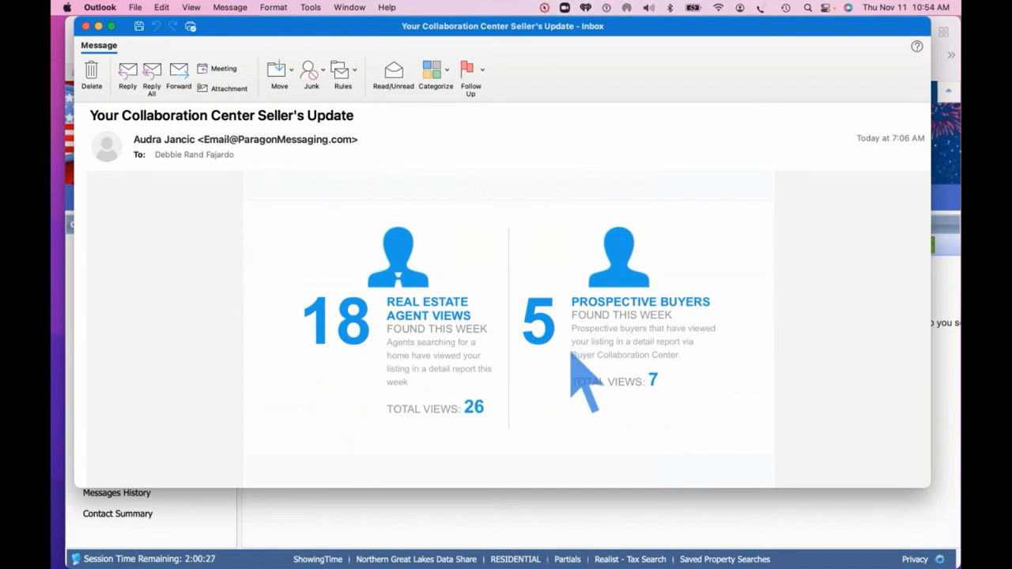
pyautogui.scroll(-9, 571, 355)
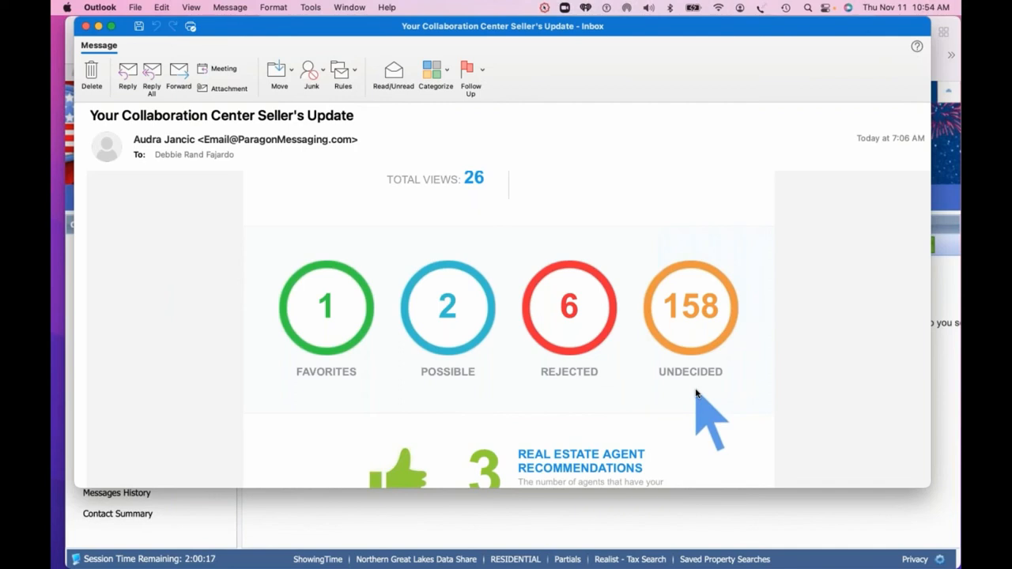
pyautogui.scroll(-4, 695, 393)
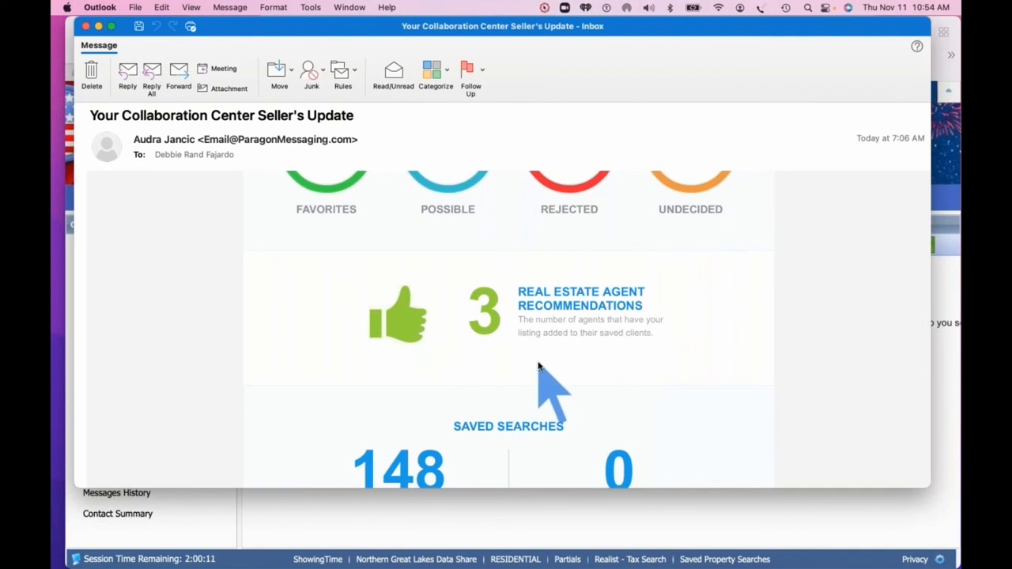
pyautogui.scroll(-5, 540, 371)
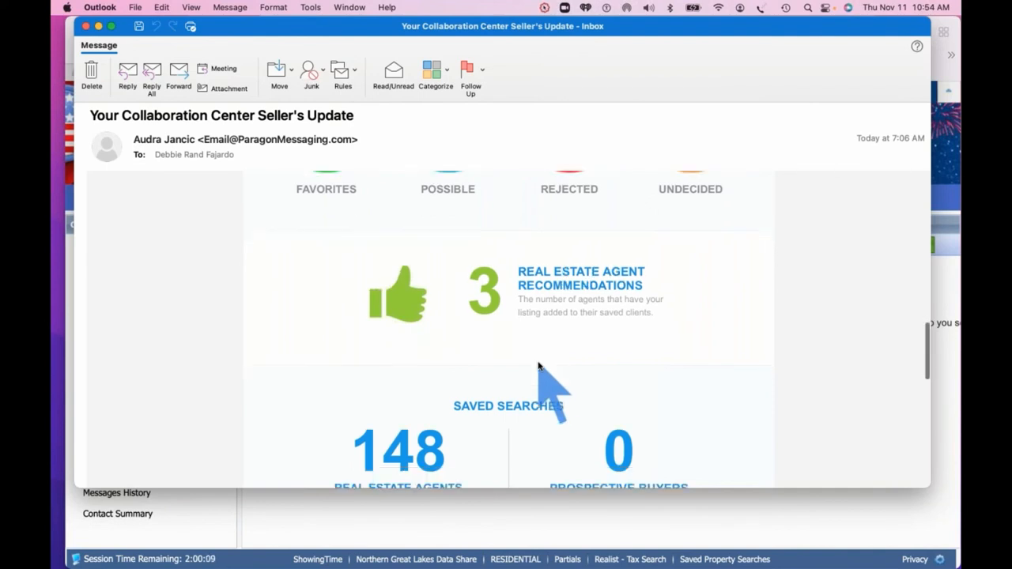
pyautogui.scroll(-2, 624, 378)
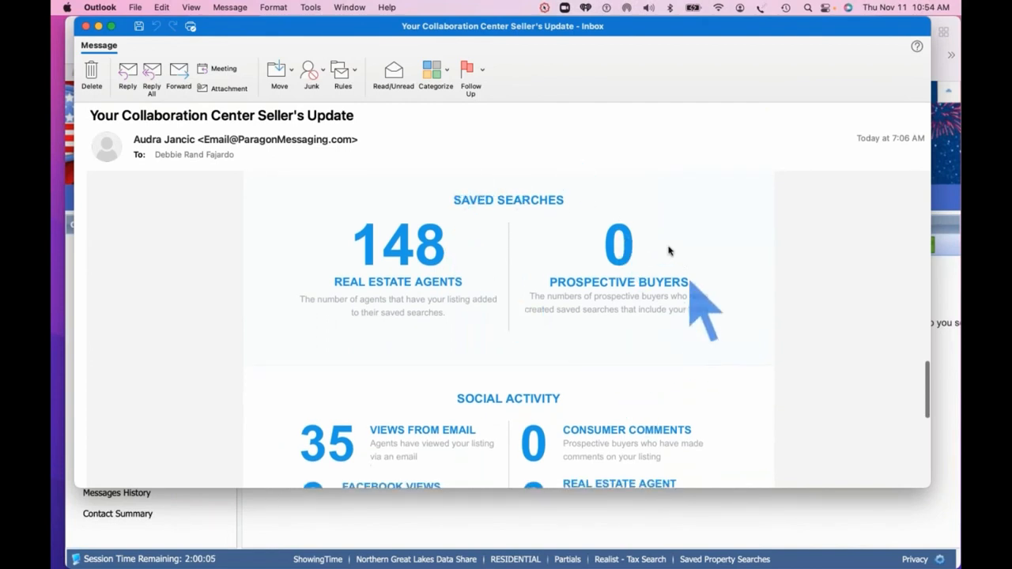
pyautogui.scroll(-6, 563, 346)
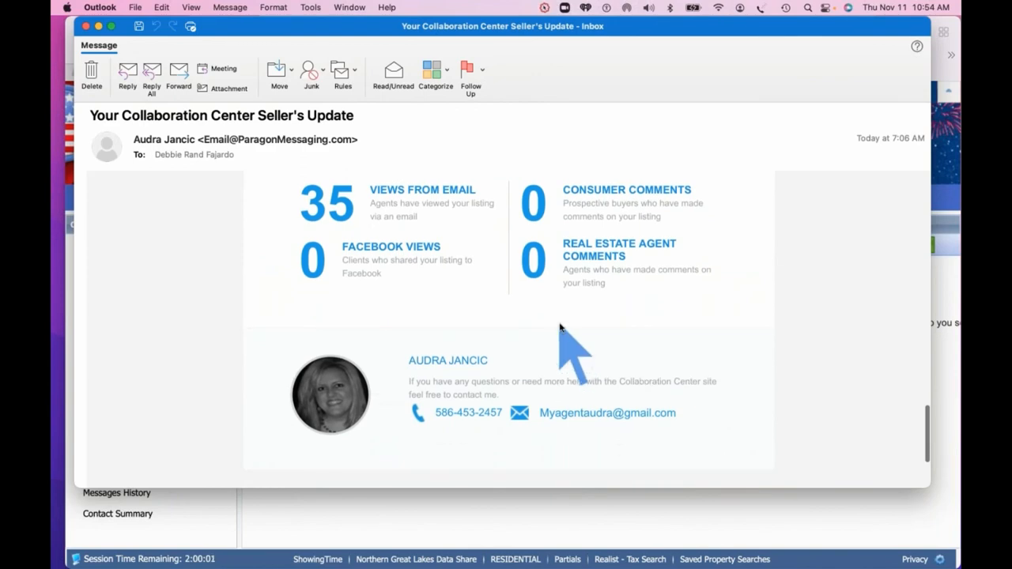
pyautogui.scroll(-4, 562, 339)
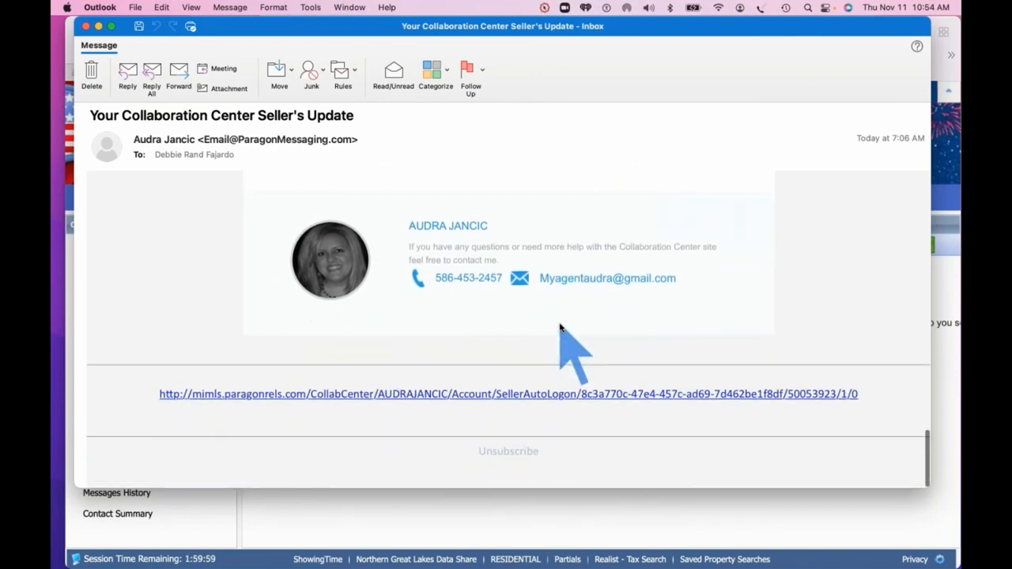
pyautogui.click(86, 26)
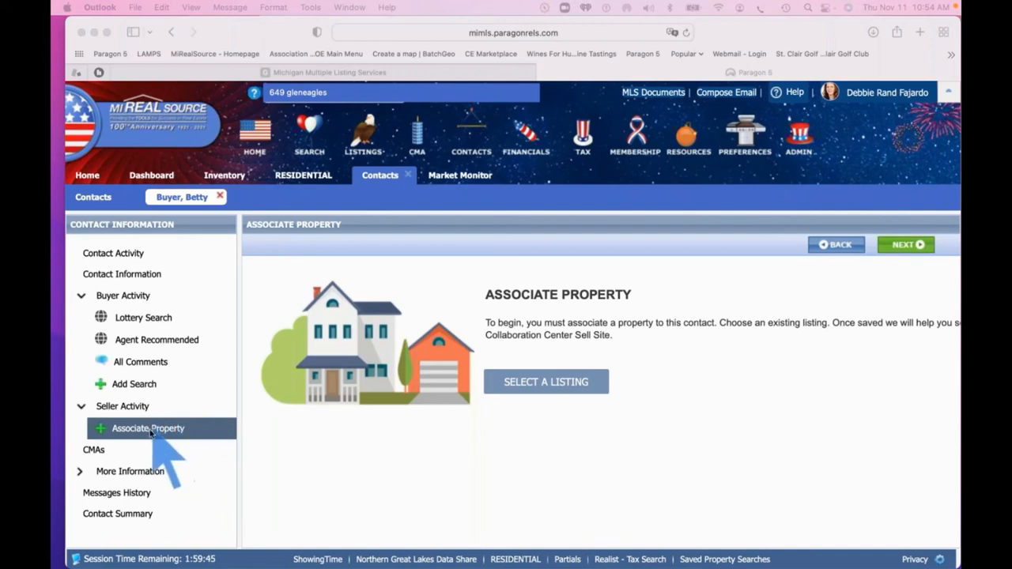
# Preview the sent 'Welcome to Your Collaboration Center for Buyers!' email in the buyer contact's Messages History
pyautogui.click(103, 496)
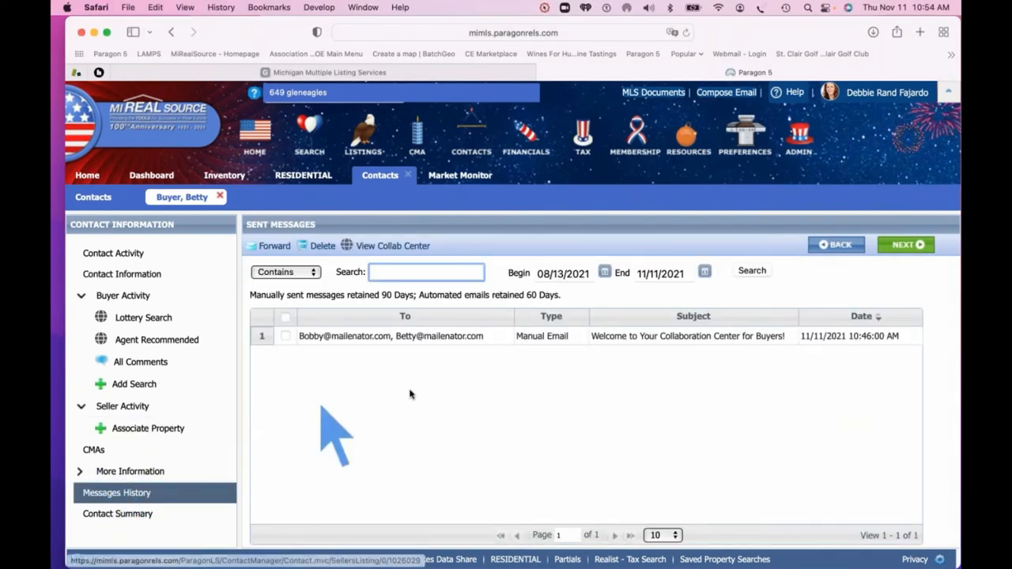
pyautogui.click(682, 340)
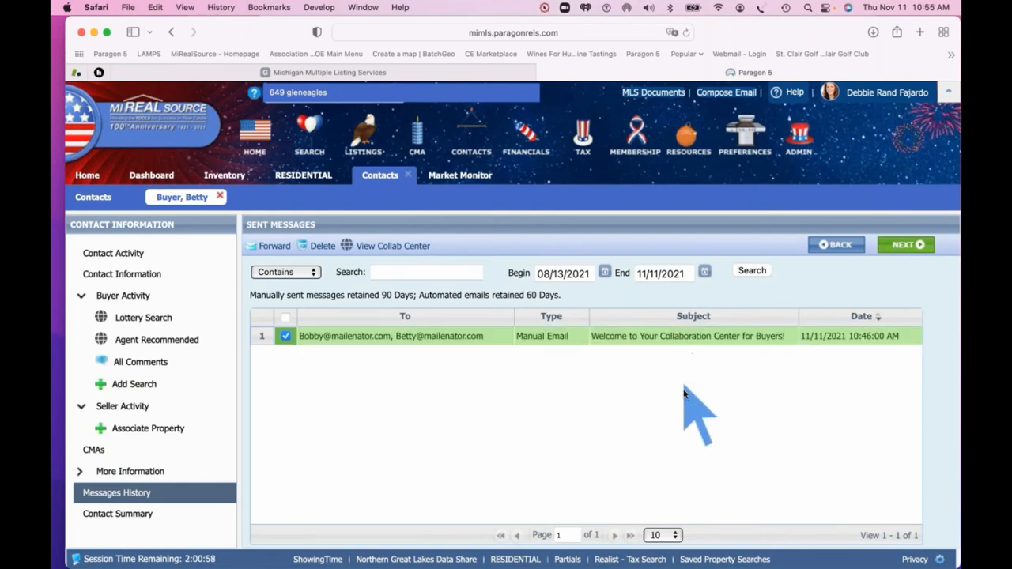
pyautogui.scroll(-1, 684, 391)
pyautogui.scroll(-8, 686, 403)
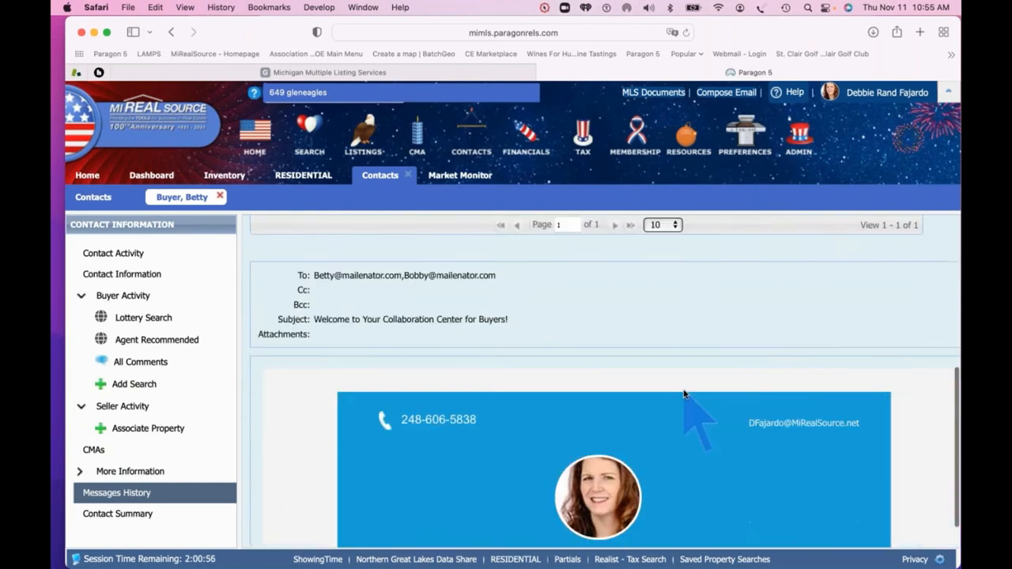
pyautogui.scroll(-6, 720, 429)
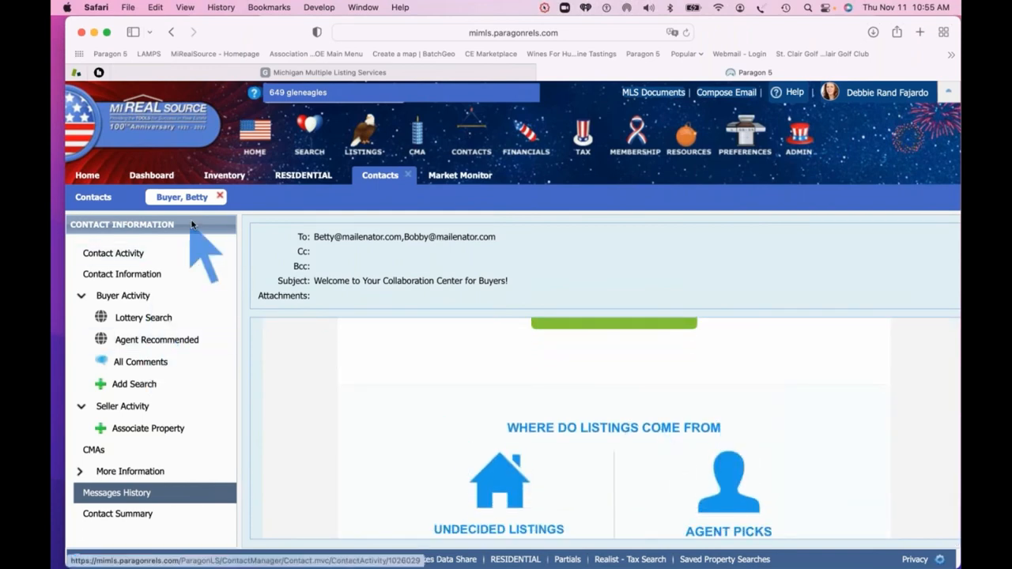
# Close the buyer contact and open the agent's test contact's Messages History
pyautogui.click(220, 197)
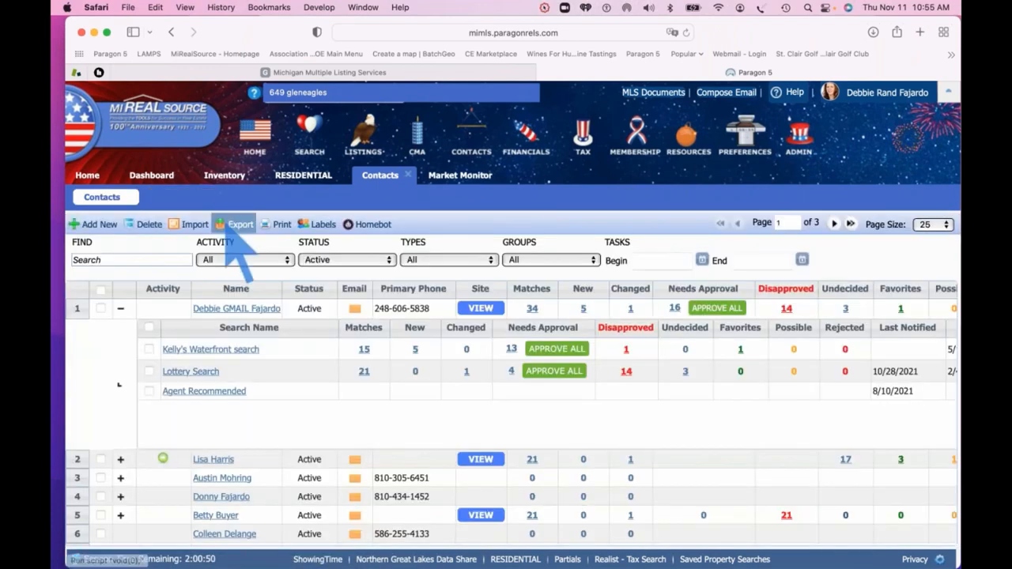
pyautogui.click(234, 308)
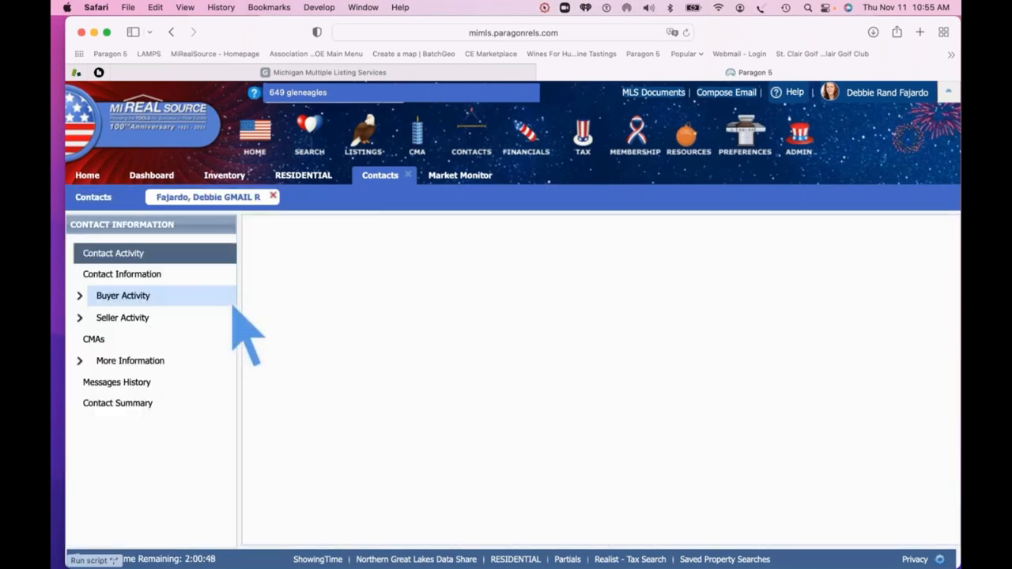
pyautogui.click(120, 384)
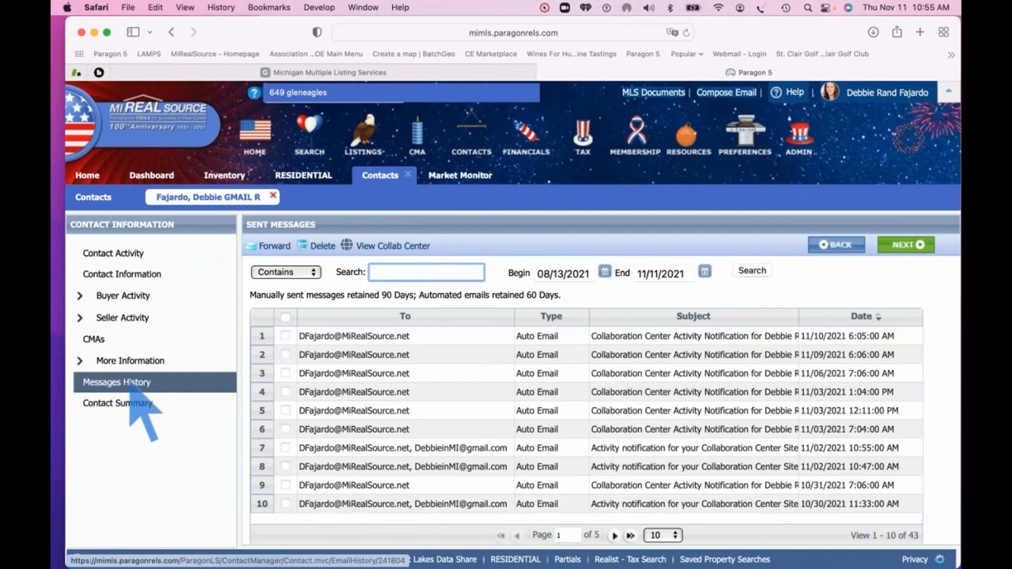
pyautogui.scroll(-2, 642, 393)
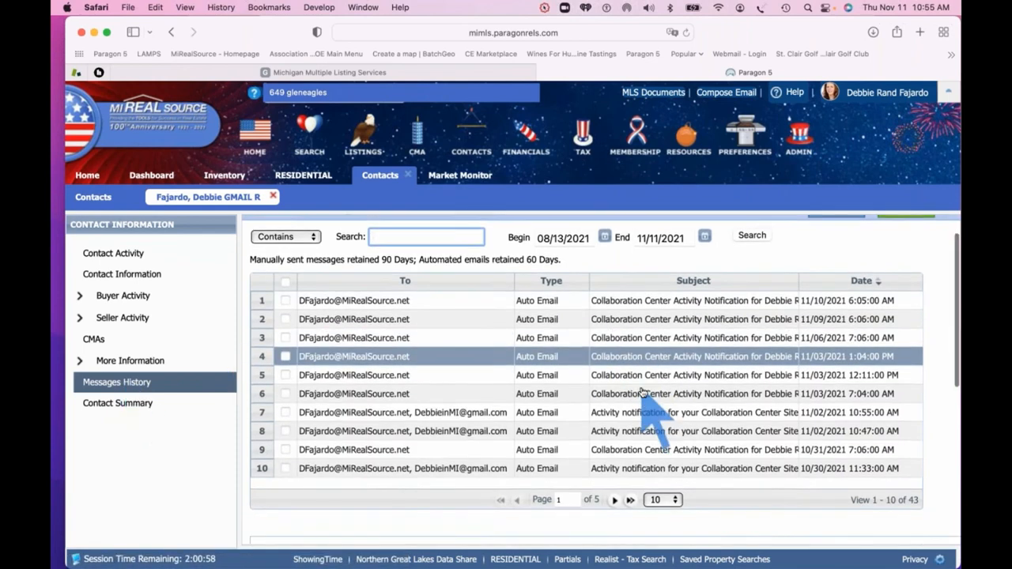
pyautogui.scroll(2, 643, 393)
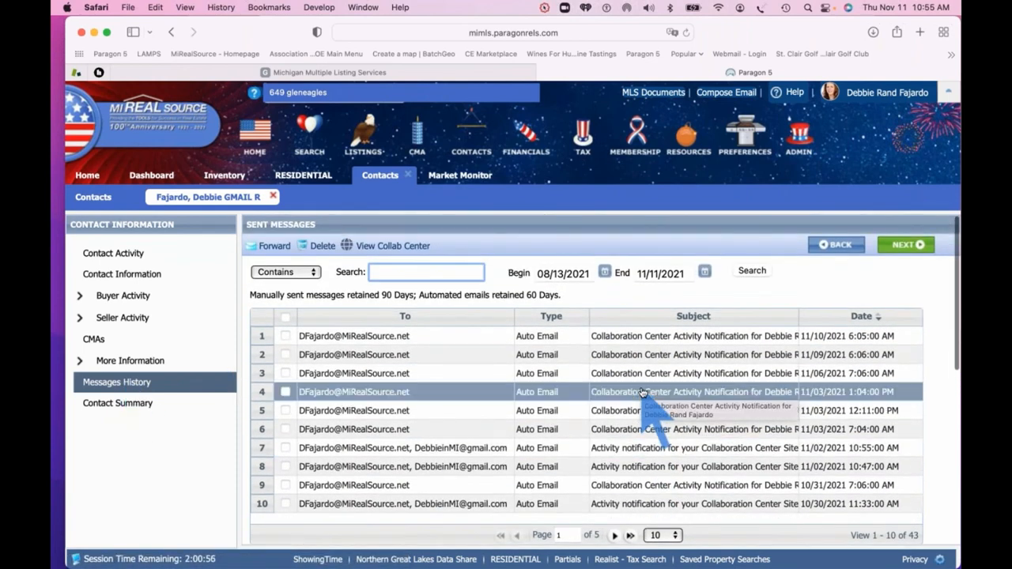
pyautogui.scroll(-1, 643, 393)
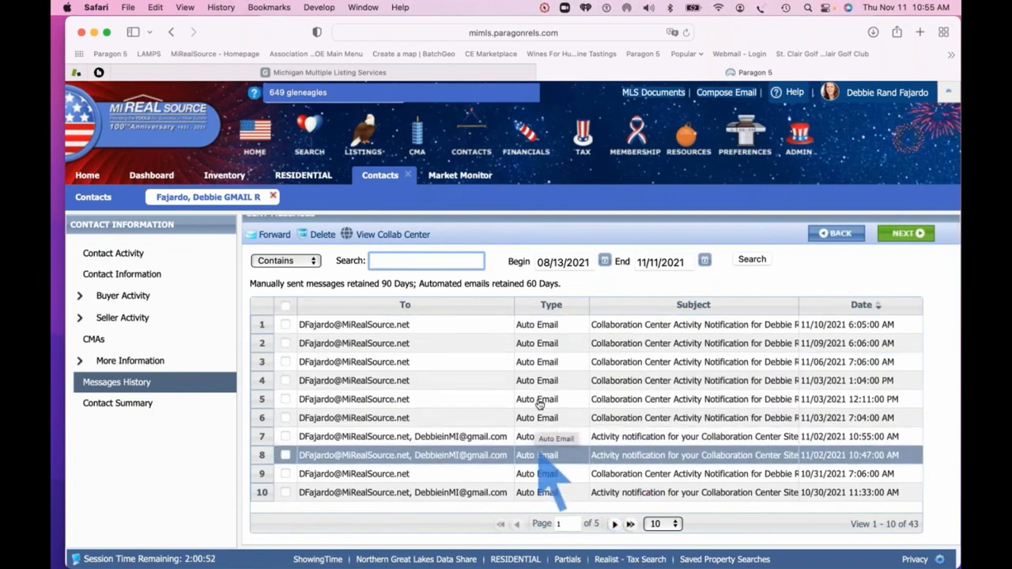
# Page through the 43 sent notification emails to page 5, then back to the first page
pyautogui.click(615, 525)
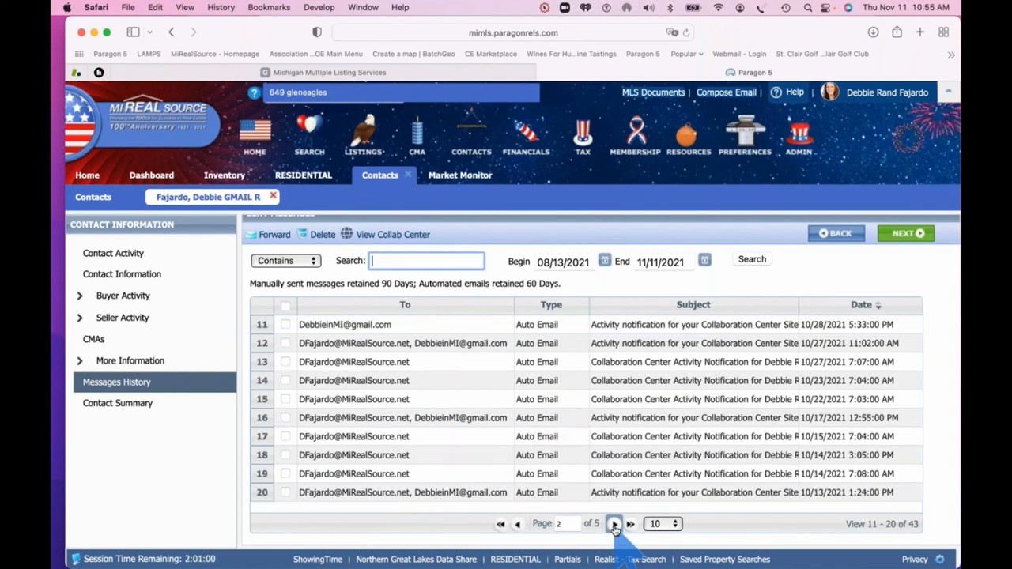
pyautogui.click(614, 524)
pyautogui.click(615, 524)
pyautogui.click(614, 524)
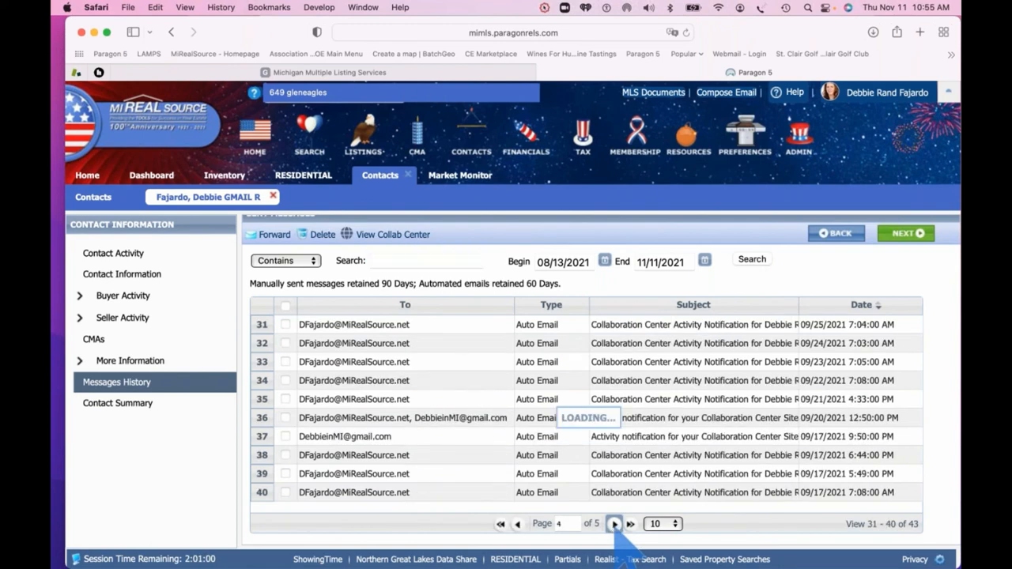
pyautogui.scroll(1, 543, 441)
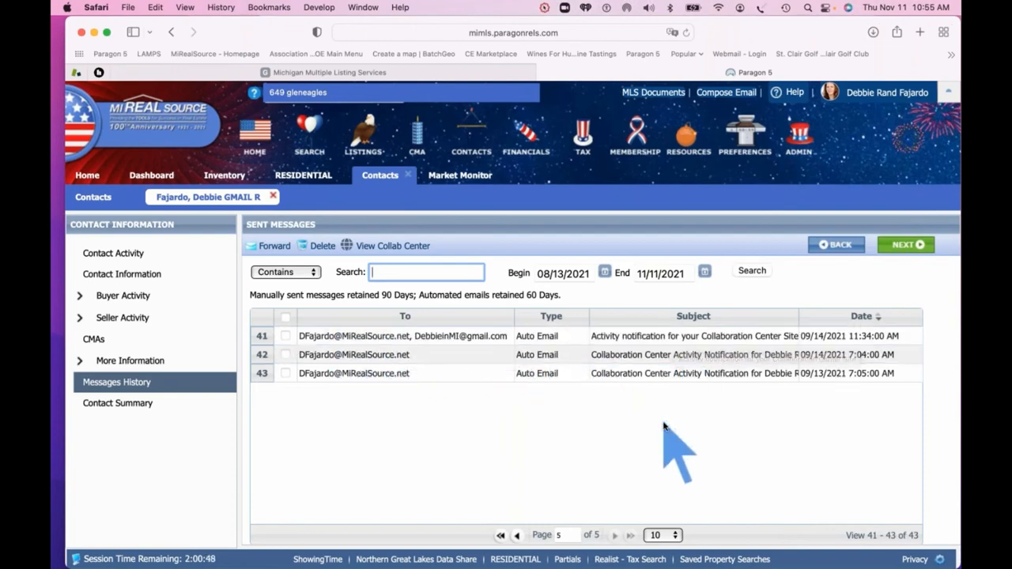
pyautogui.scroll(-1, 668, 435)
pyautogui.scroll(-1, 670, 433)
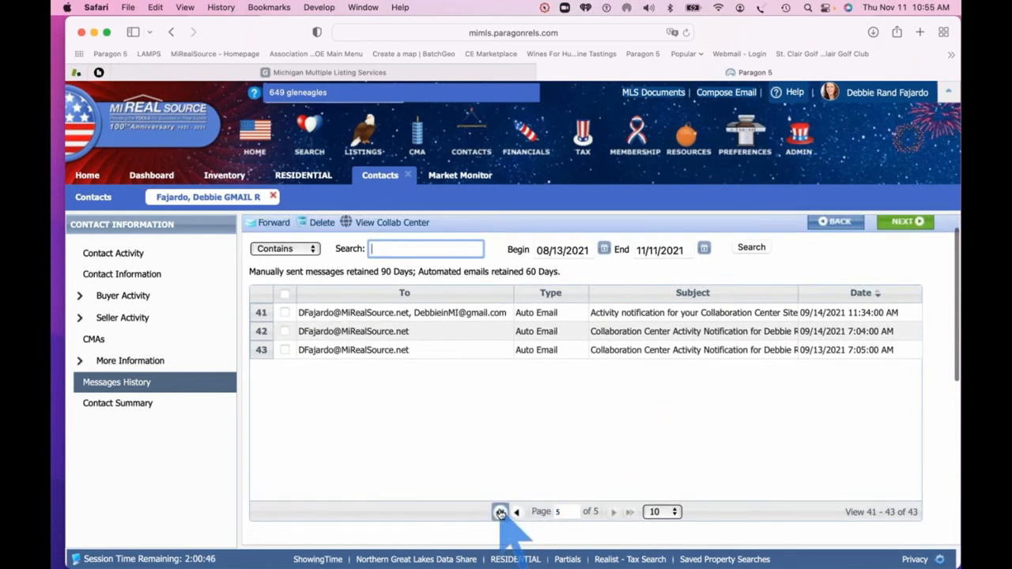
pyautogui.click(499, 512)
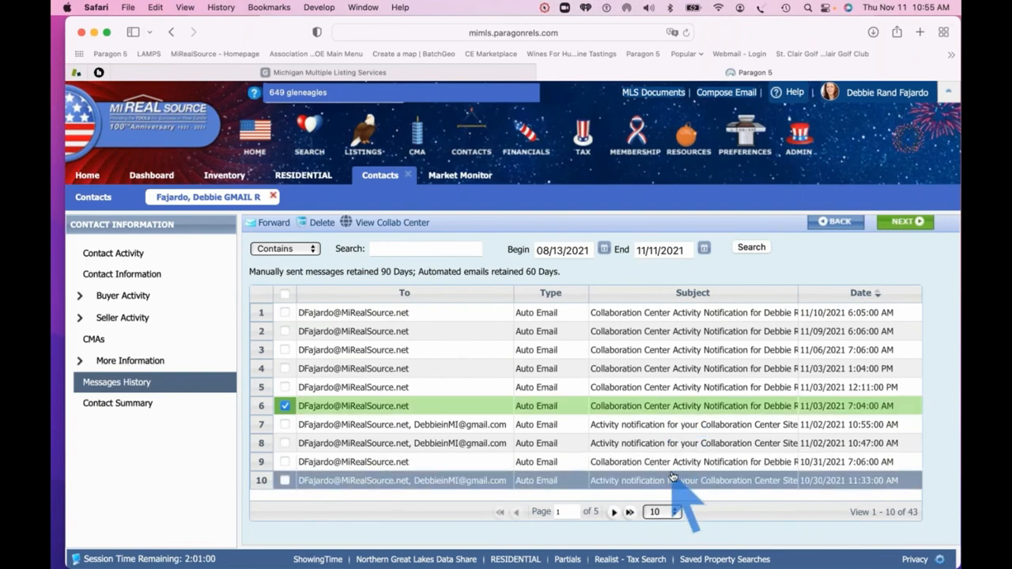
pyautogui.scroll(-1, 672, 474)
pyautogui.scroll(-4, 672, 478)
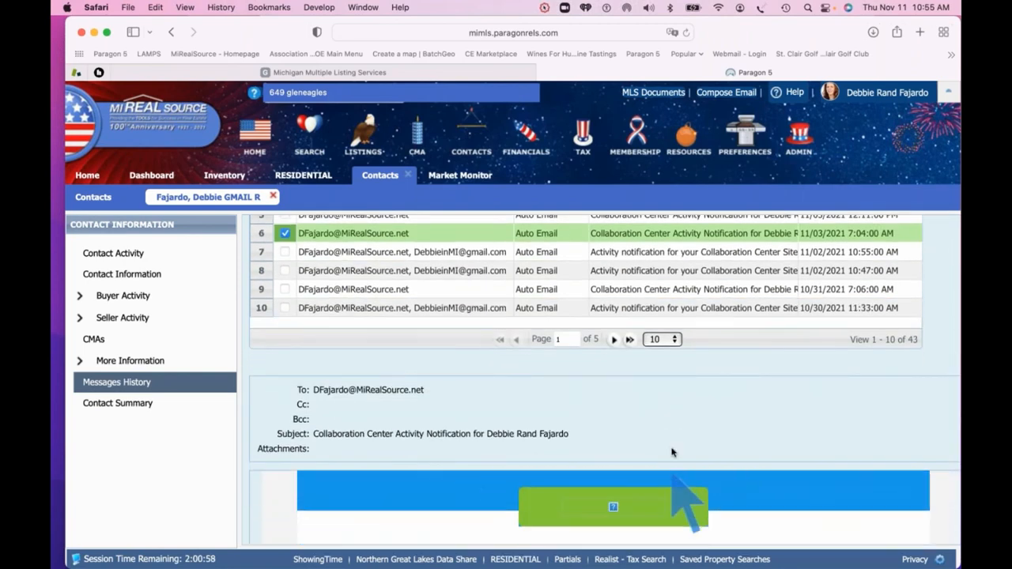
pyautogui.scroll(-5, 697, 370)
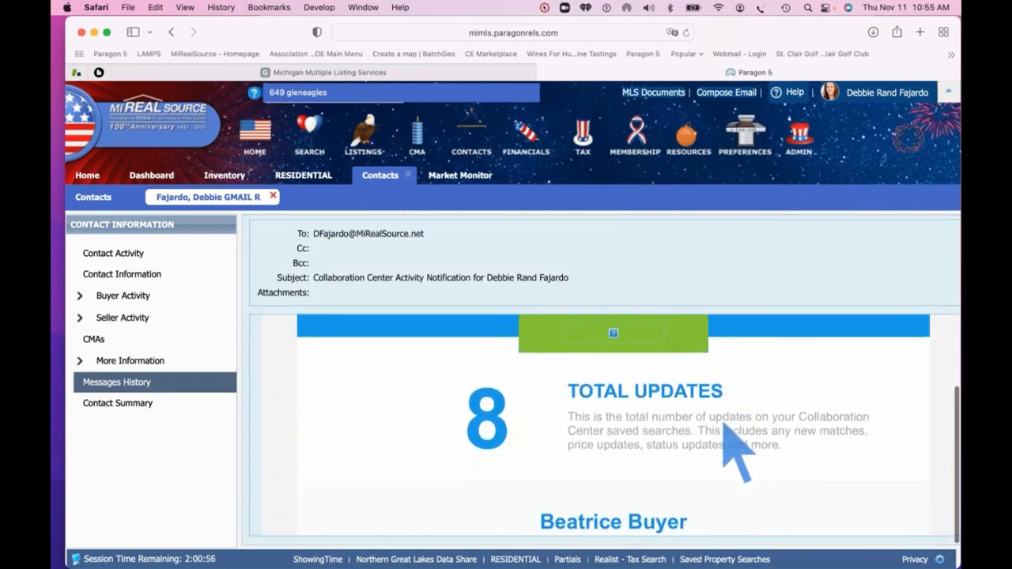
pyautogui.scroll(-2, 737, 454)
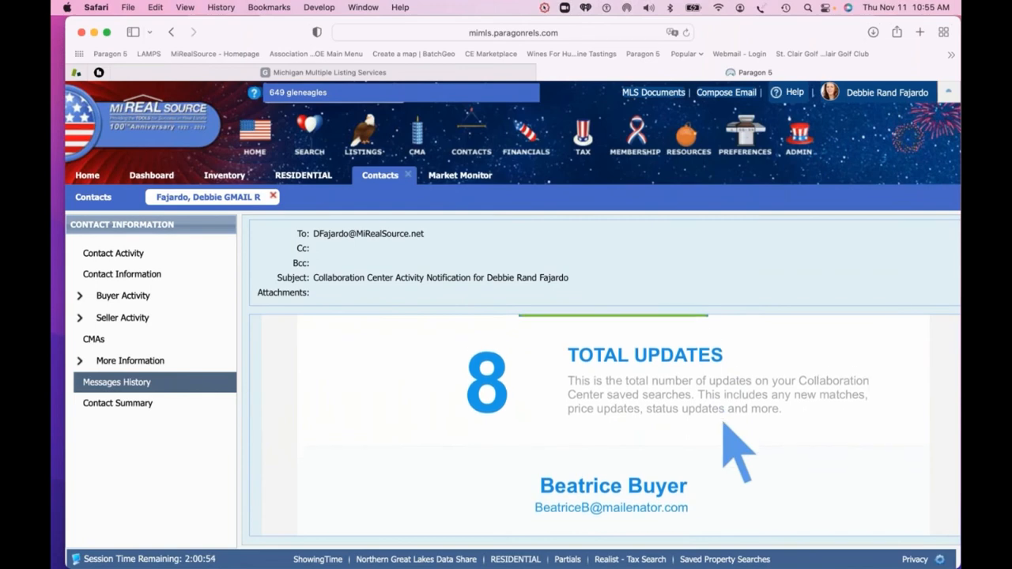
pyautogui.scroll(-5, 726, 427)
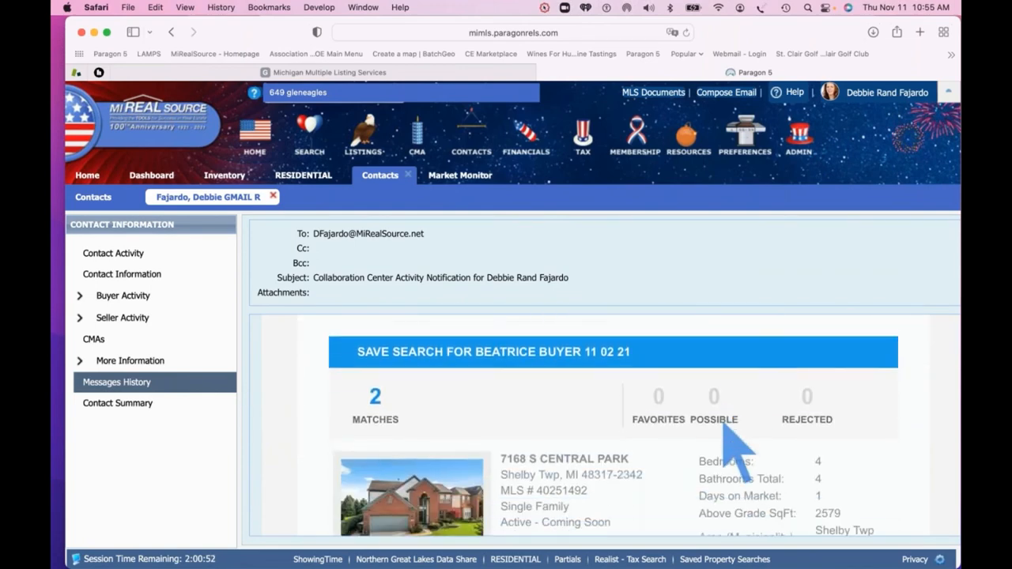
pyautogui.scroll(2, 731, 392)
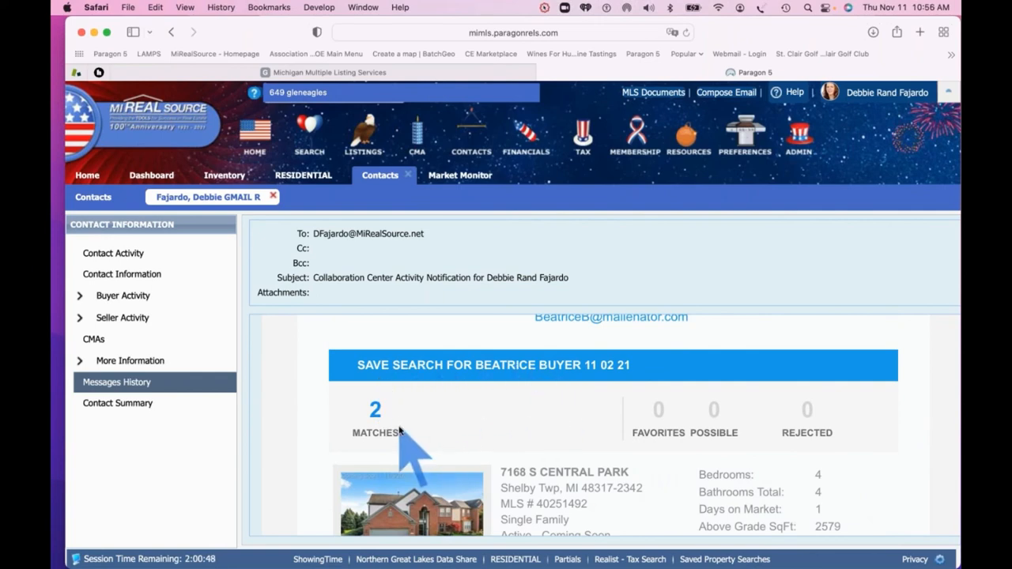
pyautogui.scroll(-5, 500, 427)
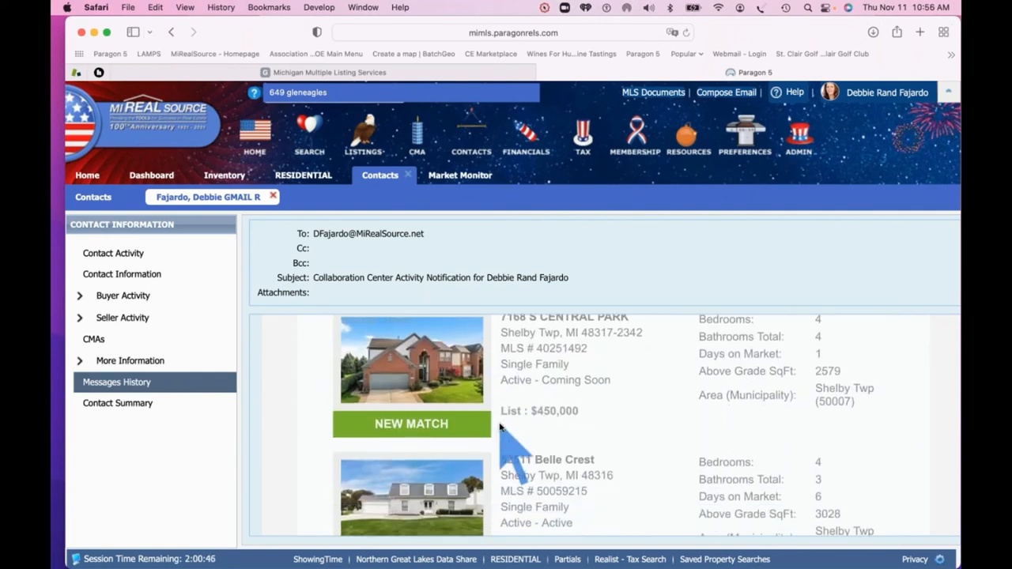
pyautogui.scroll(-8, 420, 413)
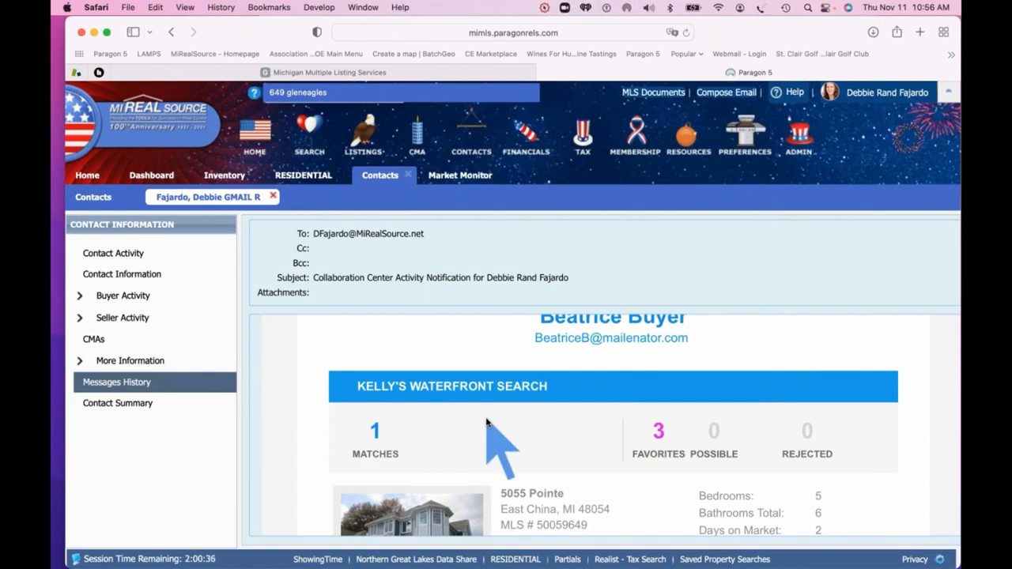
pyautogui.scroll(-2, 487, 421)
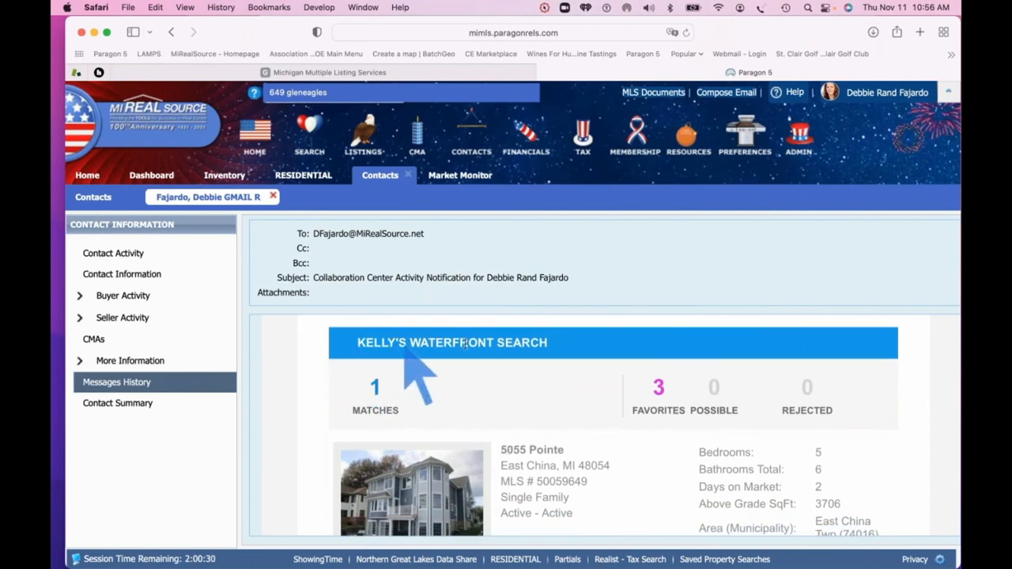
pyautogui.scroll(3, 526, 348)
pyautogui.scroll(-10, 530, 351)
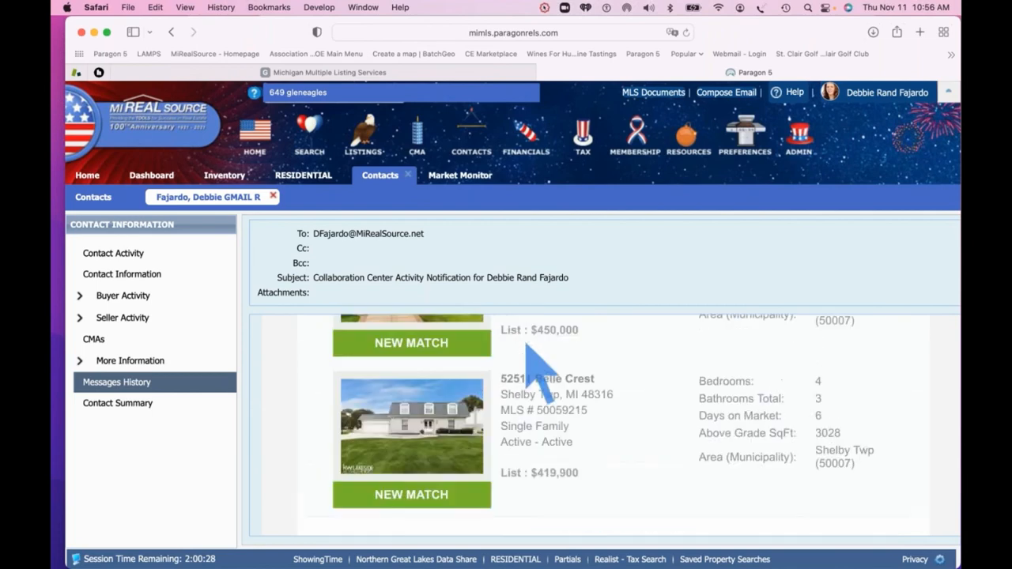
pyautogui.scroll(2, 528, 360)
pyautogui.scroll(5, 530, 395)
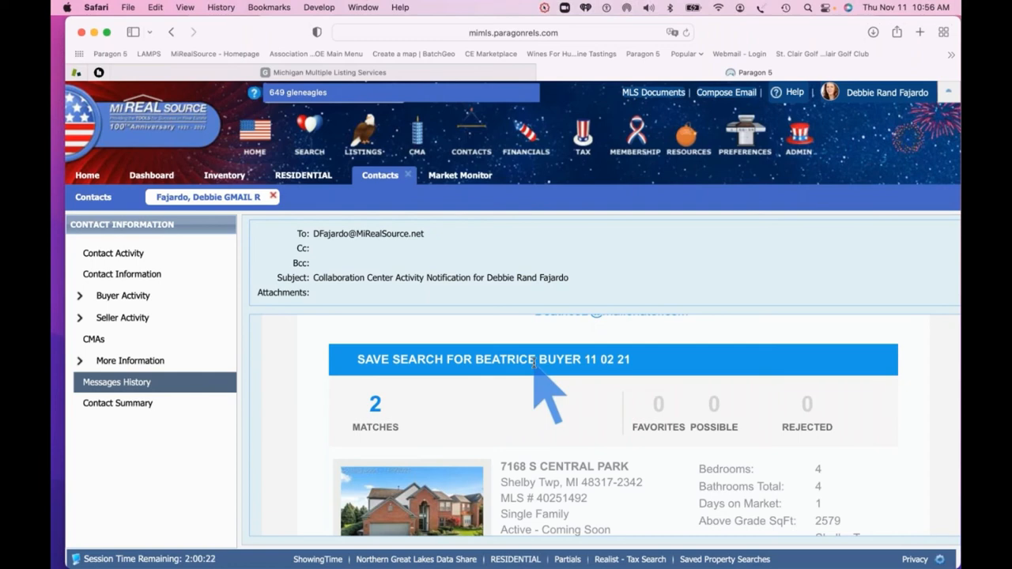
pyautogui.scroll(-10, 533, 362)
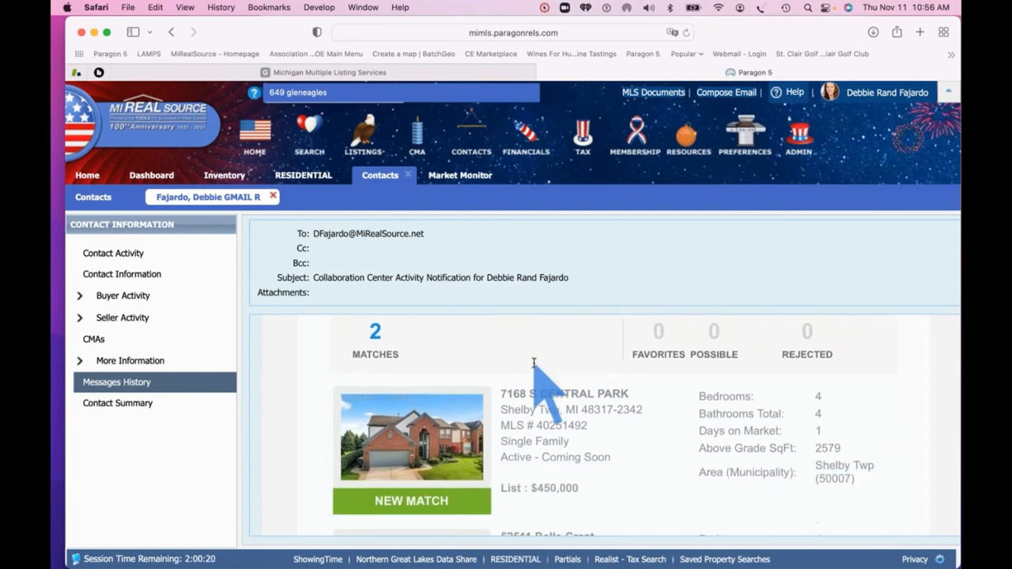
pyautogui.scroll(-6, 534, 364)
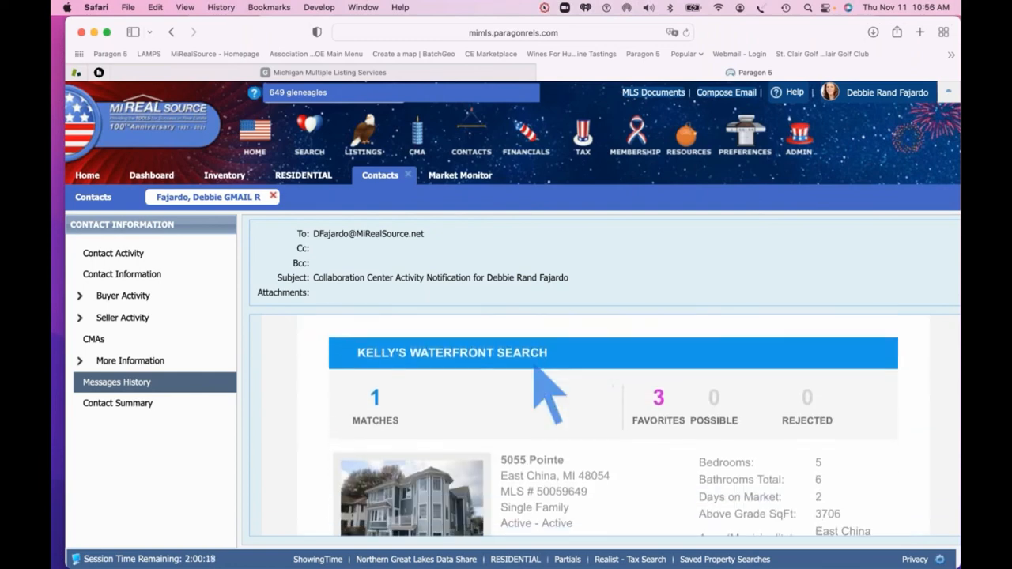
pyautogui.scroll(-5, 548, 393)
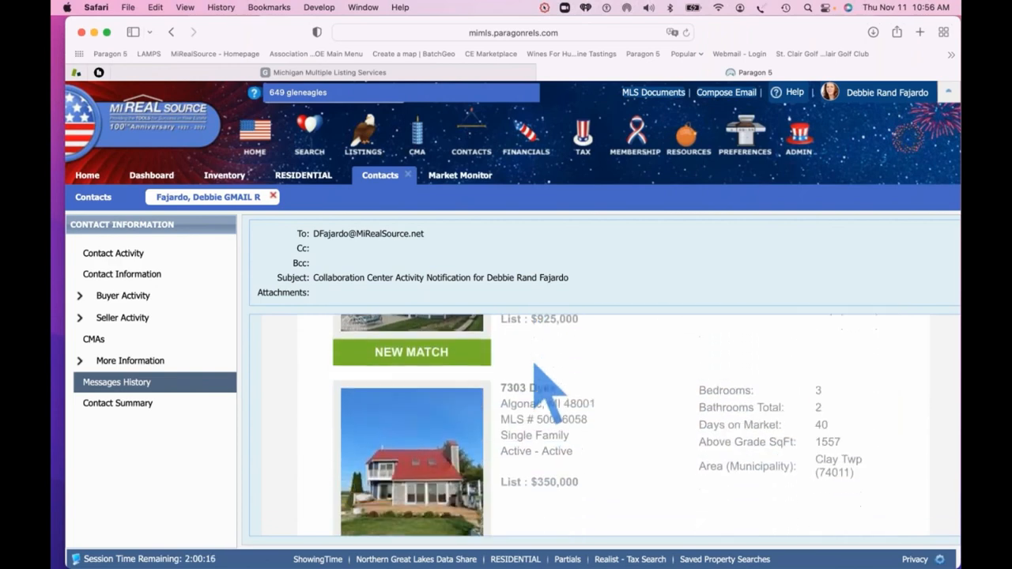
pyautogui.scroll(-2, 535, 366)
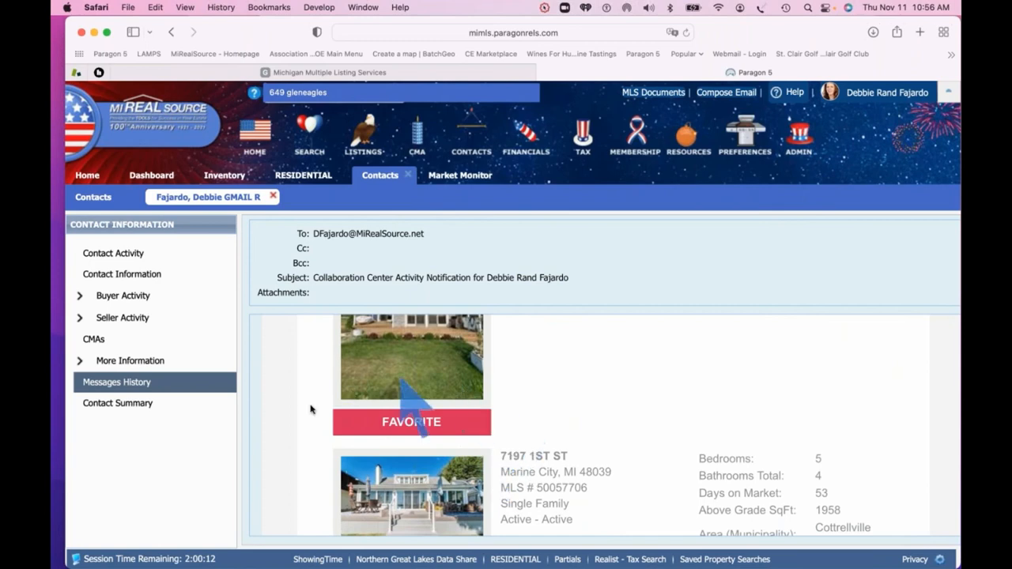
pyautogui.scroll(-3, 305, 417)
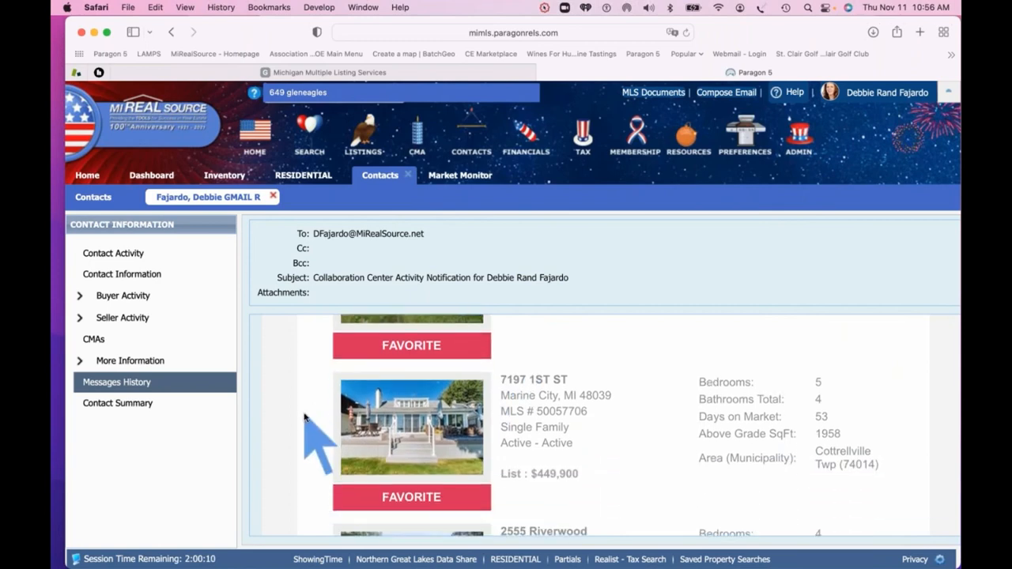
pyautogui.scroll(-5, 305, 417)
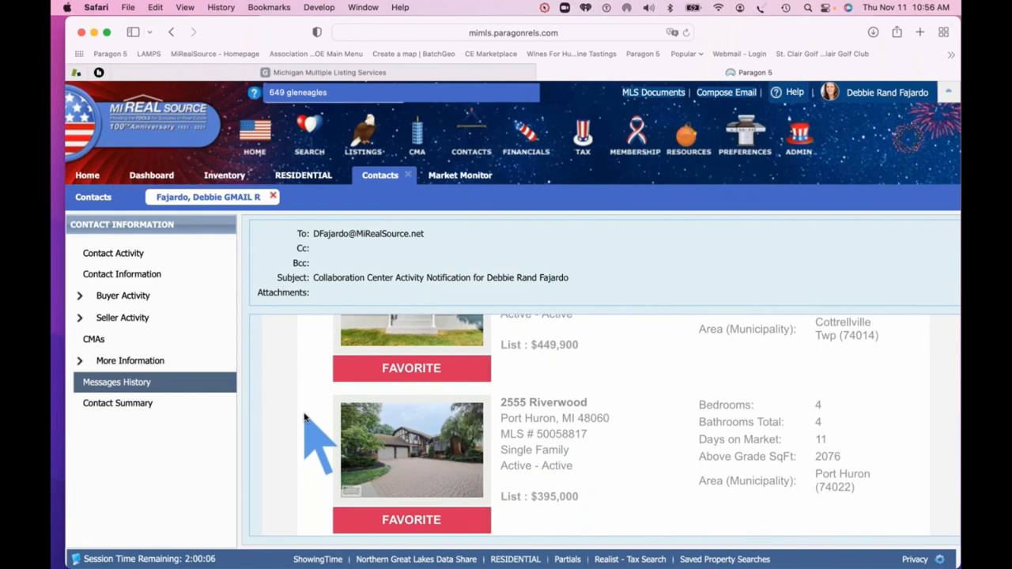
pyautogui.scroll(-10, 304, 418)
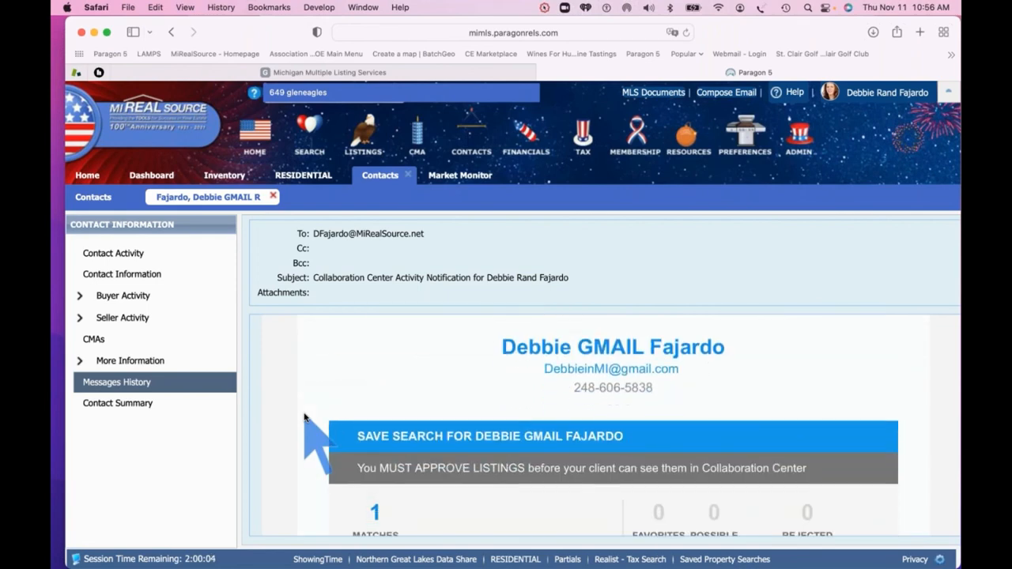
pyautogui.scroll(-2, 304, 417)
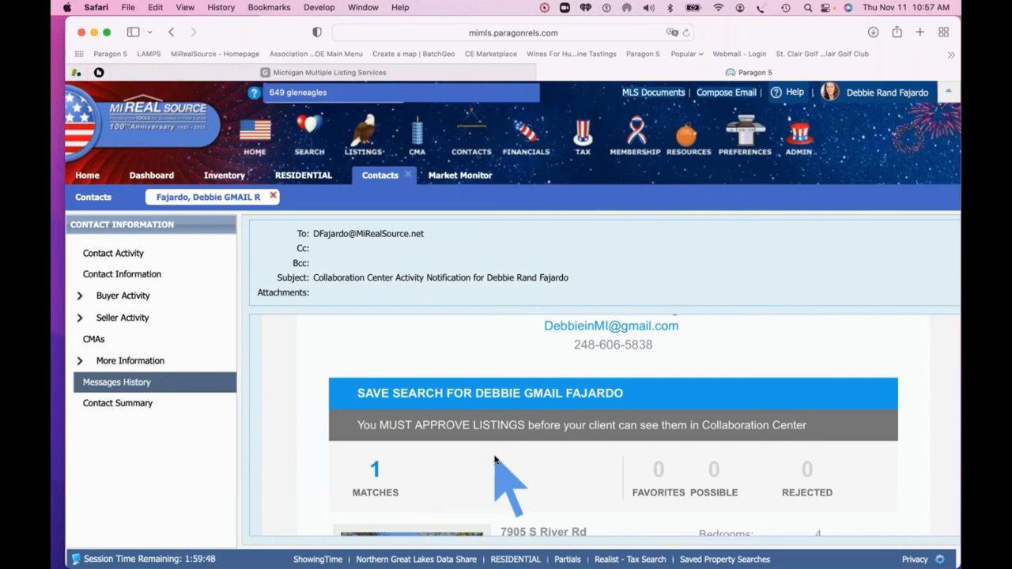
pyautogui.scroll(-2, 471, 372)
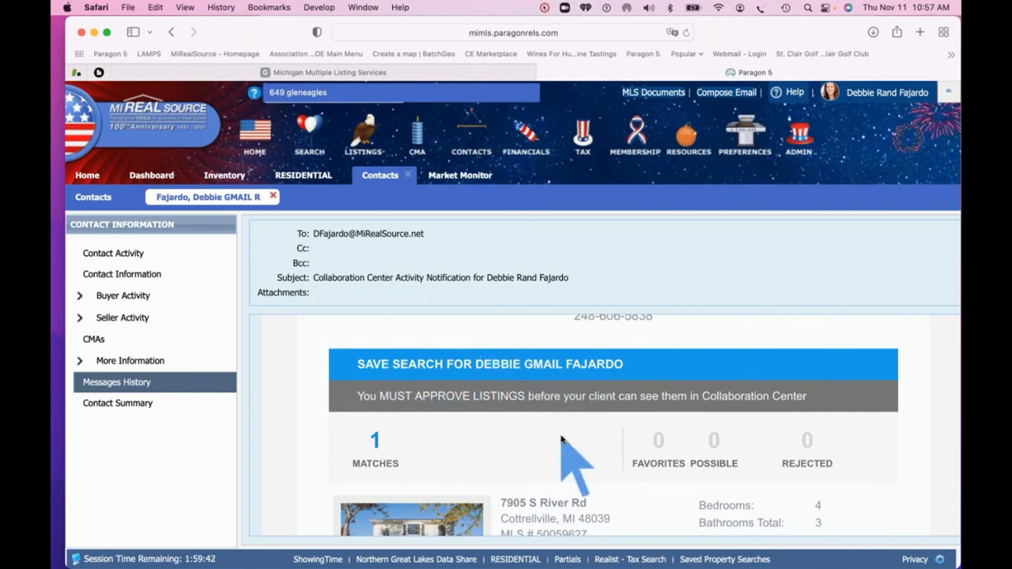
pyautogui.scroll(-2, 562, 419)
pyautogui.scroll(-3, 555, 427)
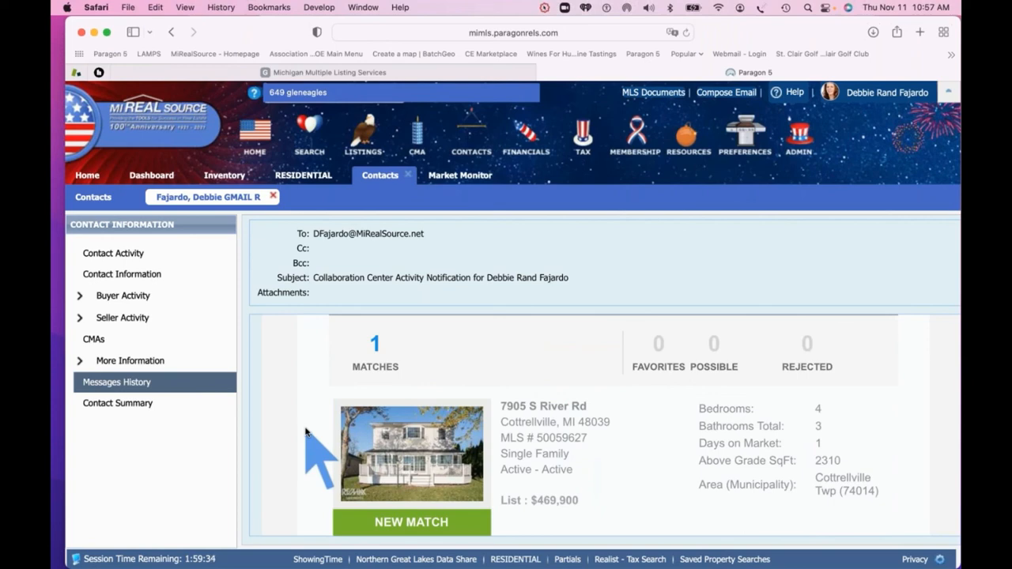
pyautogui.scroll(-8, 306, 431)
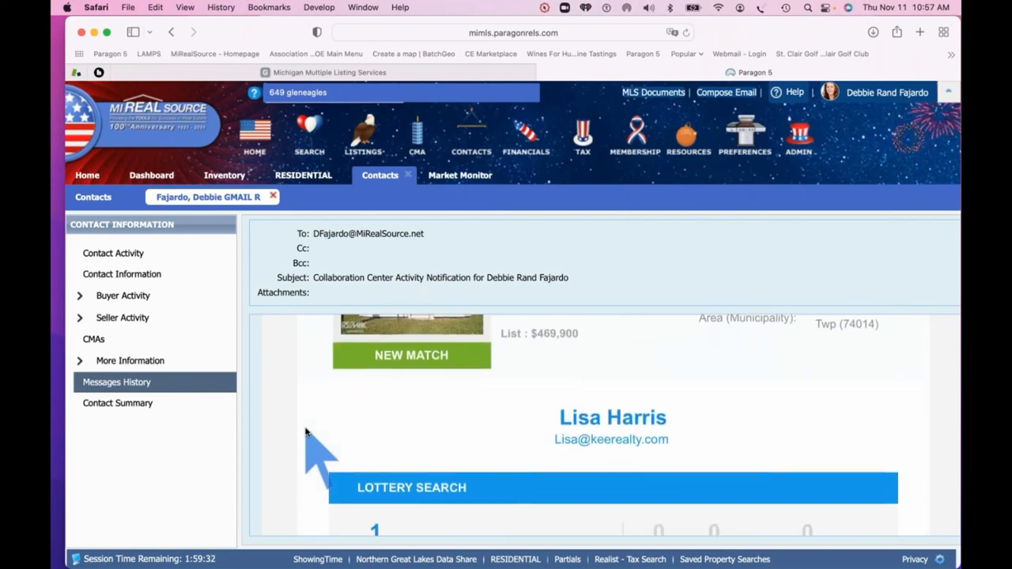
pyautogui.scroll(-3, 306, 431)
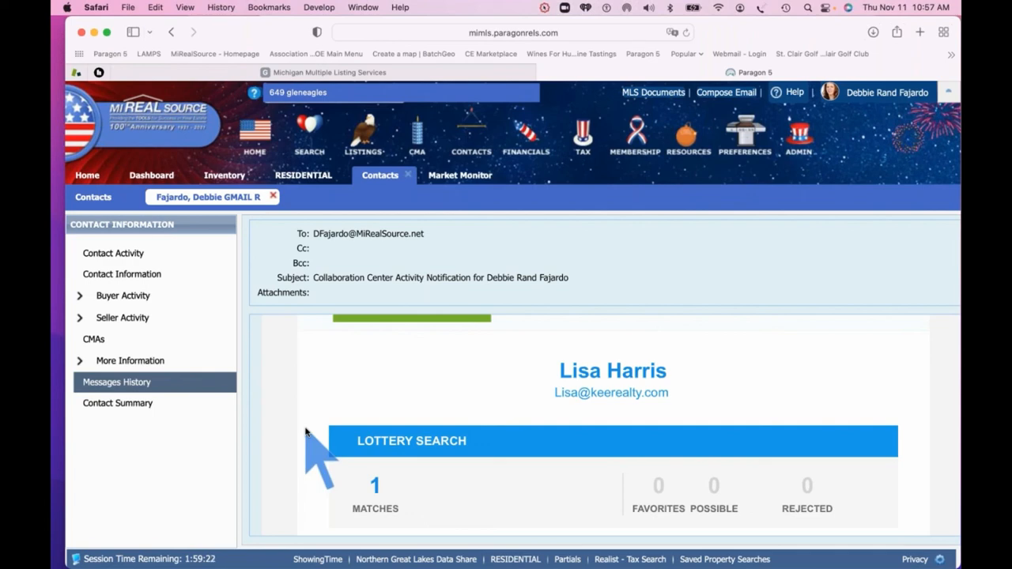
pyautogui.scroll(-5, 306, 431)
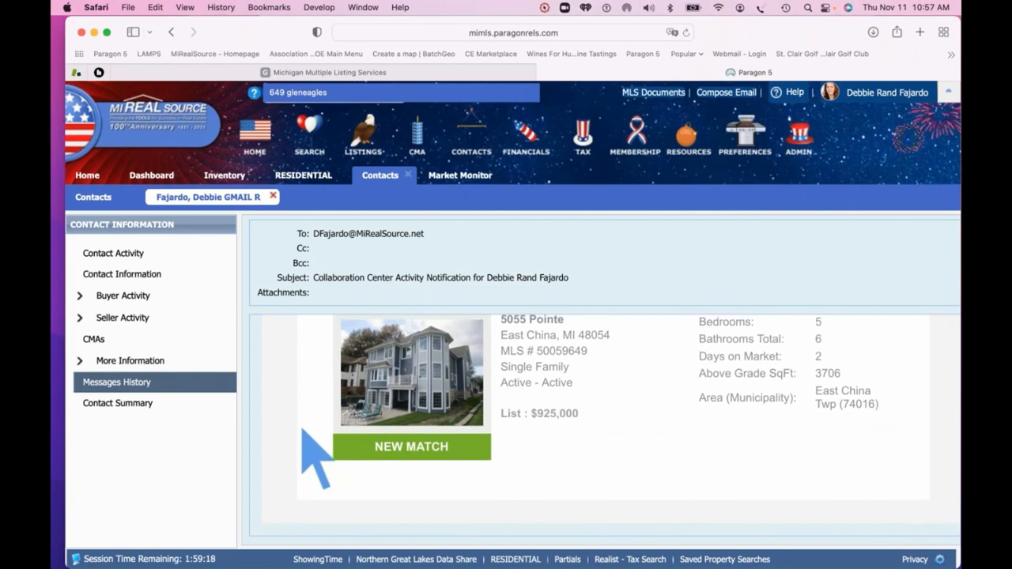
# Look over the test contact's Contact Summary, then close the record back to the Contacts list
pyautogui.click(119, 408)
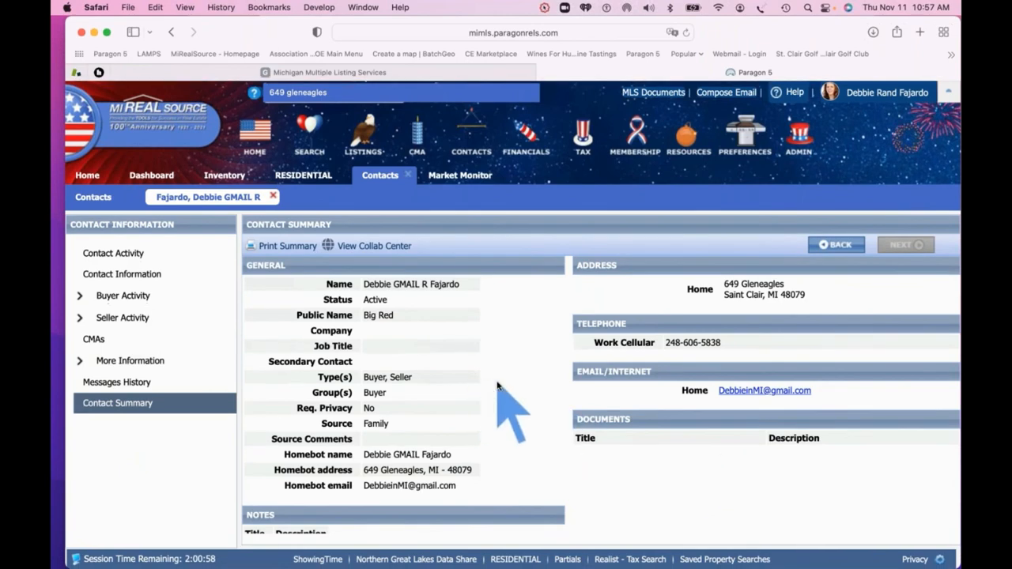
pyautogui.scroll(-10, 497, 385)
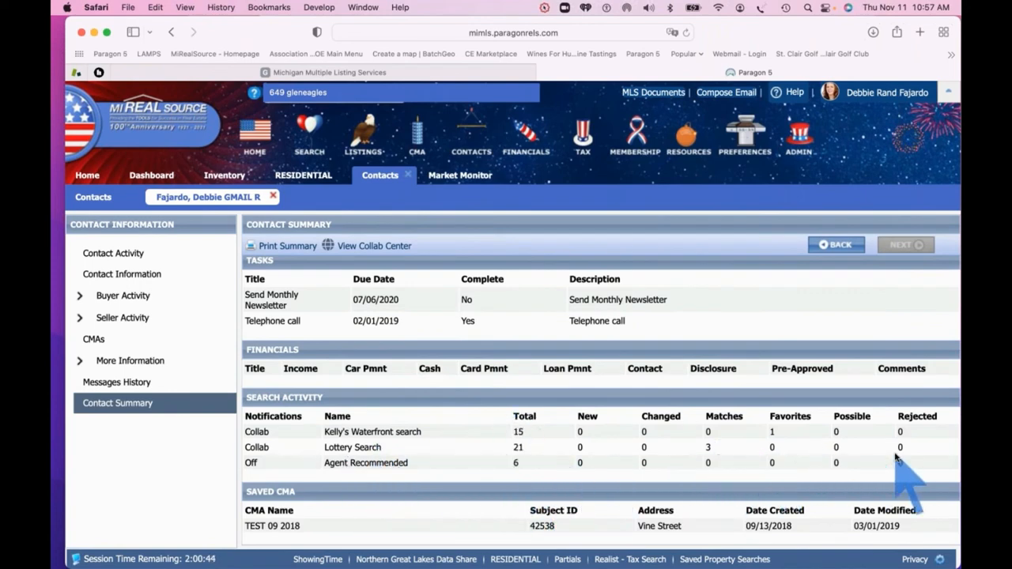
pyautogui.click(273, 197)
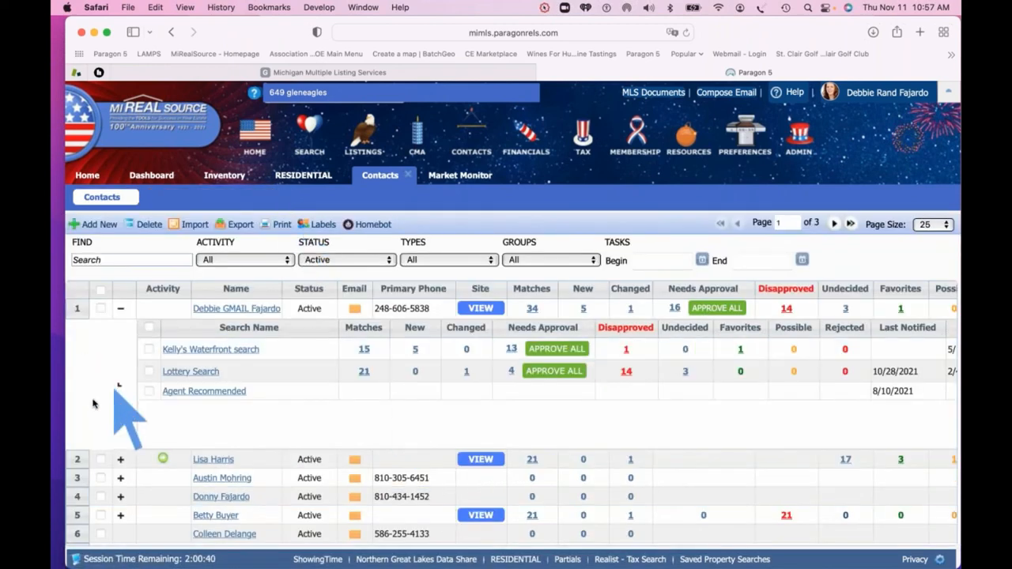
# Collapse the first contact's saved-search rows and check its email is flagged Opted Out
pyautogui.click(121, 308)
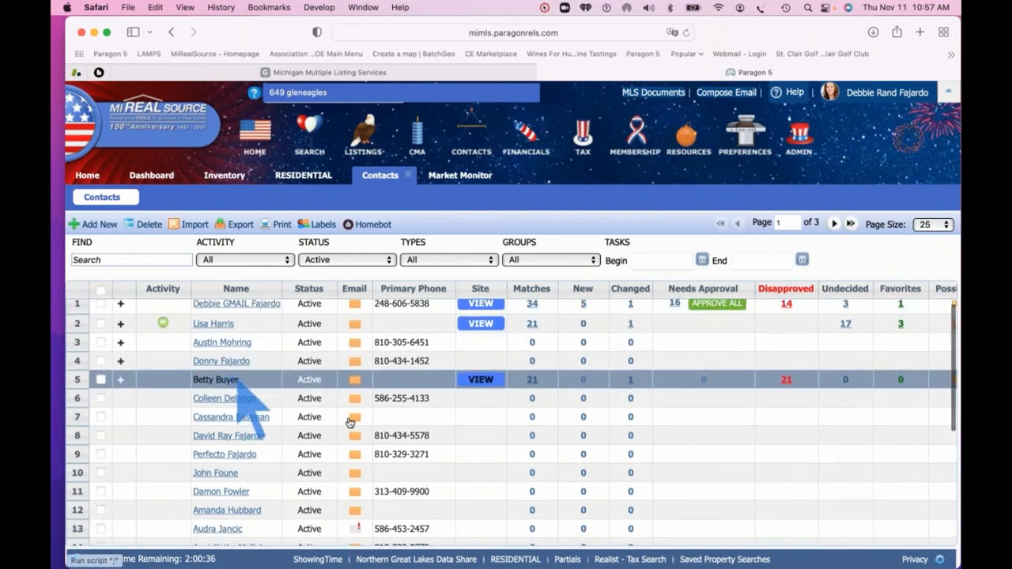
pyautogui.scroll(-2, 359, 435)
pyautogui.scroll(-2, 356, 427)
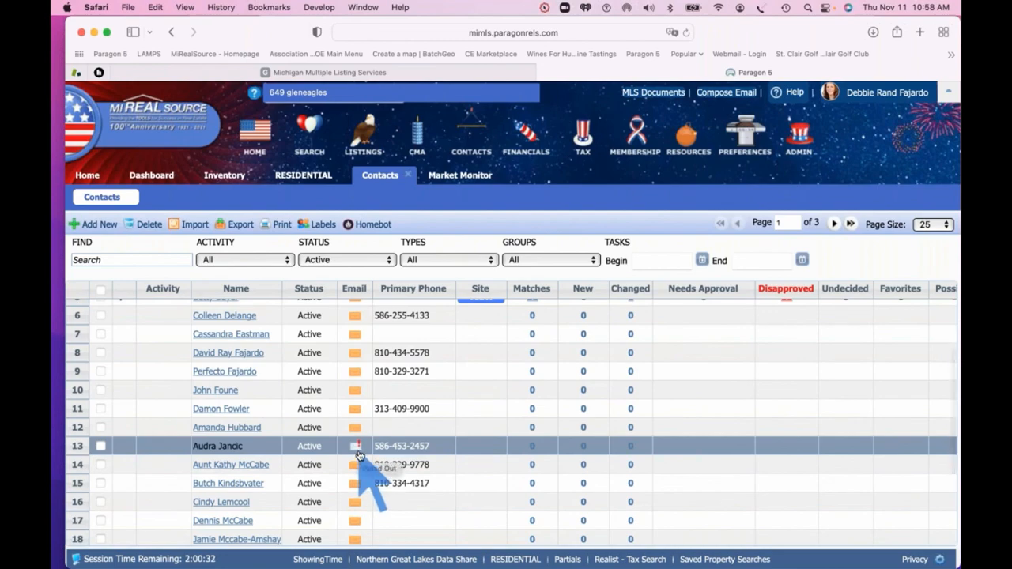
pyautogui.scroll(5, 359, 456)
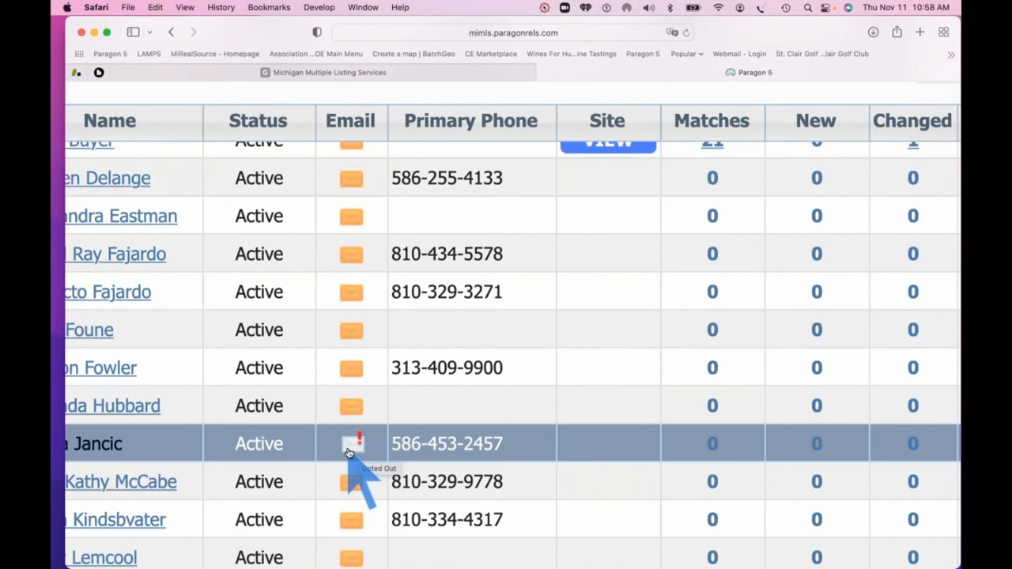
pyautogui.hscroll(-2, 349, 453)
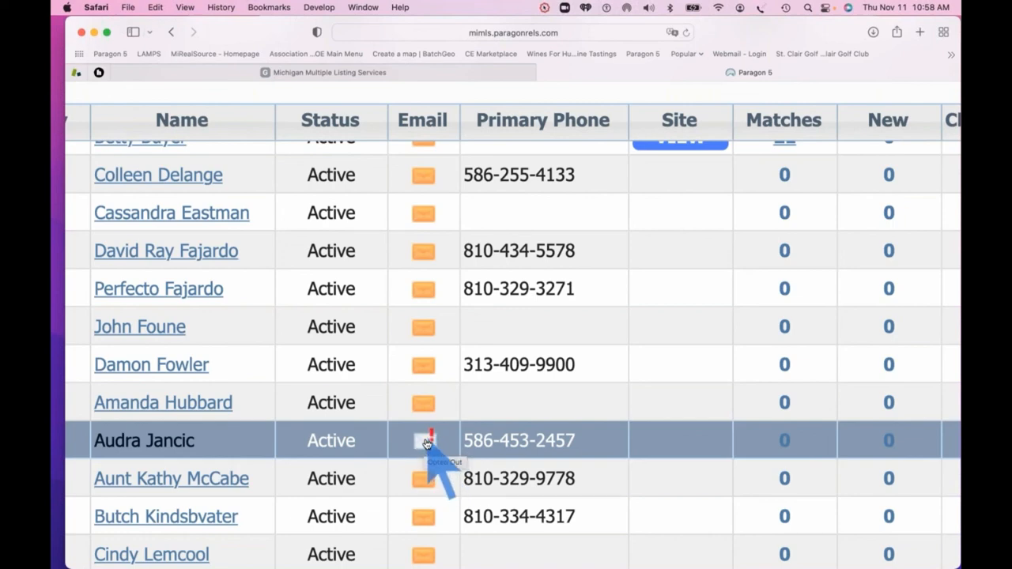
pyautogui.scroll(-5, 424, 444)
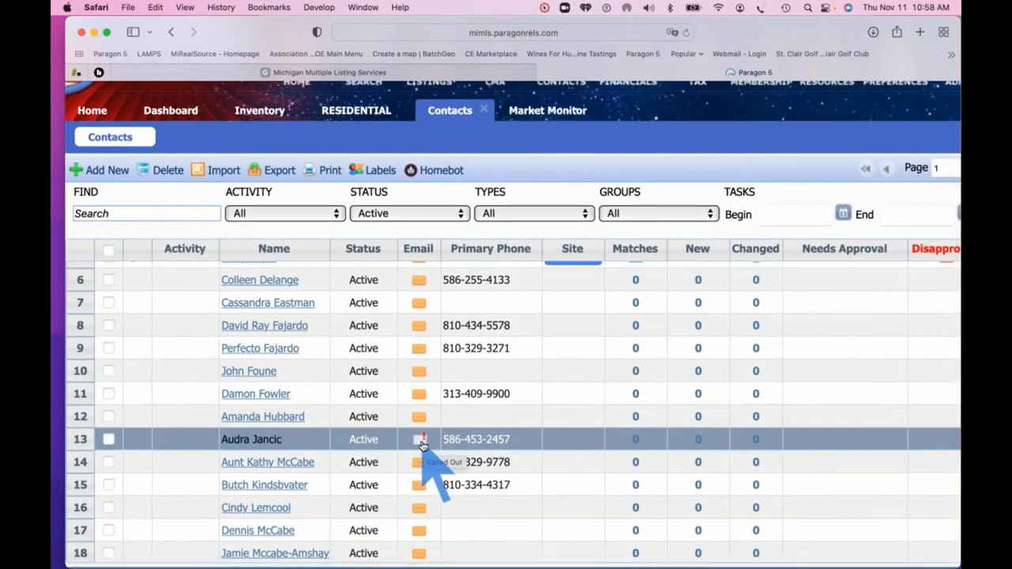
pyautogui.scroll(1, 502, 435)
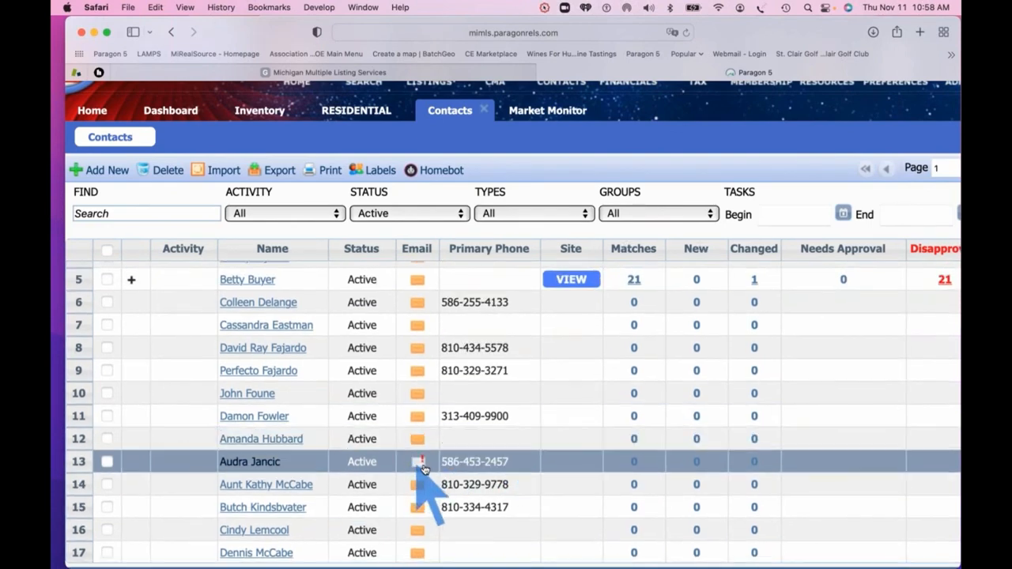
pyautogui.moveTo(419, 468)
pyautogui.scroll(-3, 419, 469)
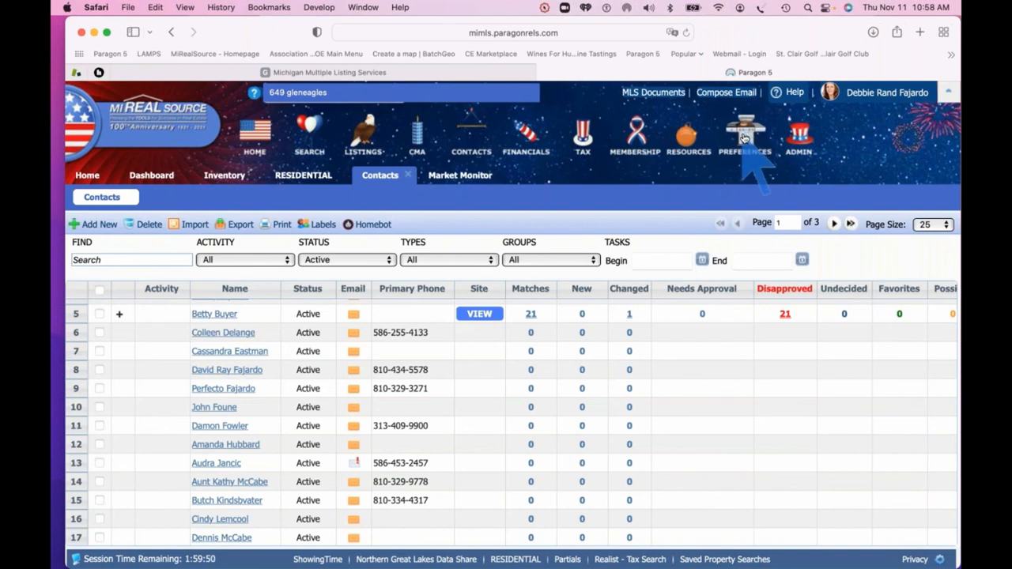
# Open the Collab Center agent information page from the Preferences menu
pyautogui.moveTo(743, 139)
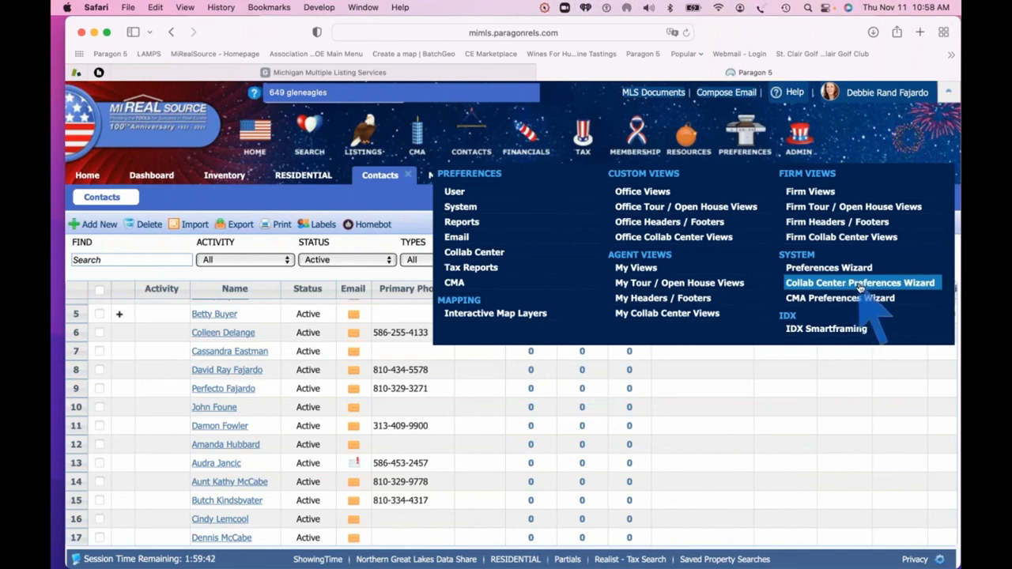
pyautogui.click(471, 255)
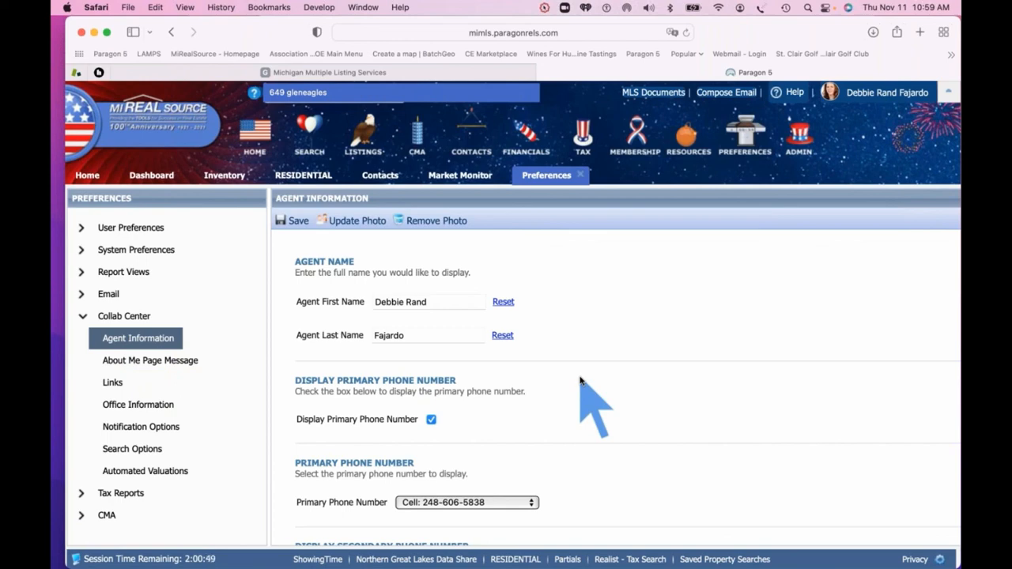
# Make Cell the primary Collab Center phone, show the secondary office number, and return to Contacts
pyautogui.scroll(-5, 581, 382)
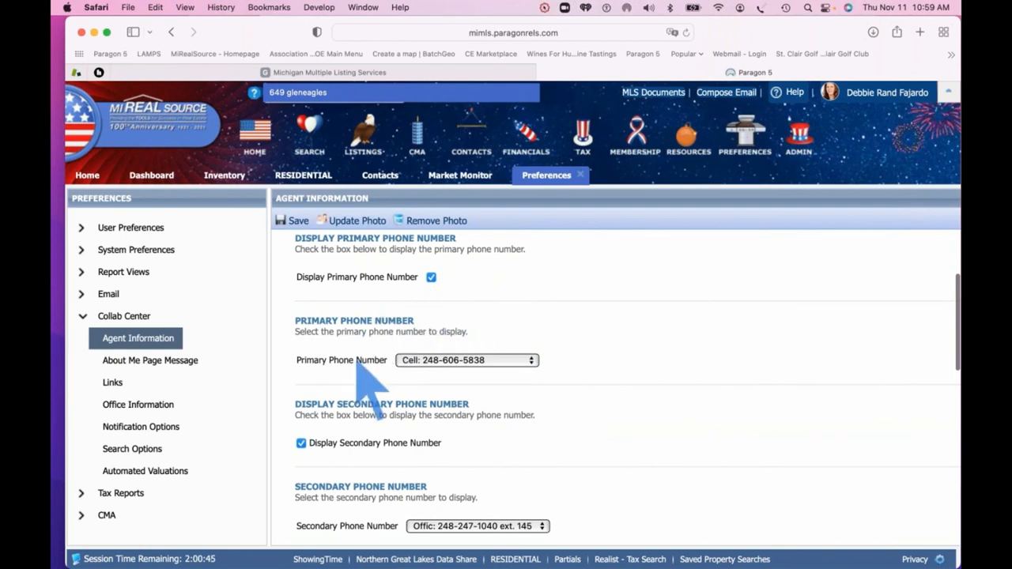
pyautogui.click(533, 361)
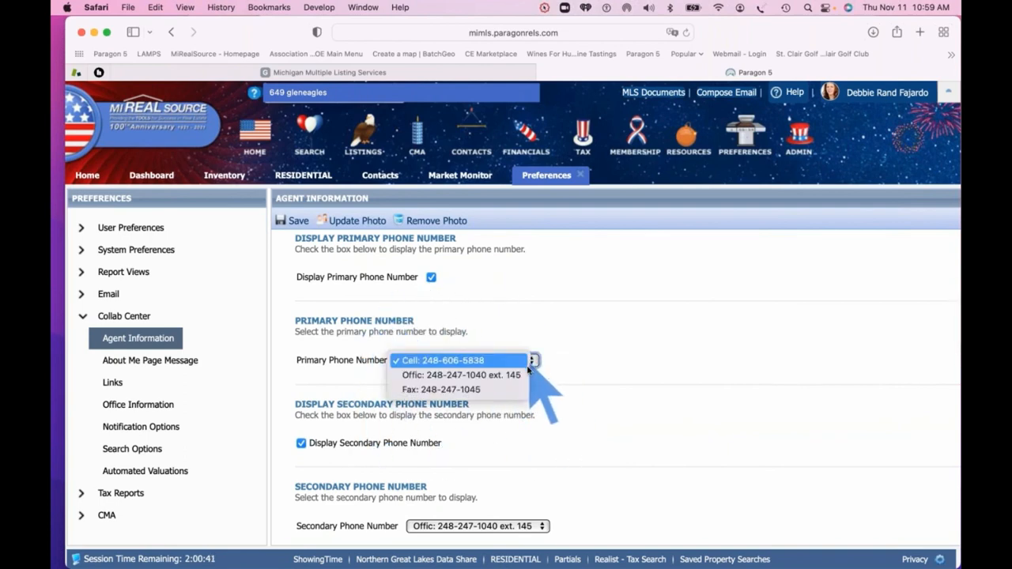
pyautogui.click(466, 359)
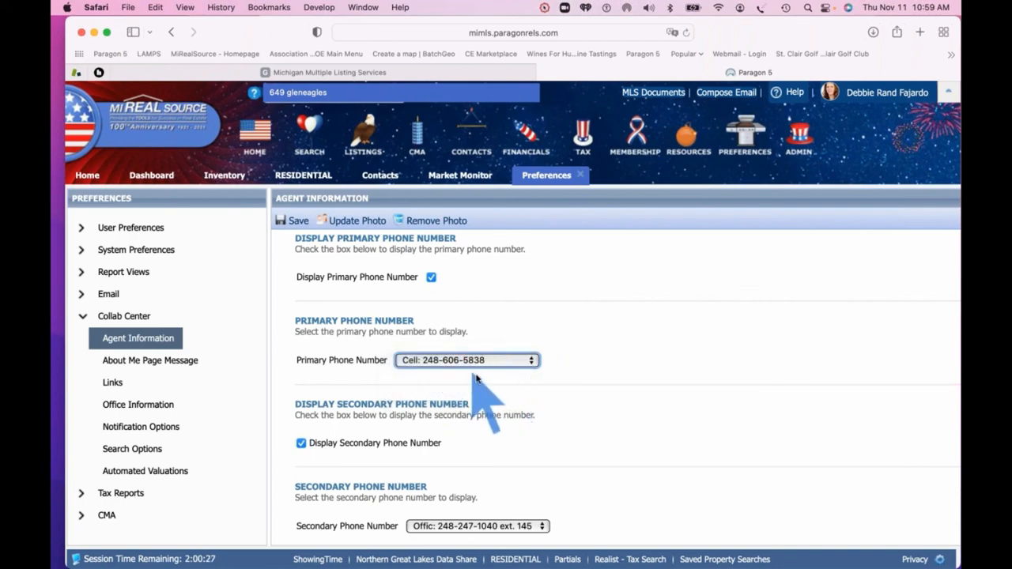
pyautogui.click(299, 442)
pyautogui.scroll(-1, 467, 466)
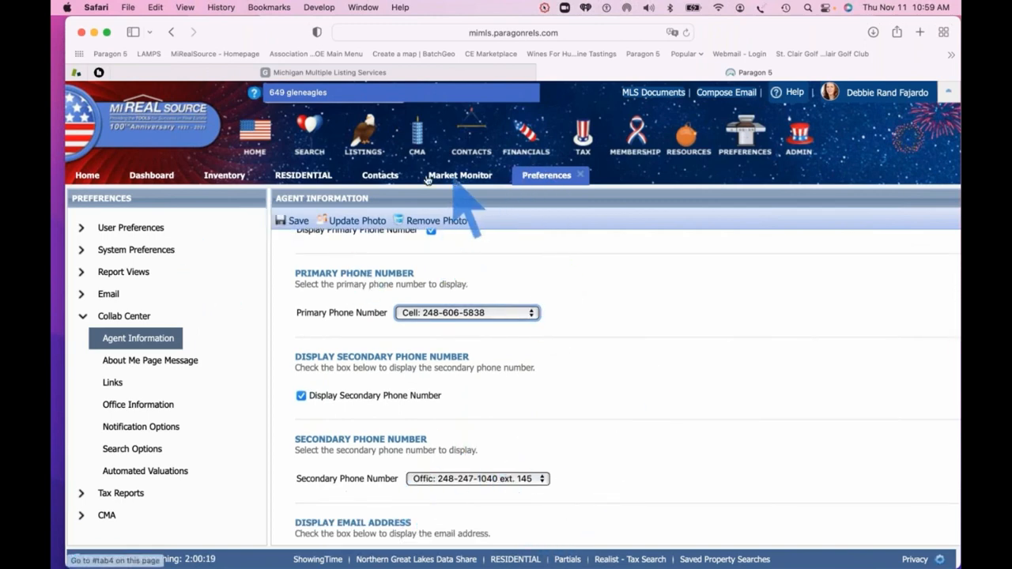
pyautogui.click(380, 176)
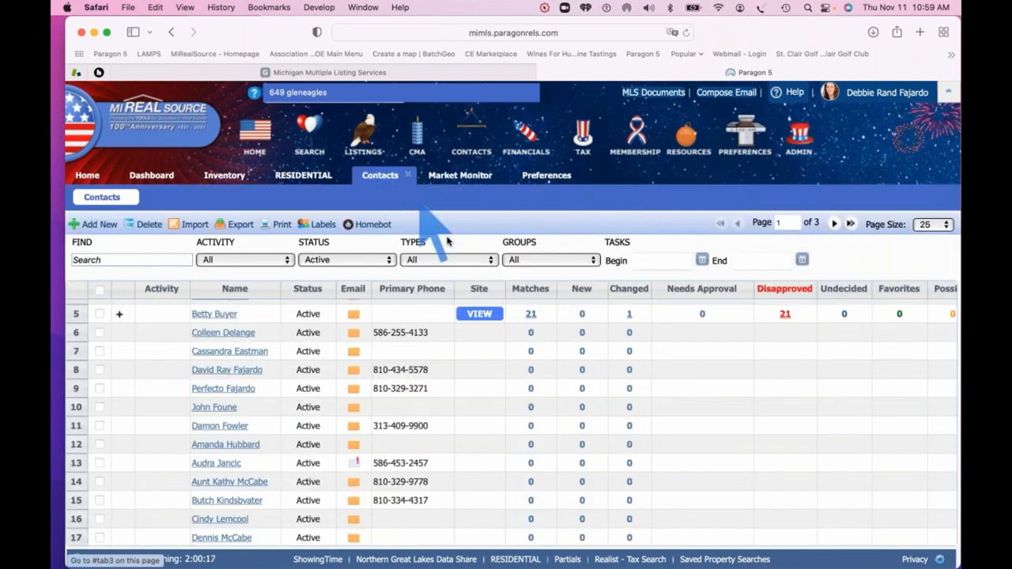
# Open the buyer's Collaboration Center site and review the agent's Contact Me profile before closing it
pyautogui.click(478, 315)
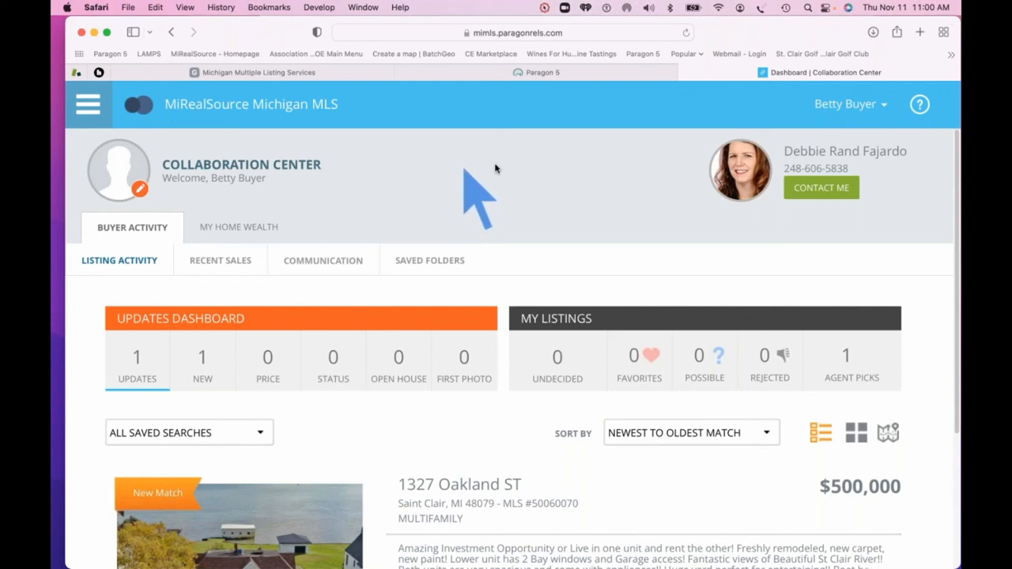
pyautogui.click(819, 189)
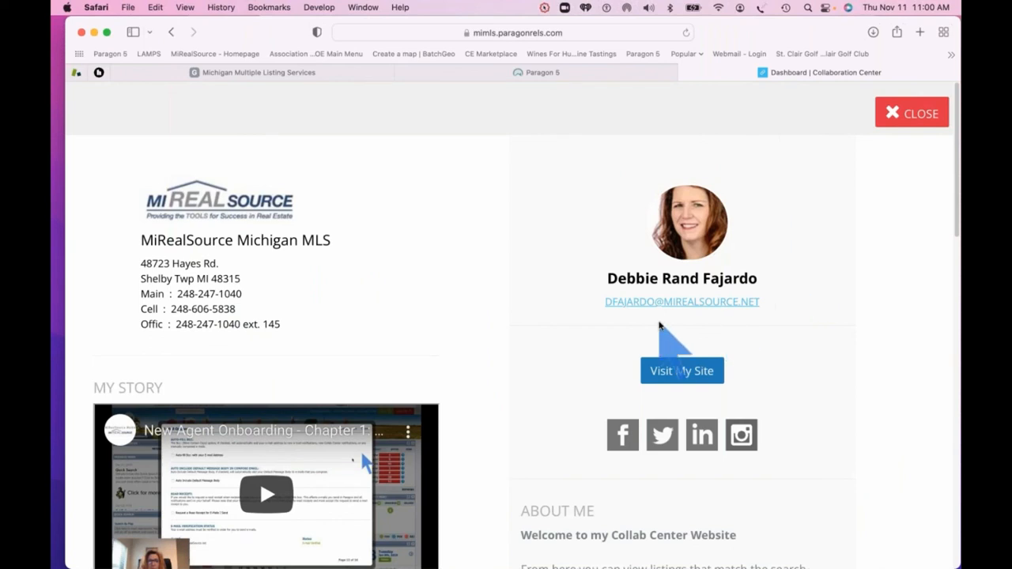
pyautogui.click(899, 115)
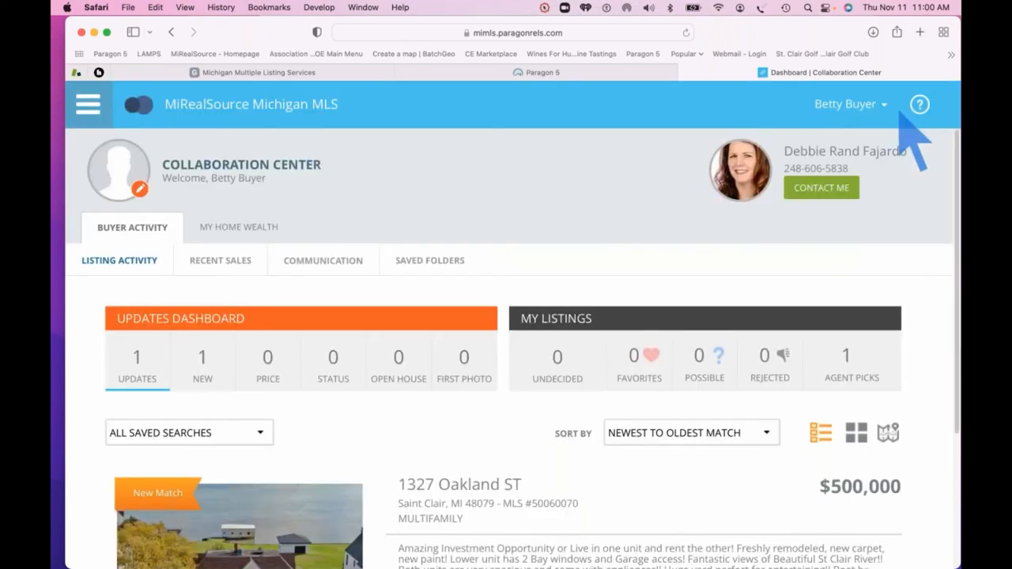